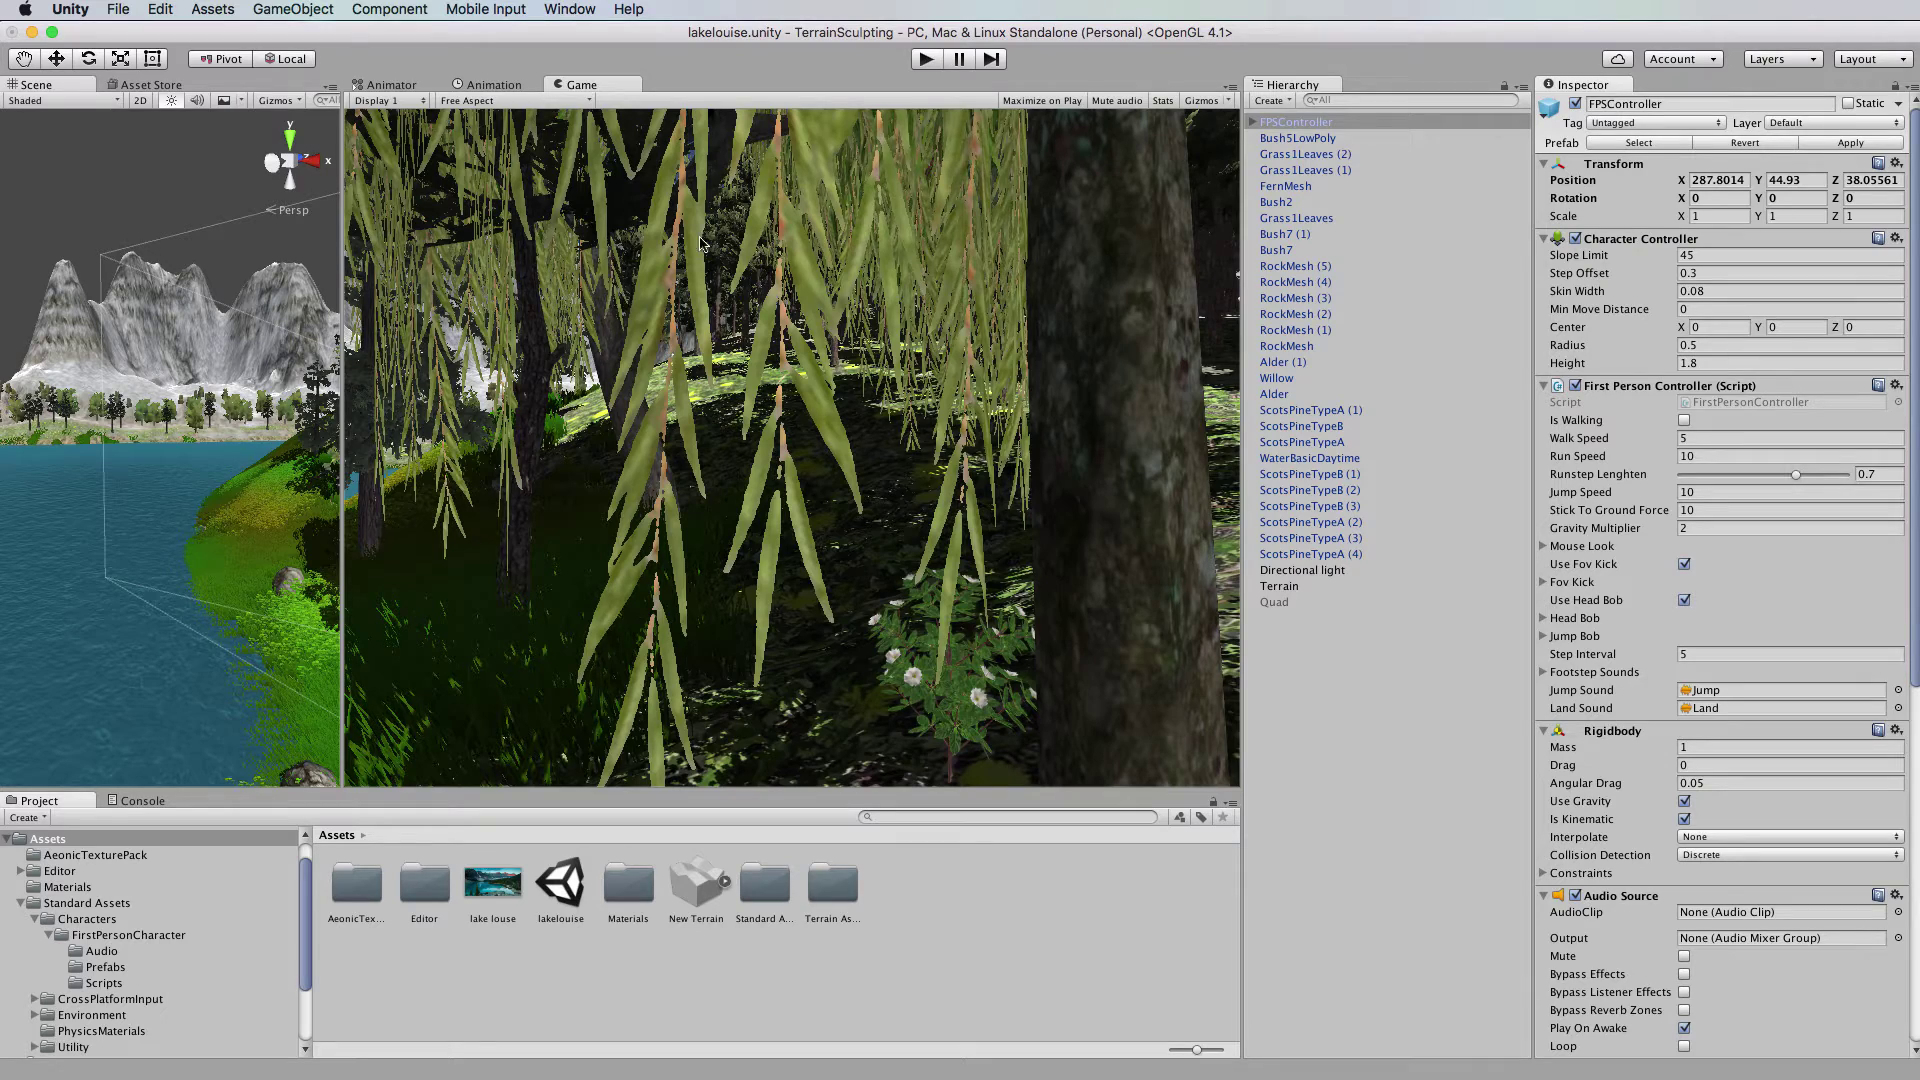
Play-test the lake scene, walking the first-person character along the shore, and stop the game.
{"action": "left_click", "coordinate": [926, 59]}
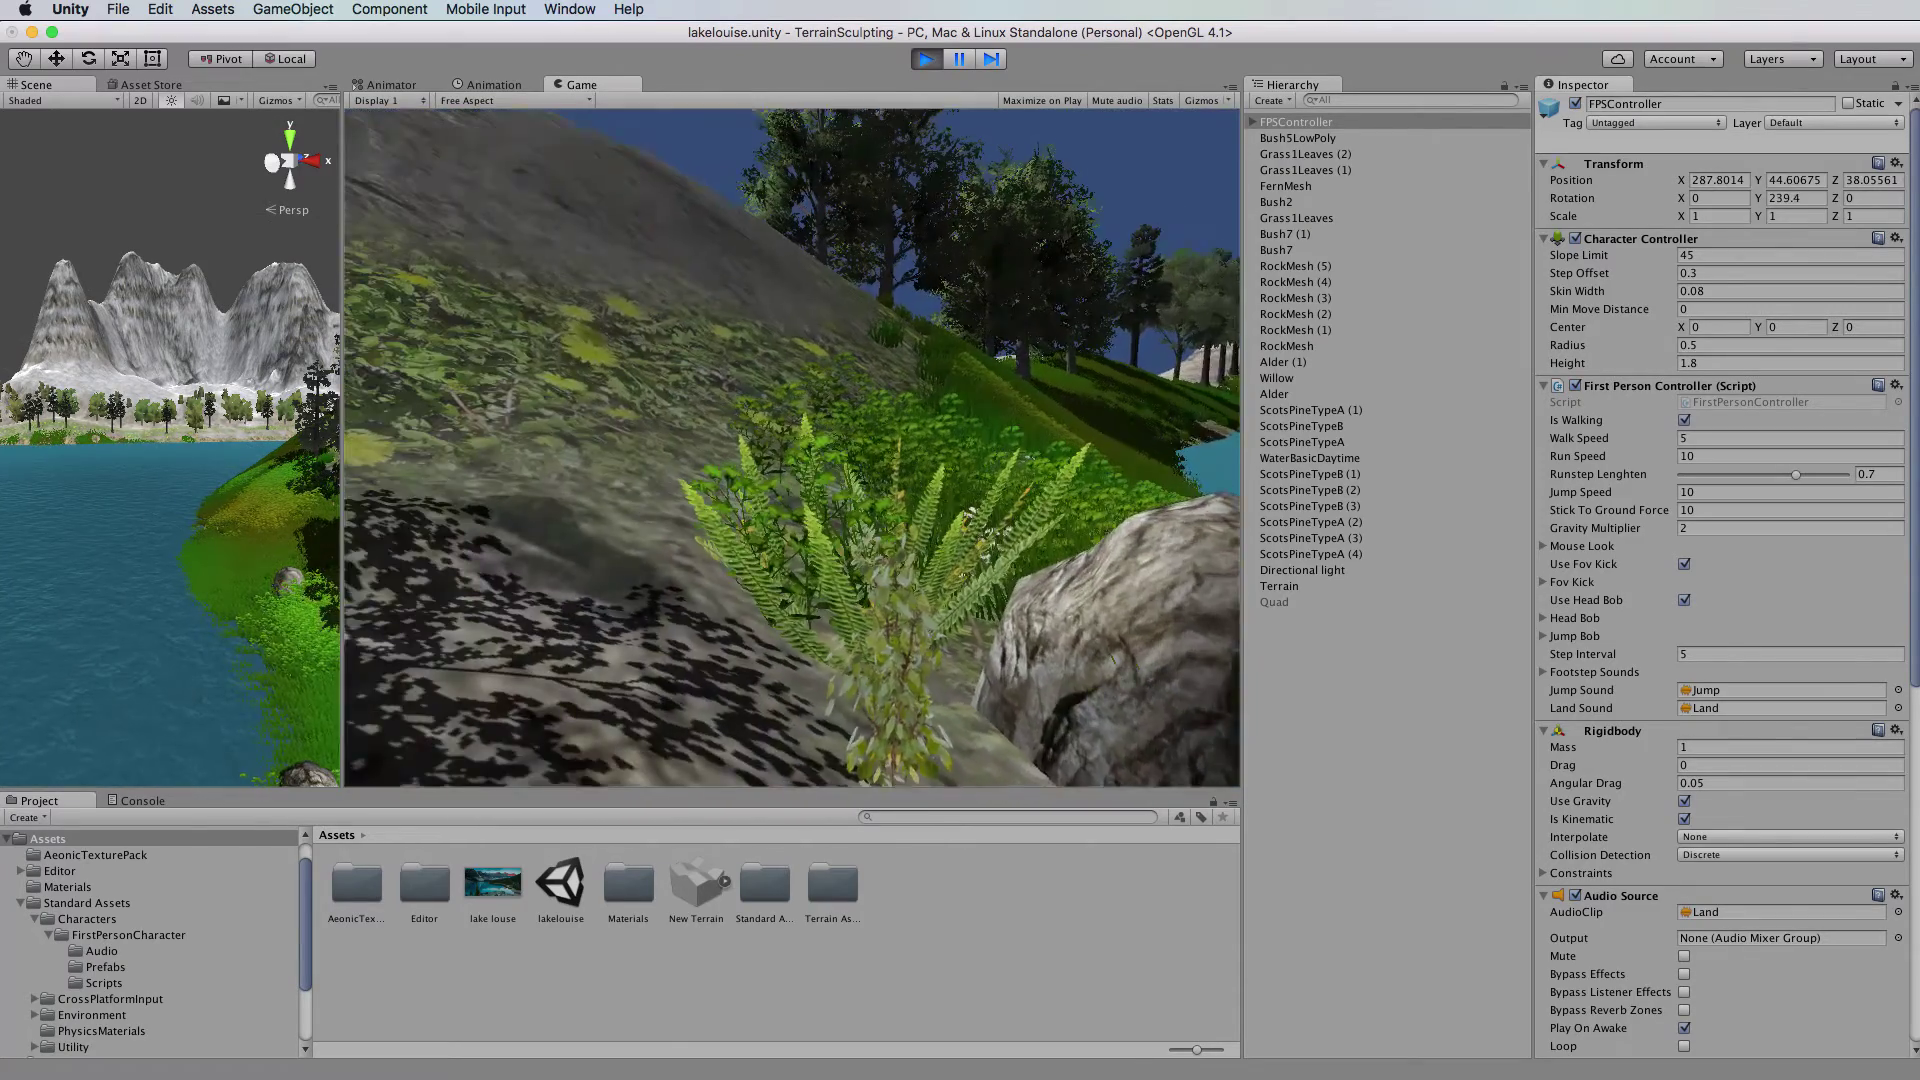
{"action": "key", "text": "w"}
{"action": "key", "text": "w"}
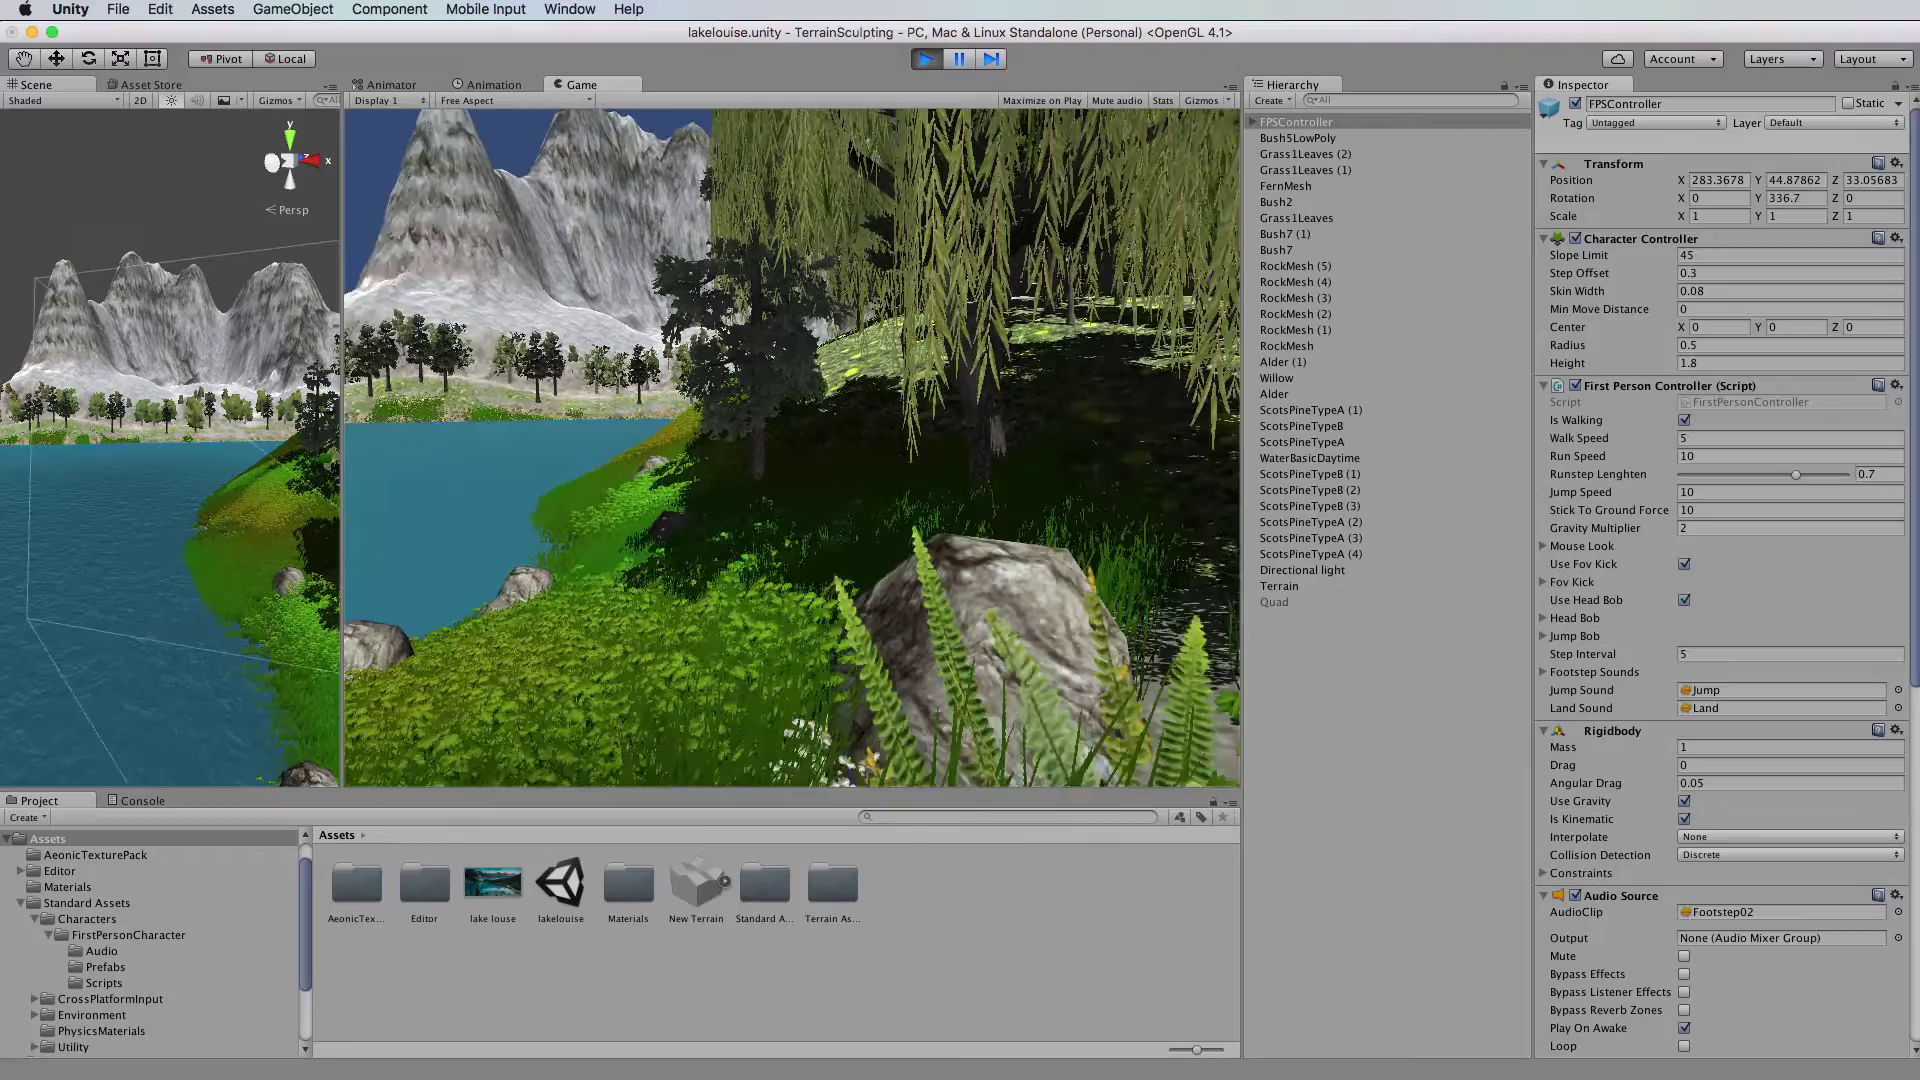
{"action": "key", "text": "a"}
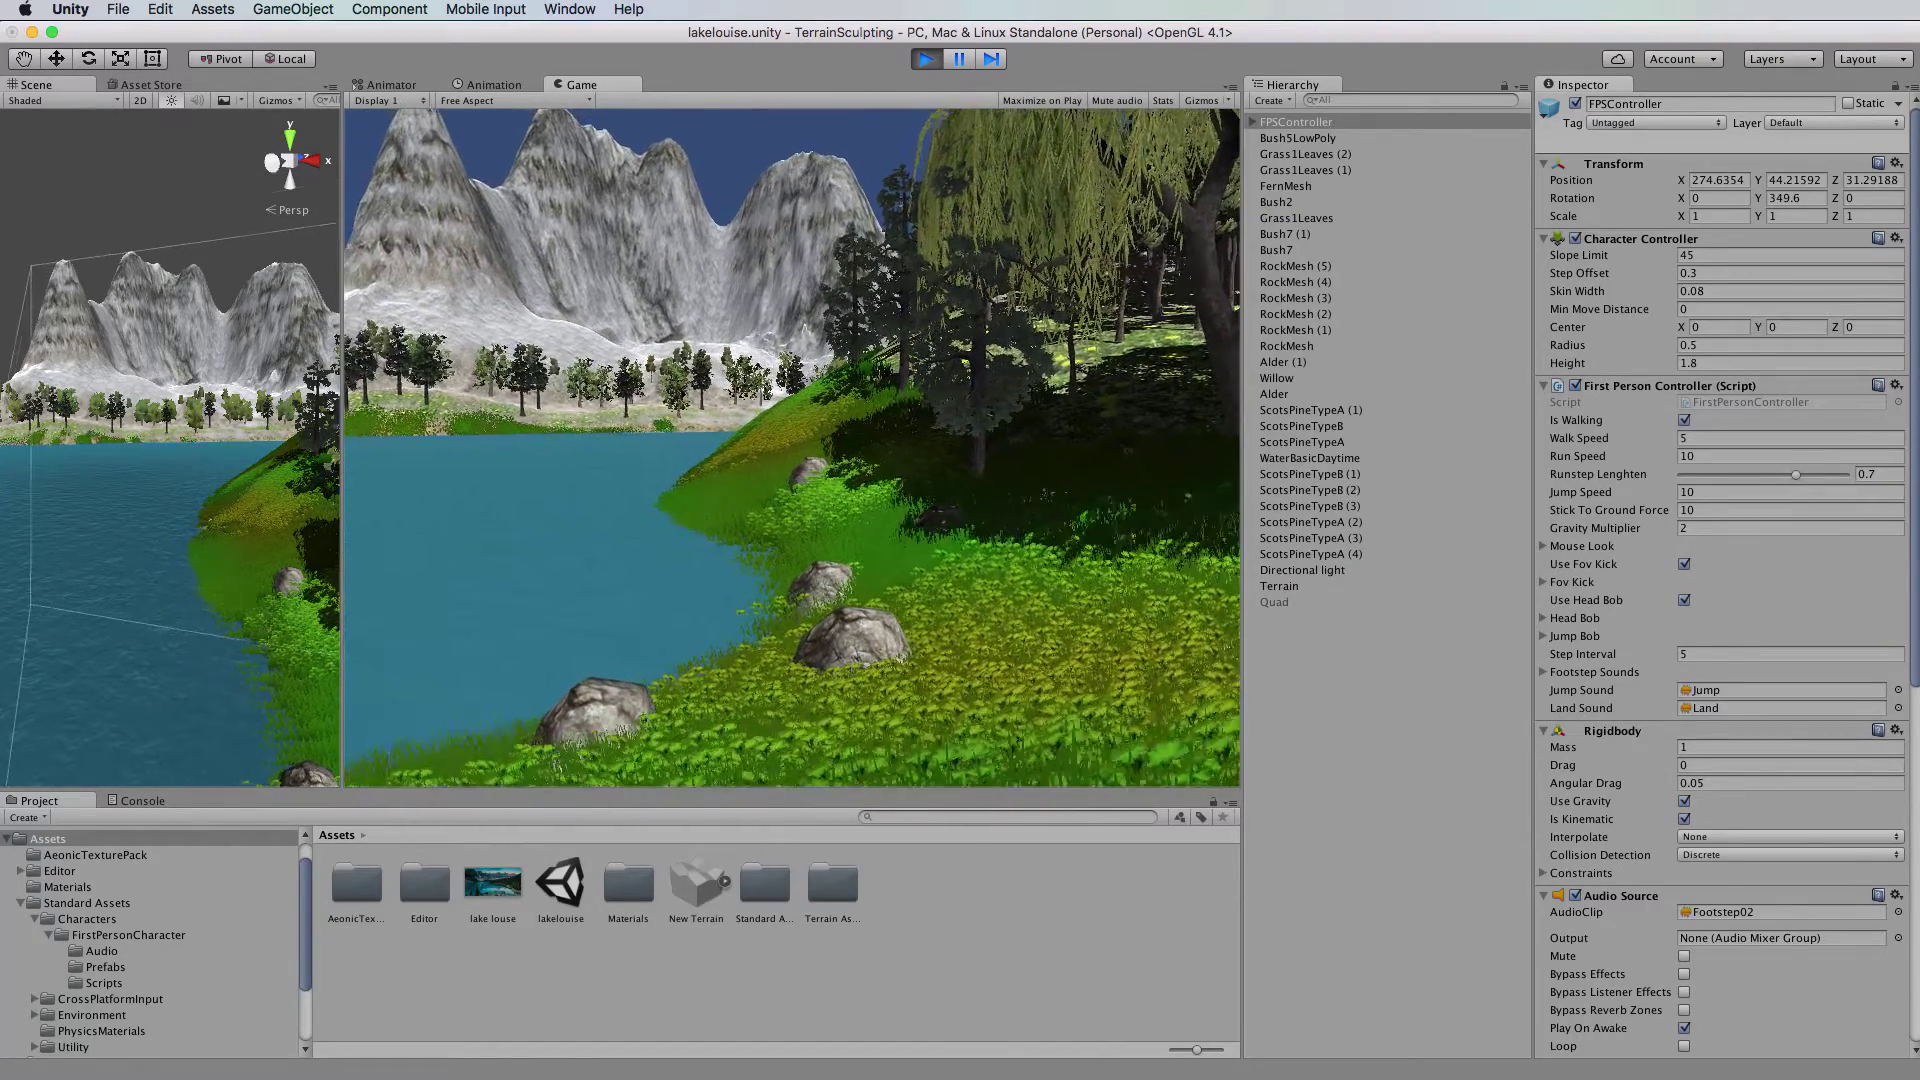
{"action": "left_click", "coordinate": [926, 58]}
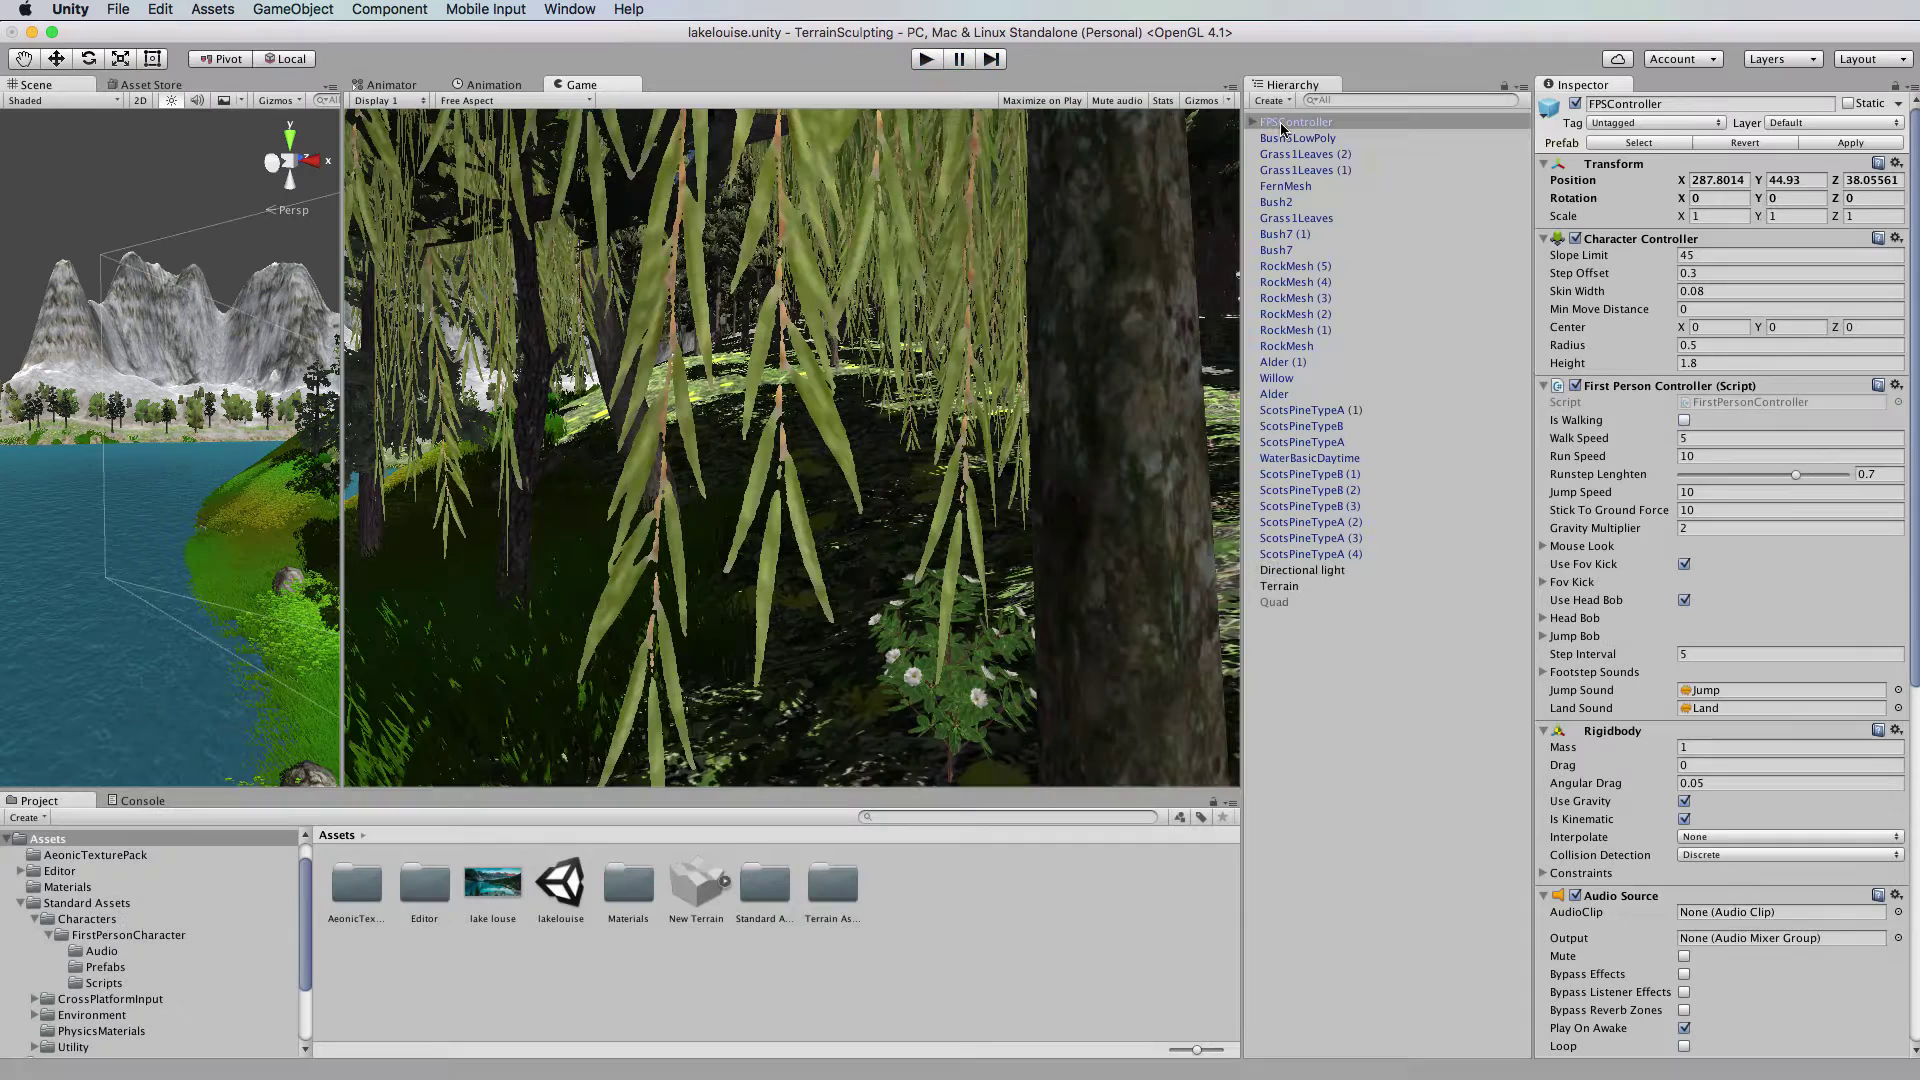
Locate the Characters package among the importable standard packages, without importing it.
{"action": "left_click", "coordinate": [1281, 122]}
{"action": "left_click", "coordinate": [213, 9]}
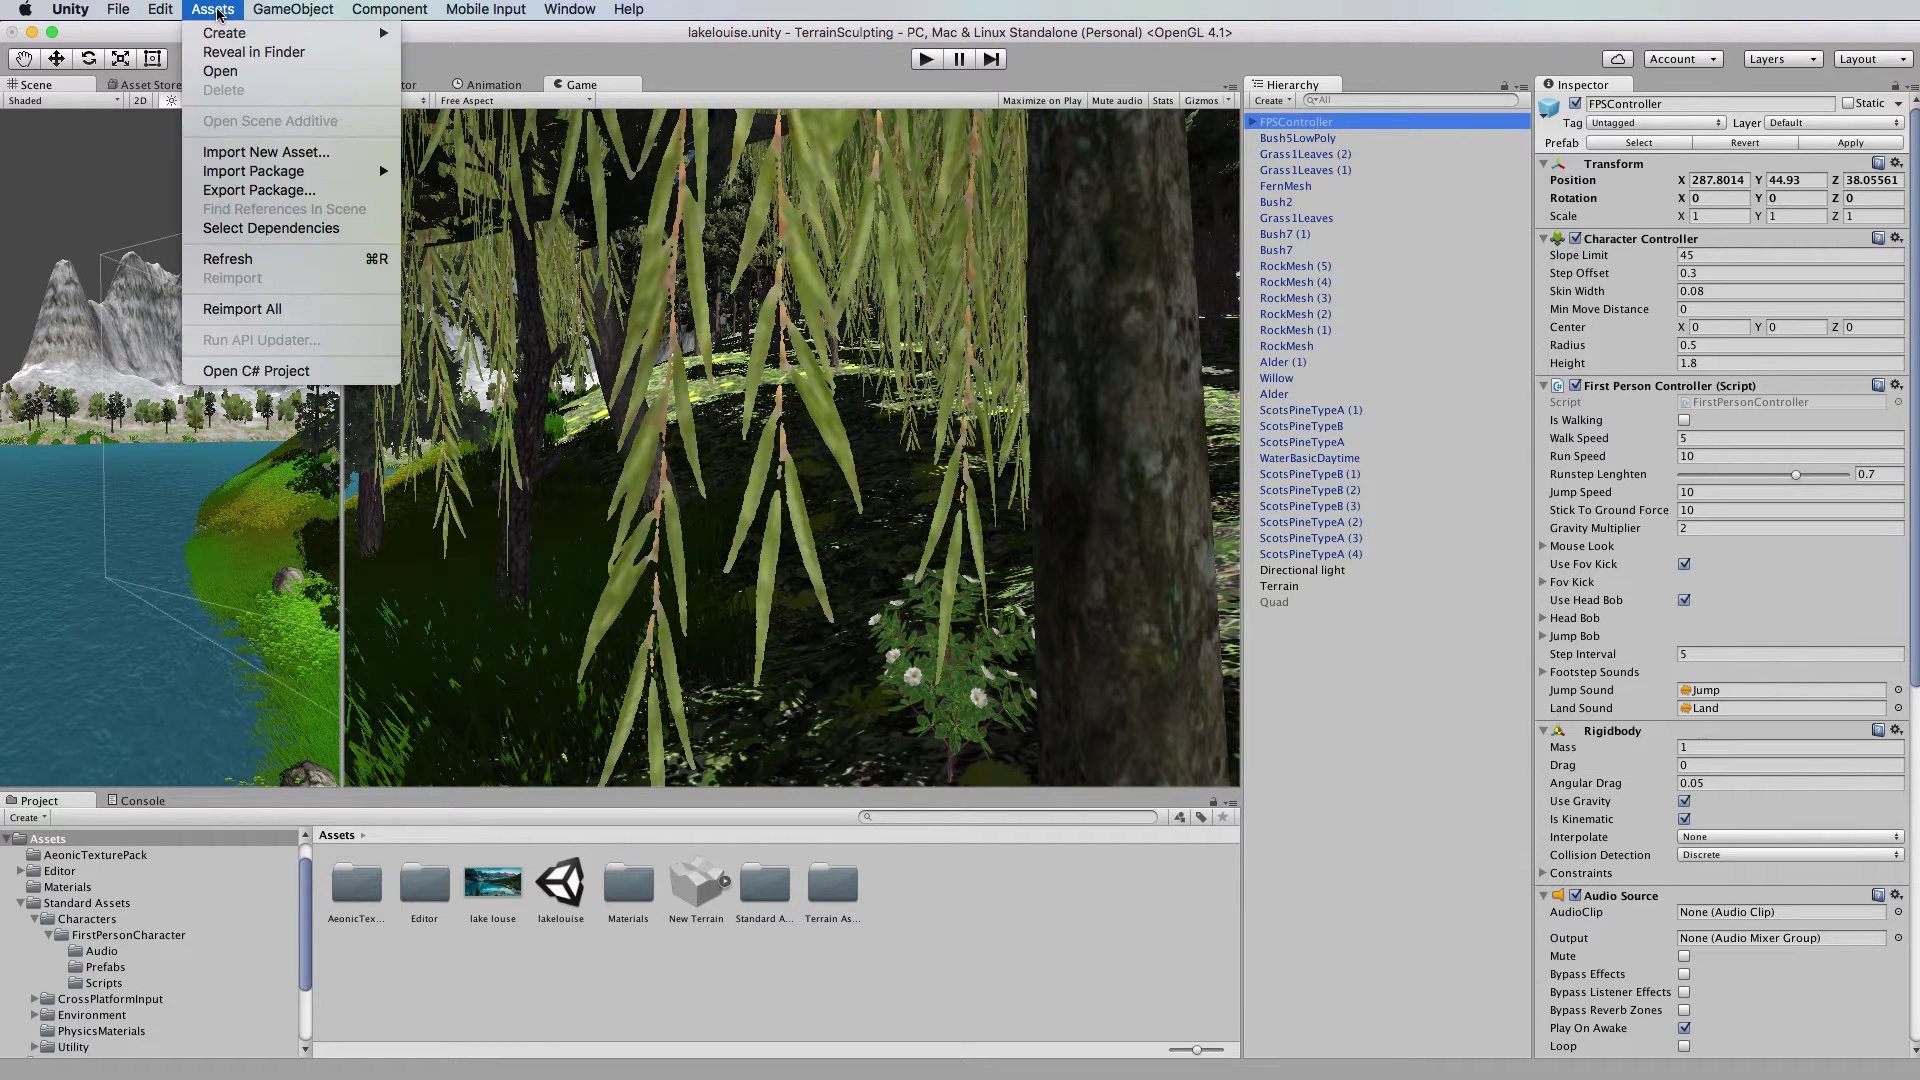
{"action": "mouse_move", "coordinate": [252, 172]}
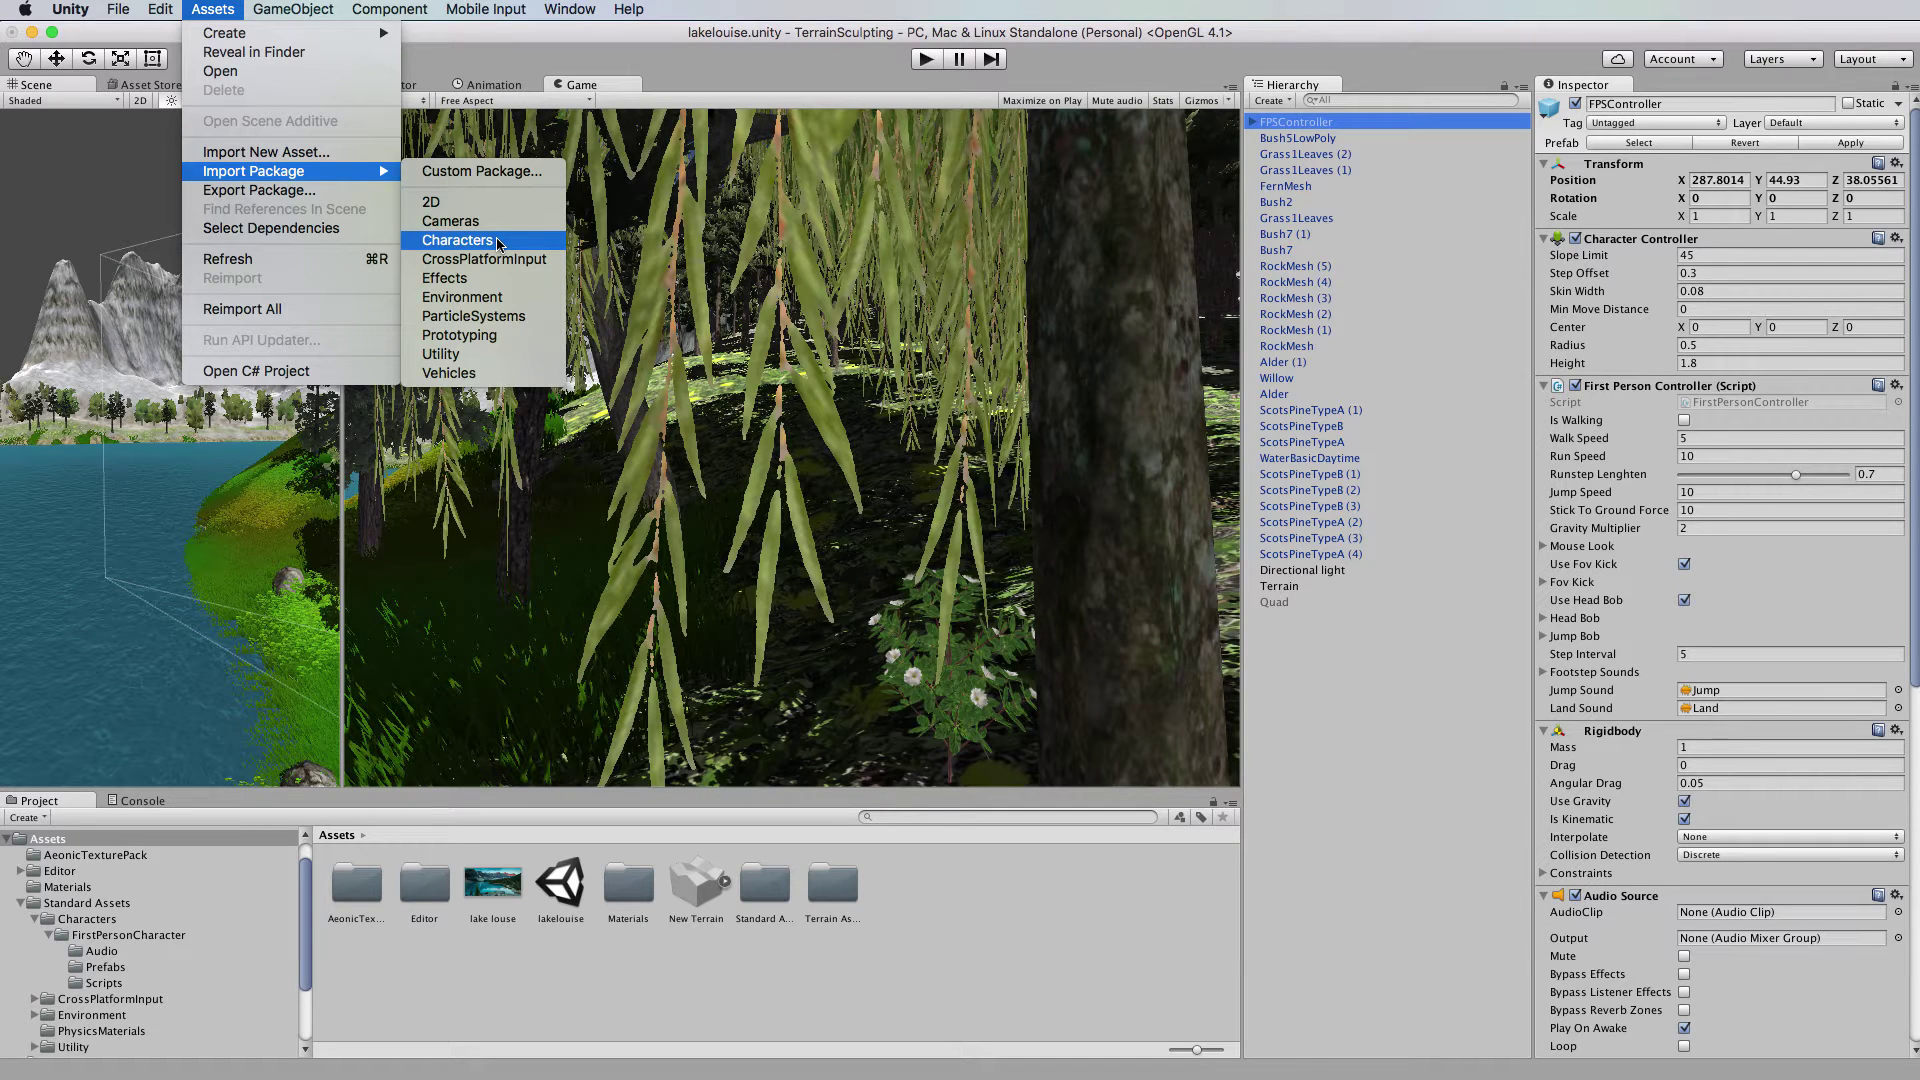
{"action": "left_click", "coordinate": [698, 61]}
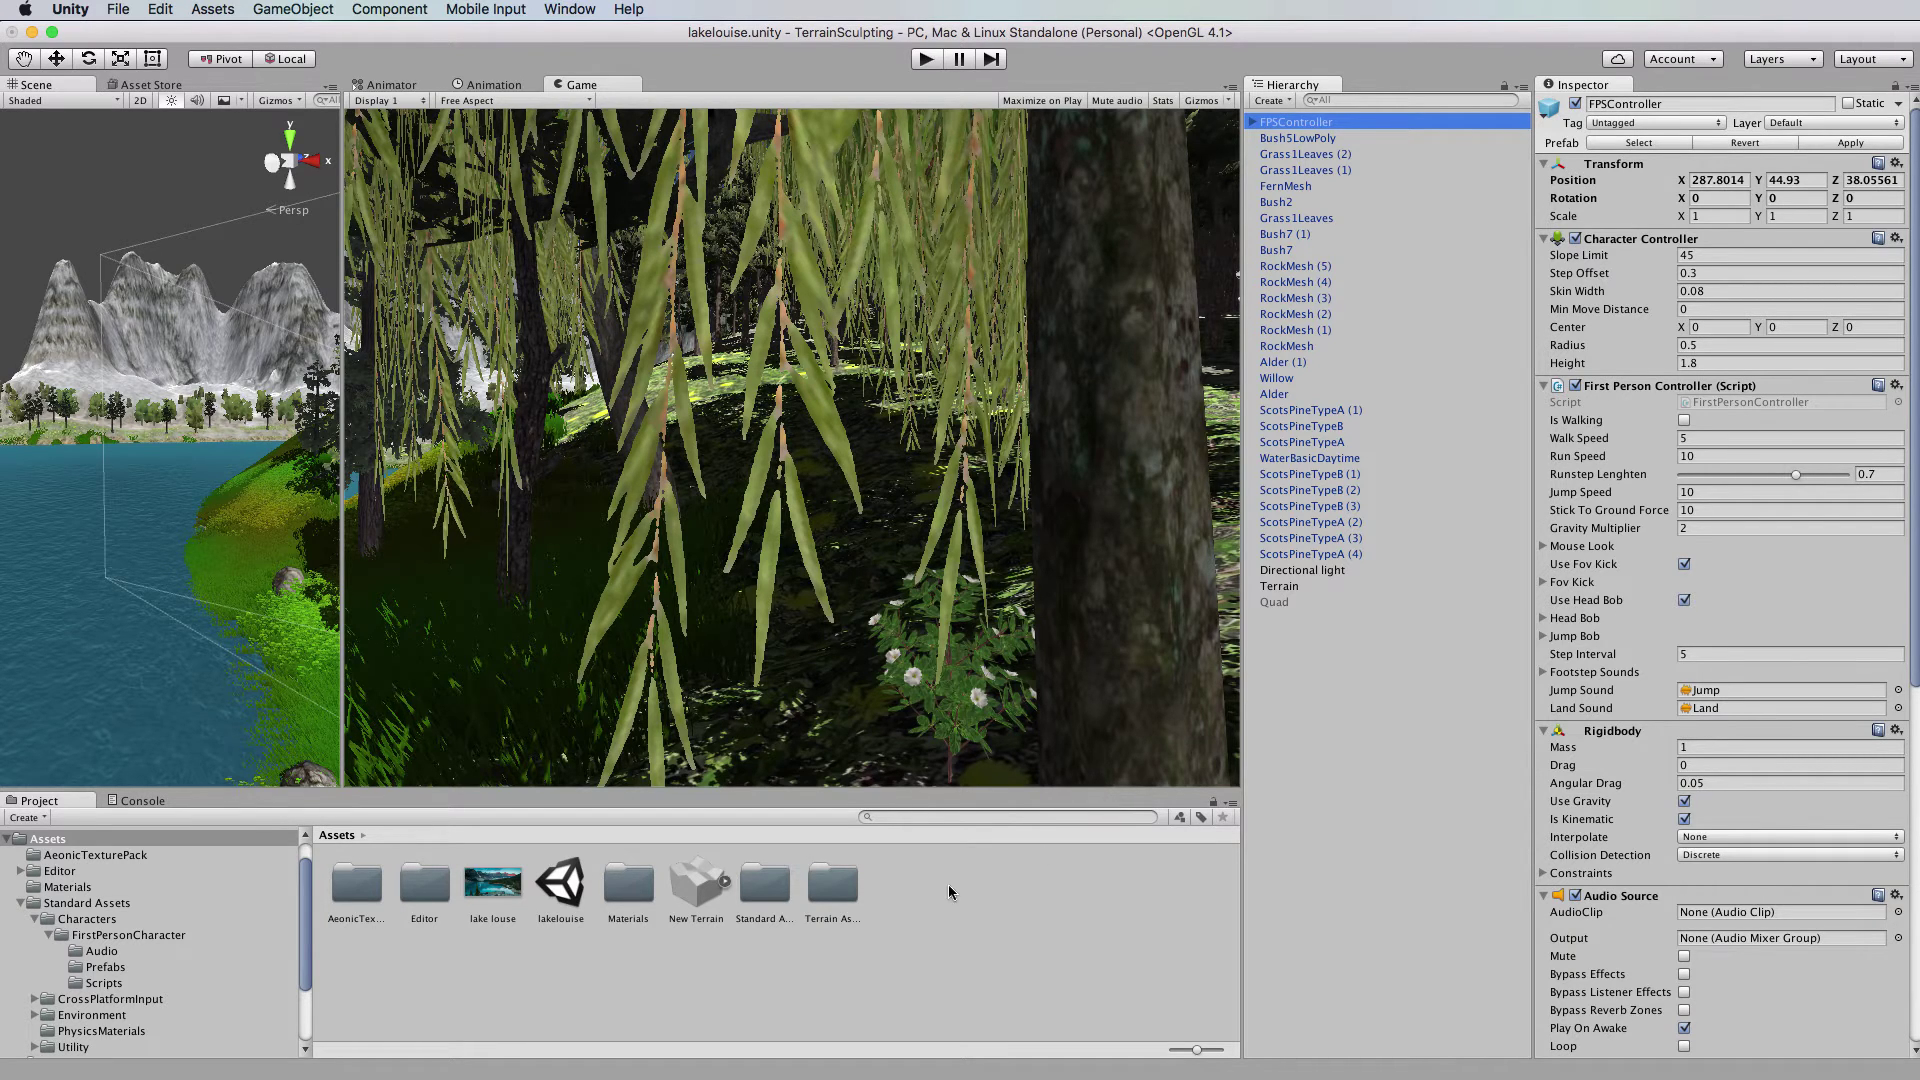
Browse the Terrain Assets folder and the FirstPersonCharacter Prefabs folder, and inspect the scene's FPSController settings.
{"action": "left_click", "coordinate": [866, 898]}
{"action": "left_click", "coordinate": [830, 878]}
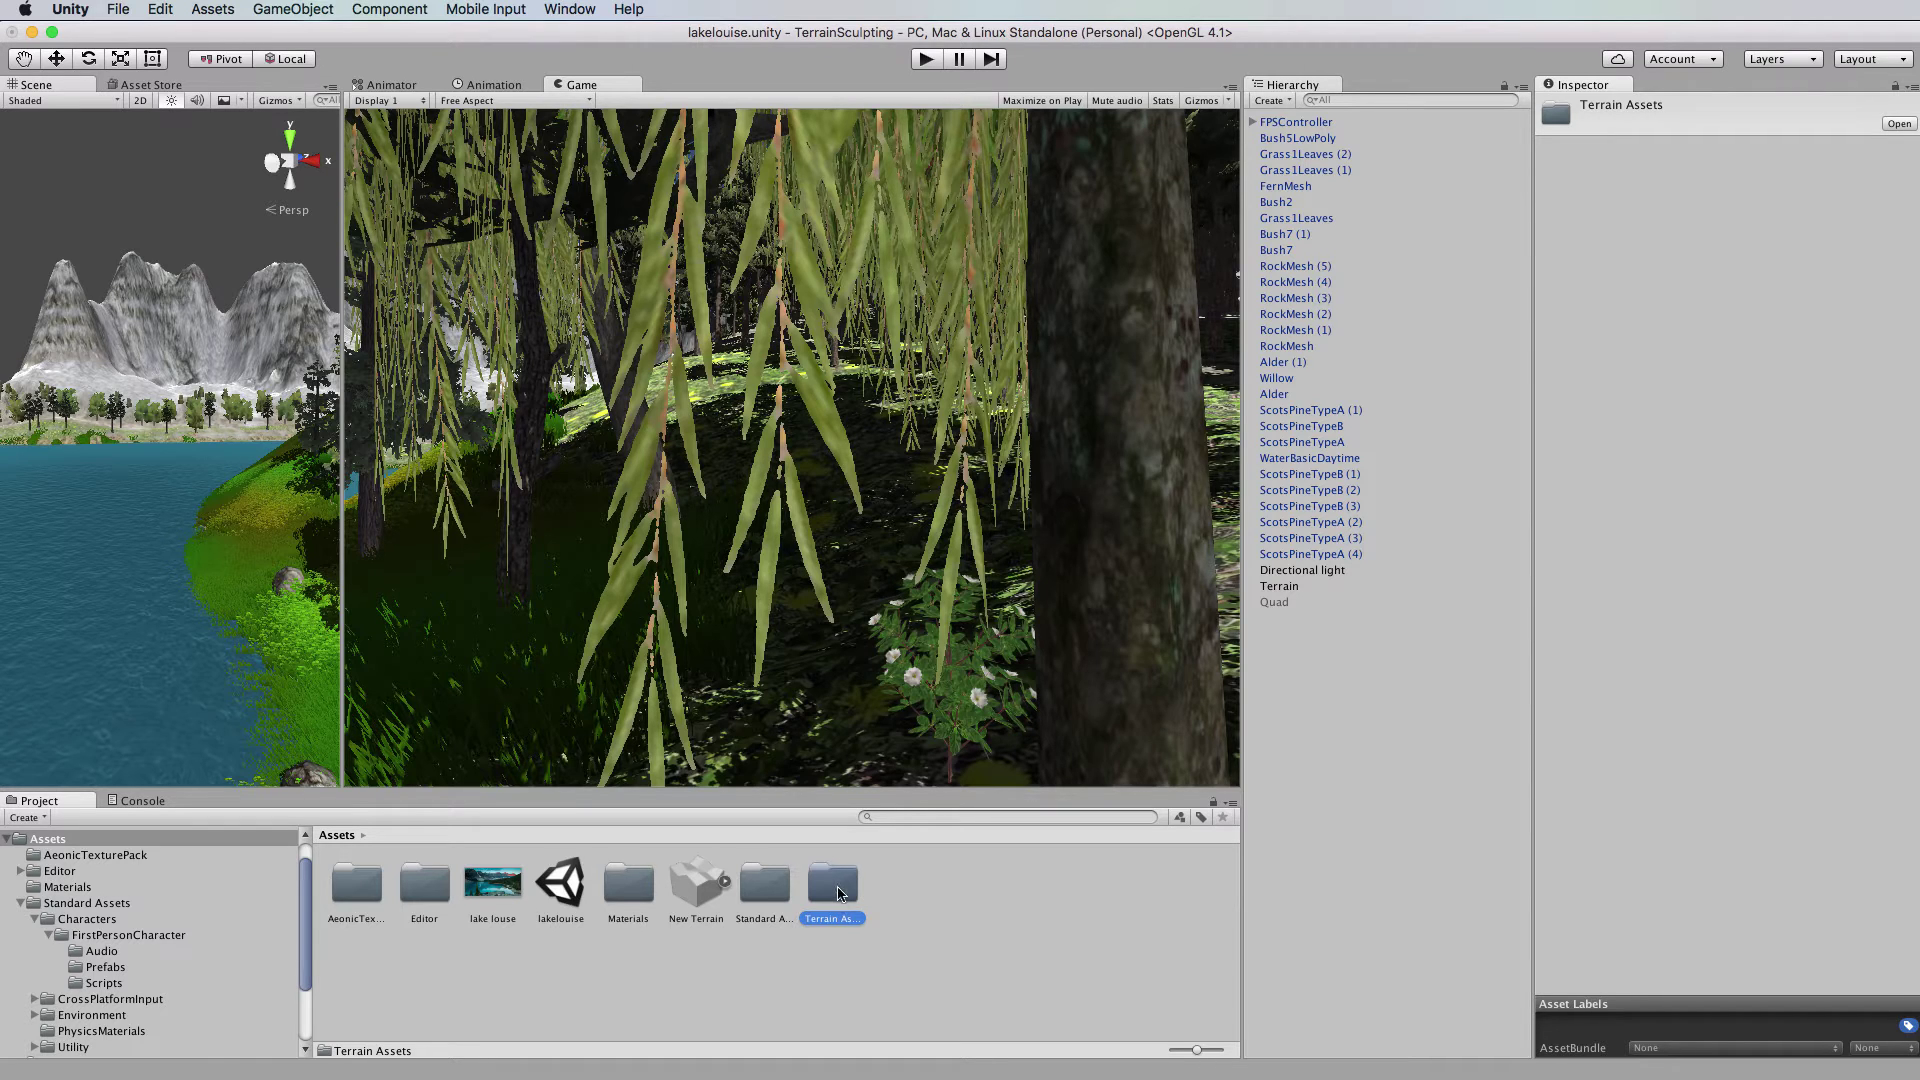
{"action": "double_click", "coordinate": [836, 890]}
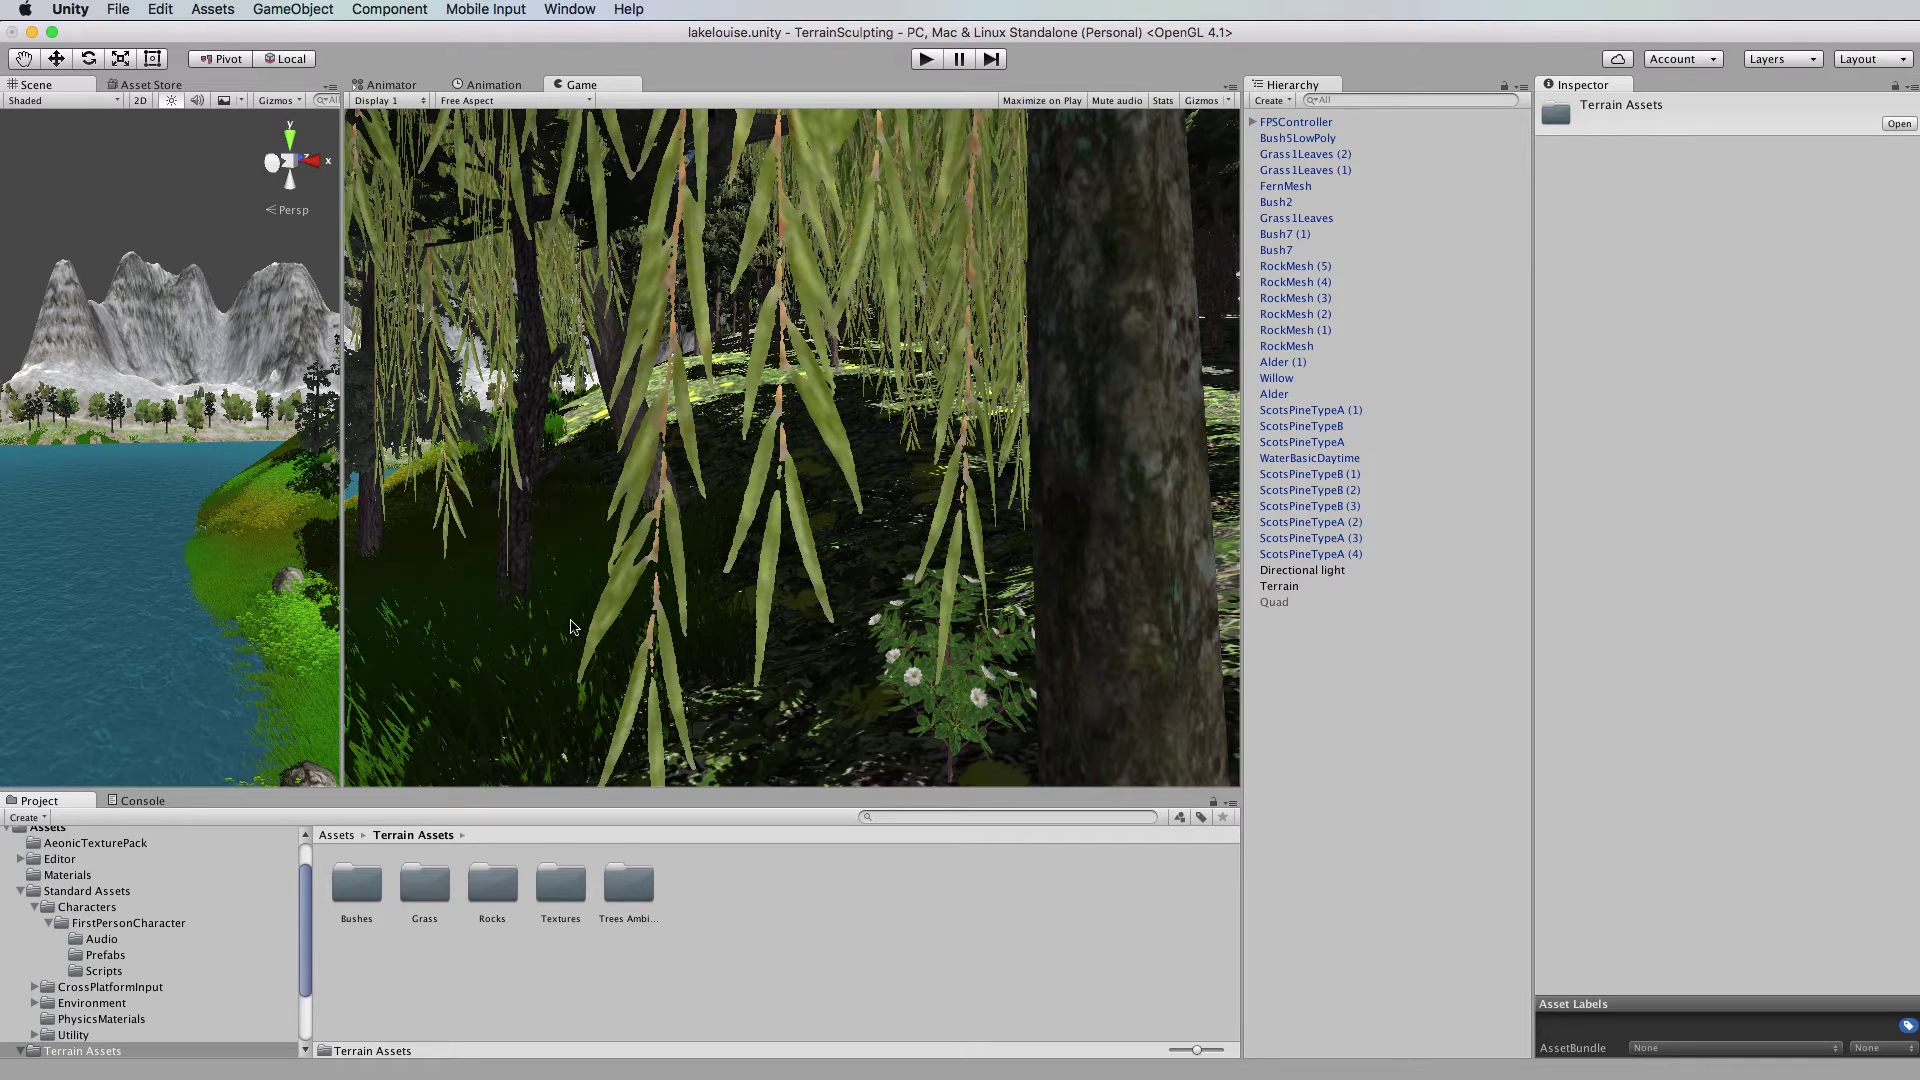
{"action": "left_click", "coordinate": [89, 925]}
{"action": "left_click", "coordinate": [104, 956]}
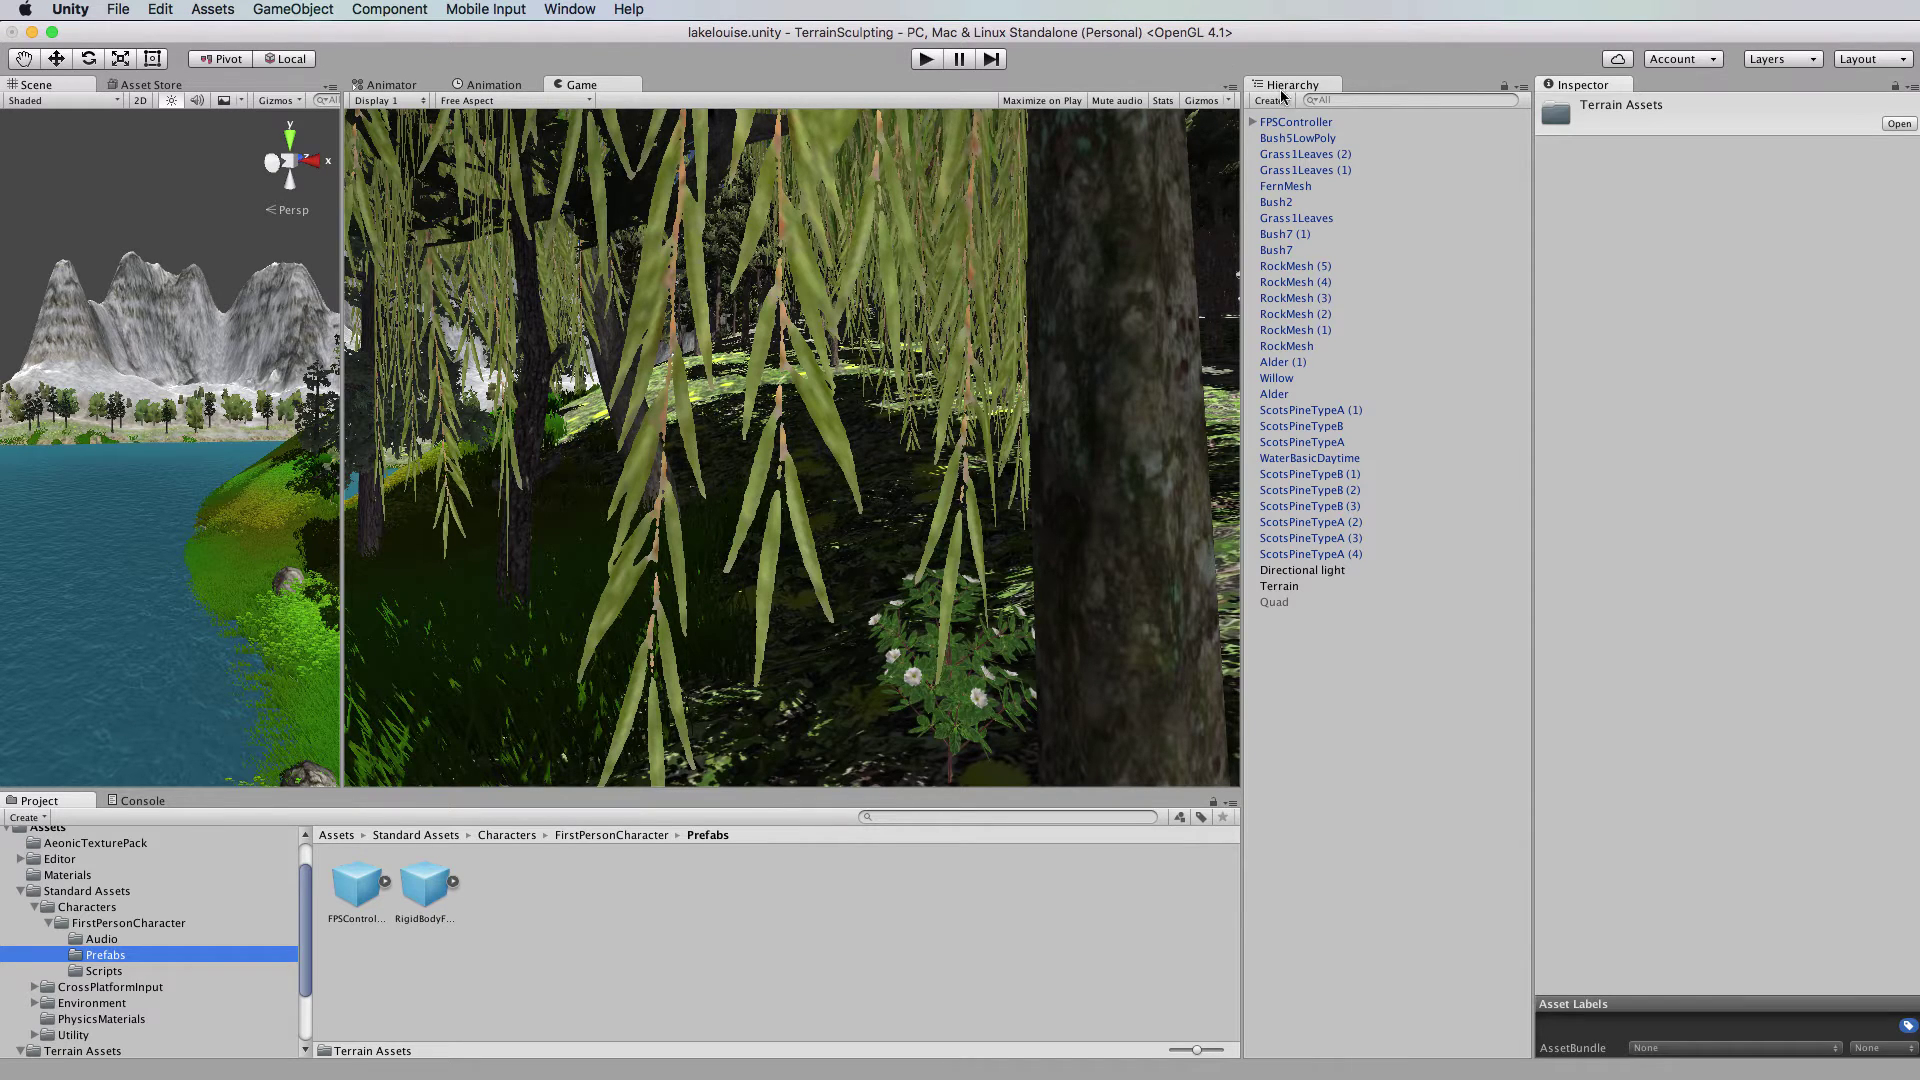
{"action": "left_click", "coordinate": [1324, 124]}
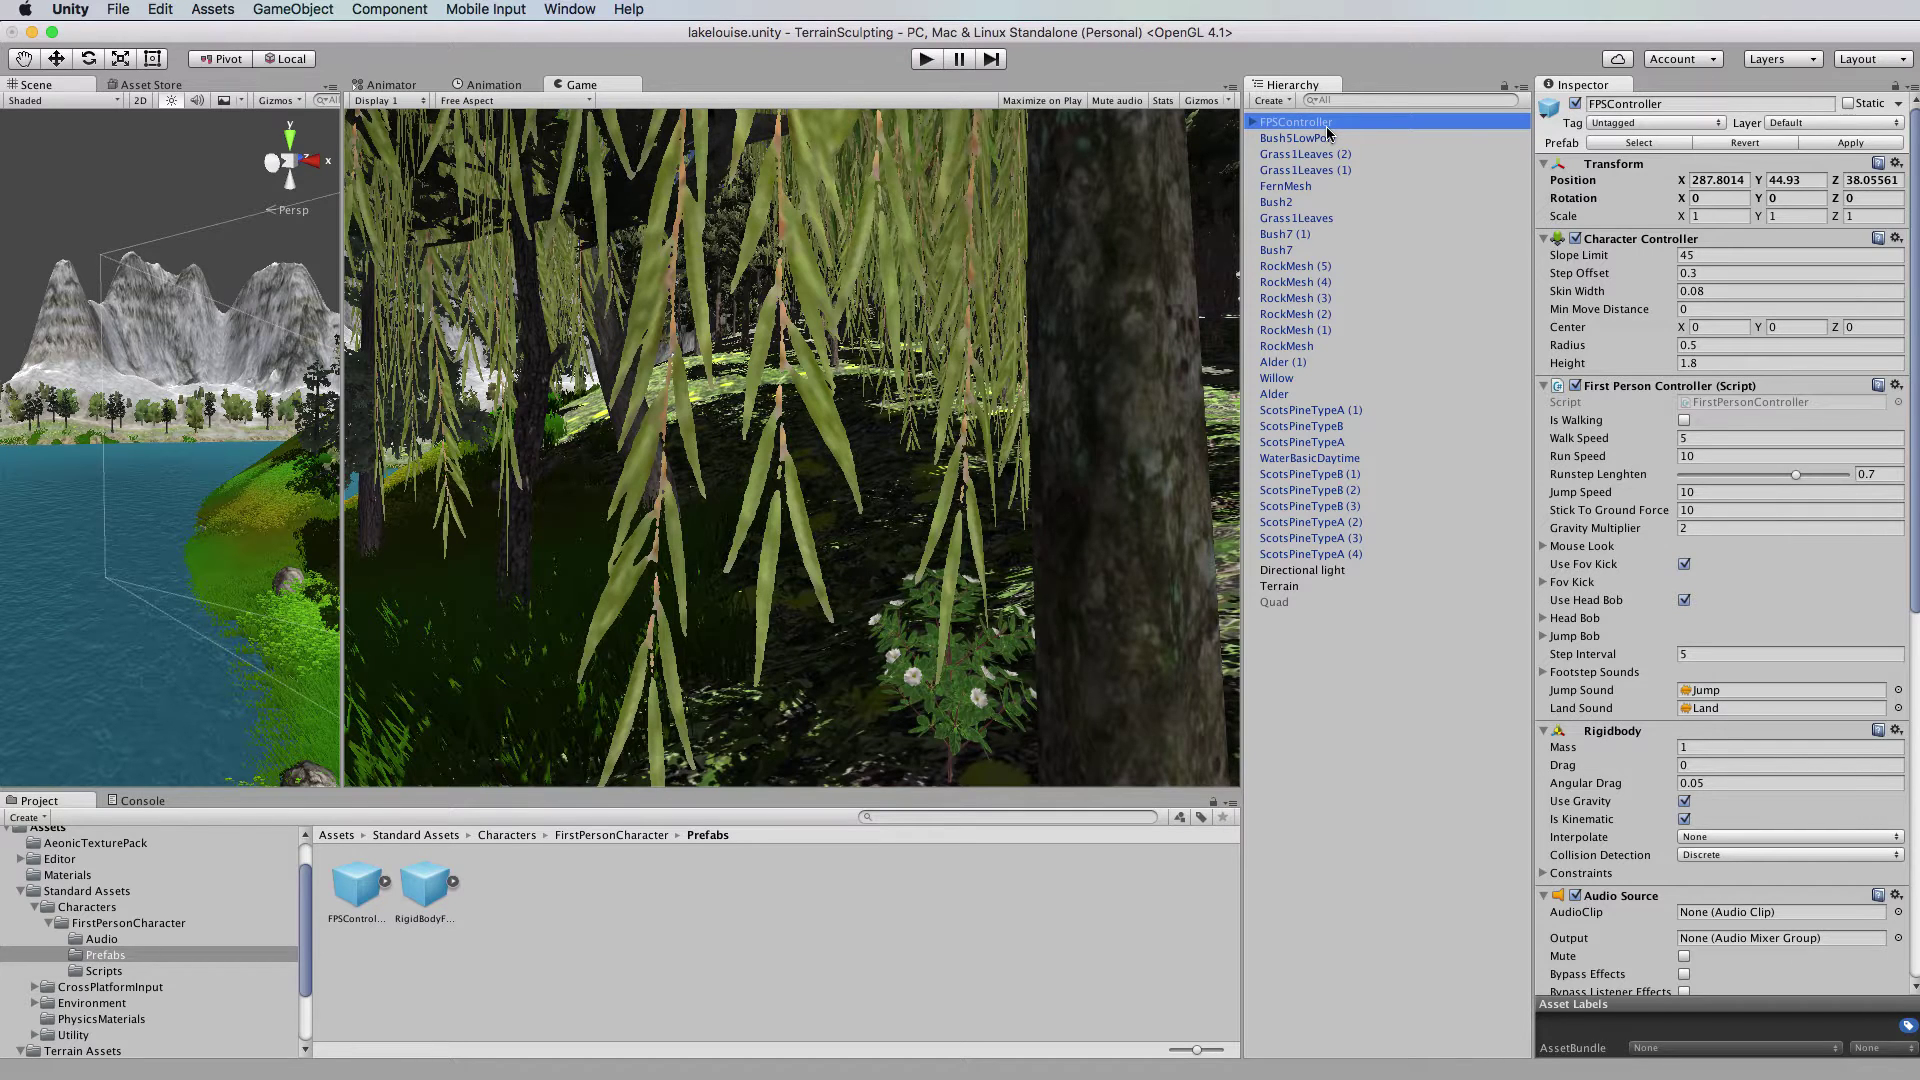
Run the game again, walk down the grassy slope looking around at the shadows and trees, and stop it.
{"action": "left_click", "coordinate": [927, 60]}
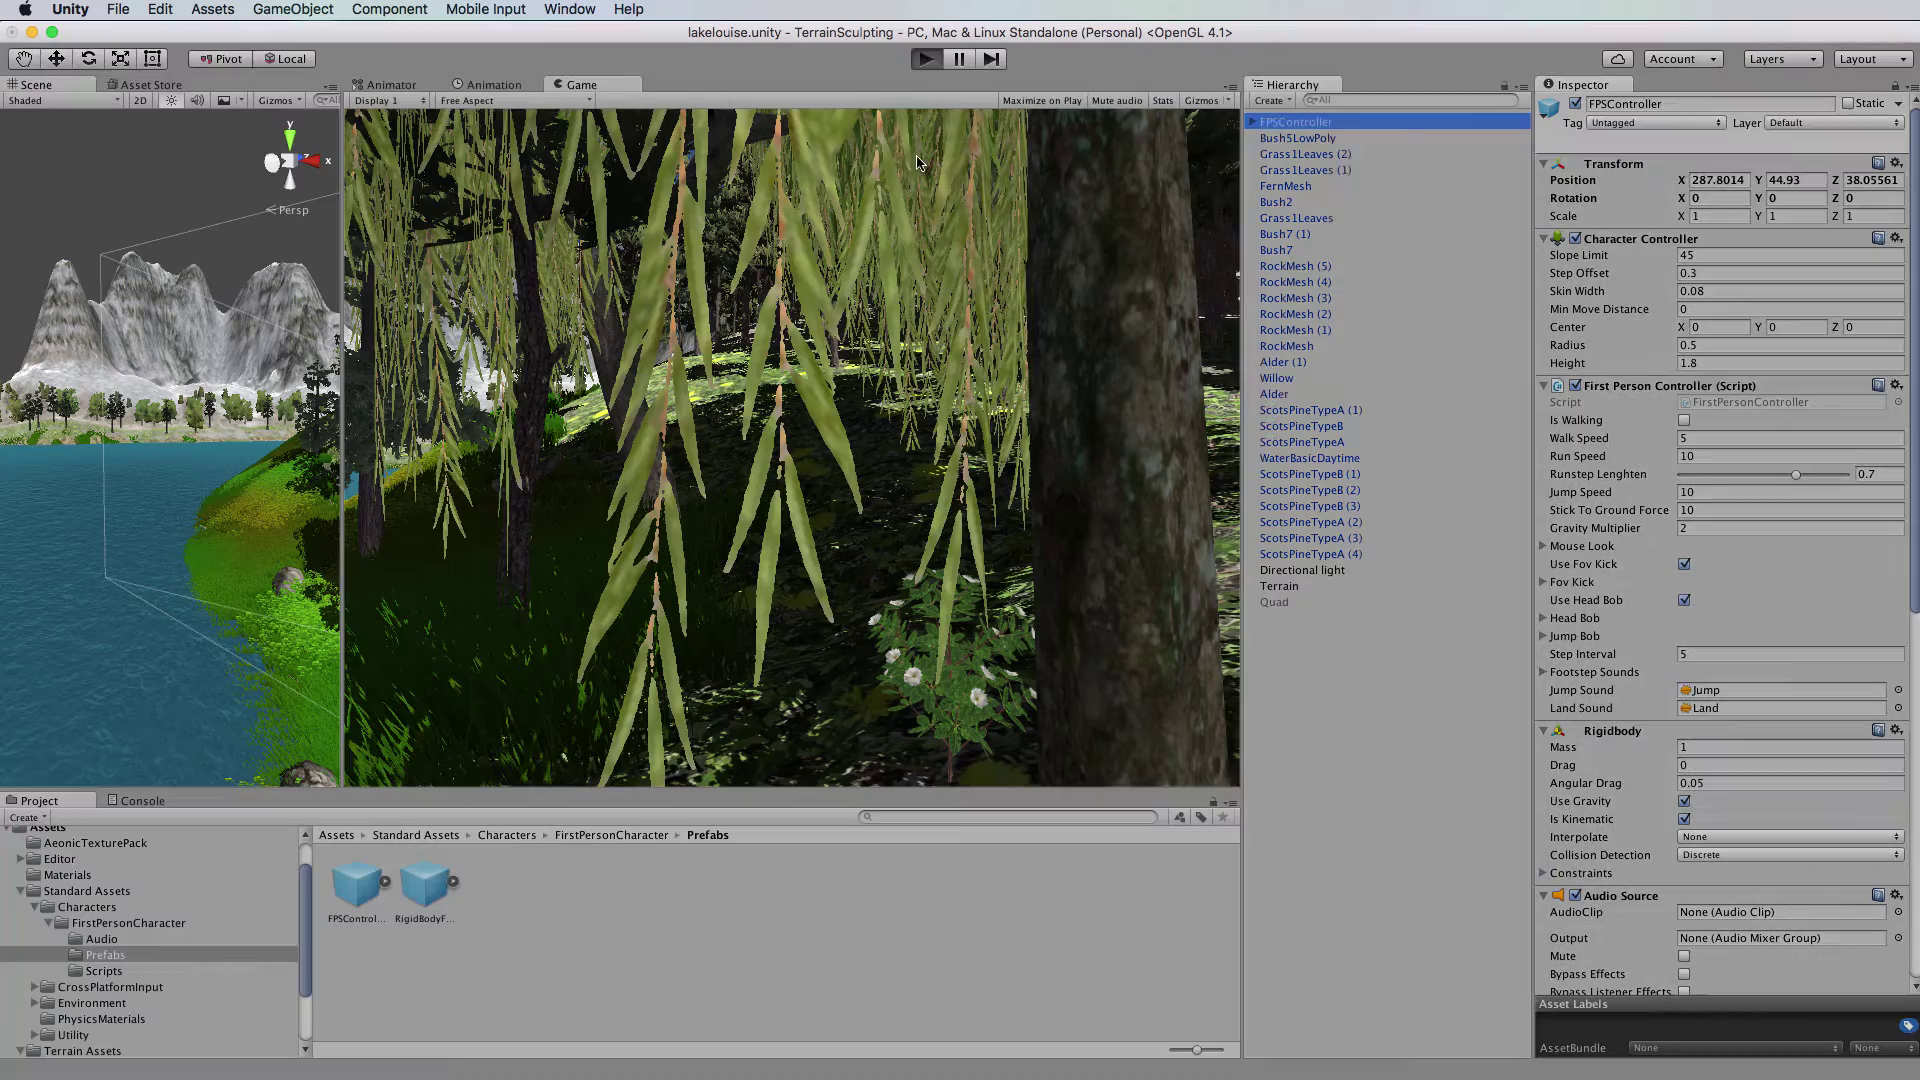
{"action": "left_click", "coordinate": [917, 162]}
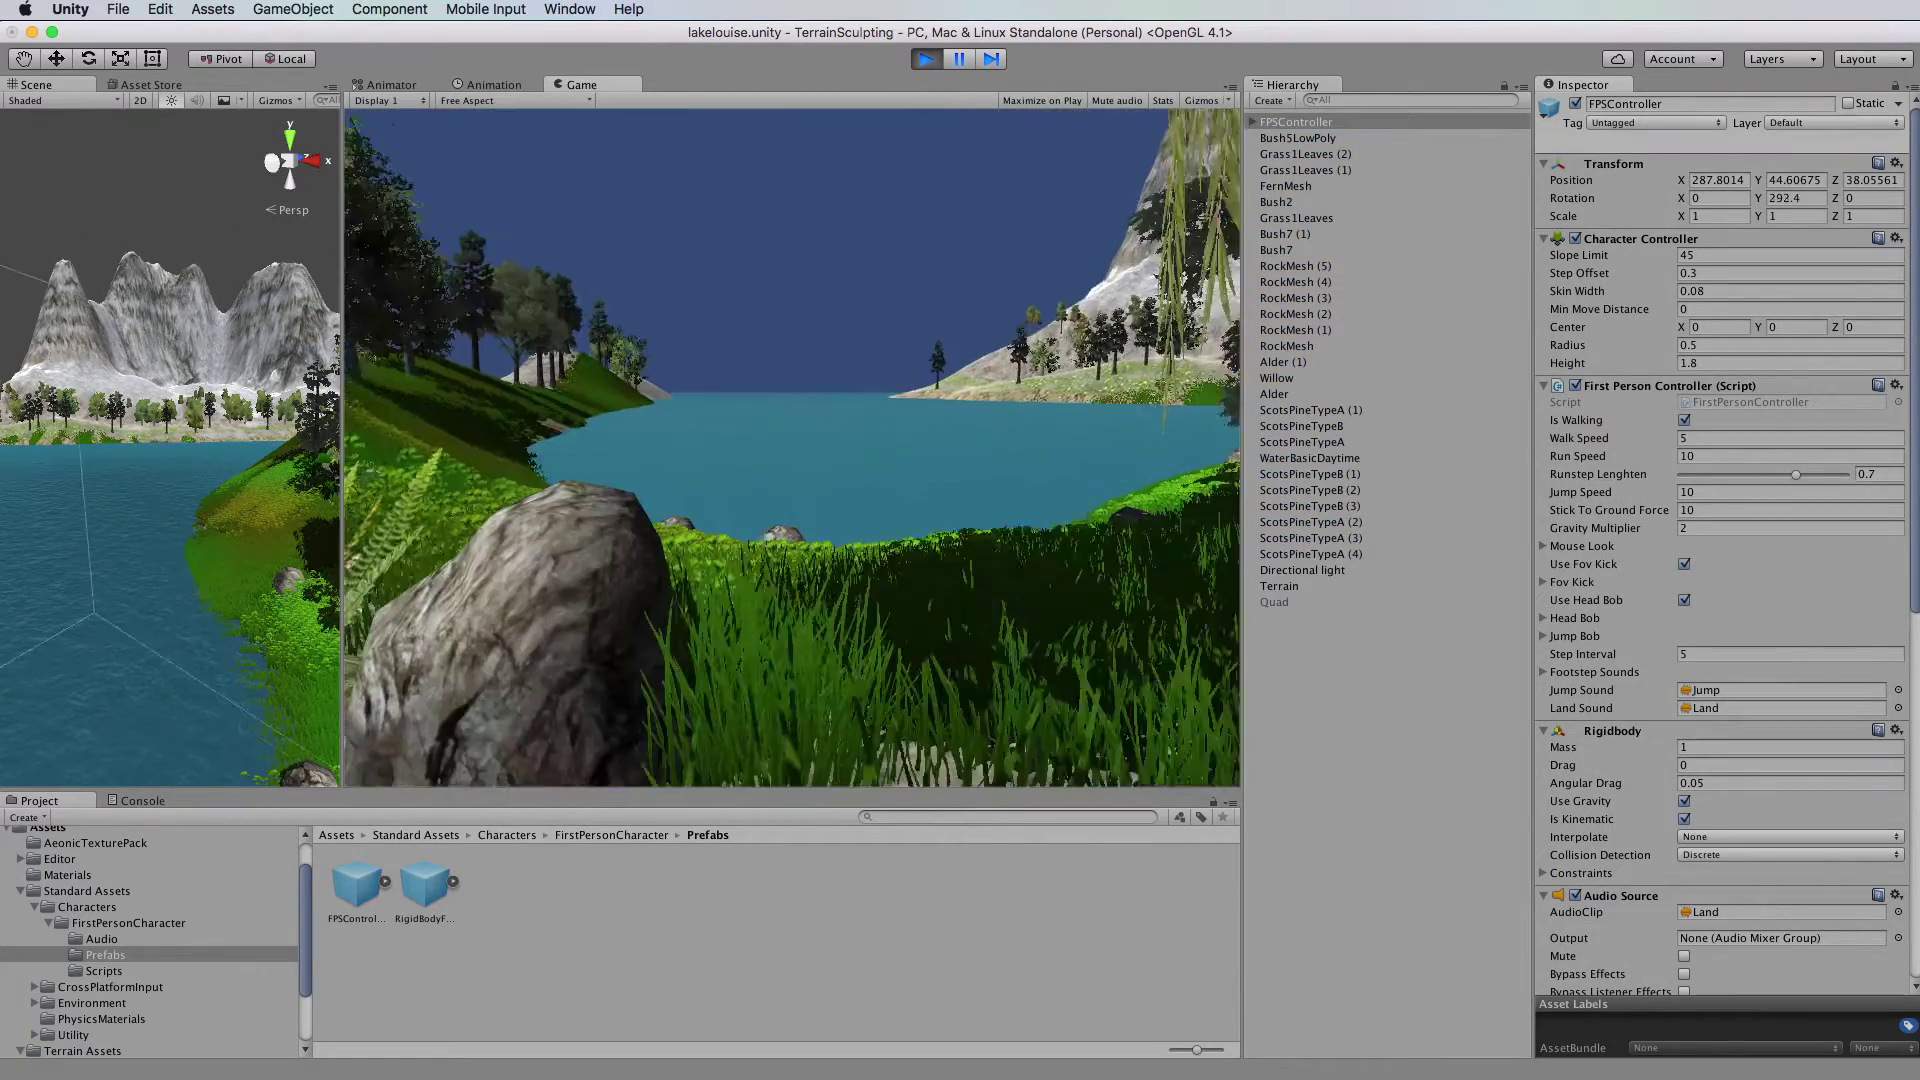
{"action": "key", "text": "w"}
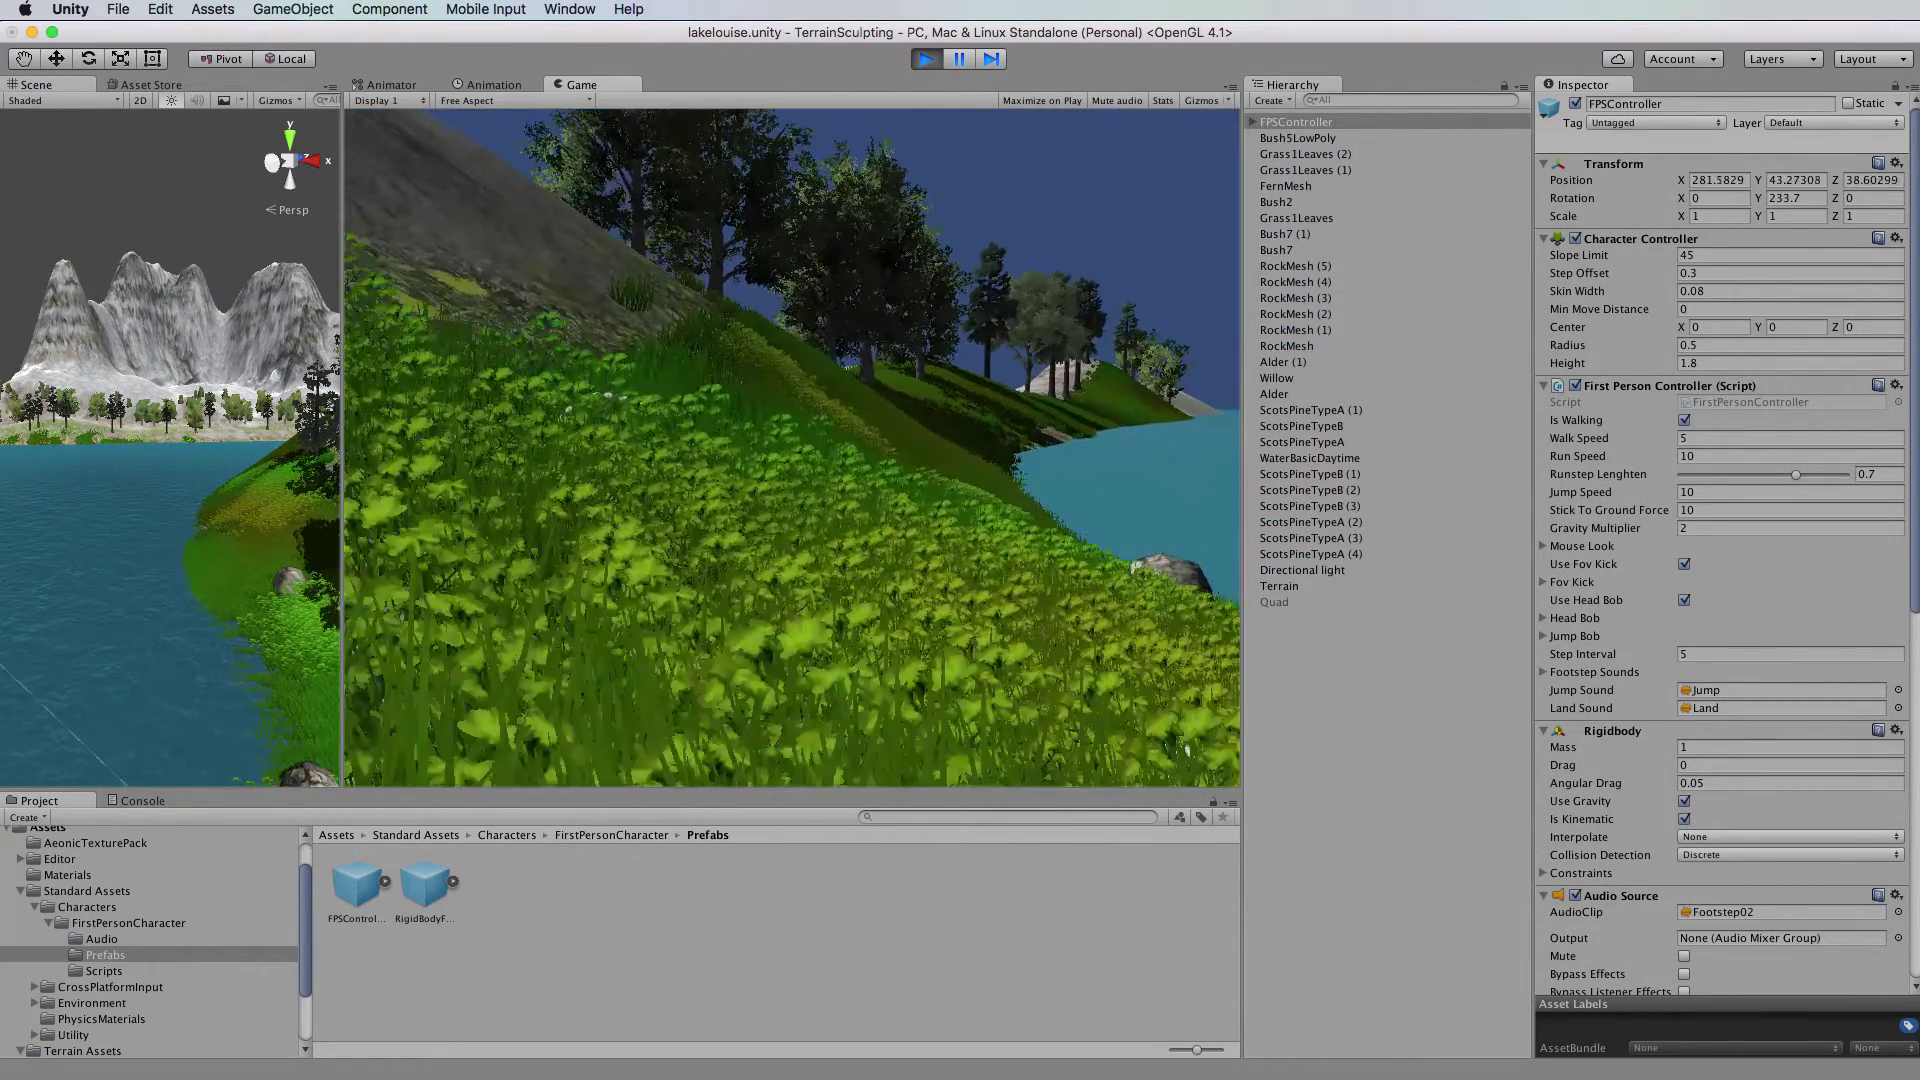
{"action": "key", "text": "w"}
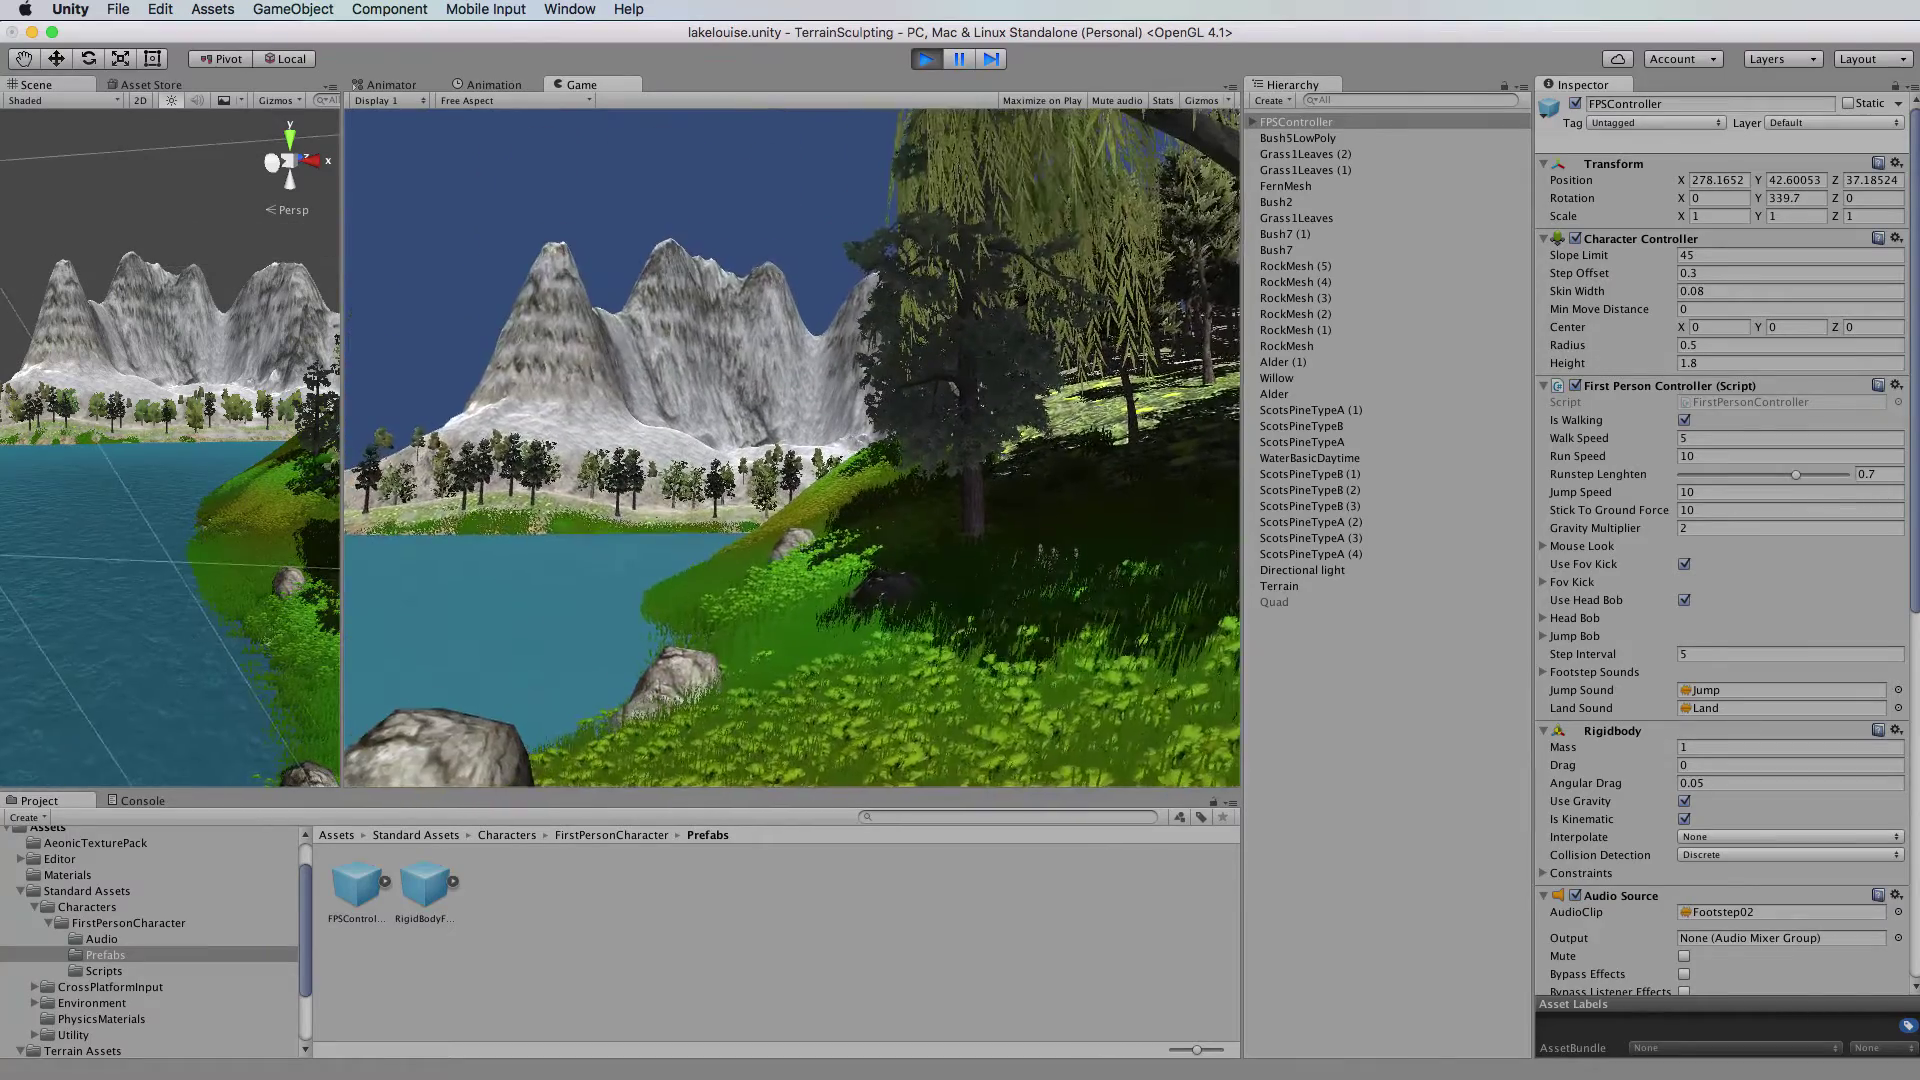
{"action": "mouse_move", "coordinate": [790, 447]}
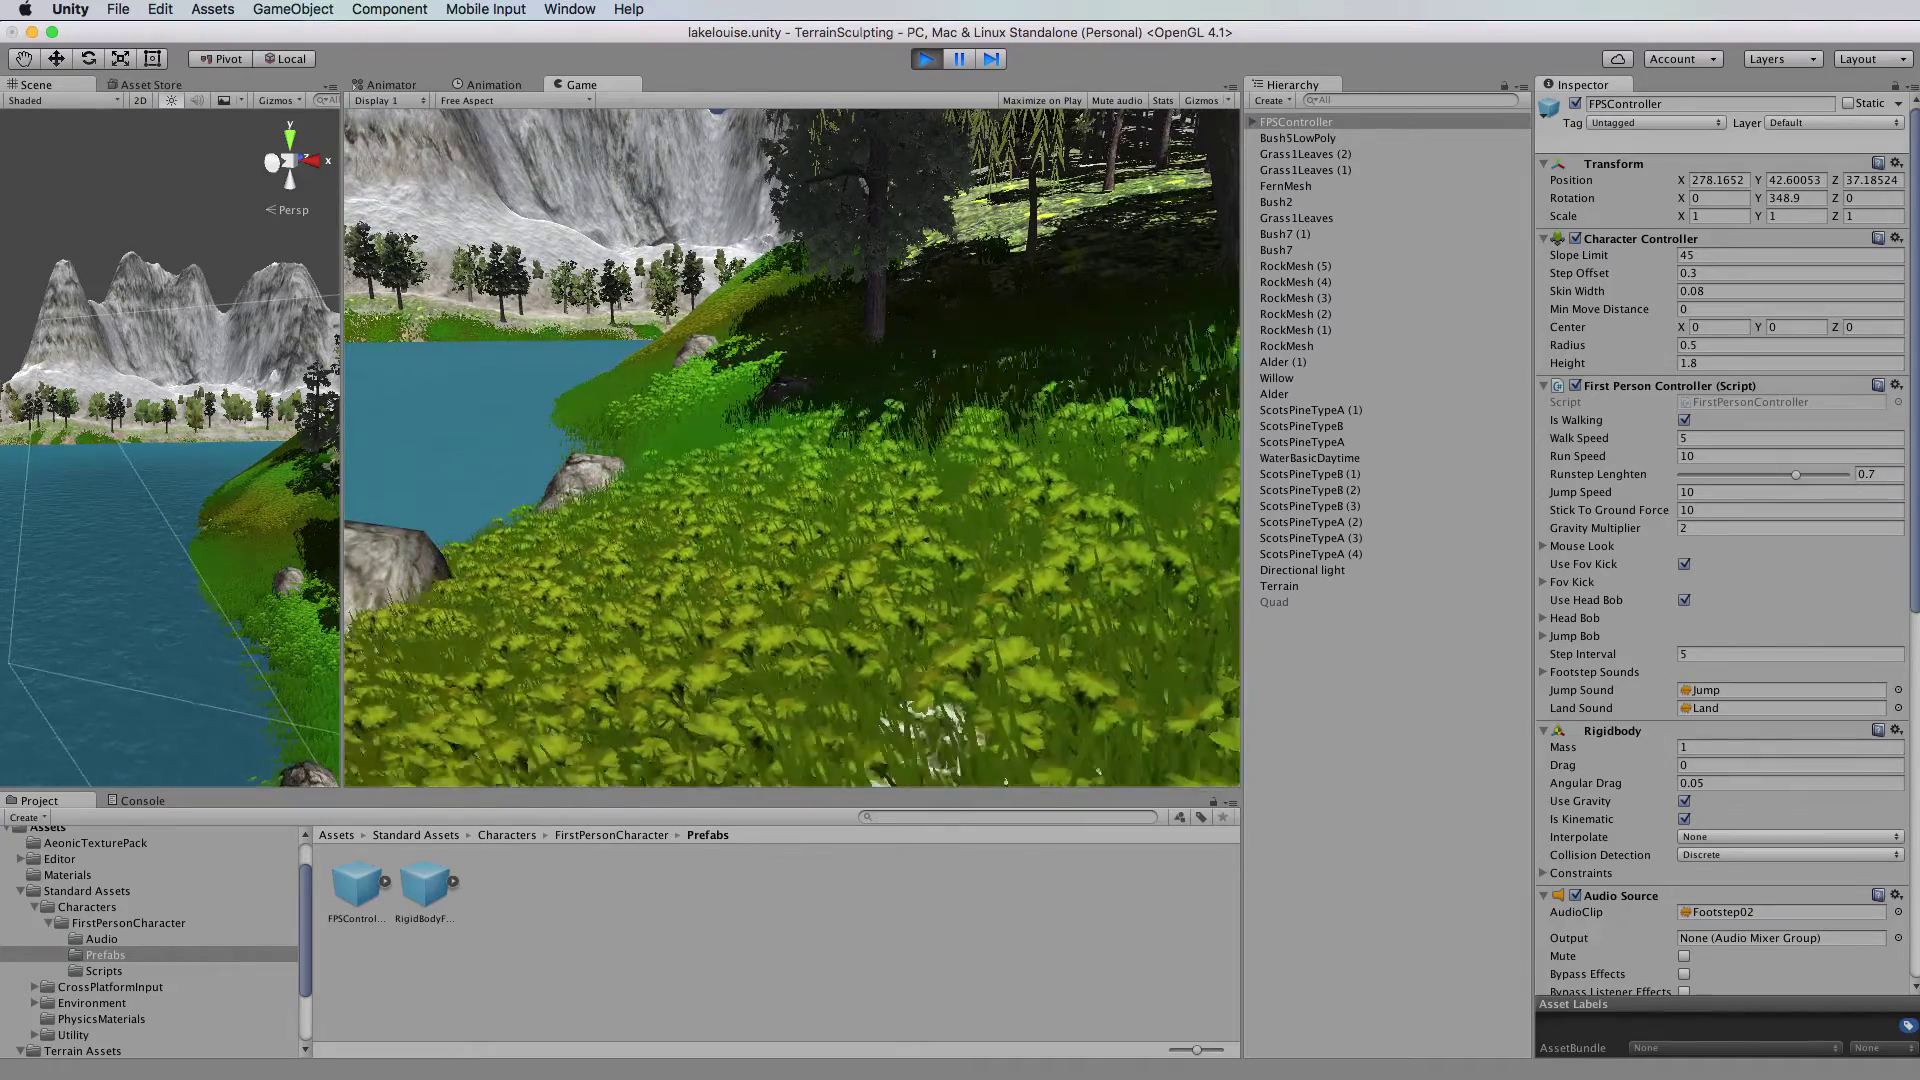
{"action": "key", "text": "Escape"}
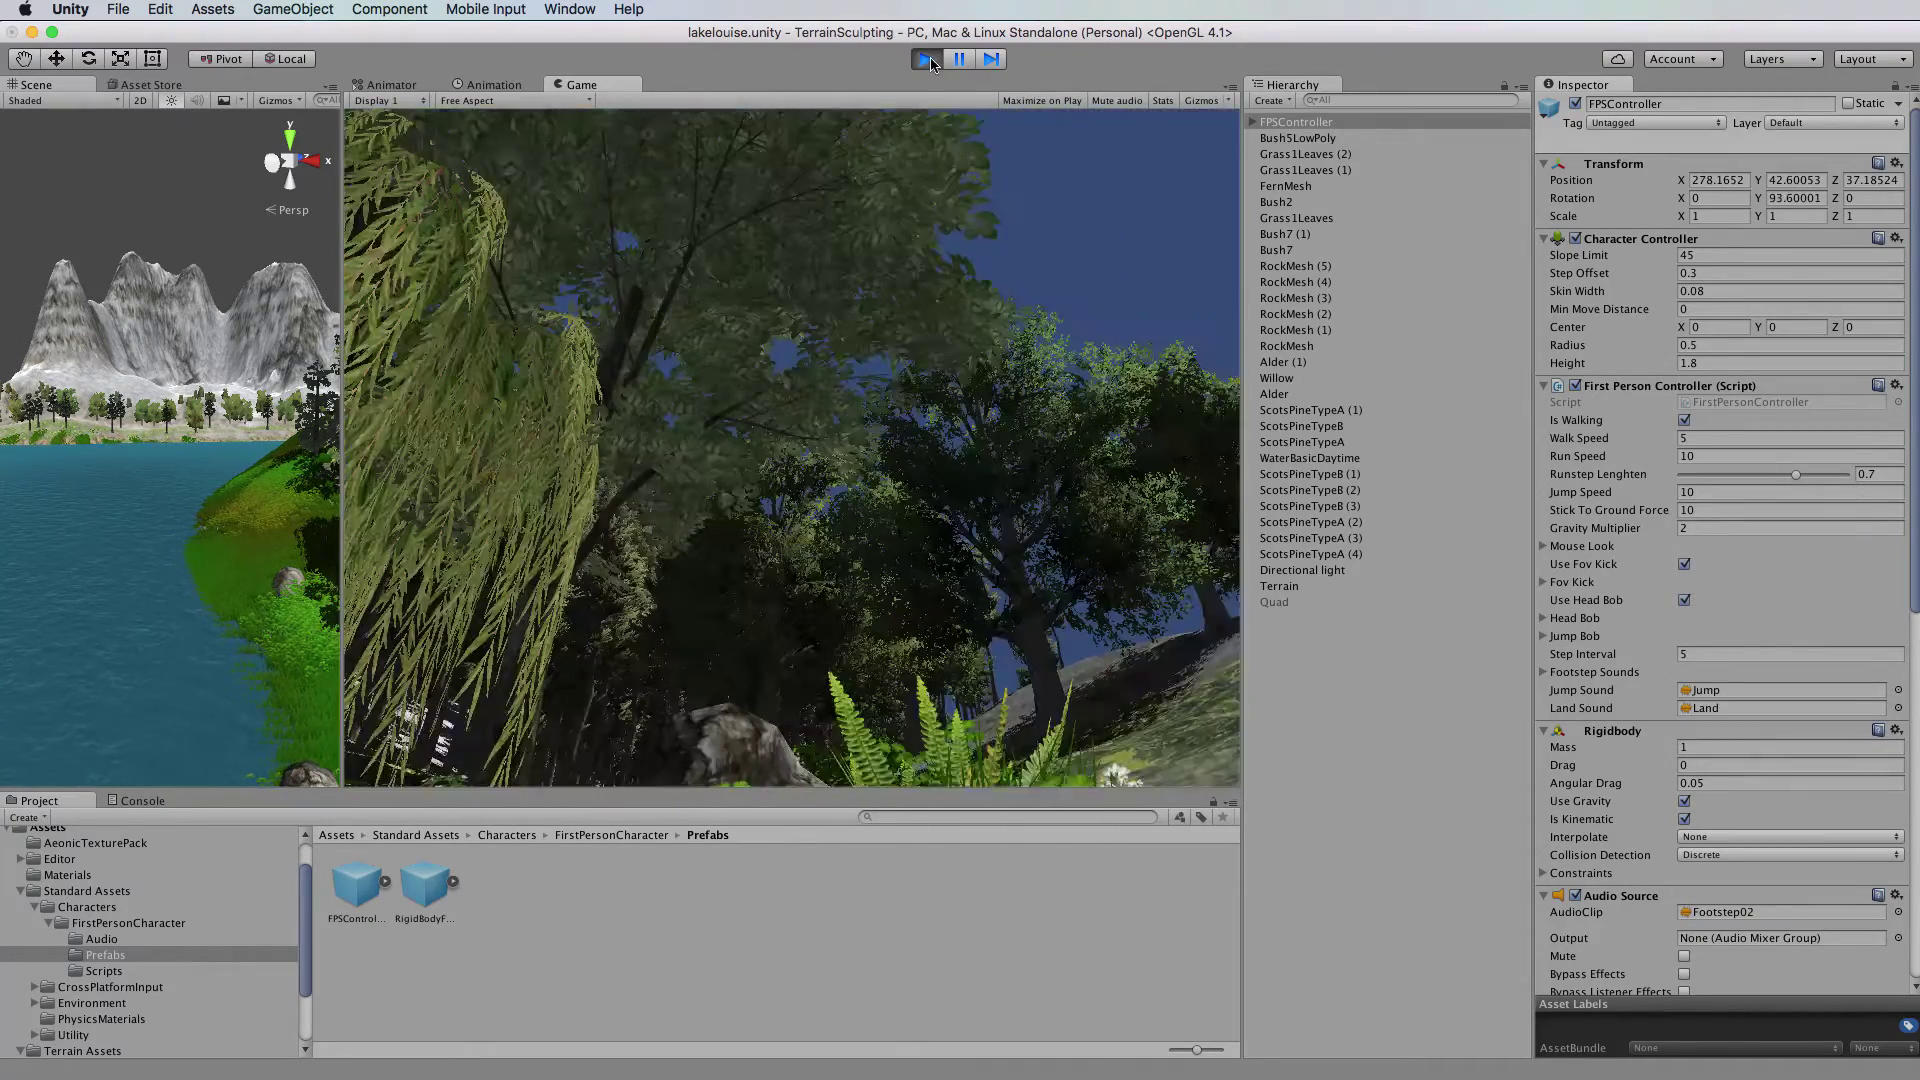
{"action": "left_click", "coordinate": [926, 58]}
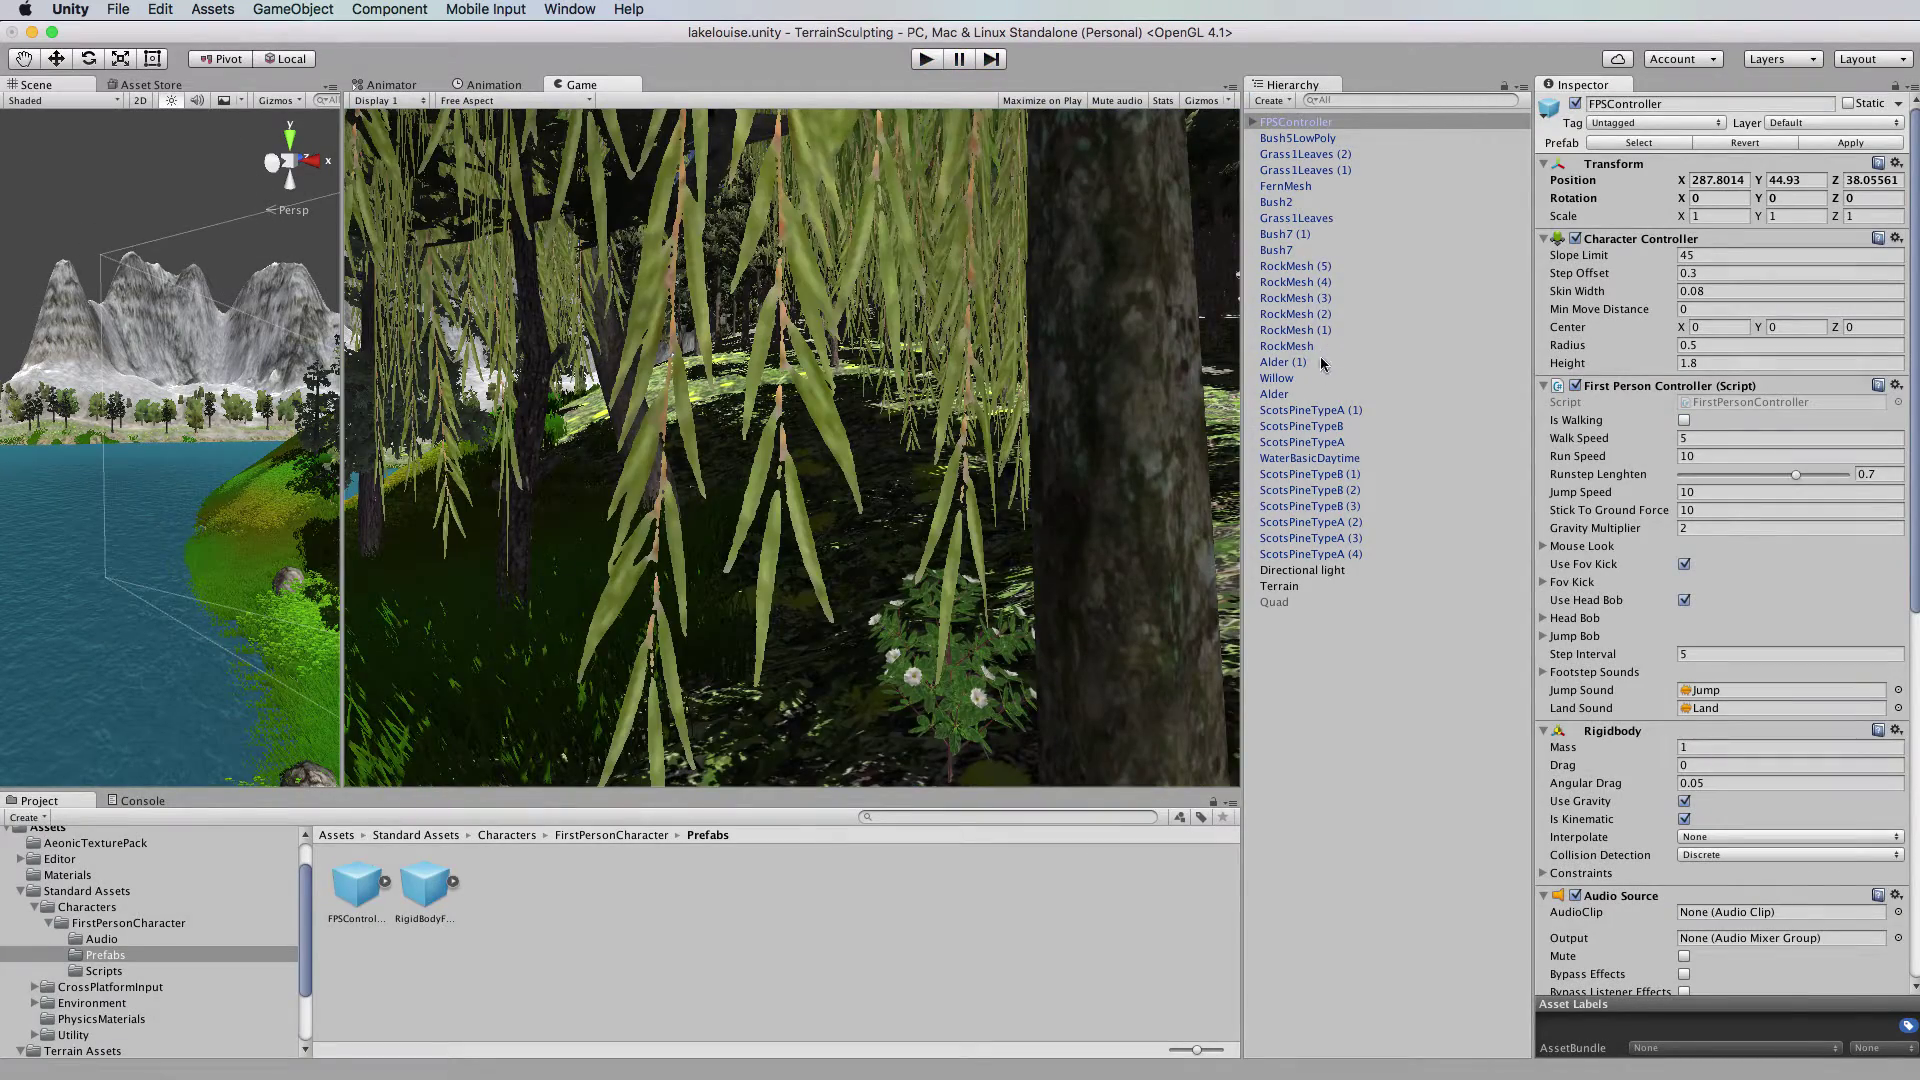
Set the Directional light's Shadow Type to Soft Shadows.
{"action": "left_click", "coordinate": [1304, 572]}
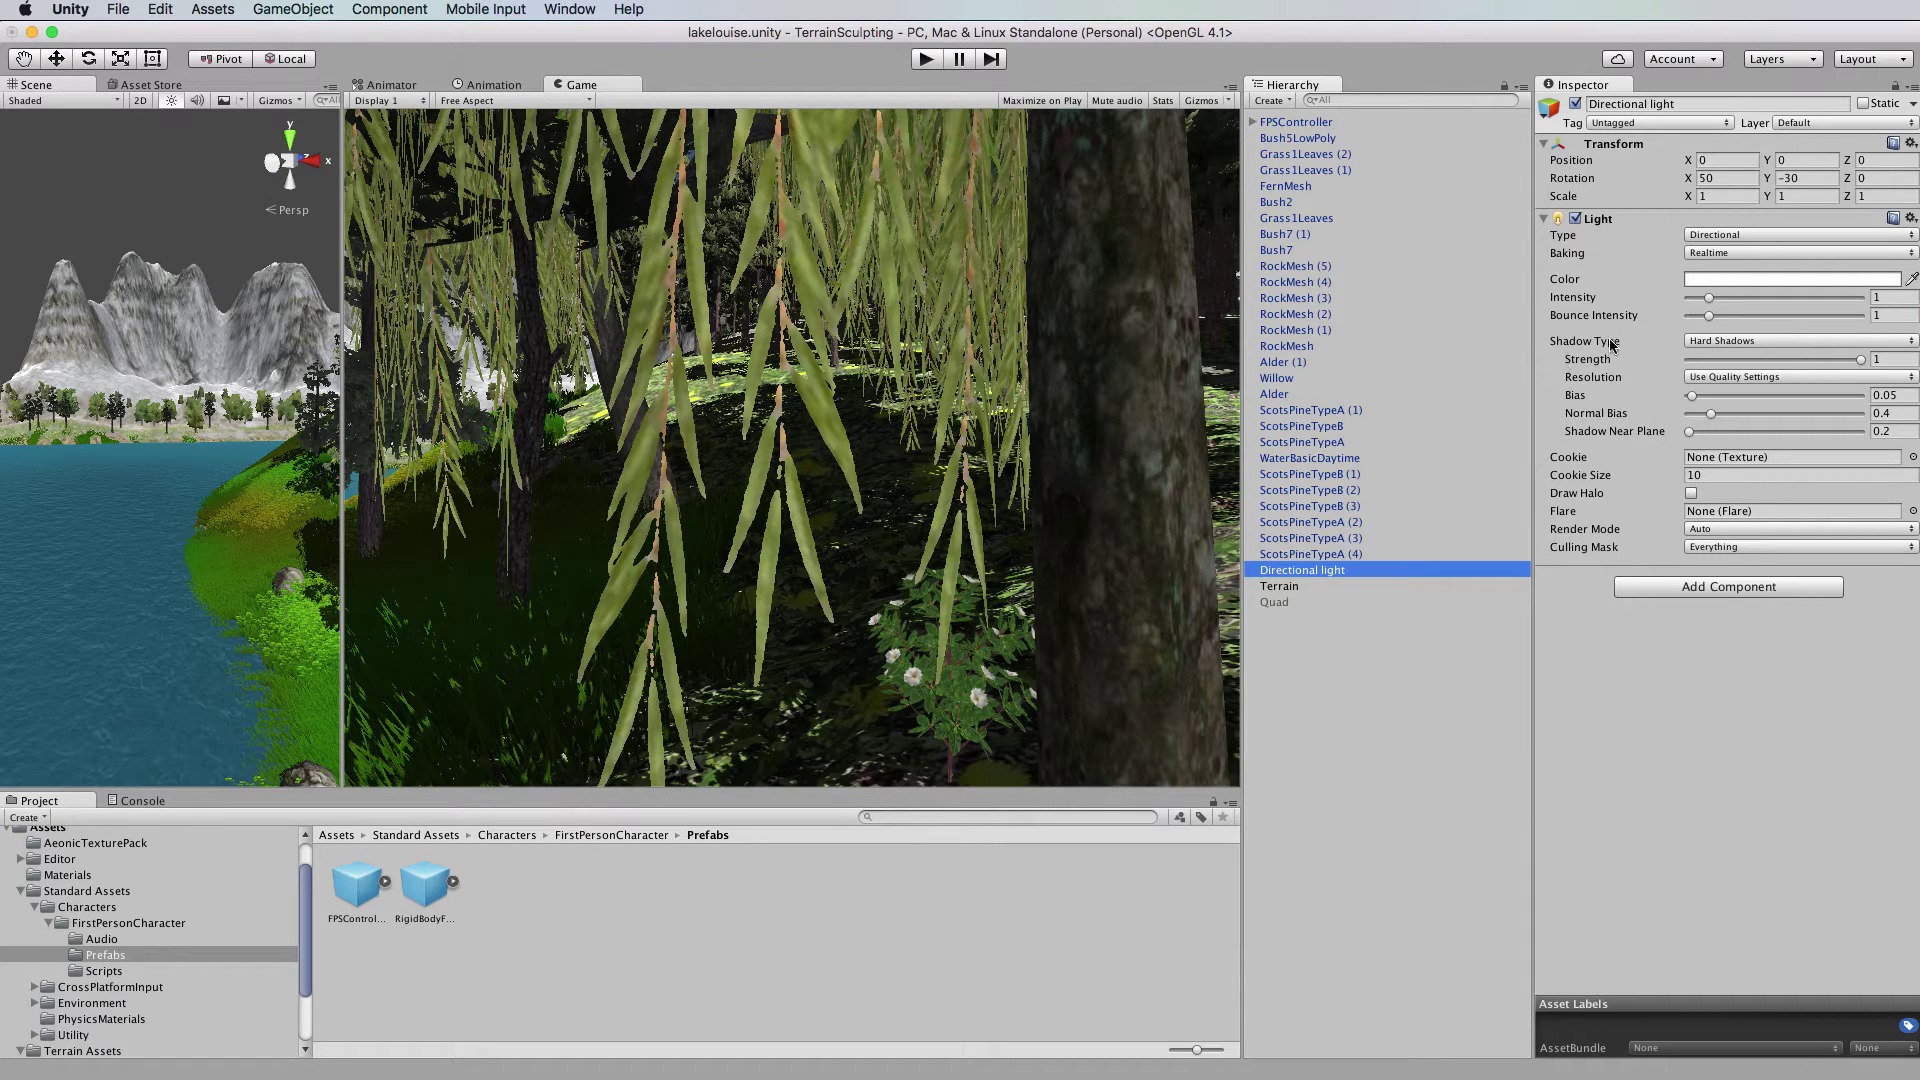
{"action": "left_click", "coordinate": [1770, 340]}
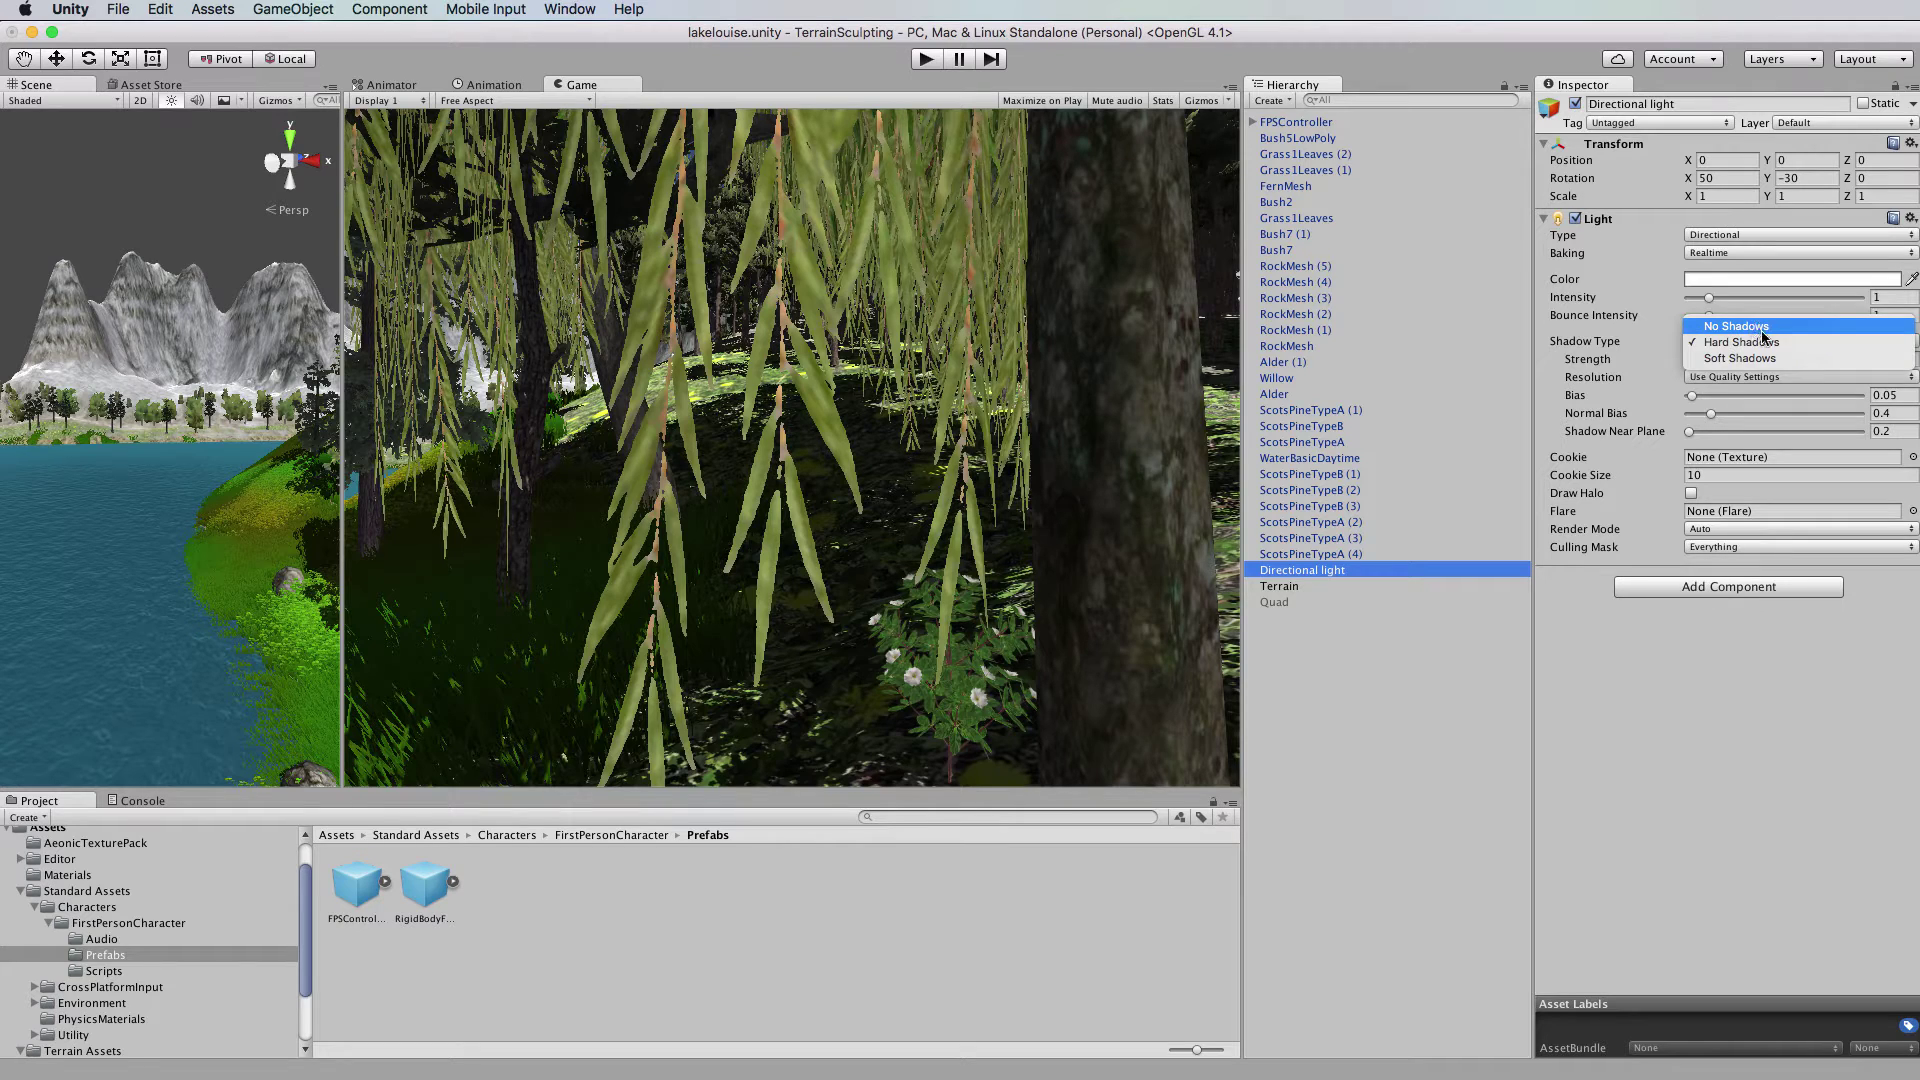
{"action": "left_click", "coordinate": [1769, 343]}
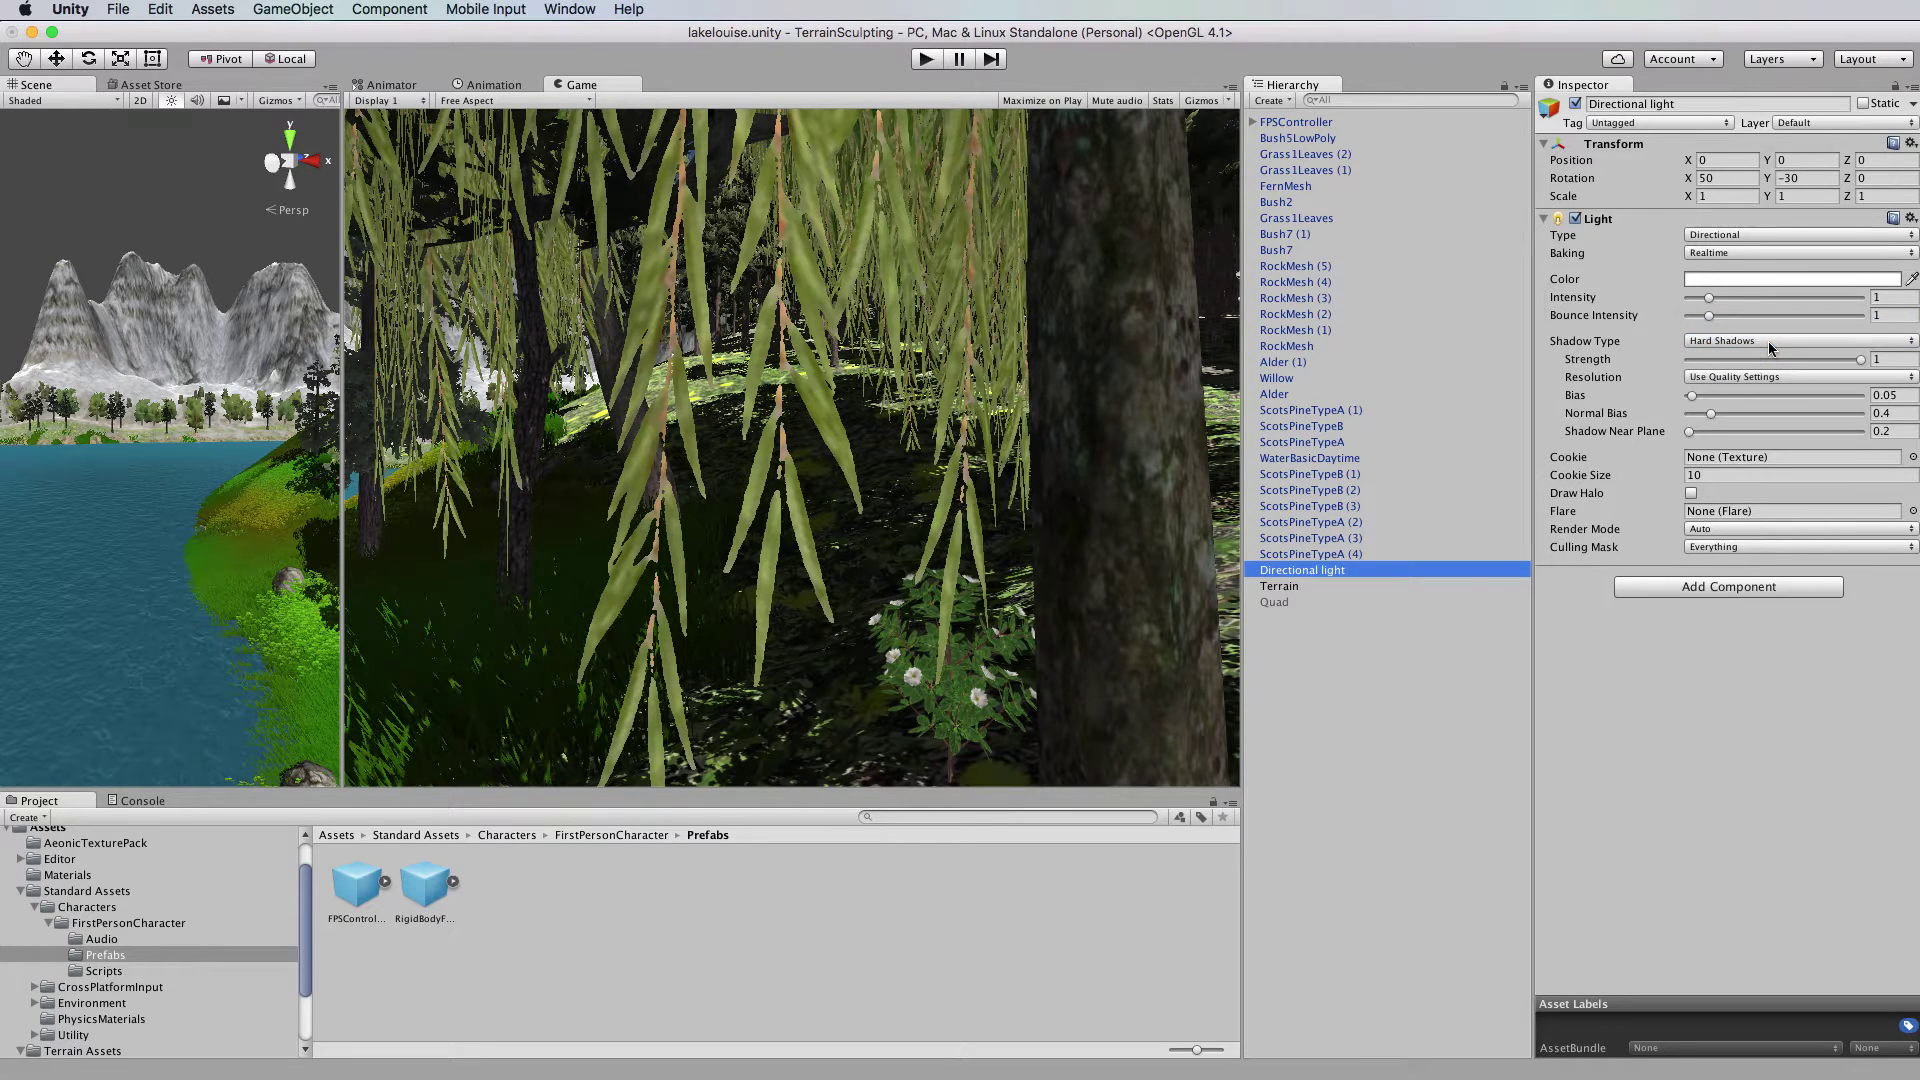
{"action": "left_click", "coordinate": [1759, 340]}
{"action": "left_click", "coordinate": [1758, 360]}
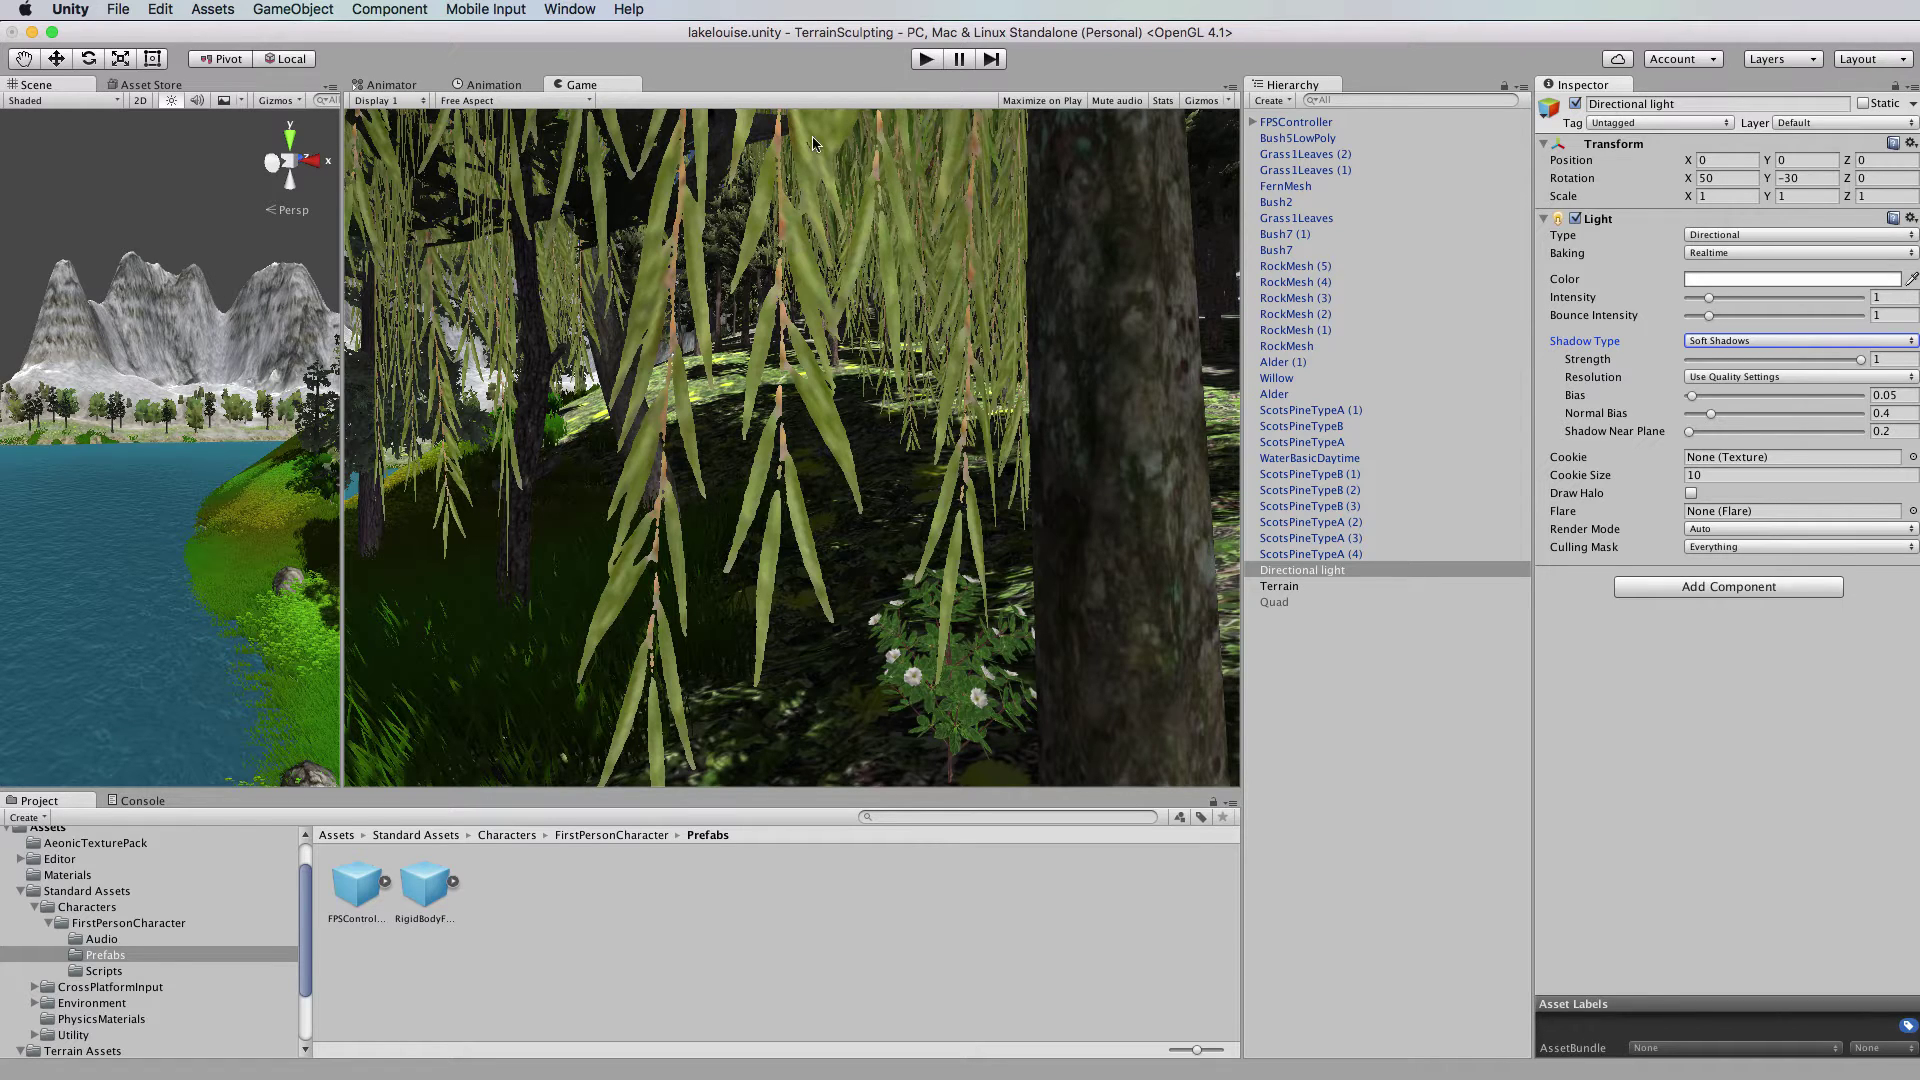
Run the game with soft shadows and walk around the lakeside, examining the shadows, sky and terrain.
{"action": "left_click", "coordinate": [934, 62]}
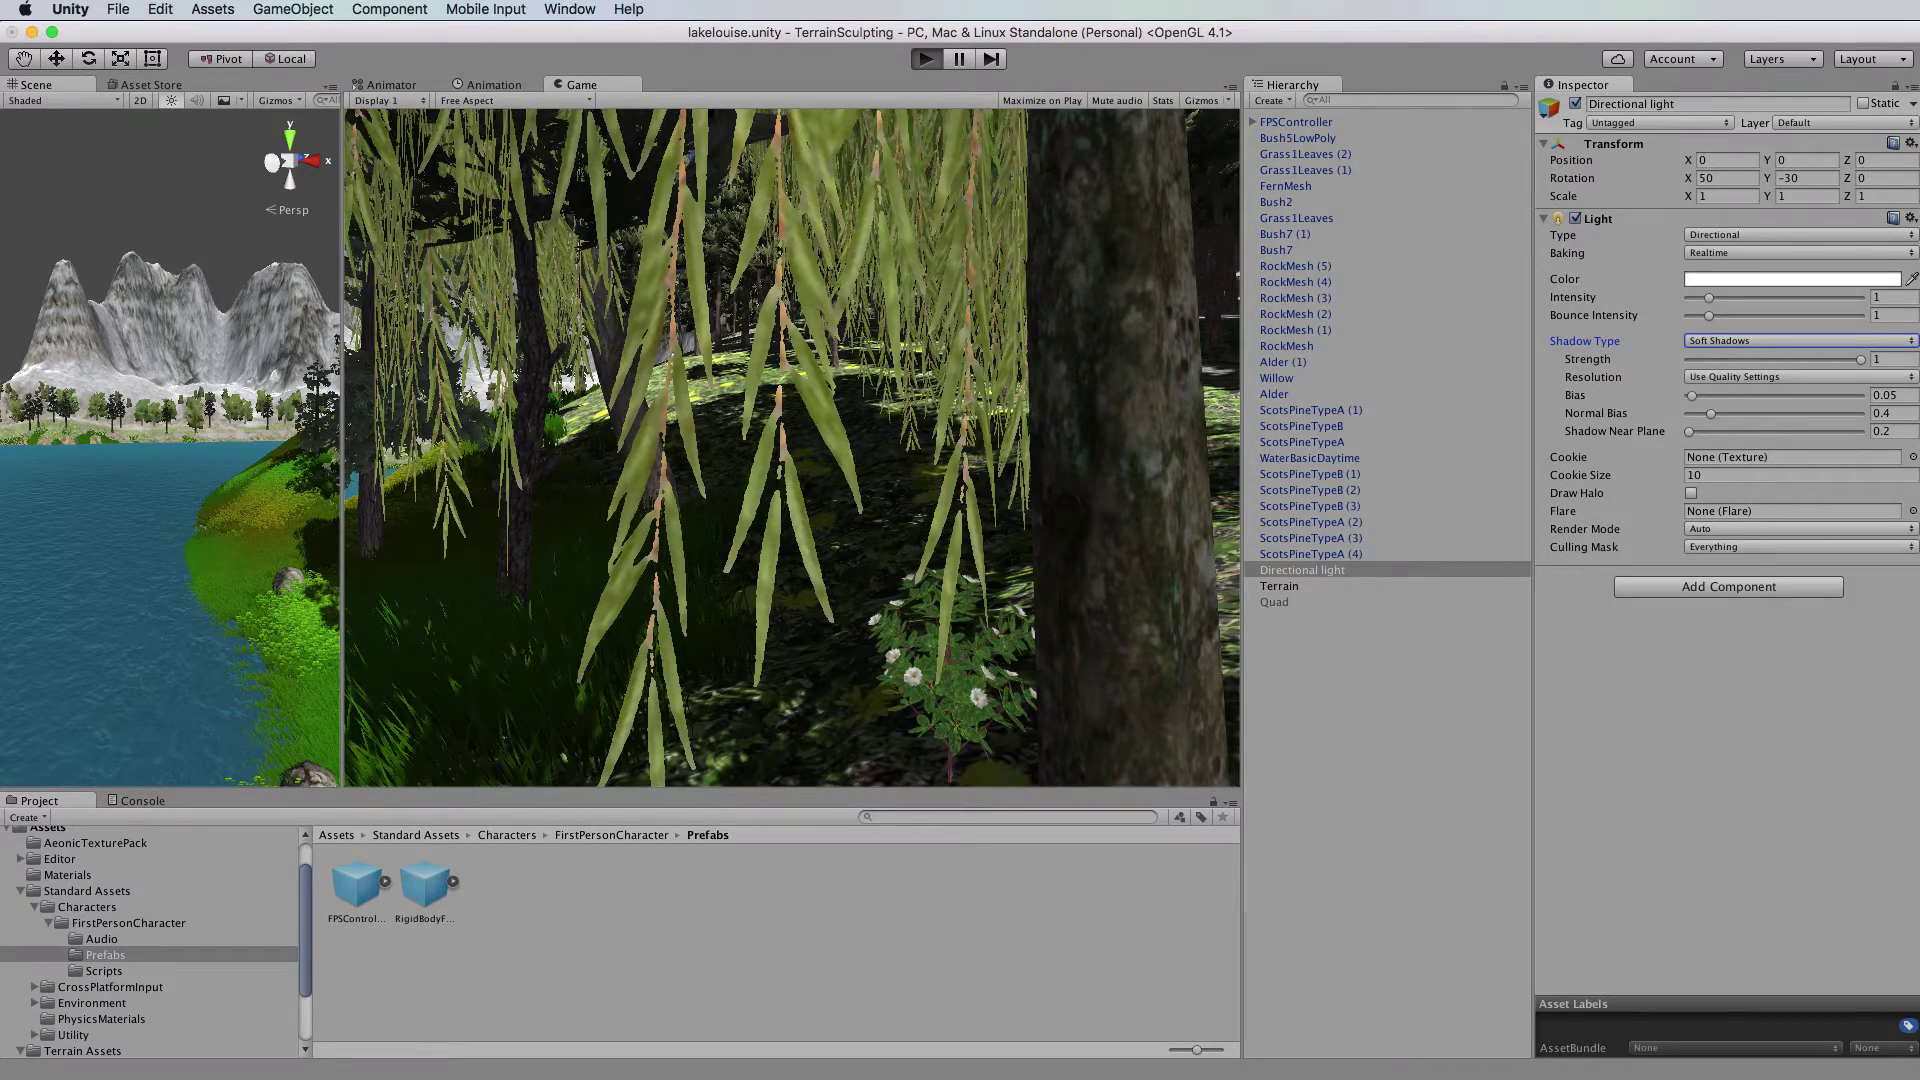
{"action": "key", "text": "w"}
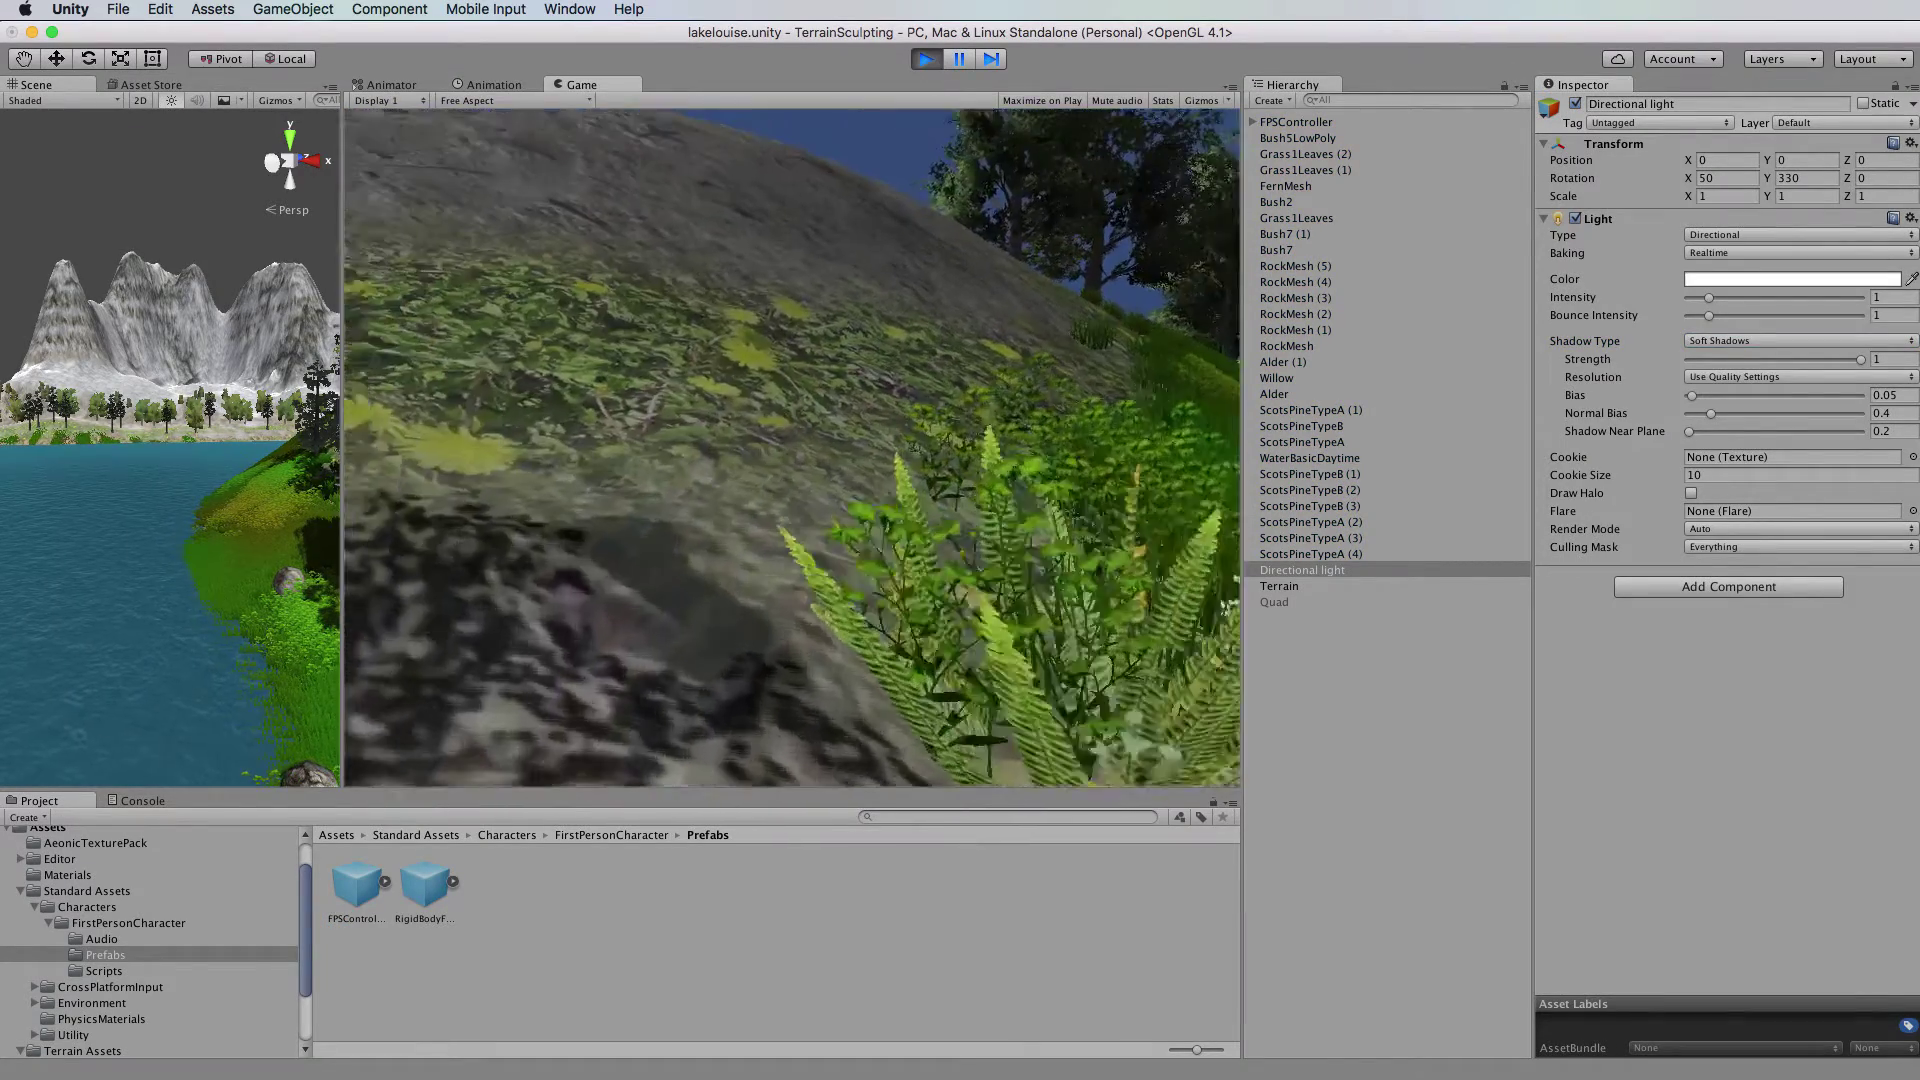
{"action": "key", "text": "w"}
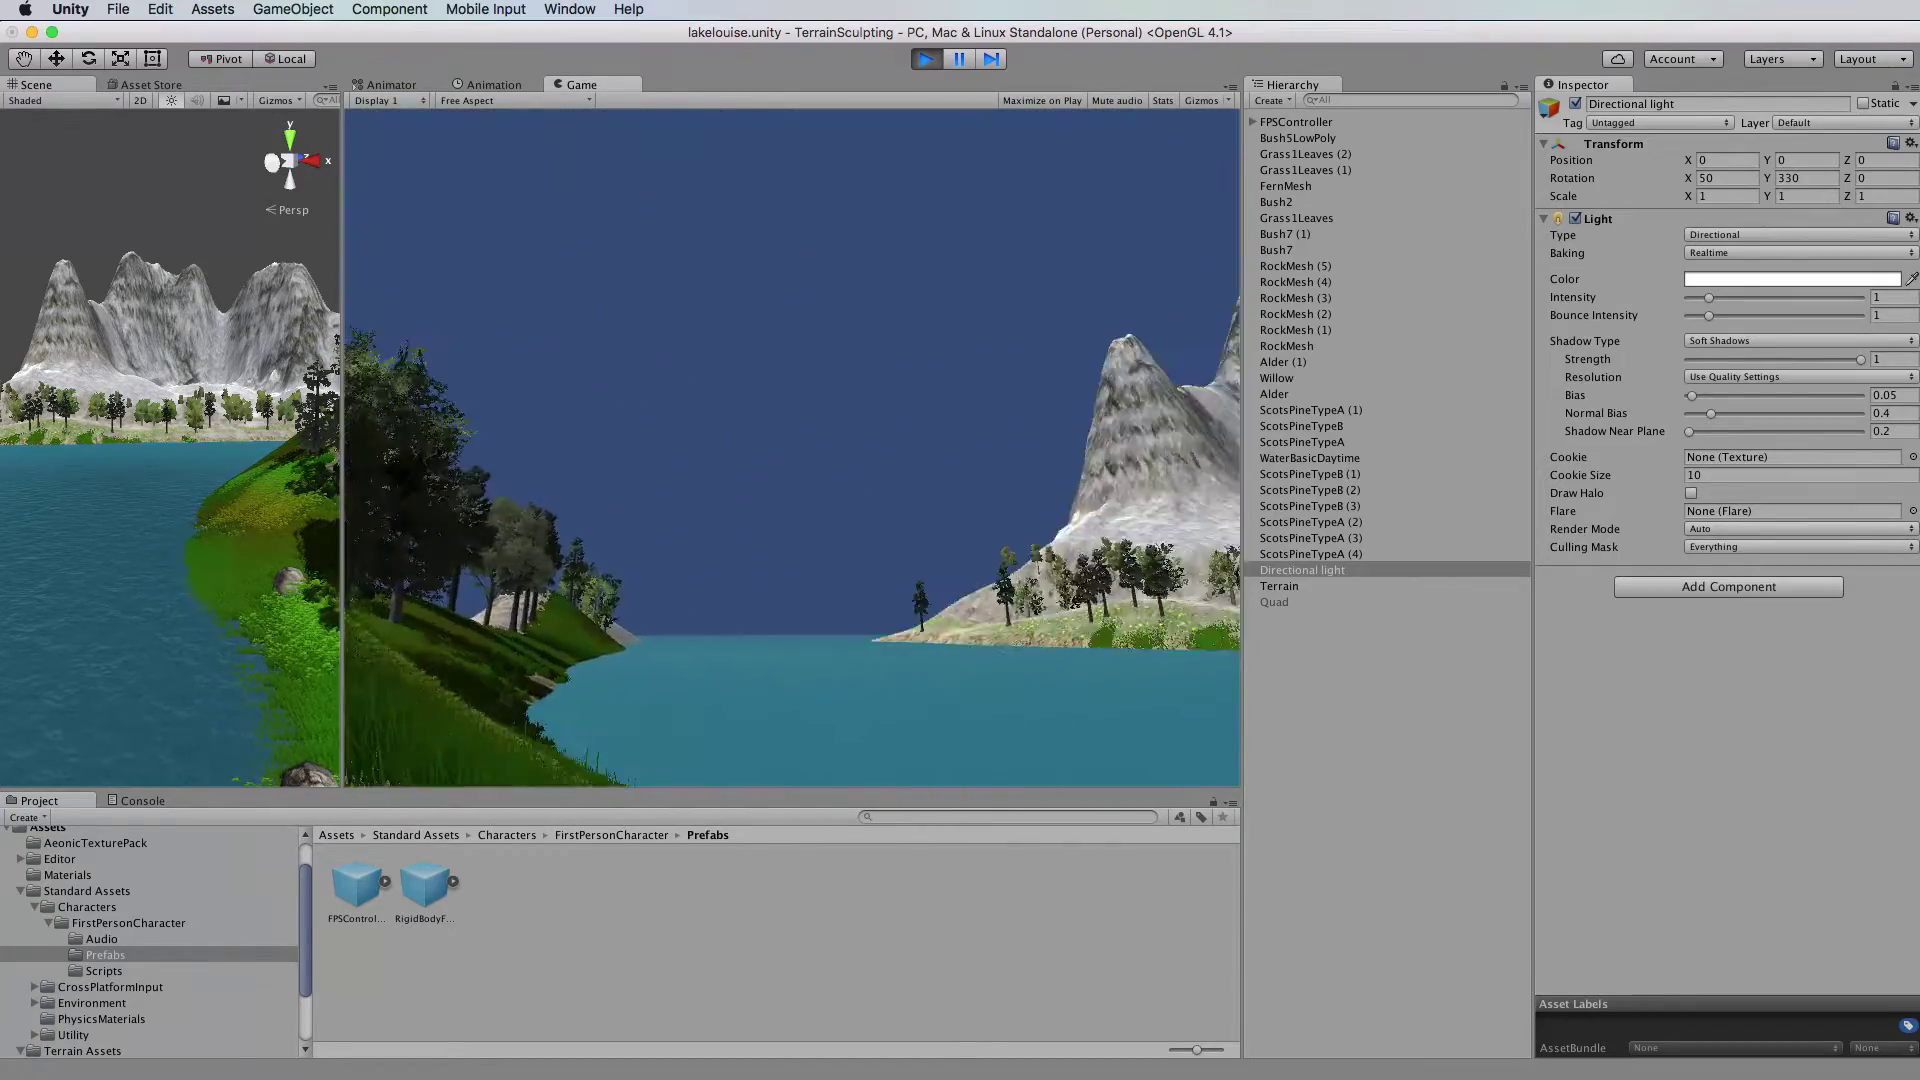
{"action": "key", "text": "w"}
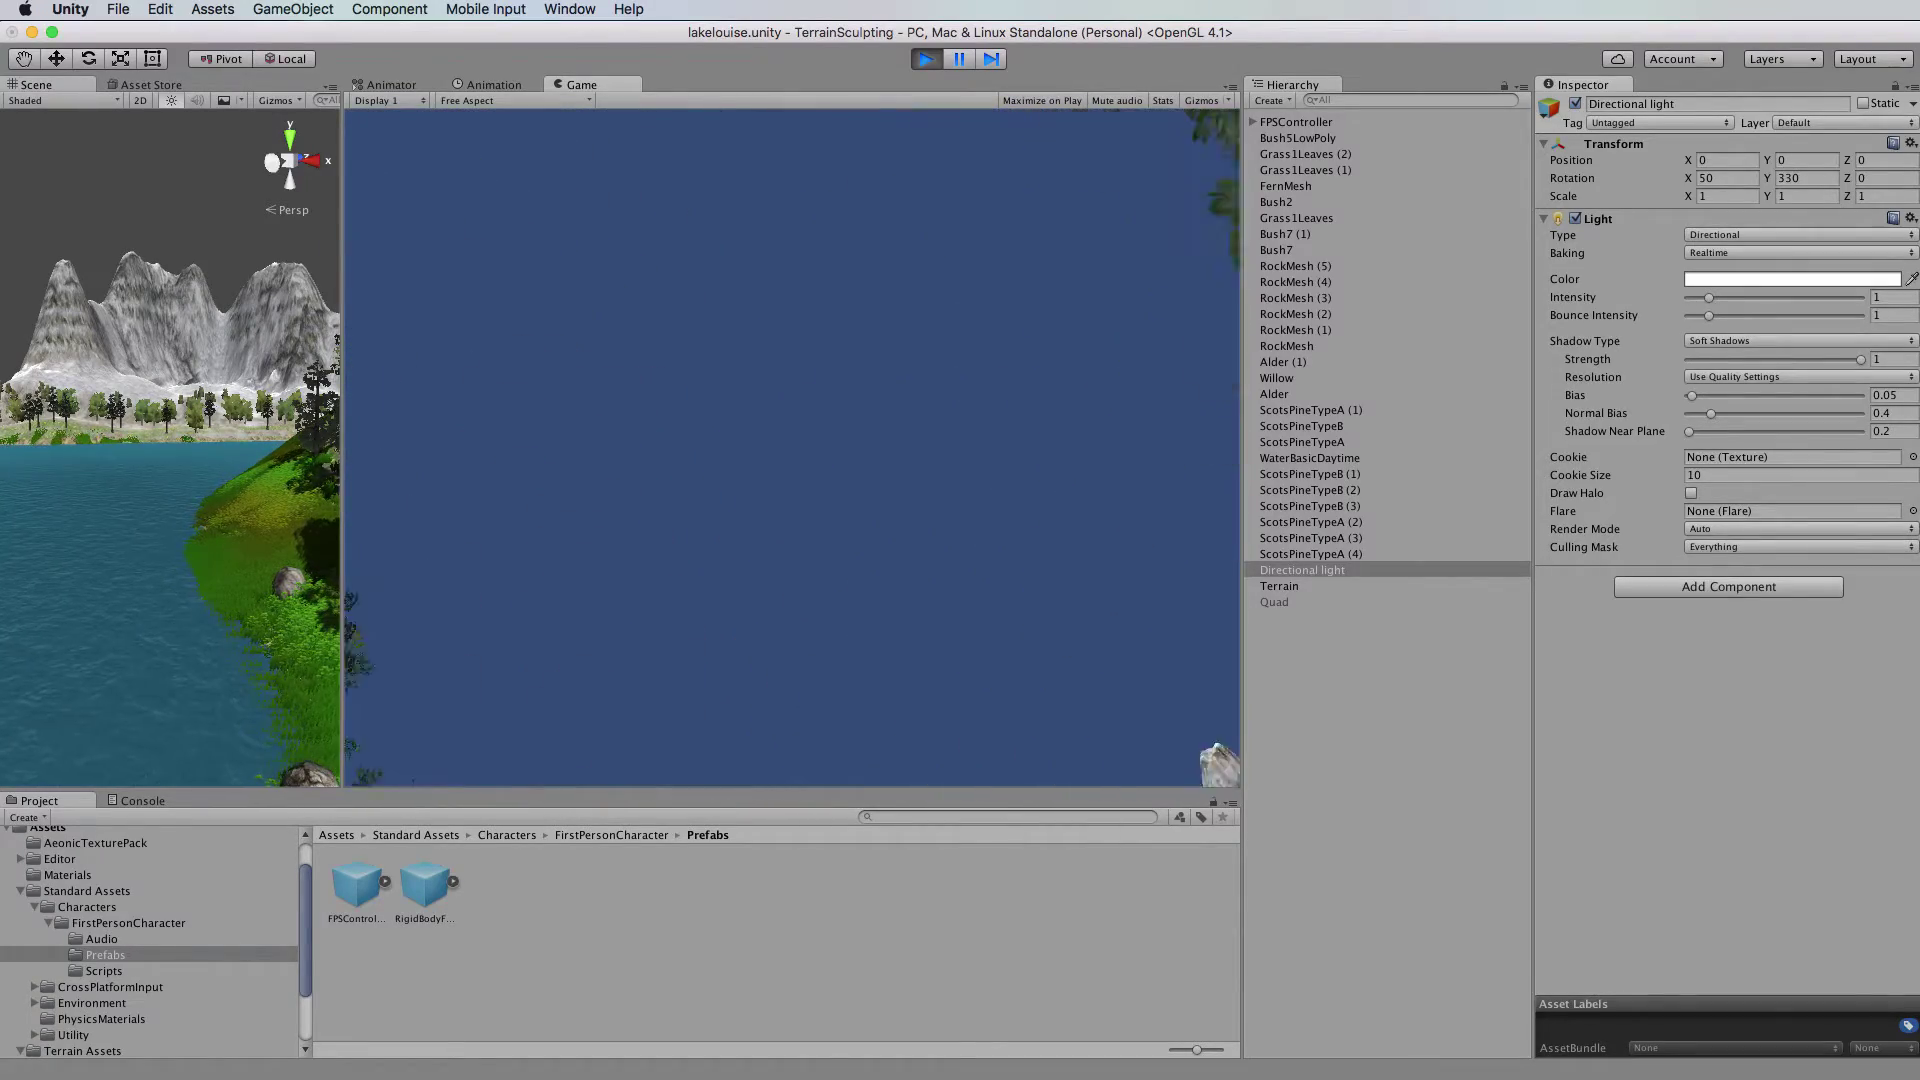
{"action": "key", "text": "w"}
{"action": "key", "text": "w"}
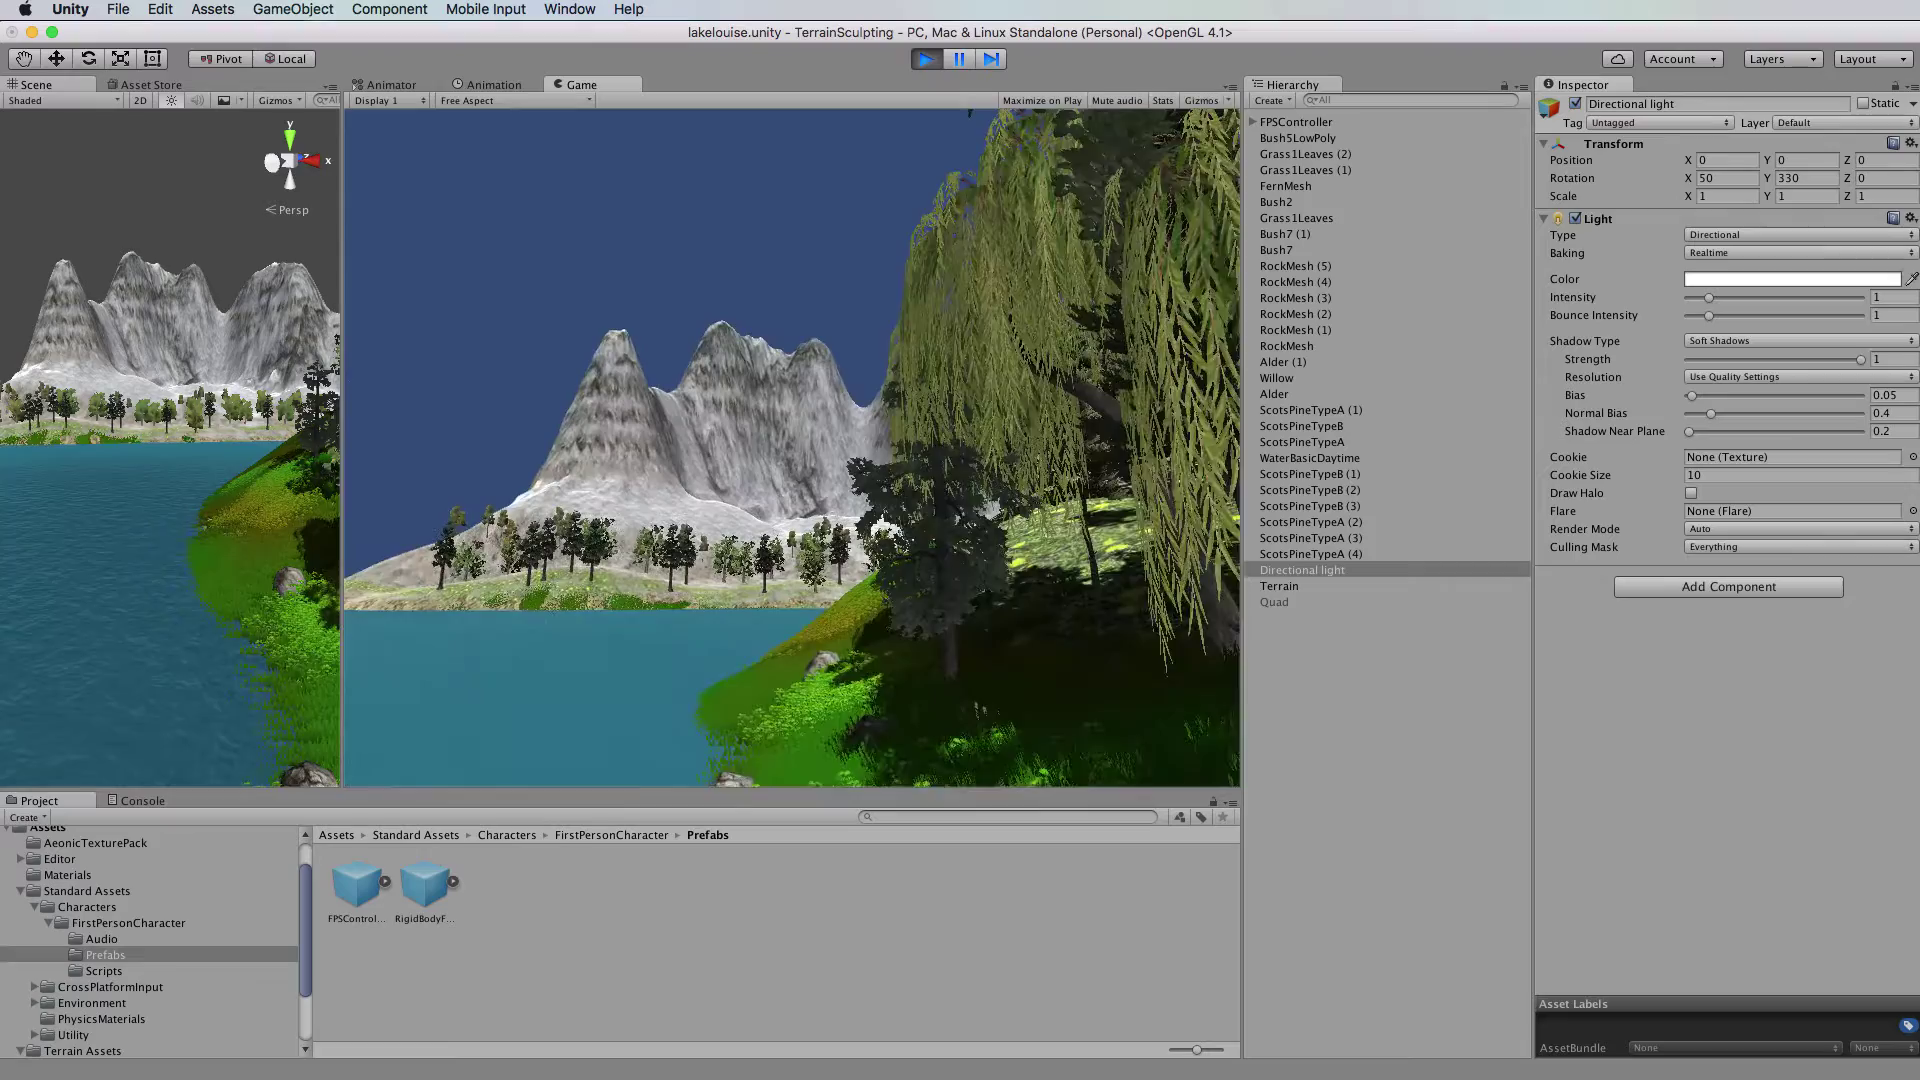
{"action": "key", "text": "a"}
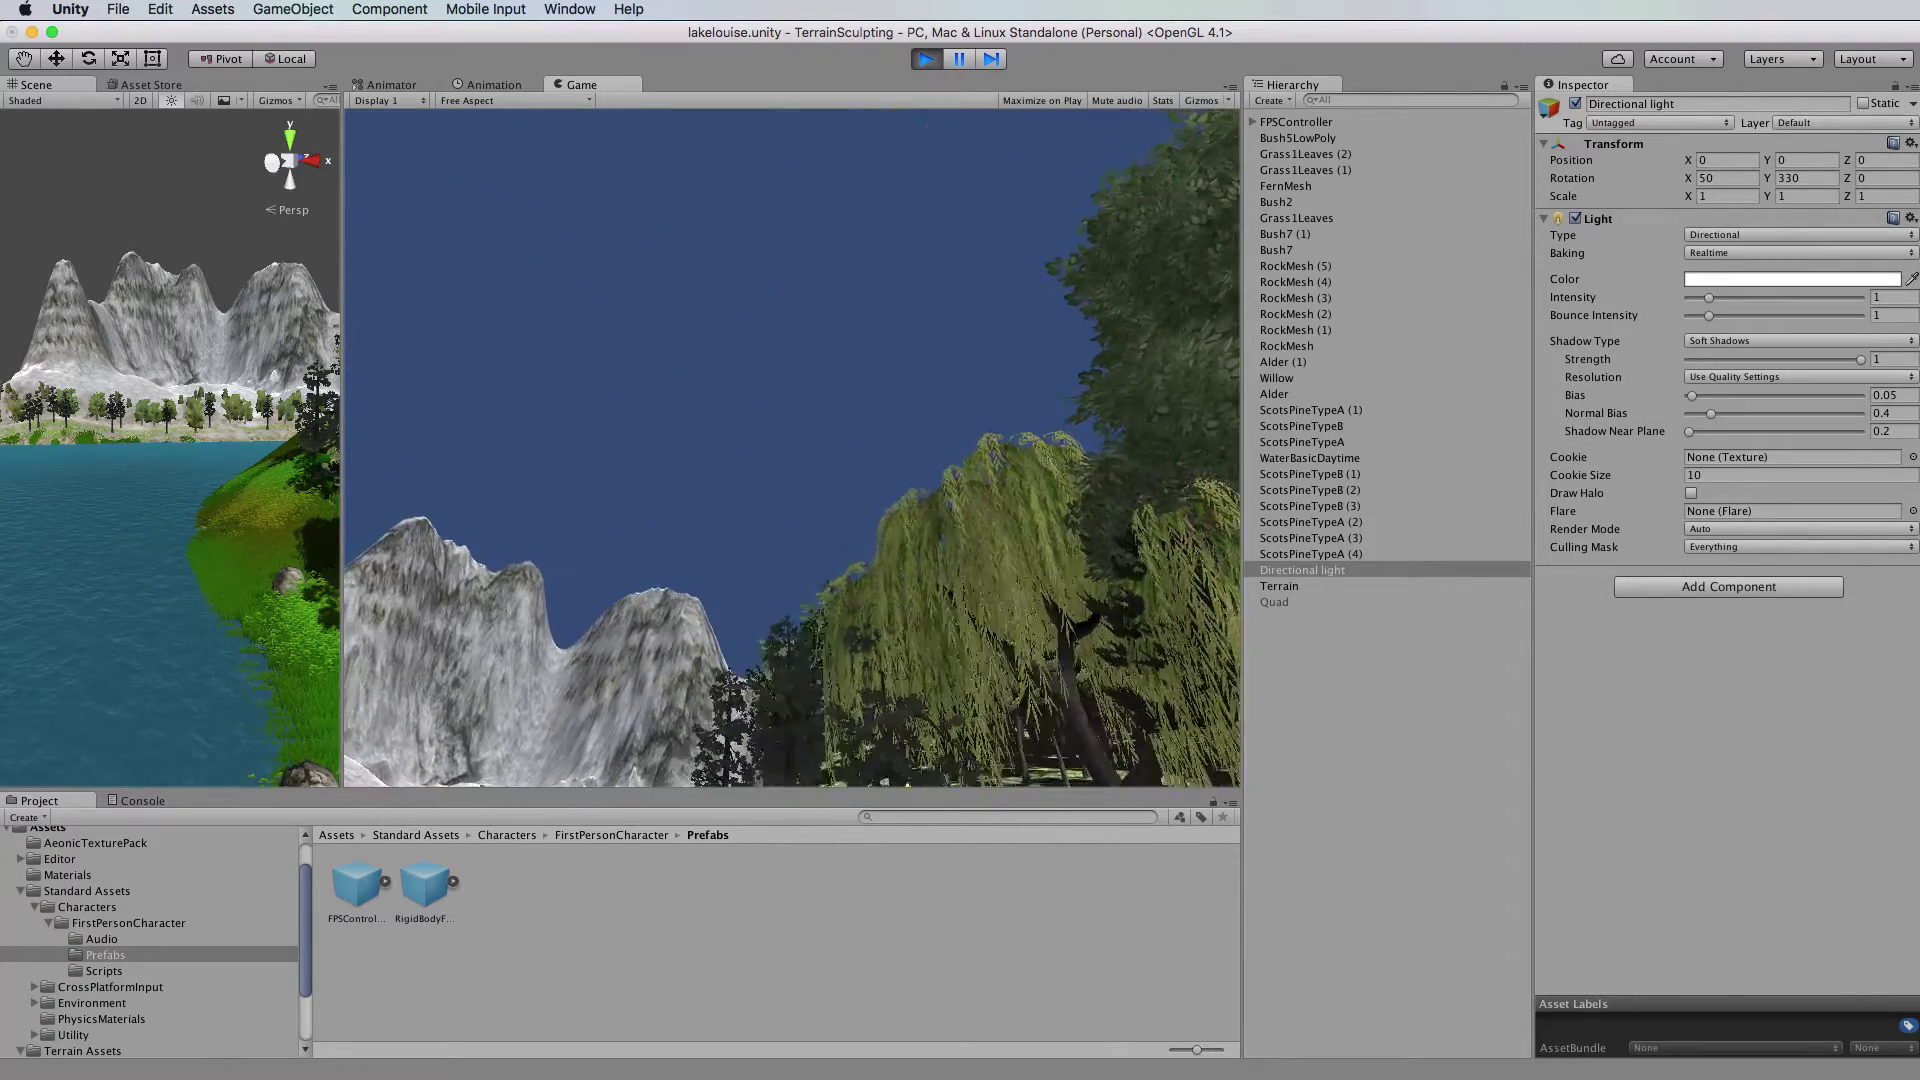
{"action": "key", "text": "w"}
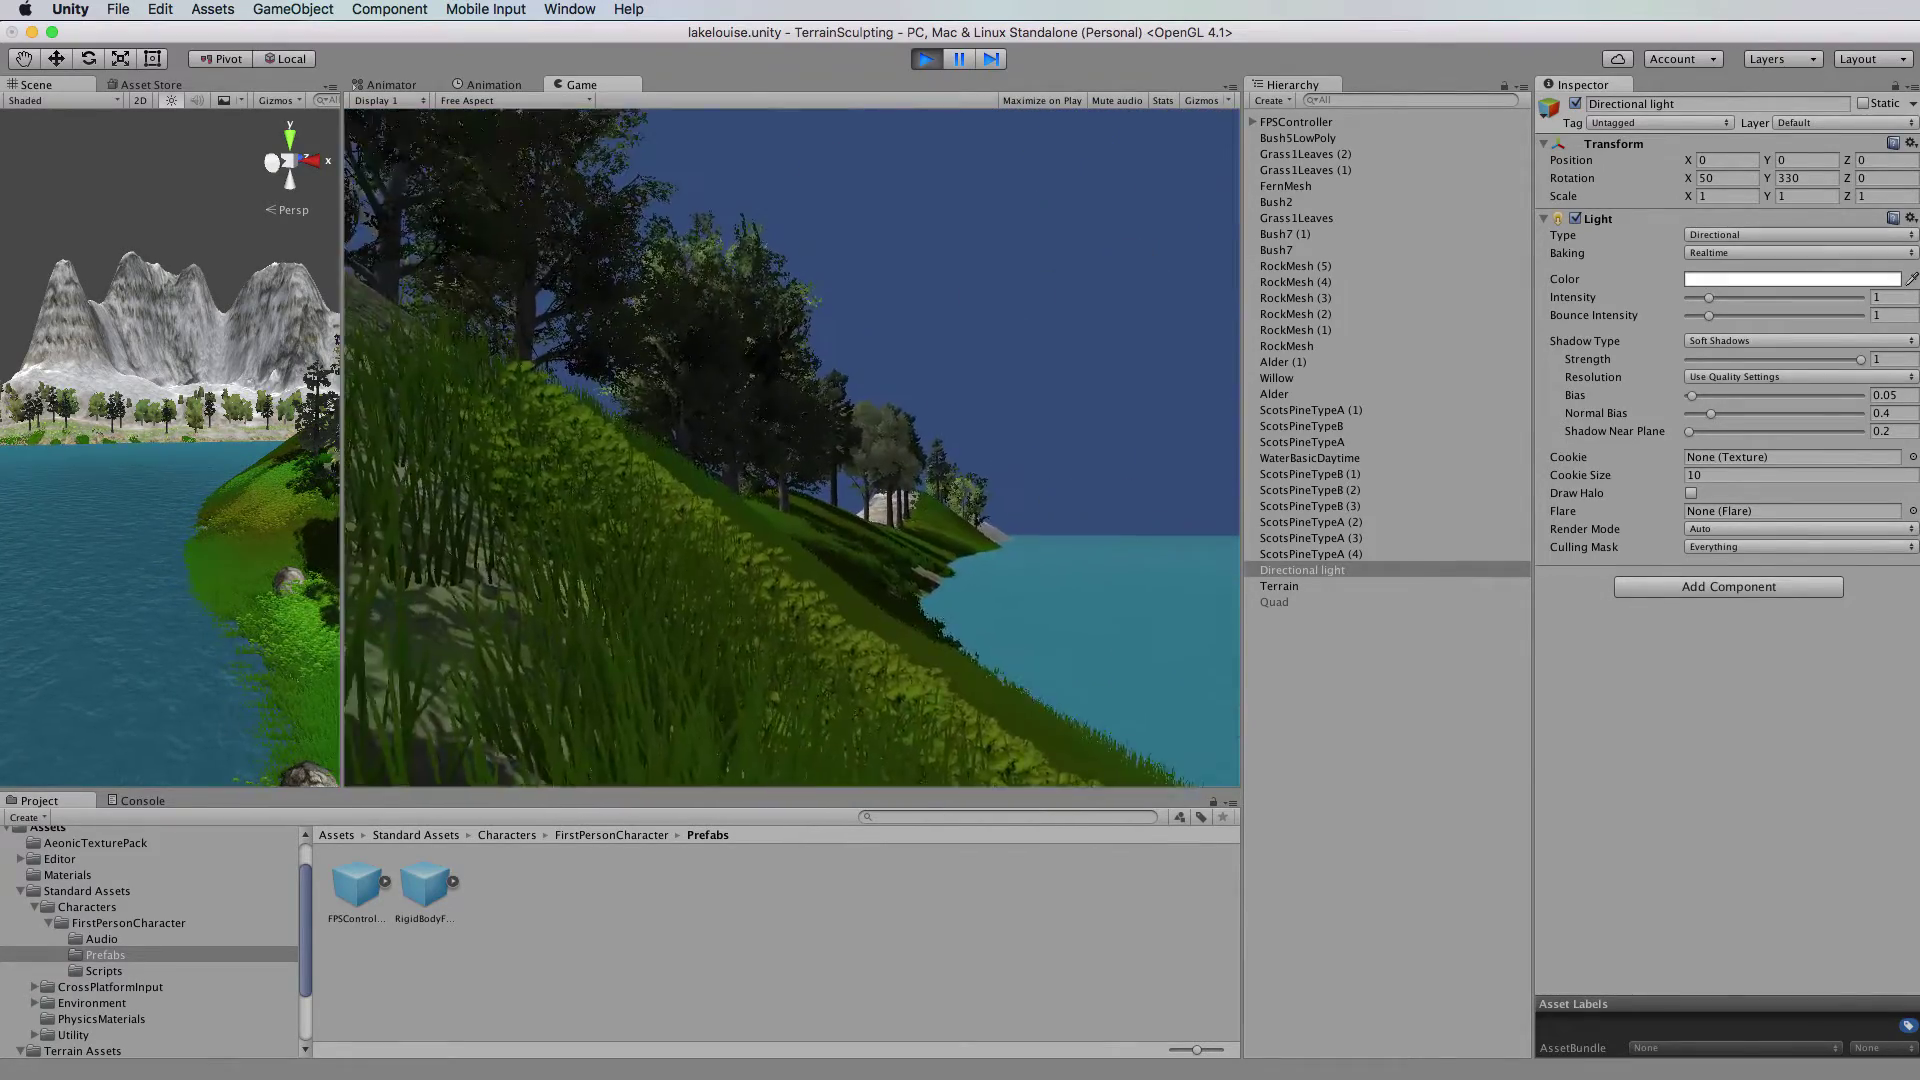
{"action": "key", "text": "w"}
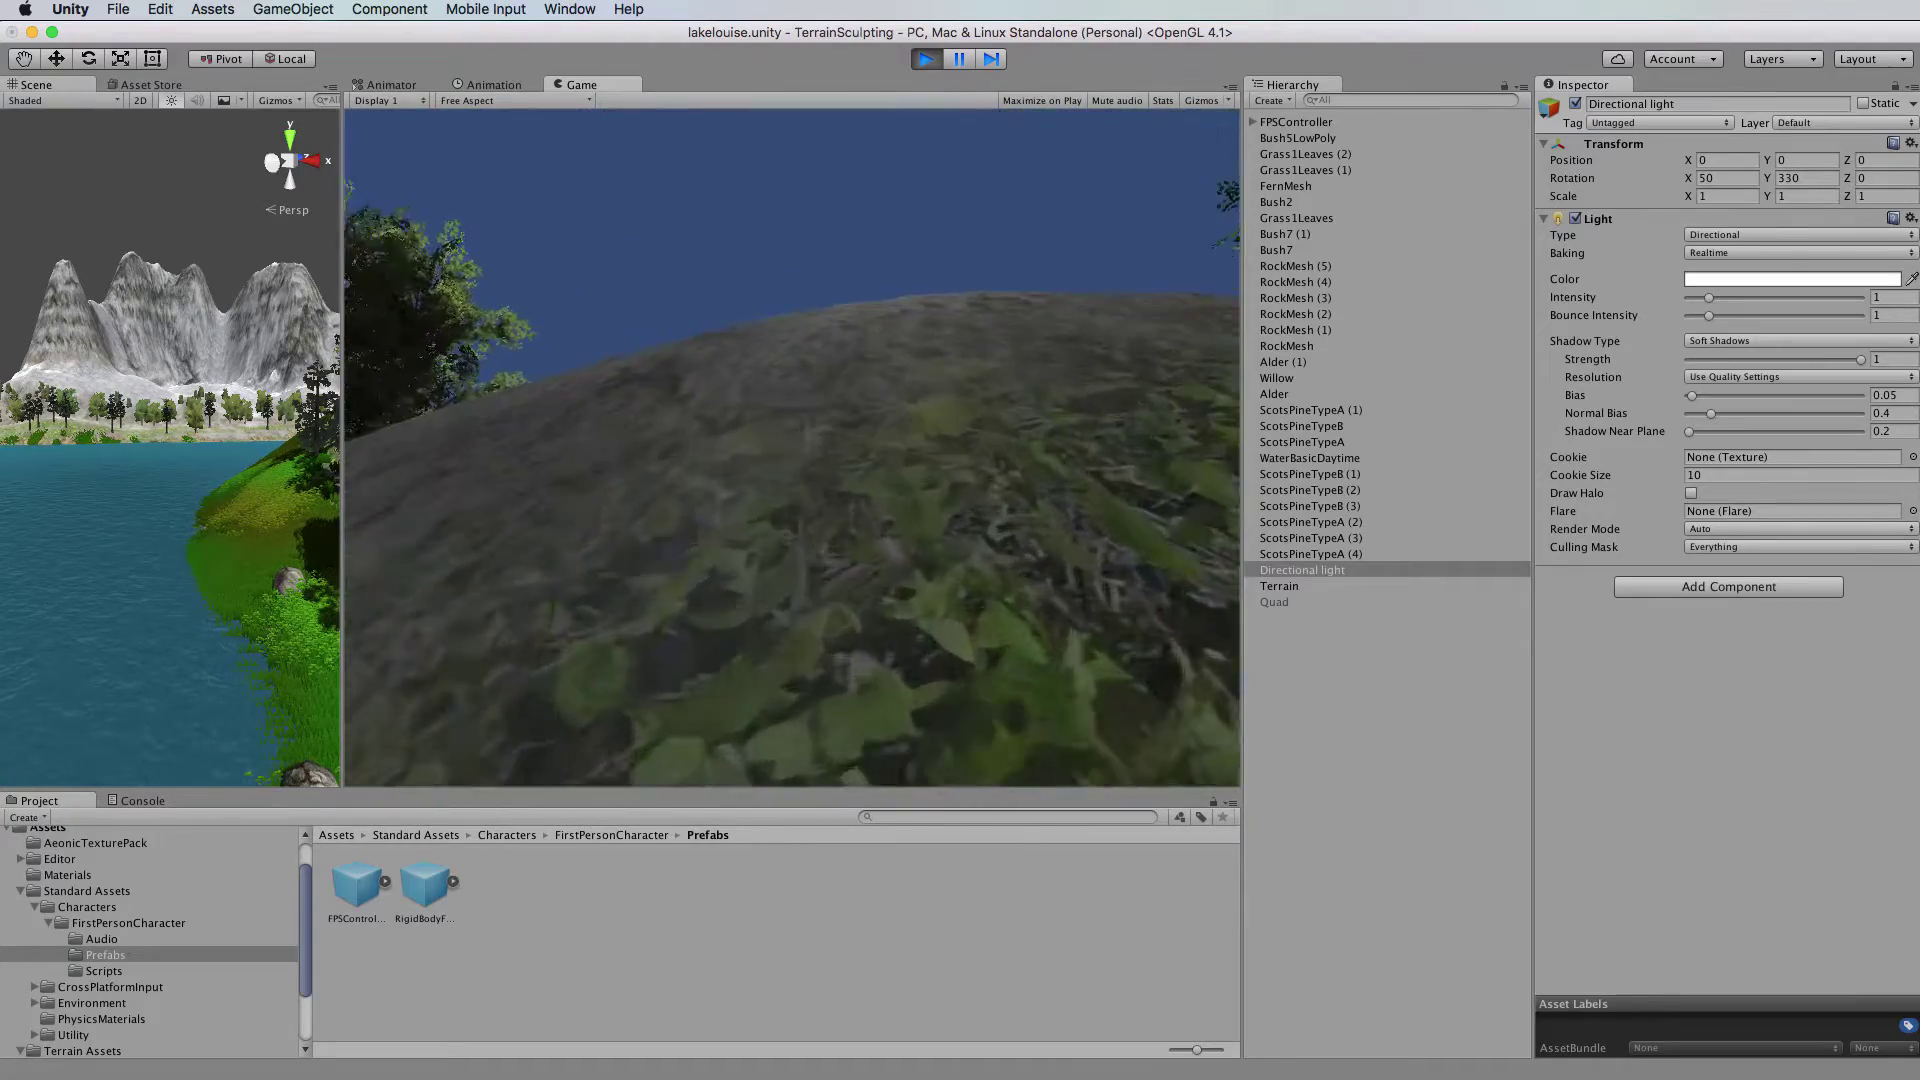
{"action": "key", "text": "w"}
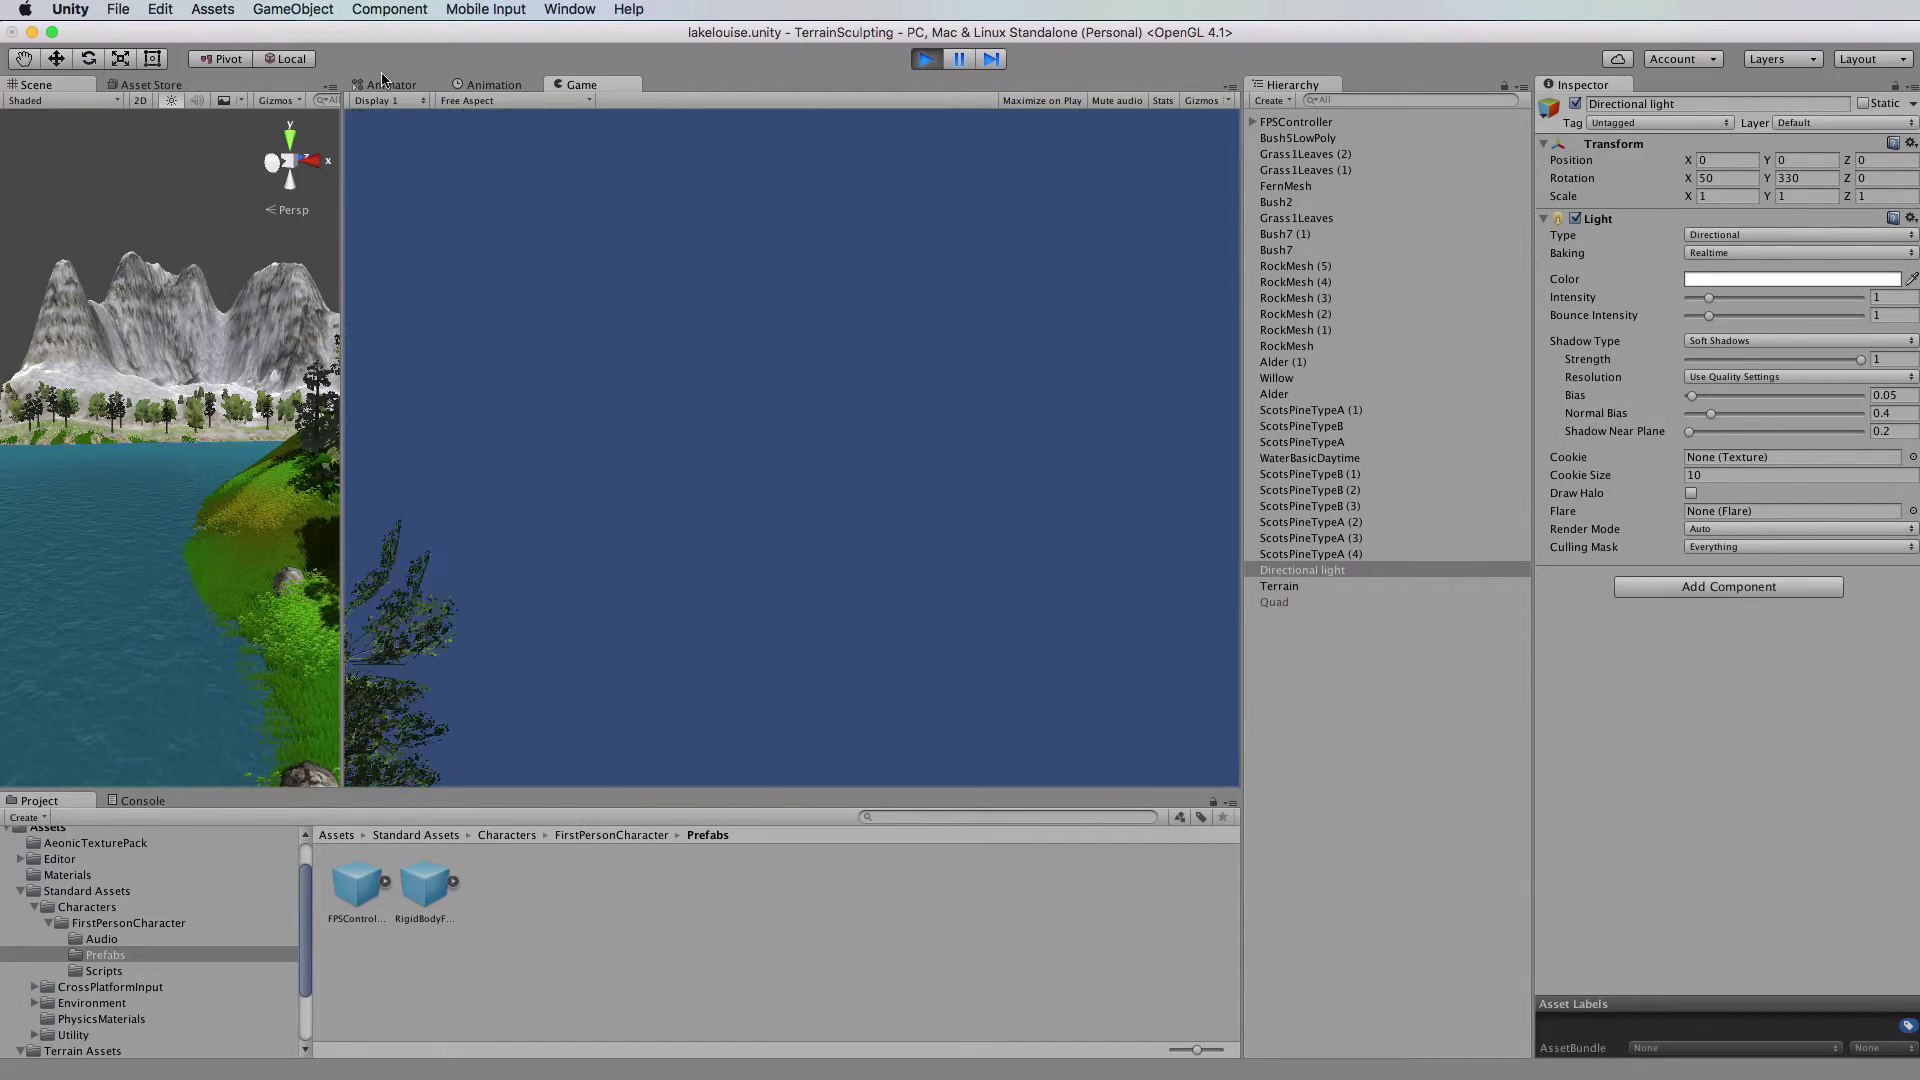
Widen the Scene view until it is about as wide as the Game view.
{"action": "left_click_drag", "start_coordinate": [343, 200], "coordinate": [634, 190]}
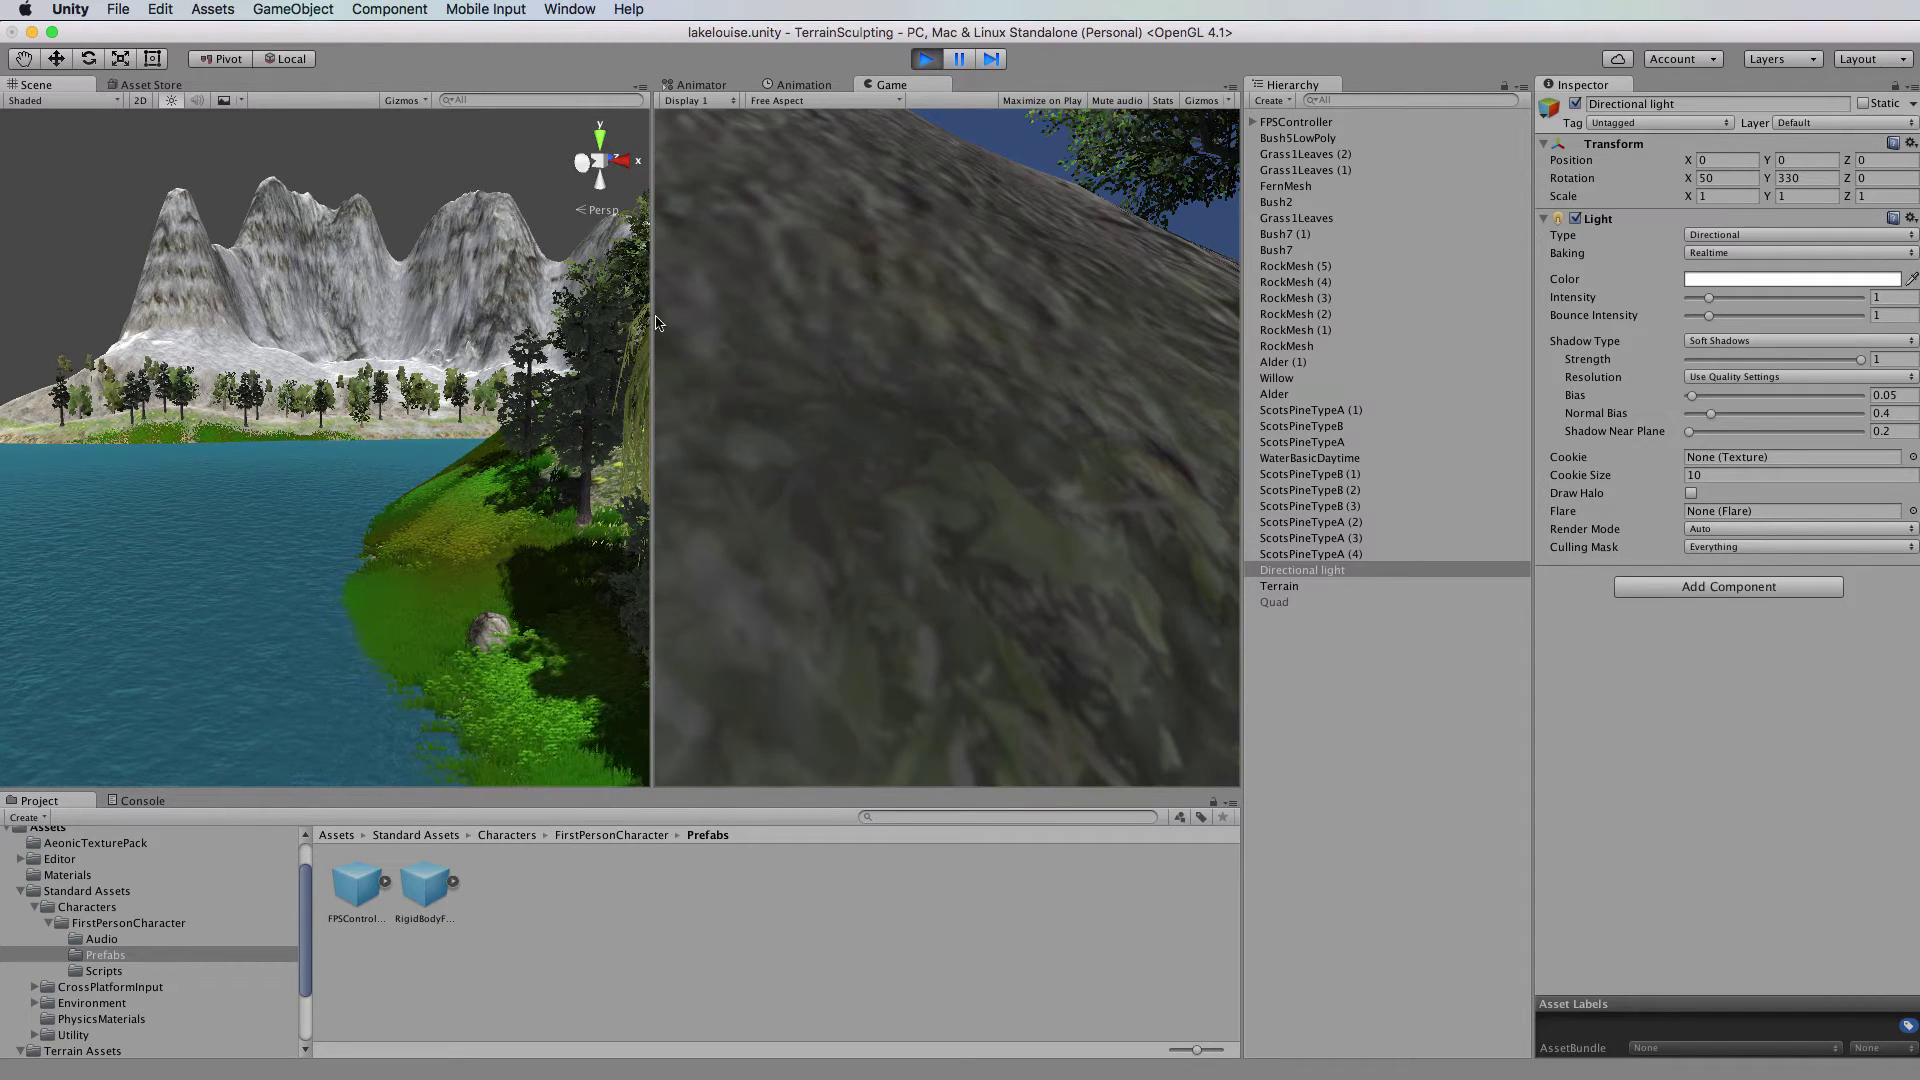
{"action": "left_click_drag", "start_coordinate": [651, 318], "coordinate": [621, 317]}
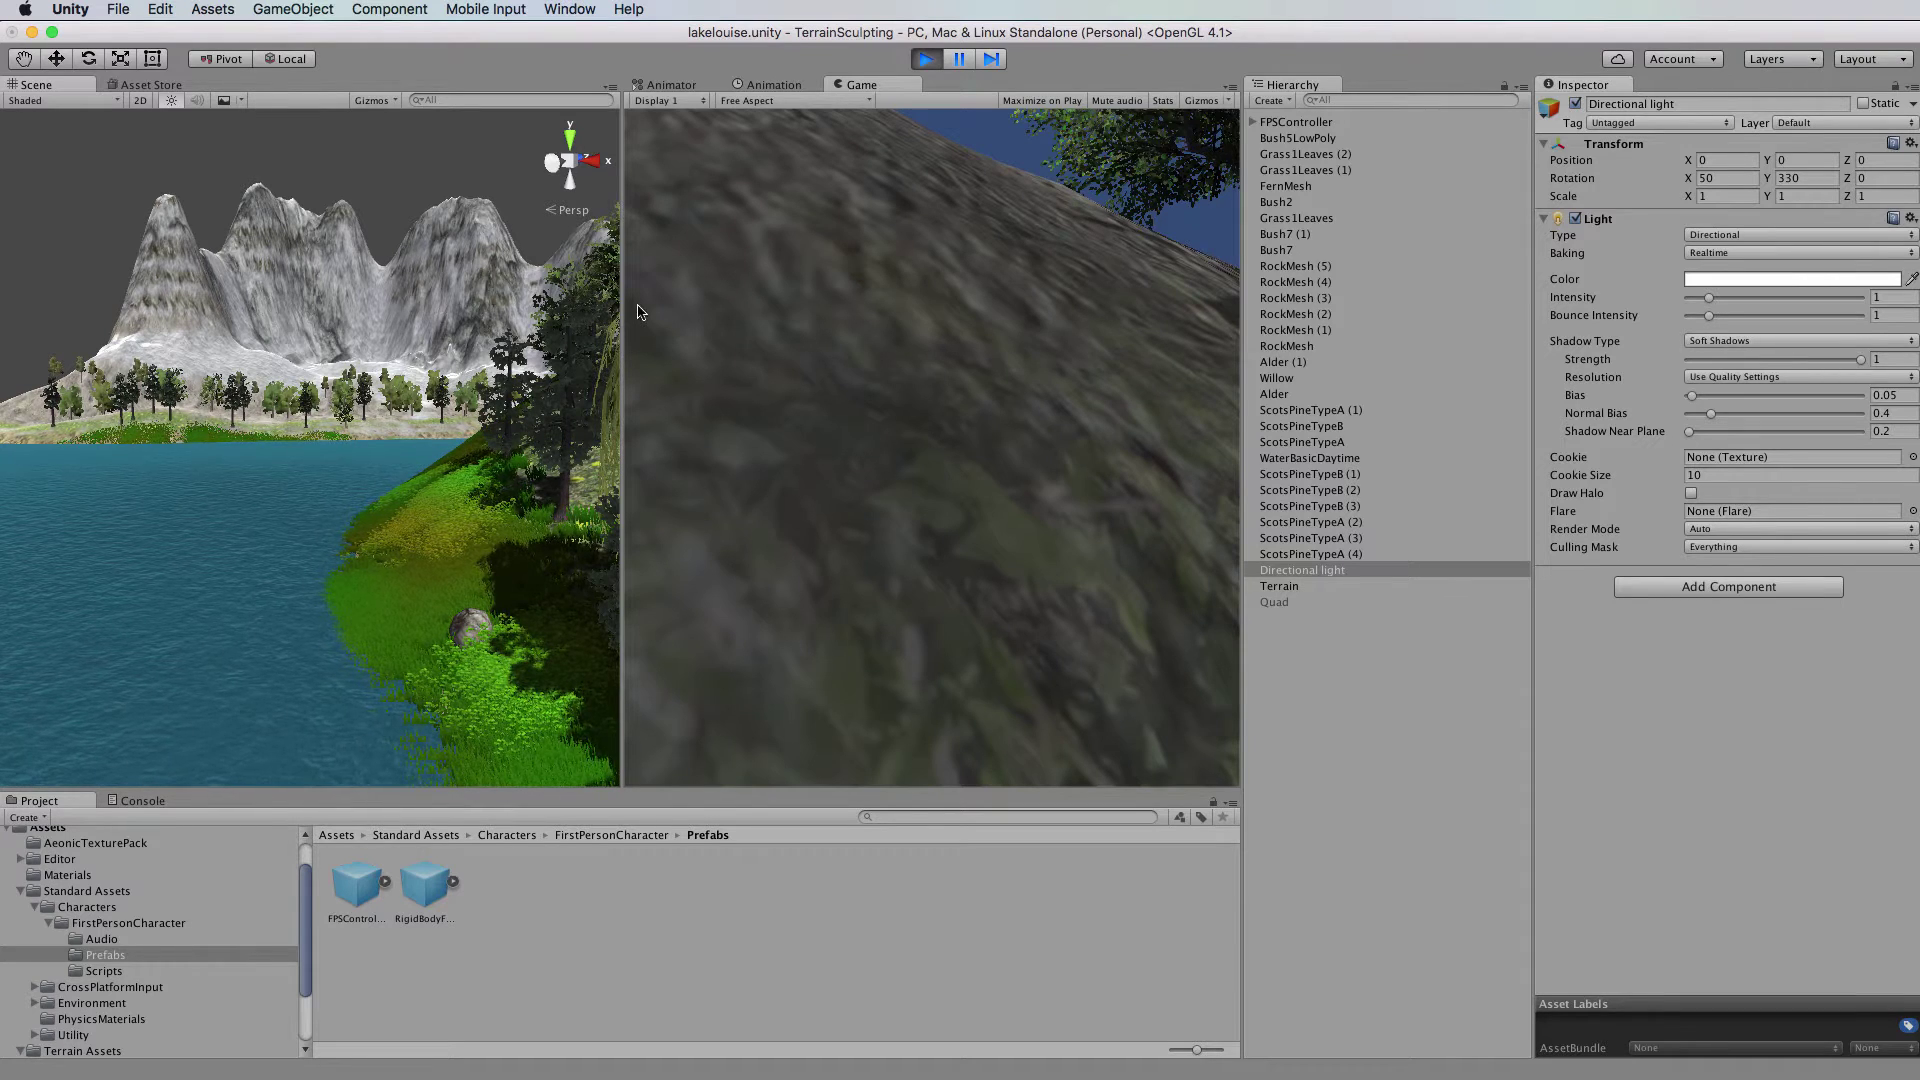
Set the Clear Flags of the FirstPersonCharacter camera to Solid Color.
{"action": "left_click", "coordinate": [1252, 122]}
{"action": "left_click", "coordinate": [1303, 139]}
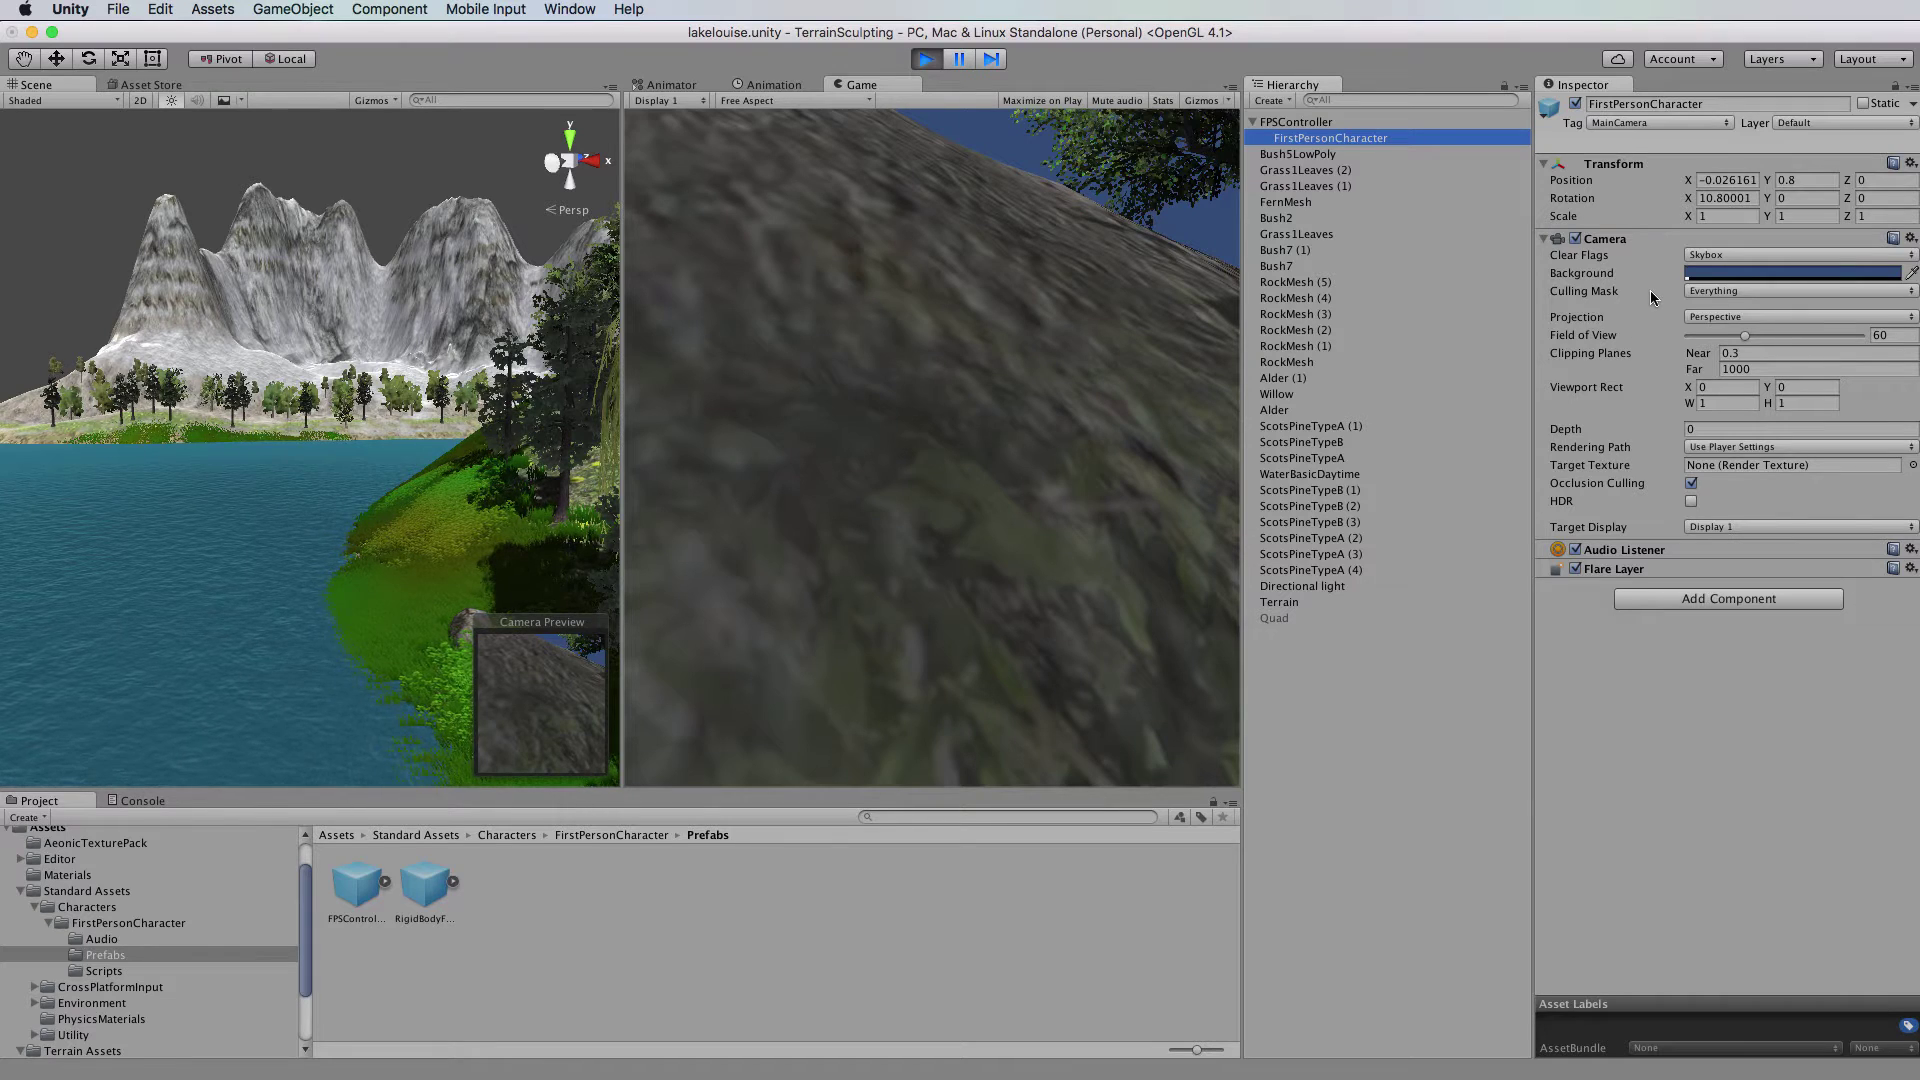
{"action": "left_click", "coordinate": [1768, 257]}
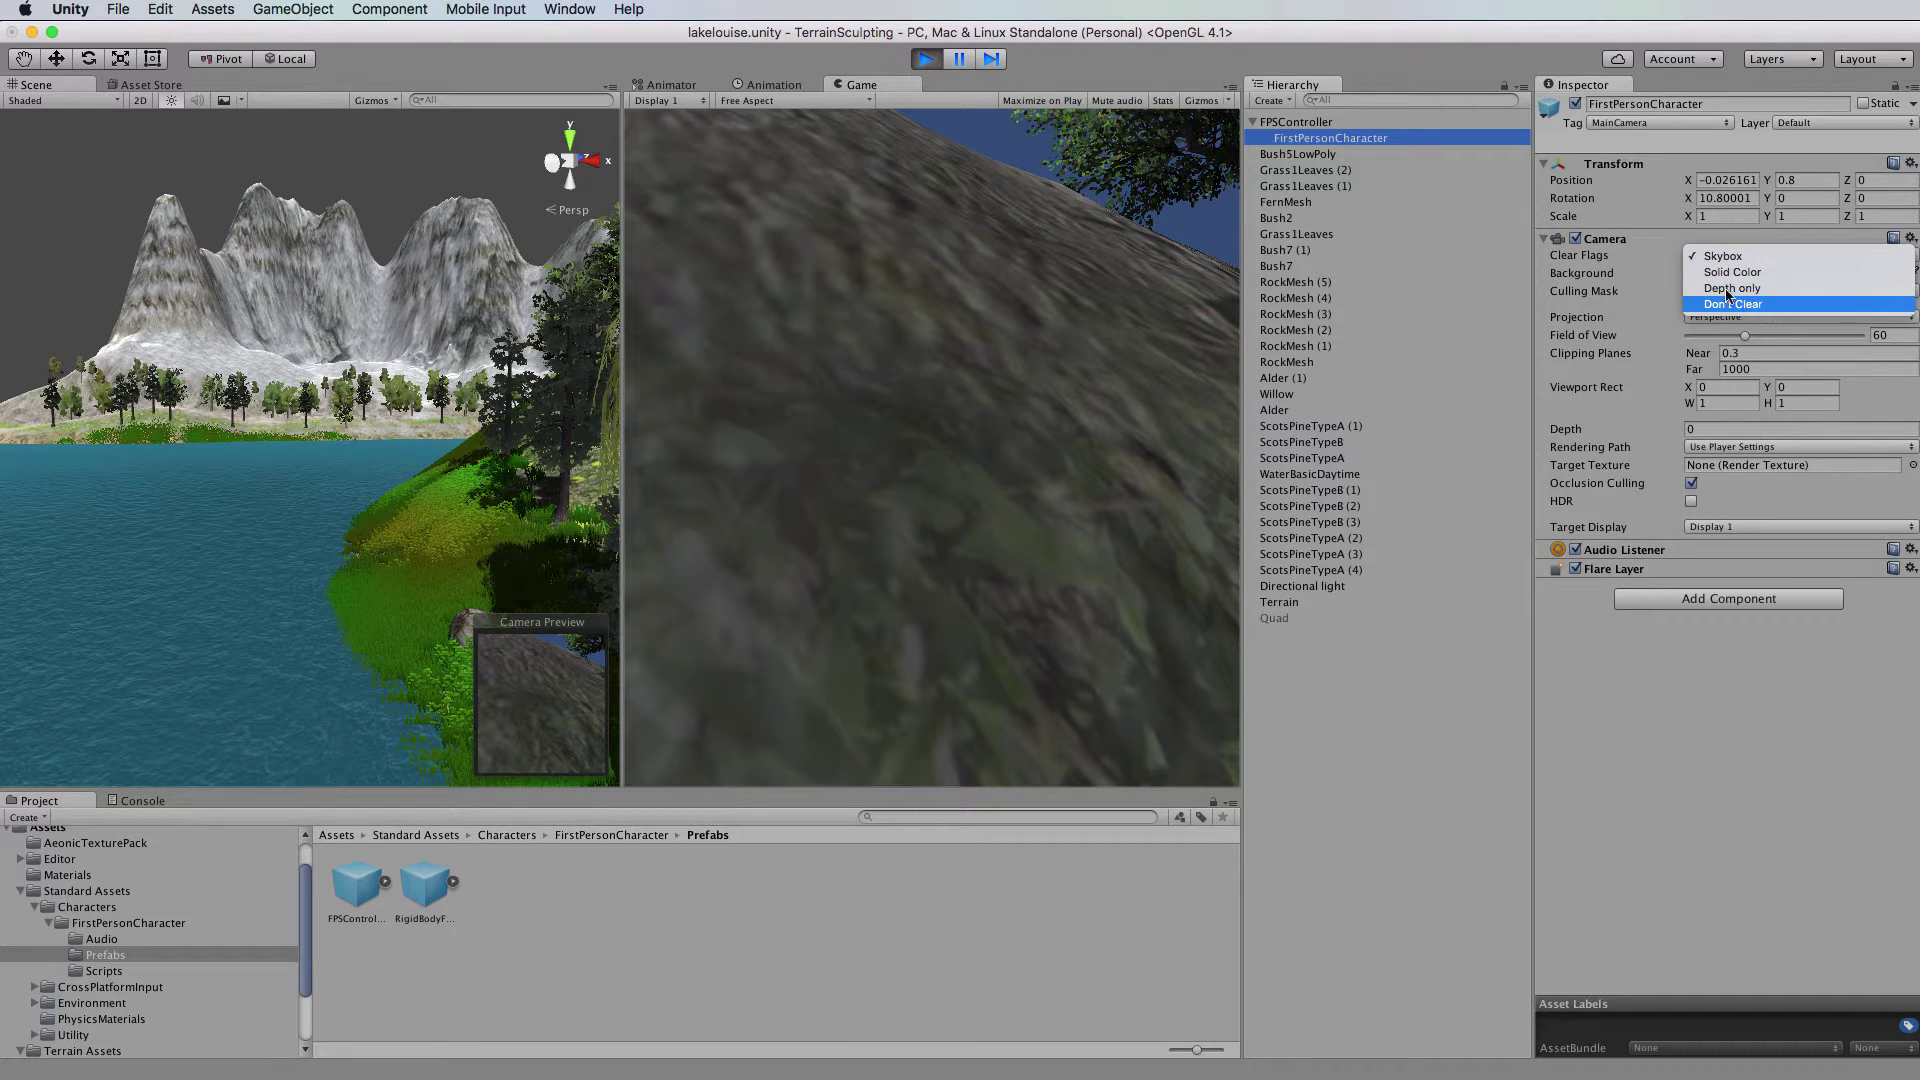
{"action": "left_click", "coordinate": [1729, 257]}
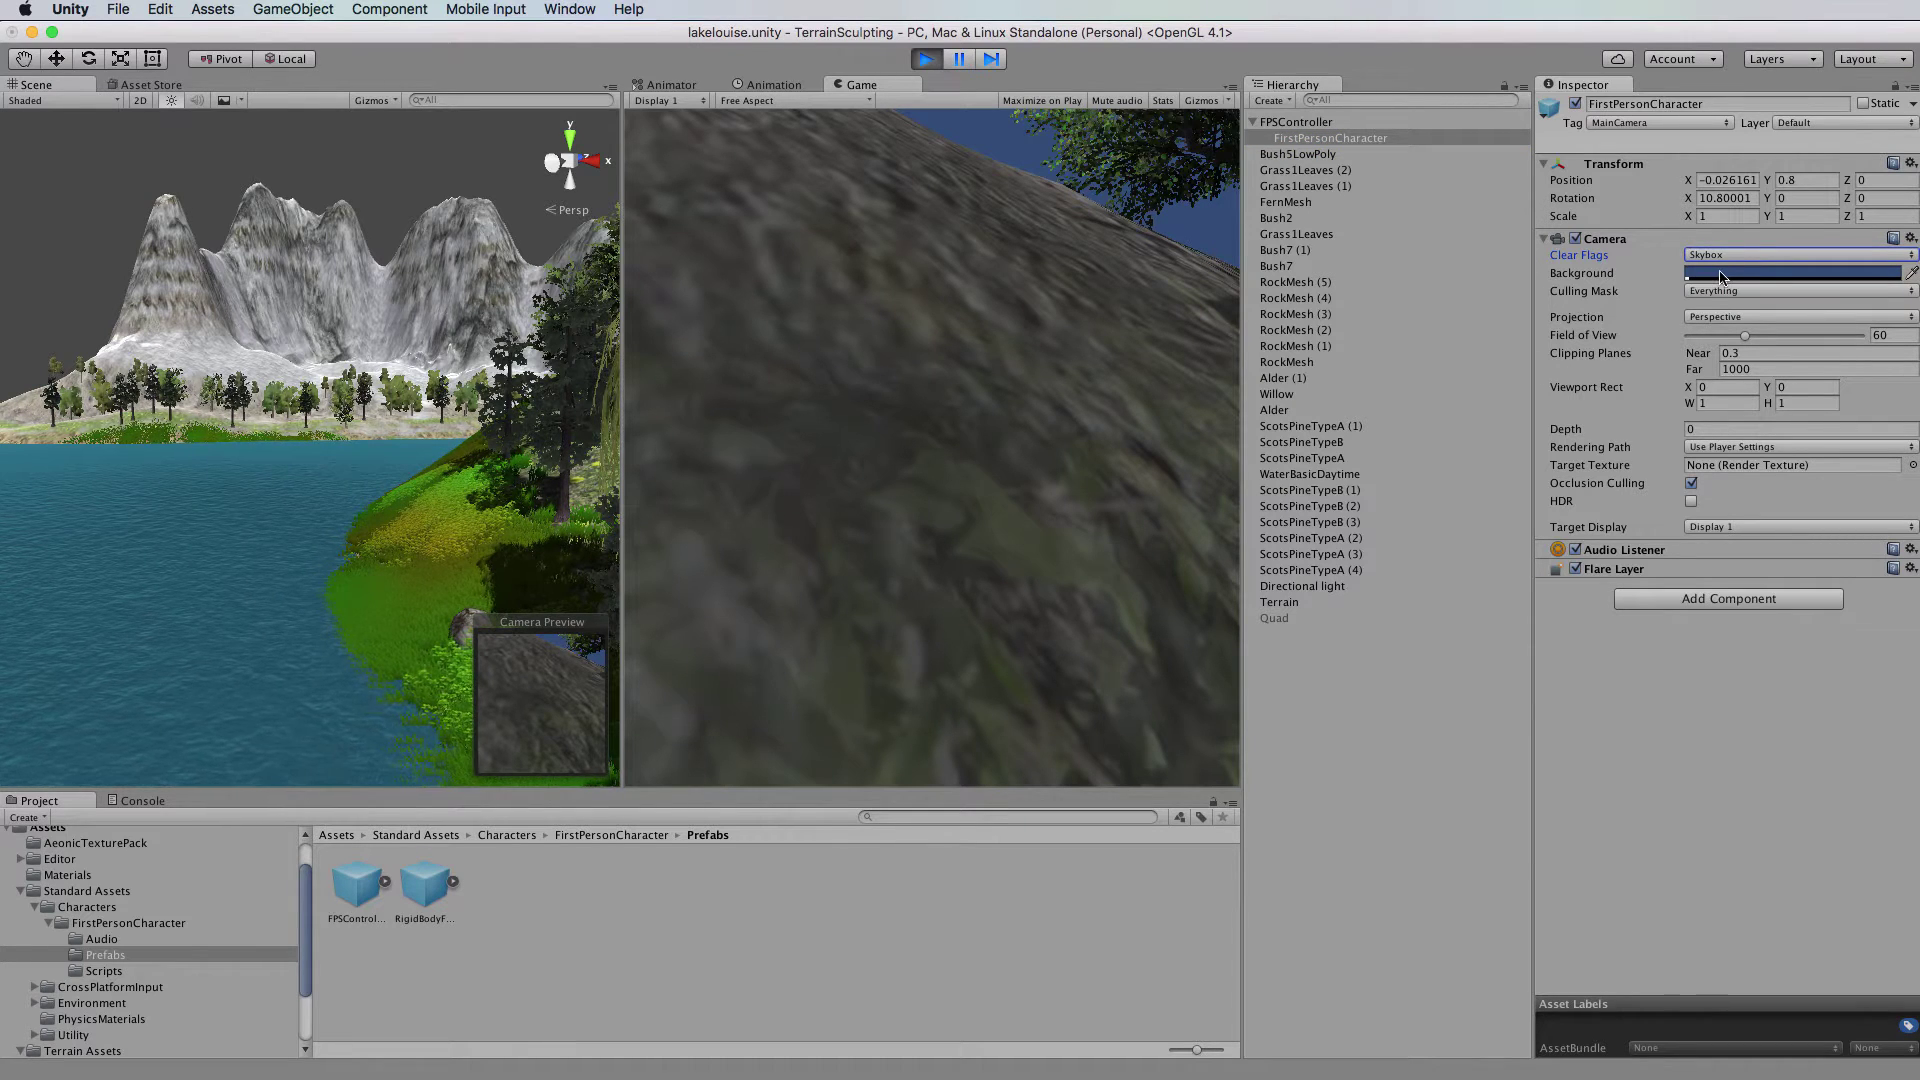
{"action": "left_click", "coordinate": [1721, 257]}
{"action": "left_click", "coordinate": [1725, 274]}
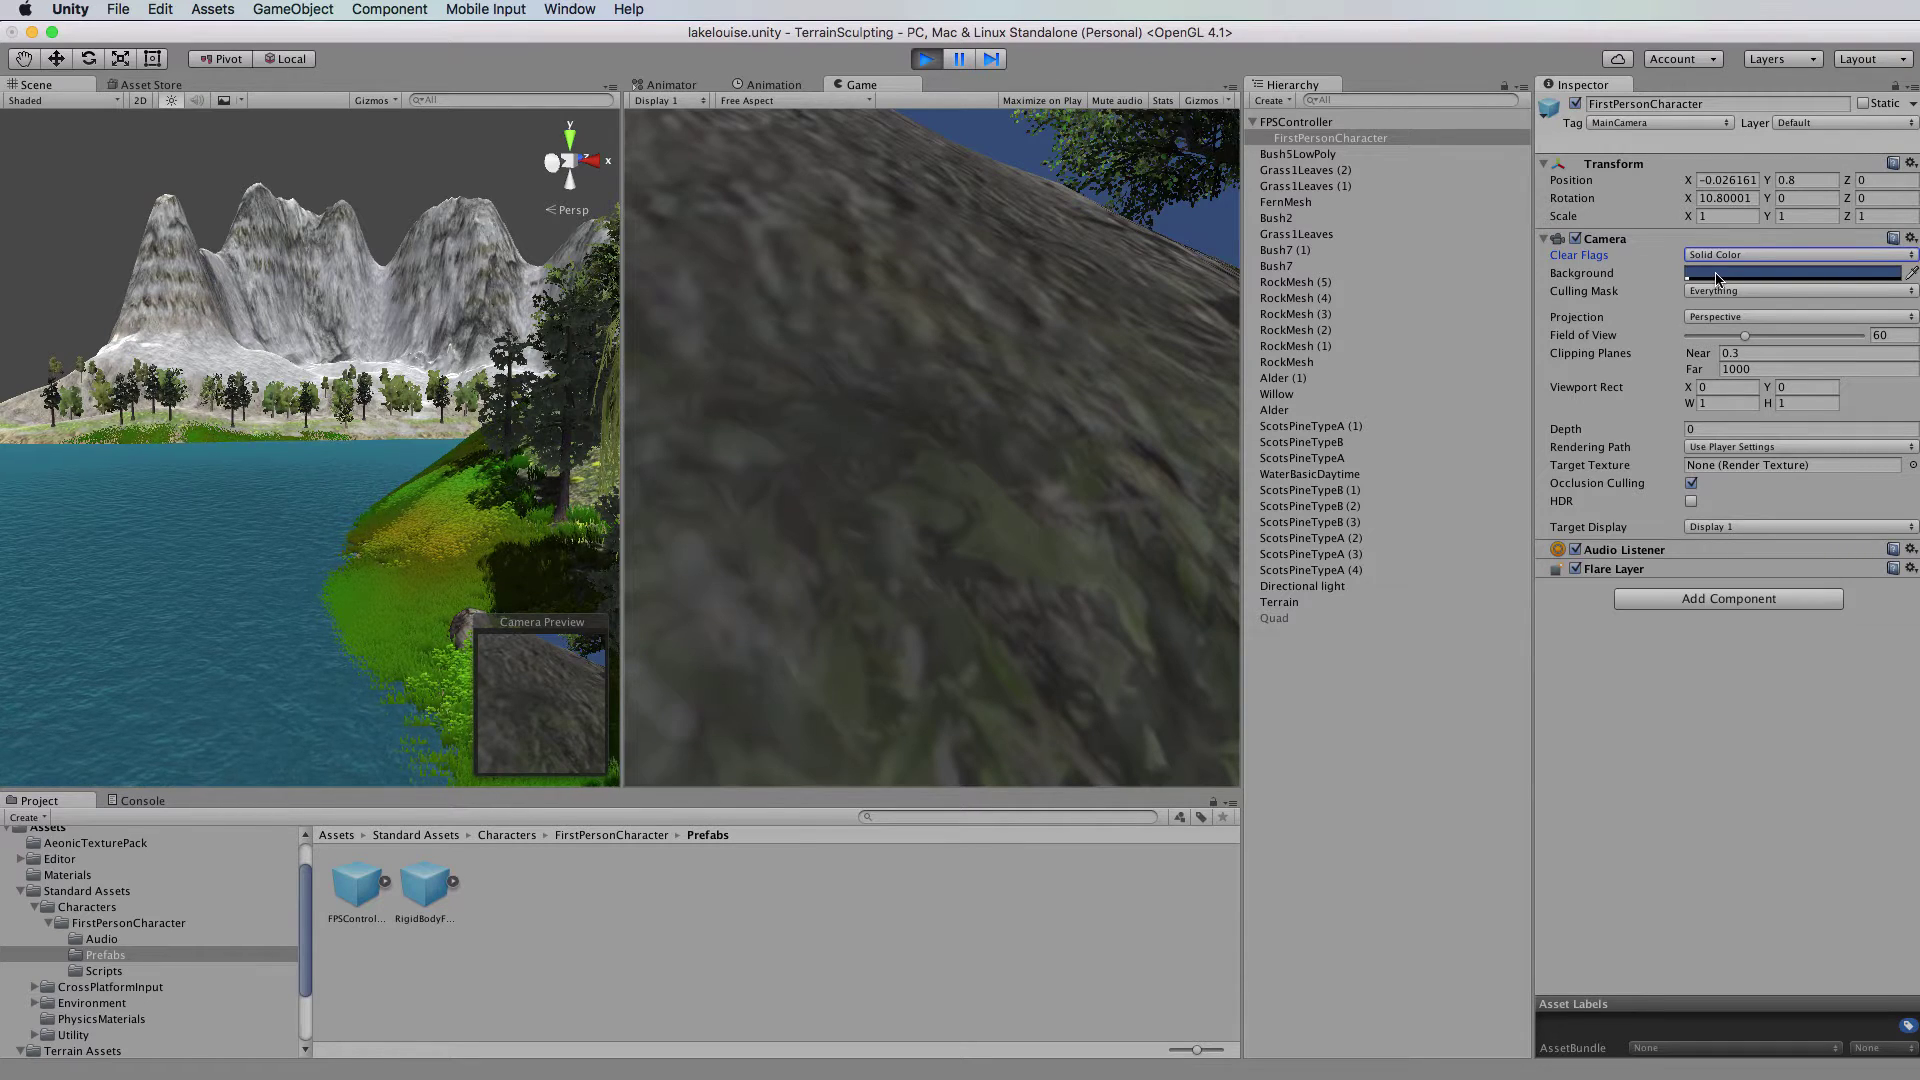
Change the camera's background colour to bright pink, hex E41A7A05, and look at the sky in the running game.
{"action": "left_click", "coordinate": [1717, 275]}
{"action": "left_click", "coordinate": [755, 614]}
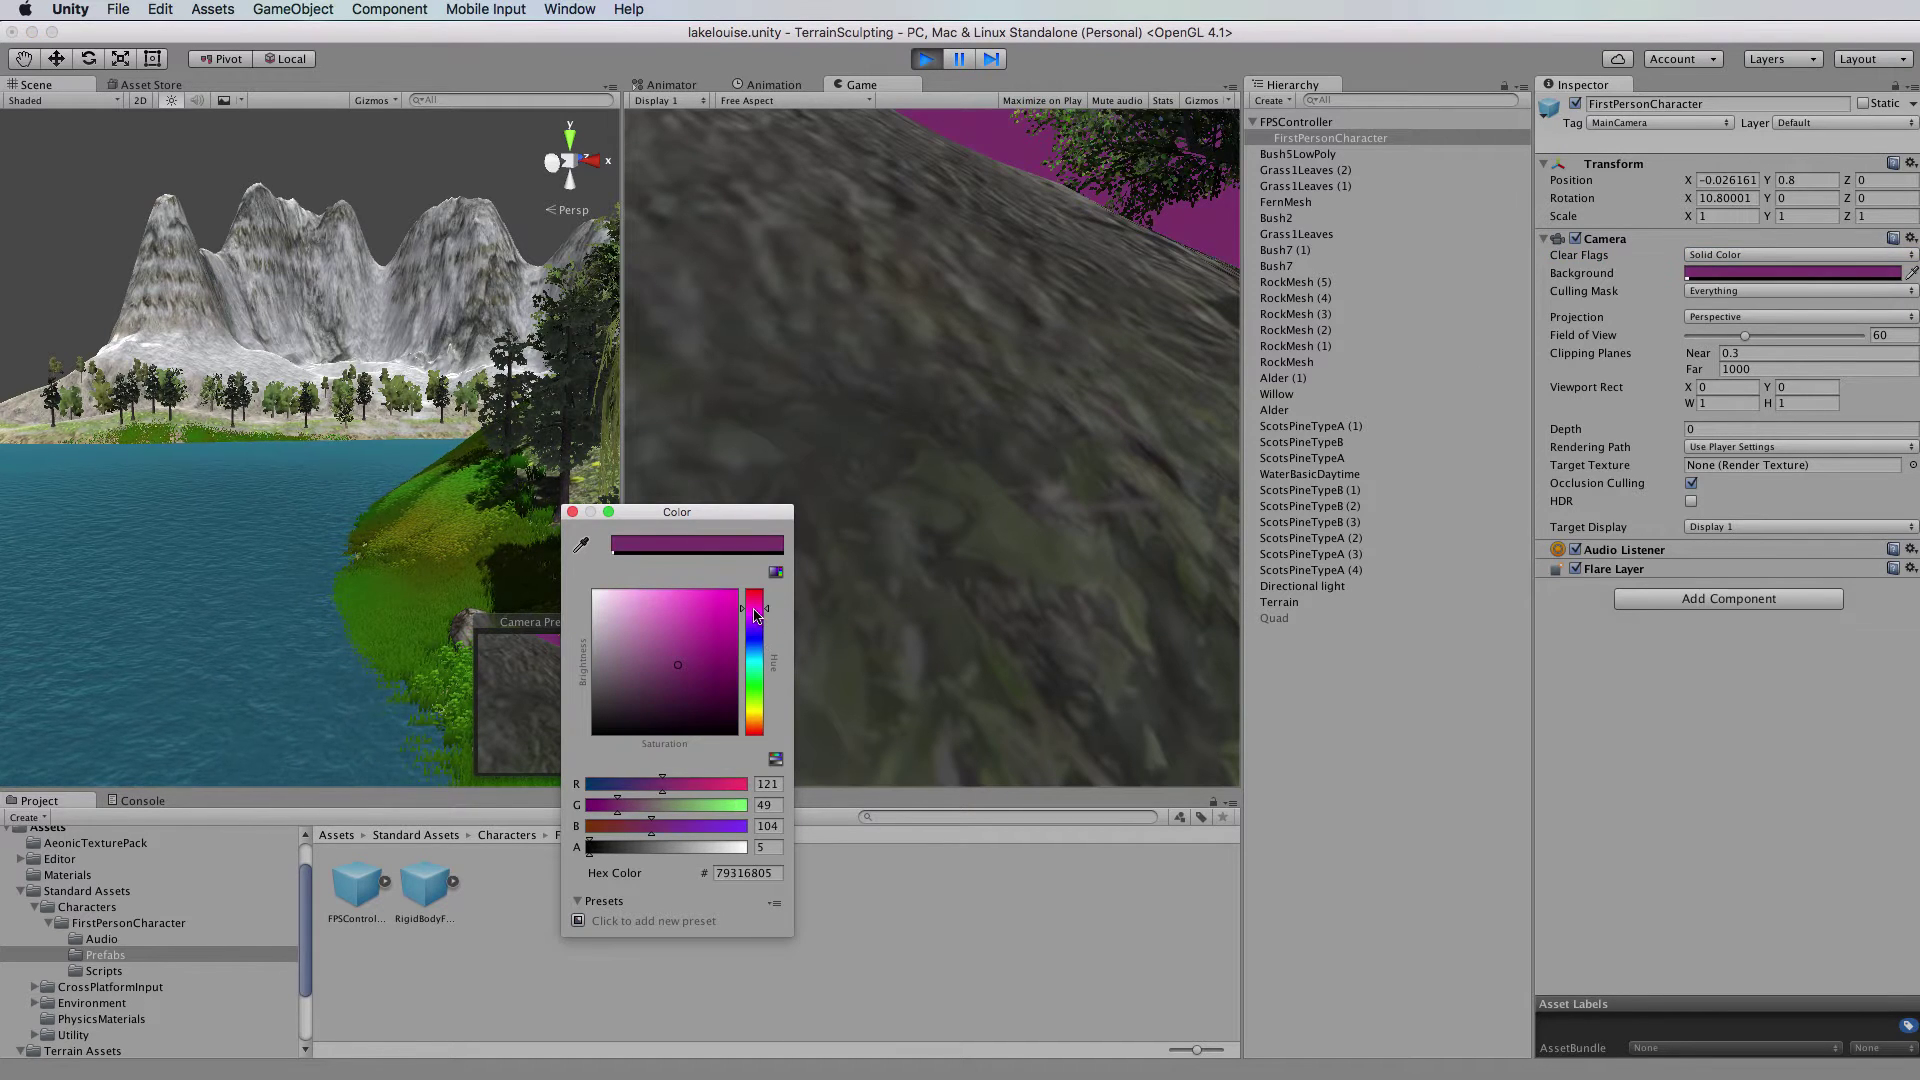
{"action": "left_click", "coordinate": [716, 614]}
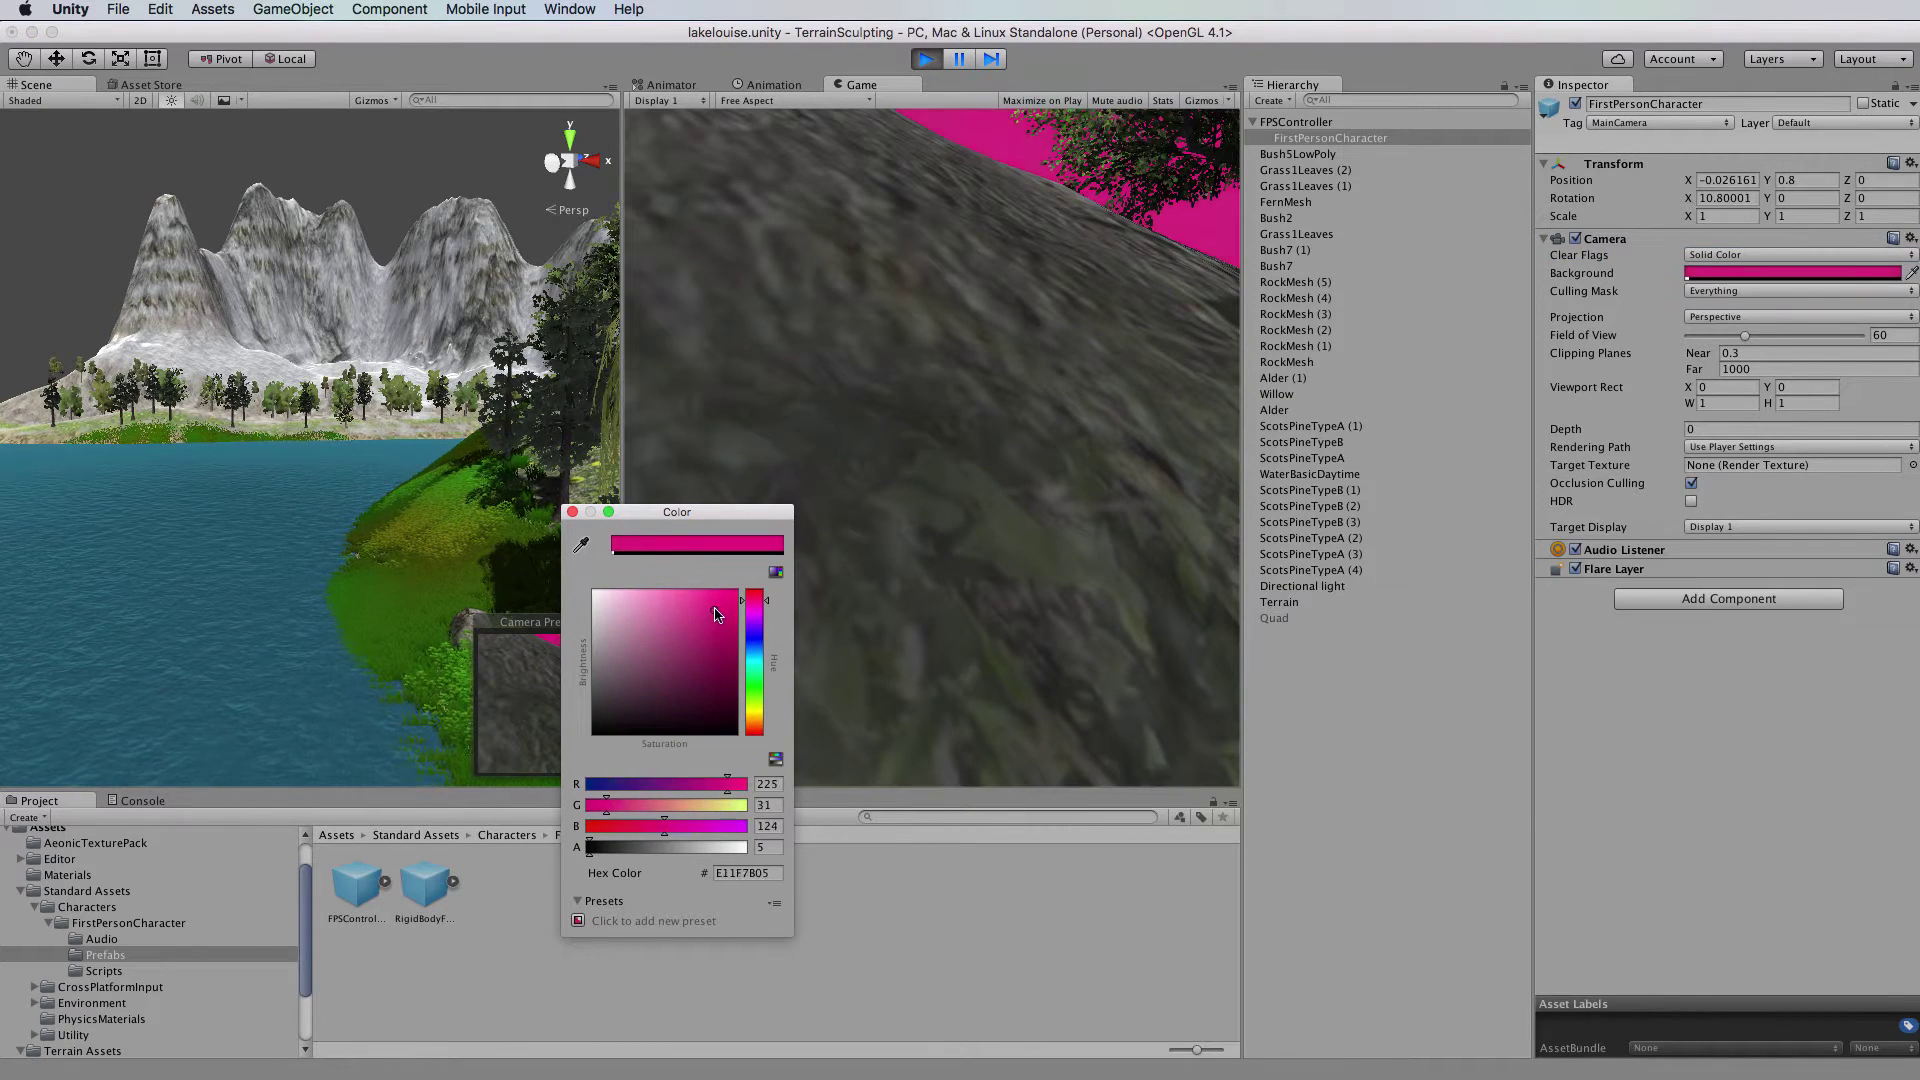
{"action": "left_click_drag", "start_coordinate": [716, 614], "coordinate": [716, 608]}
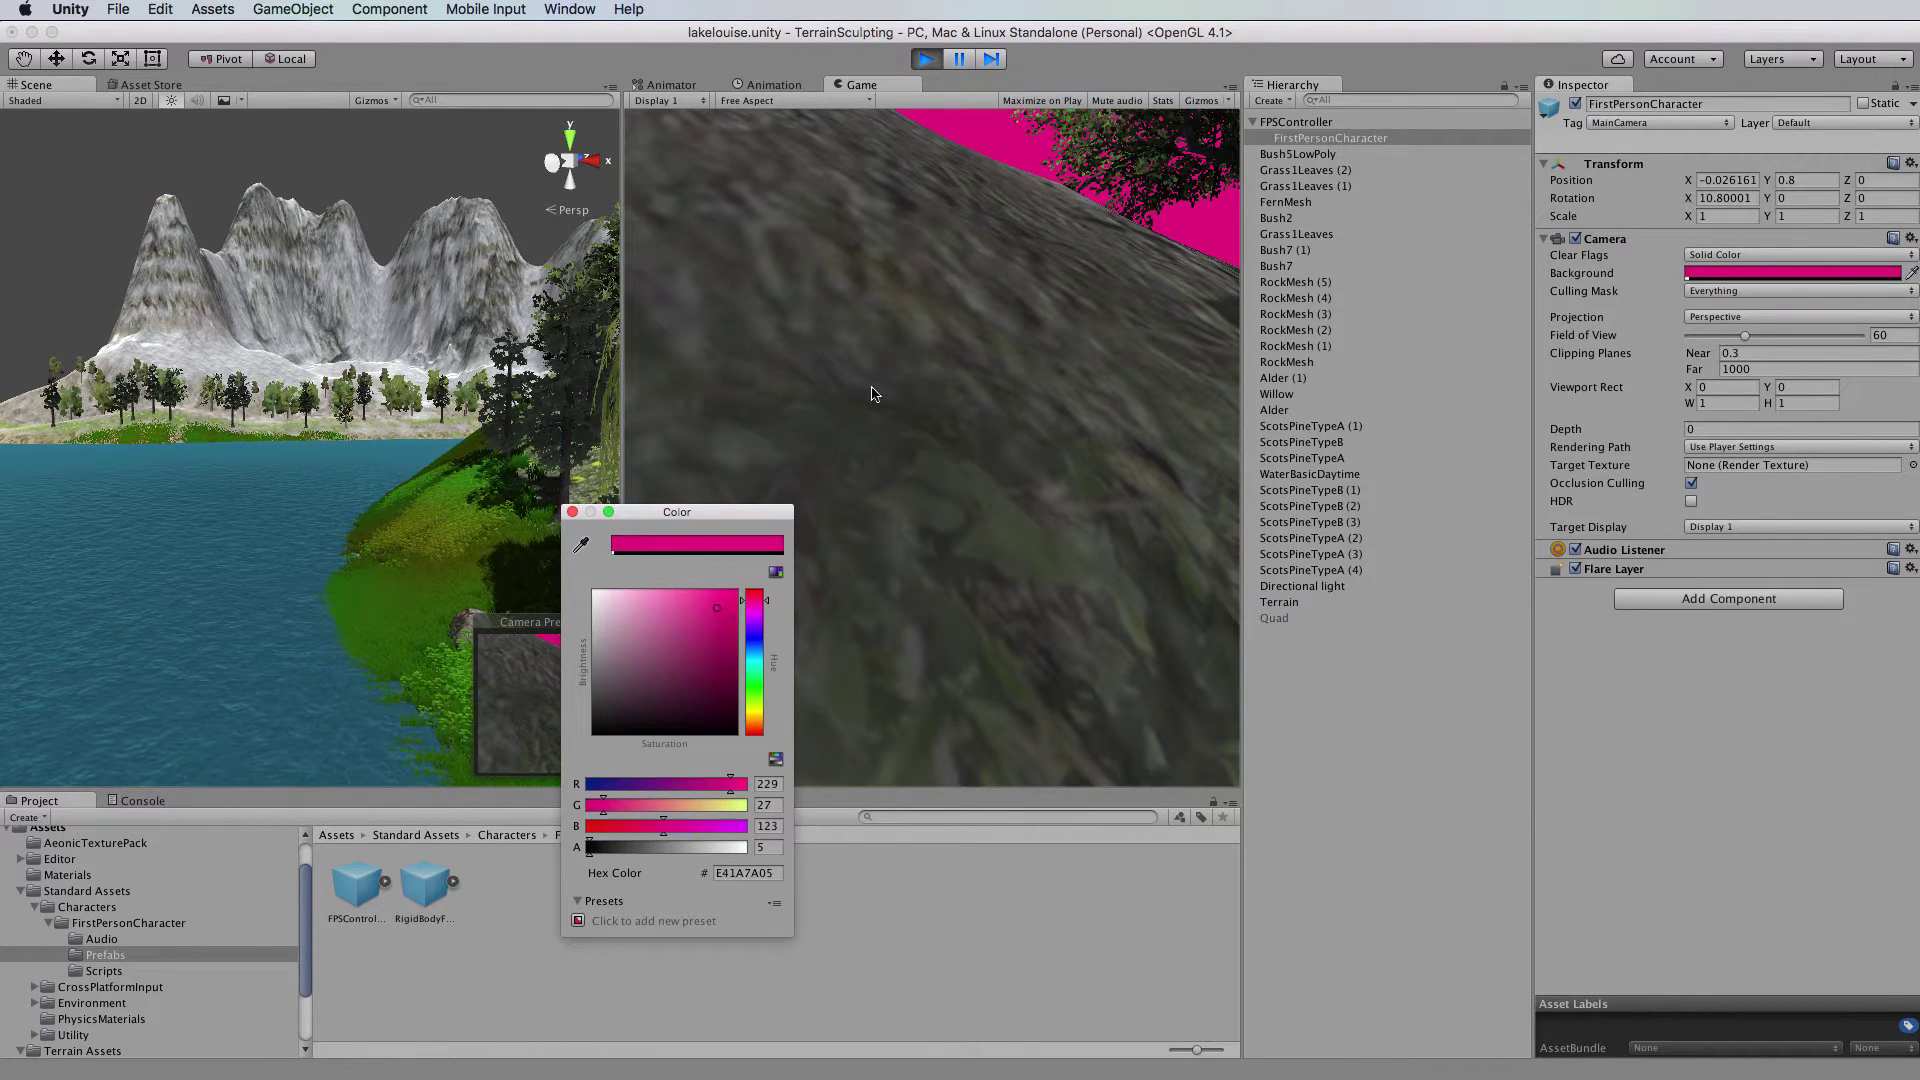
{"action": "left_click", "coordinate": [969, 204]}
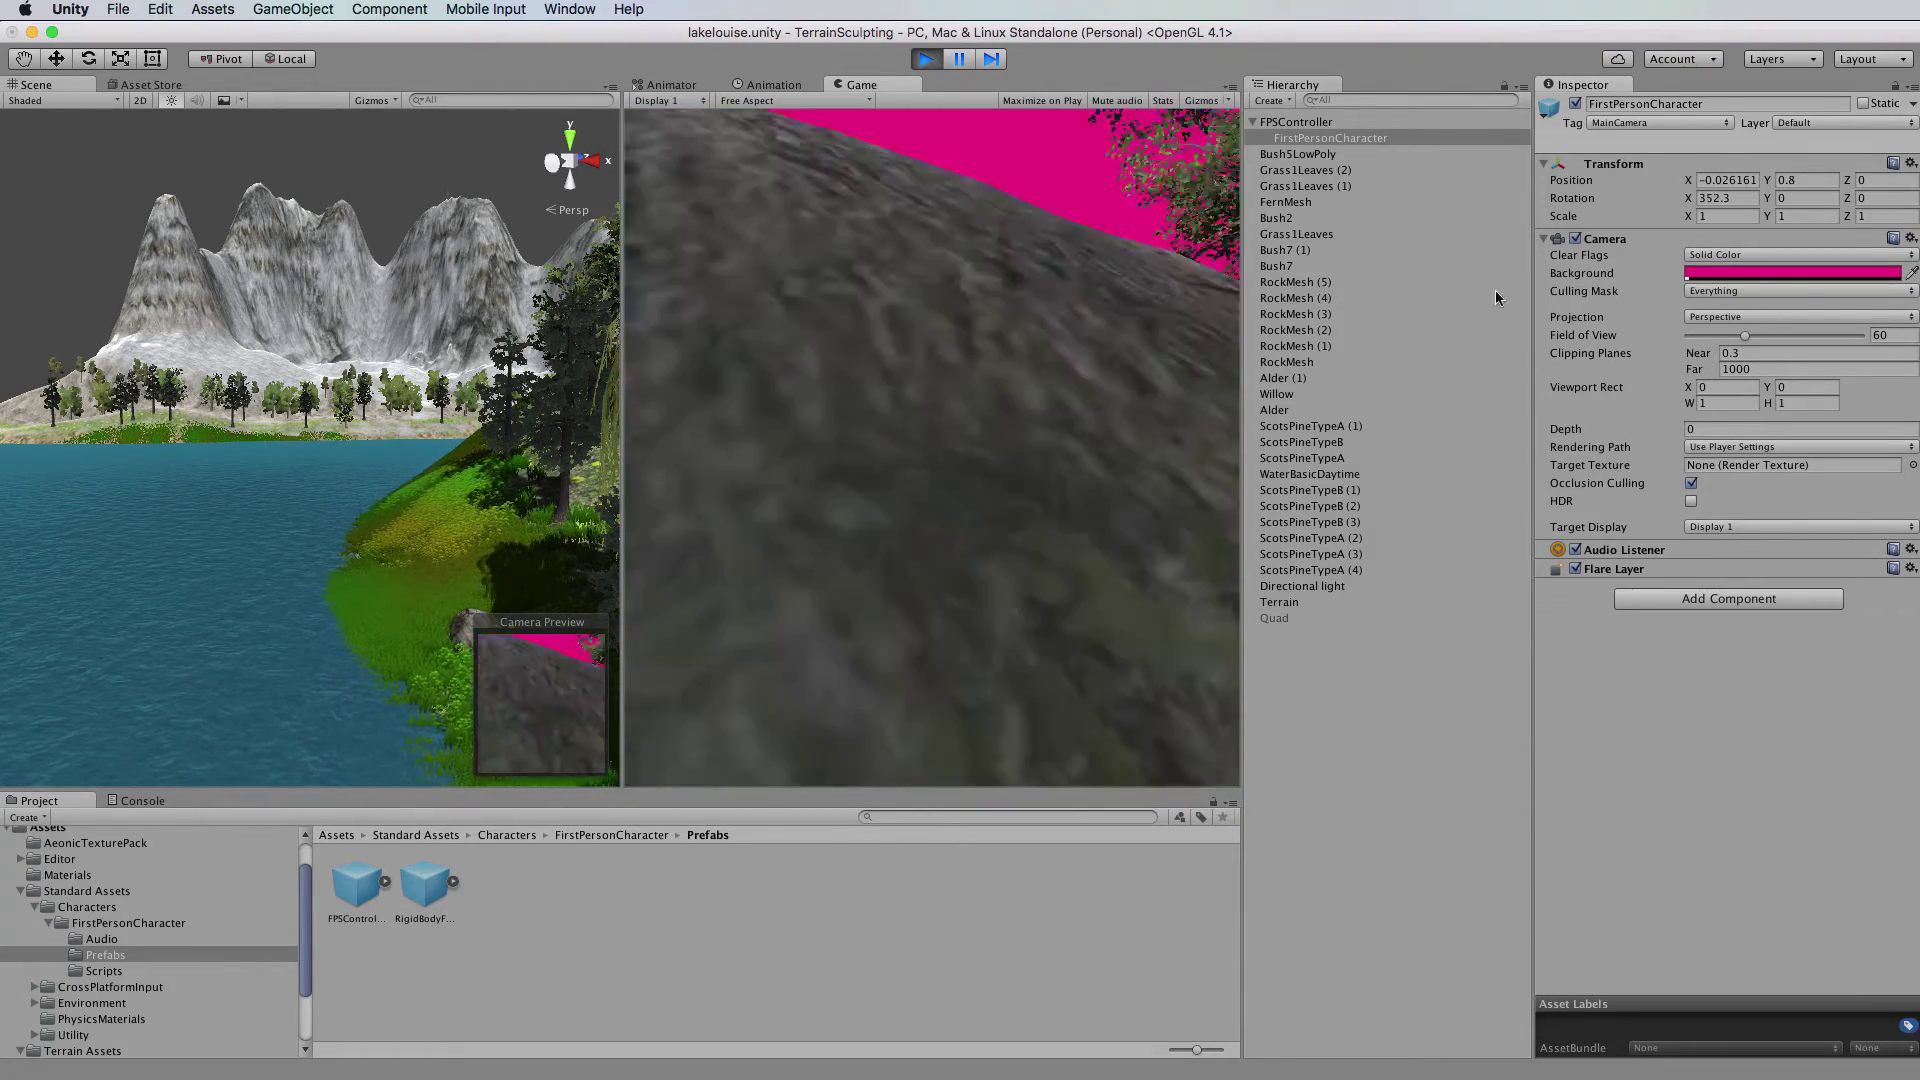
Change the camera's background colour to light blue, hex 97A9EC05, and set Clear Flags back to Skybox.
{"action": "left_click", "coordinate": [1791, 272]}
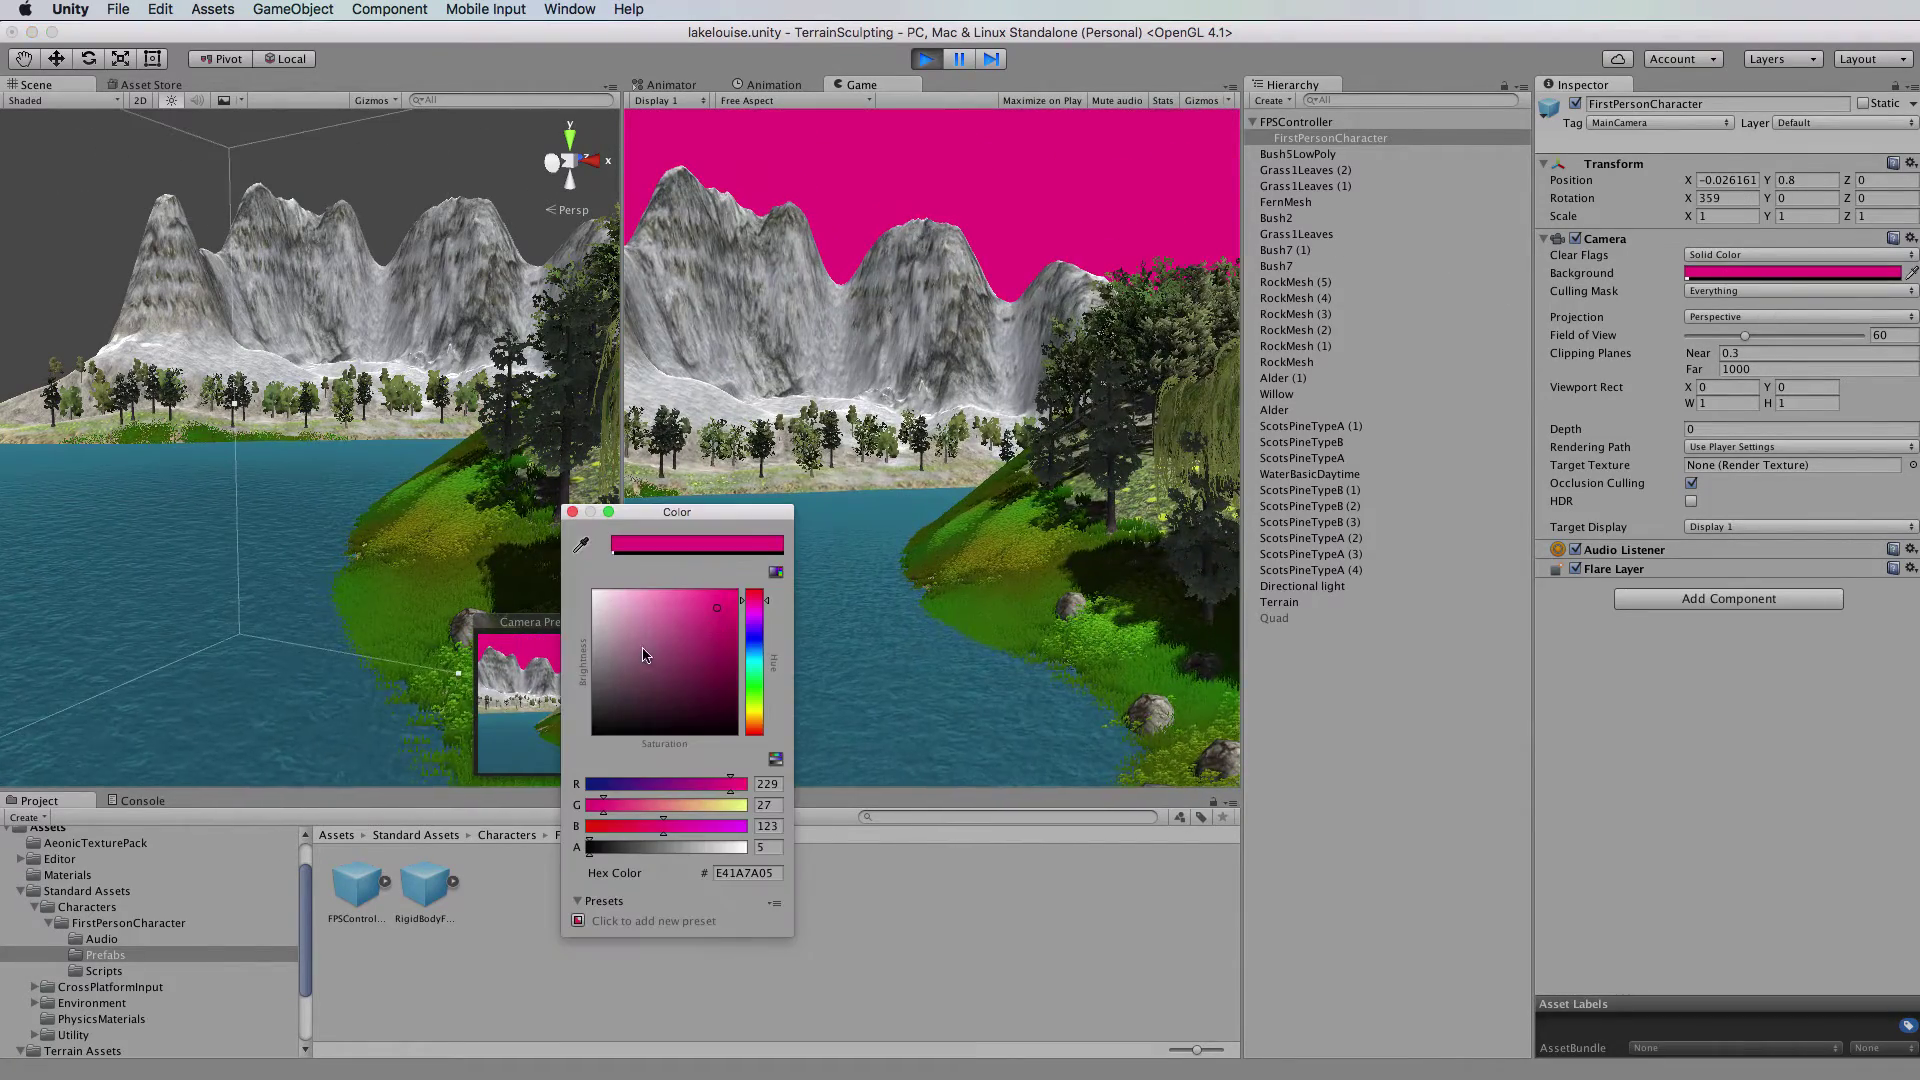
{"action": "left_click", "coordinate": [754, 643]}
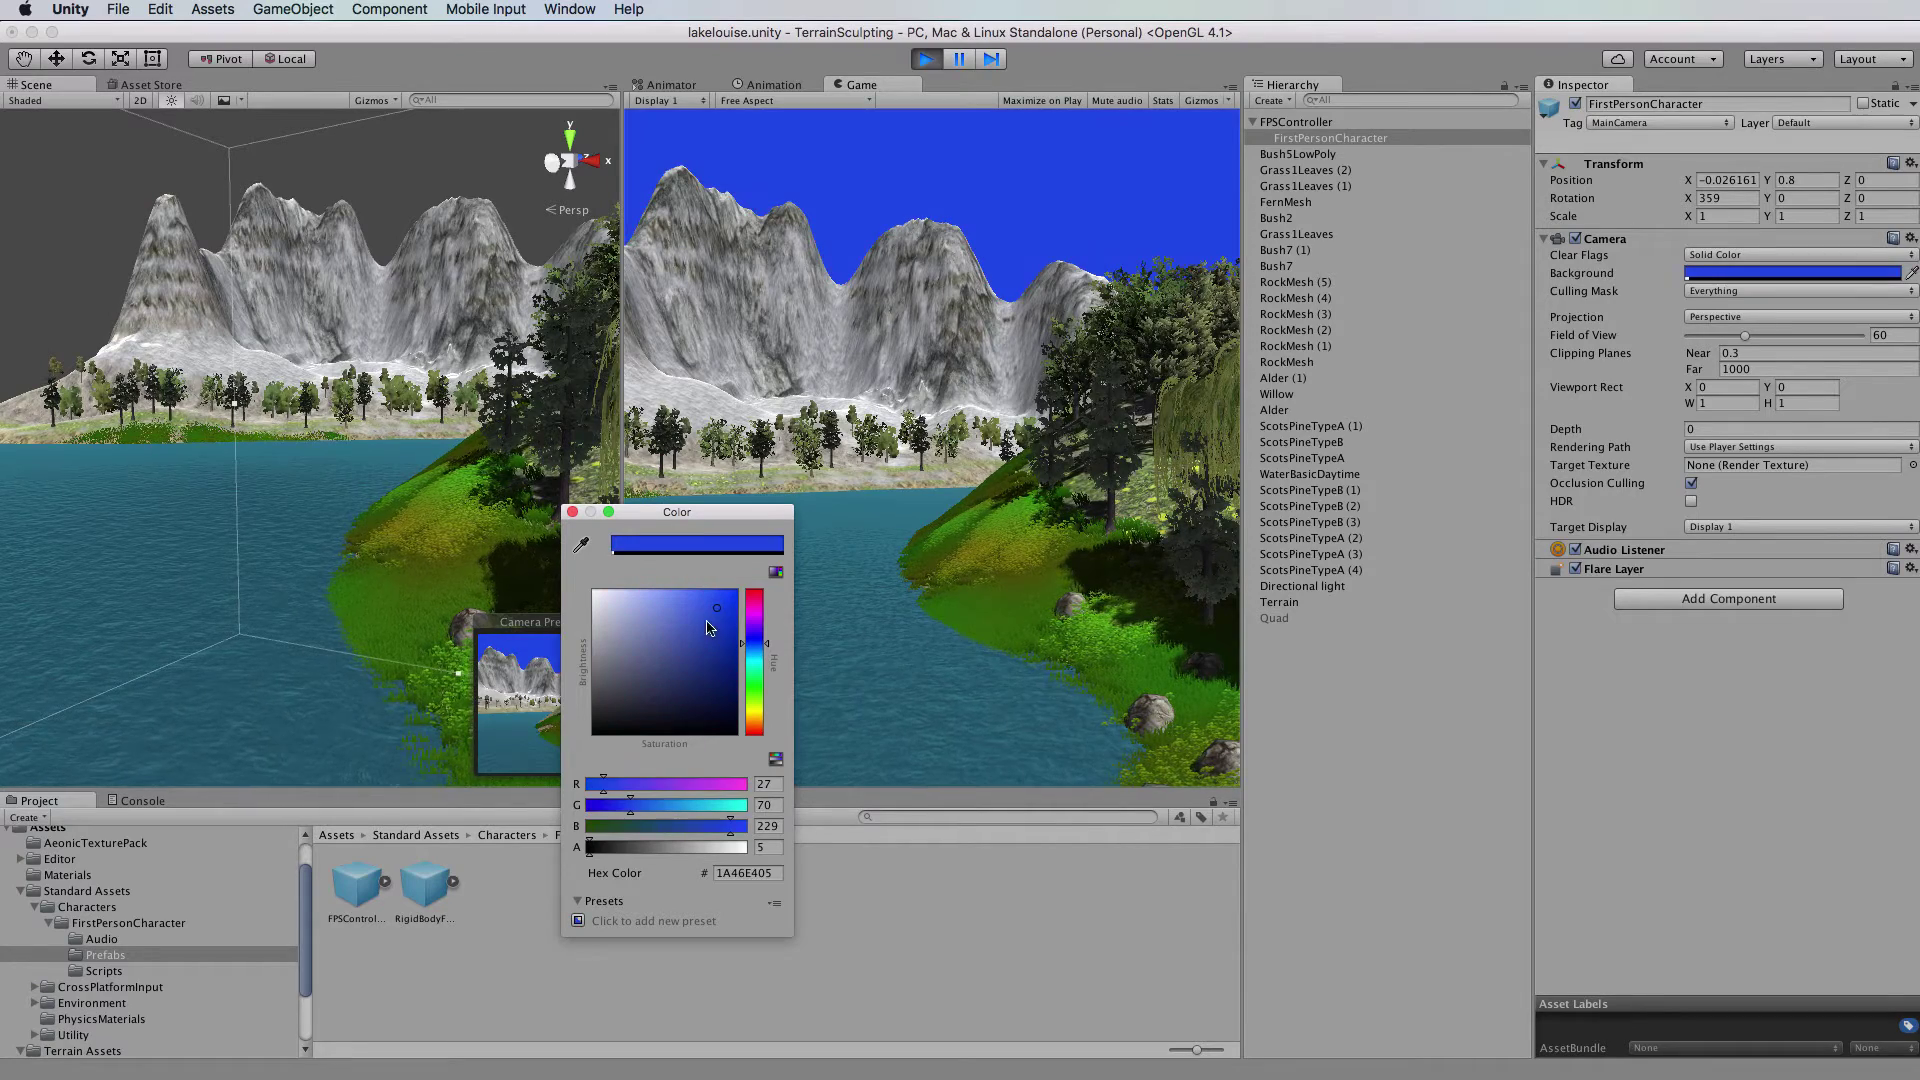
{"action": "left_click_drag", "start_coordinate": [706, 621], "coordinate": [645, 603]}
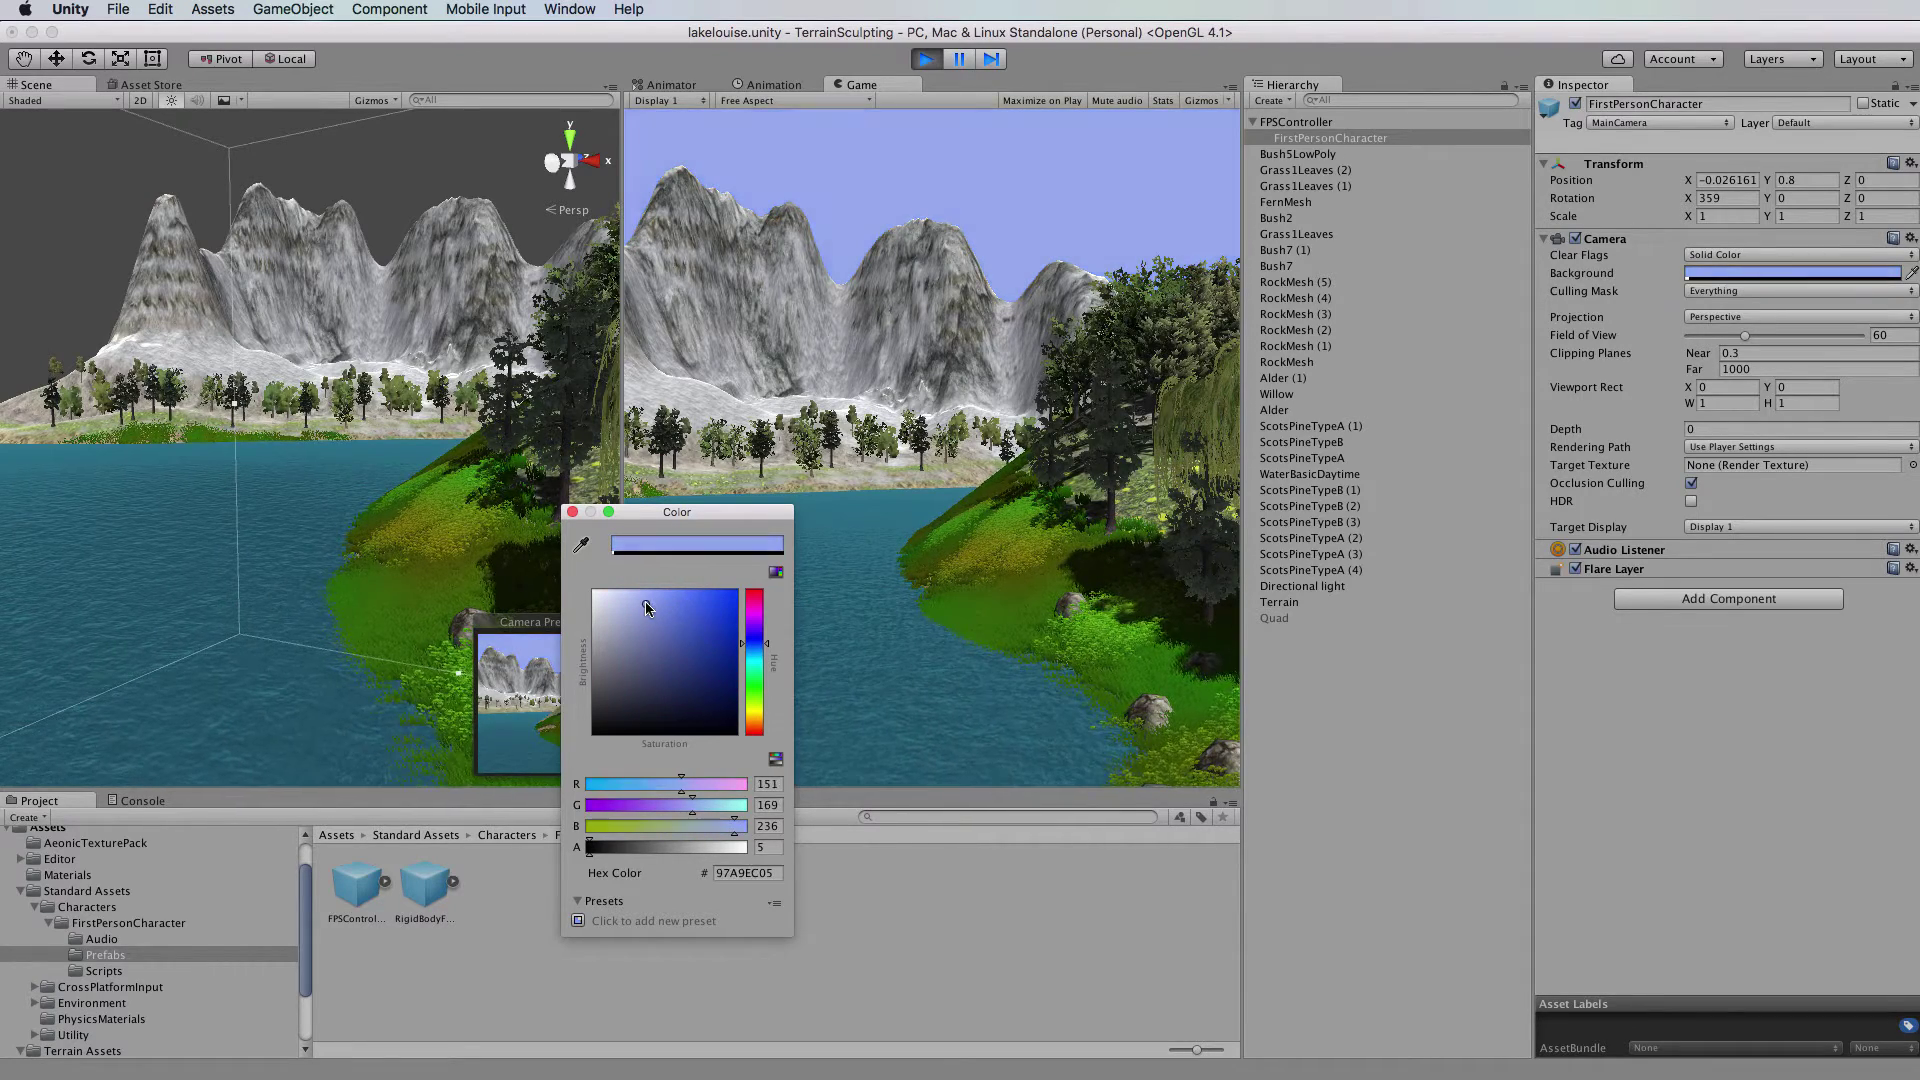
{"action": "left_click", "coordinate": [572, 511]}
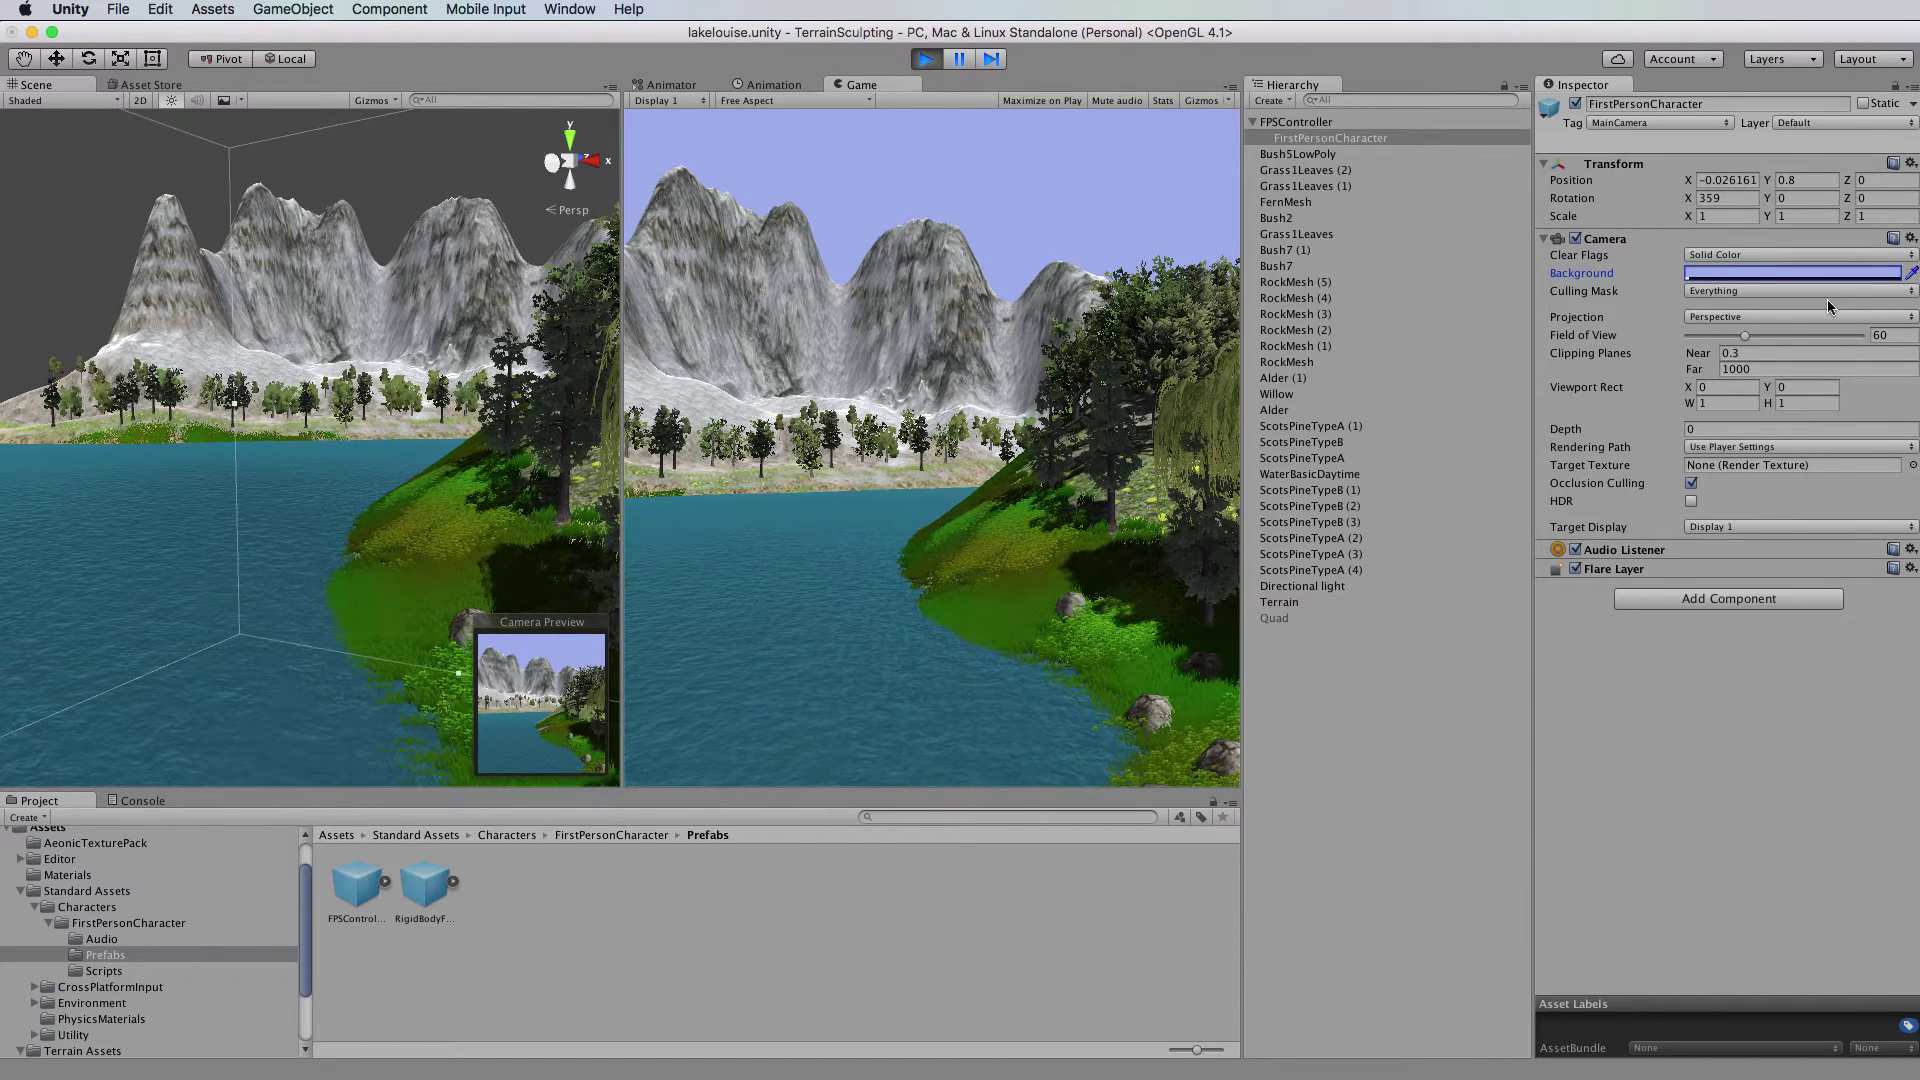
{"action": "left_click", "coordinate": [1792, 254]}
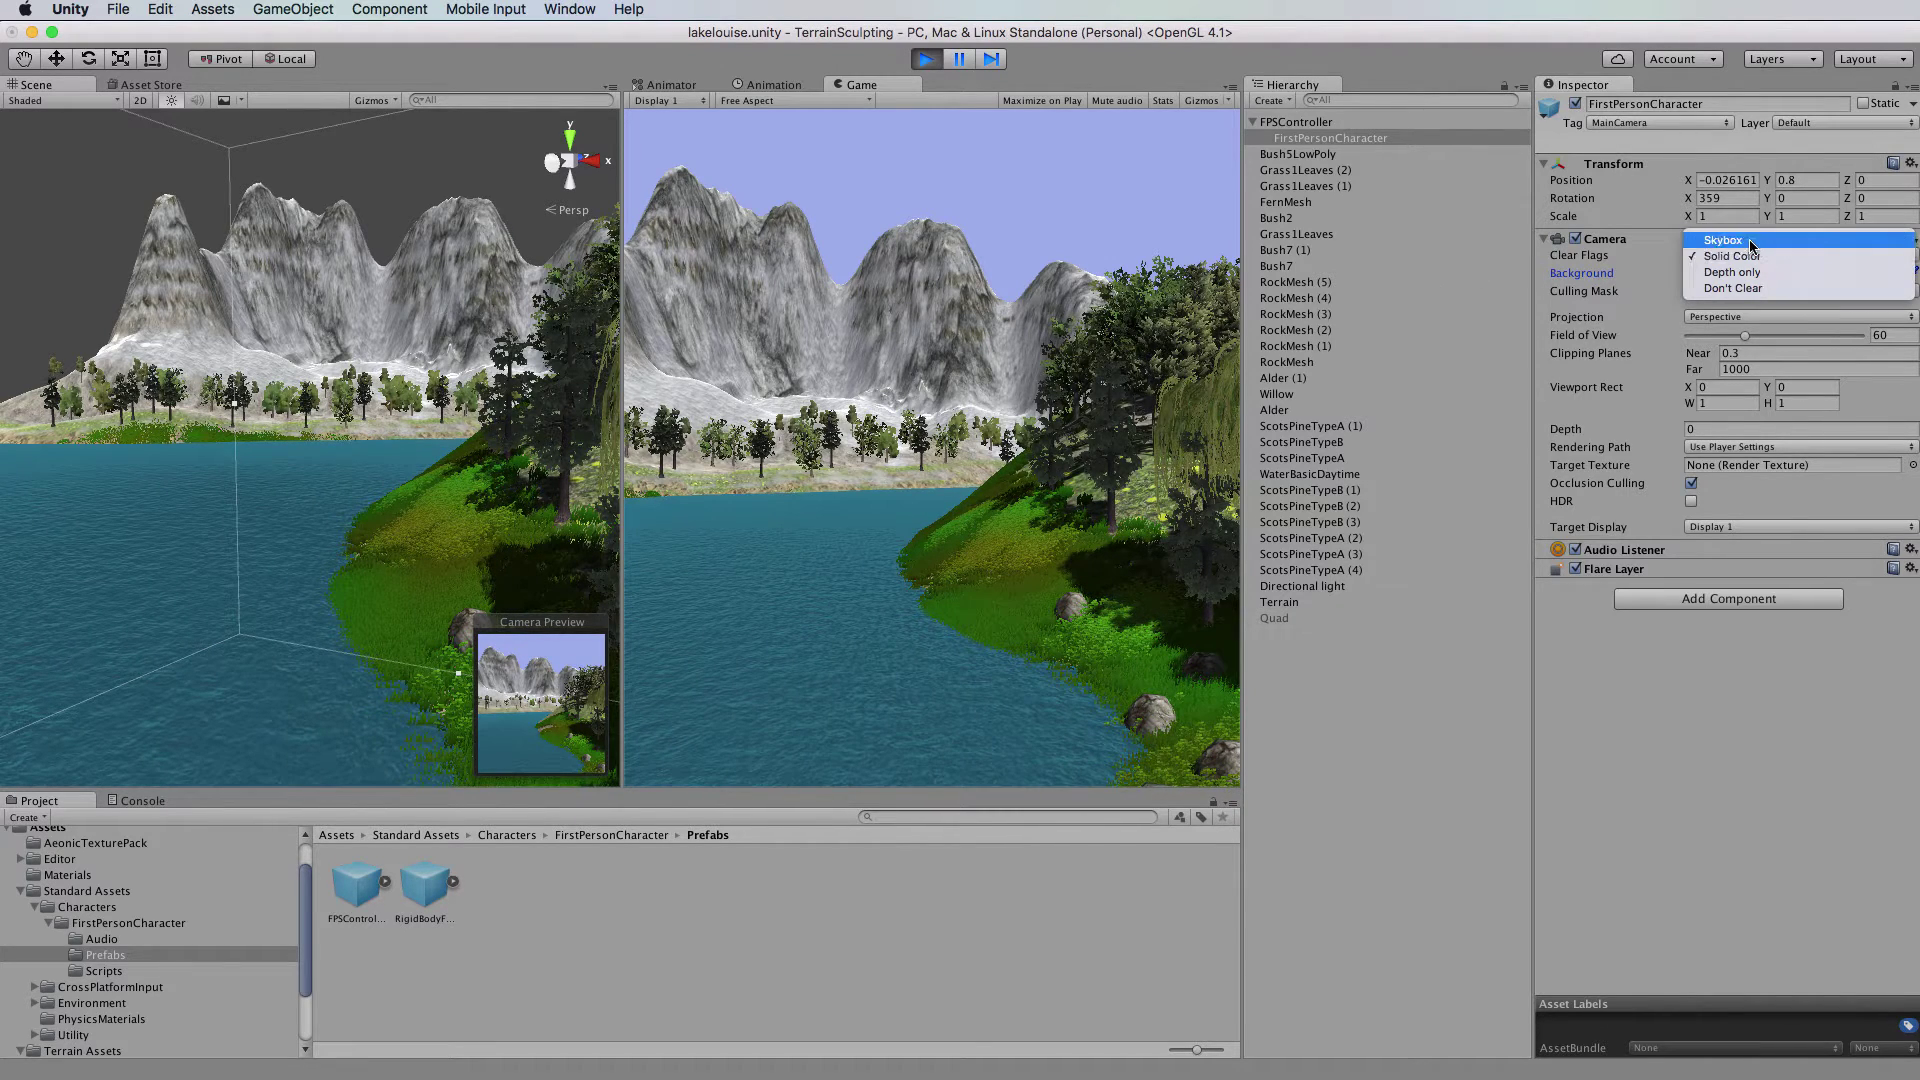
{"action": "left_click", "coordinate": [1743, 240]}
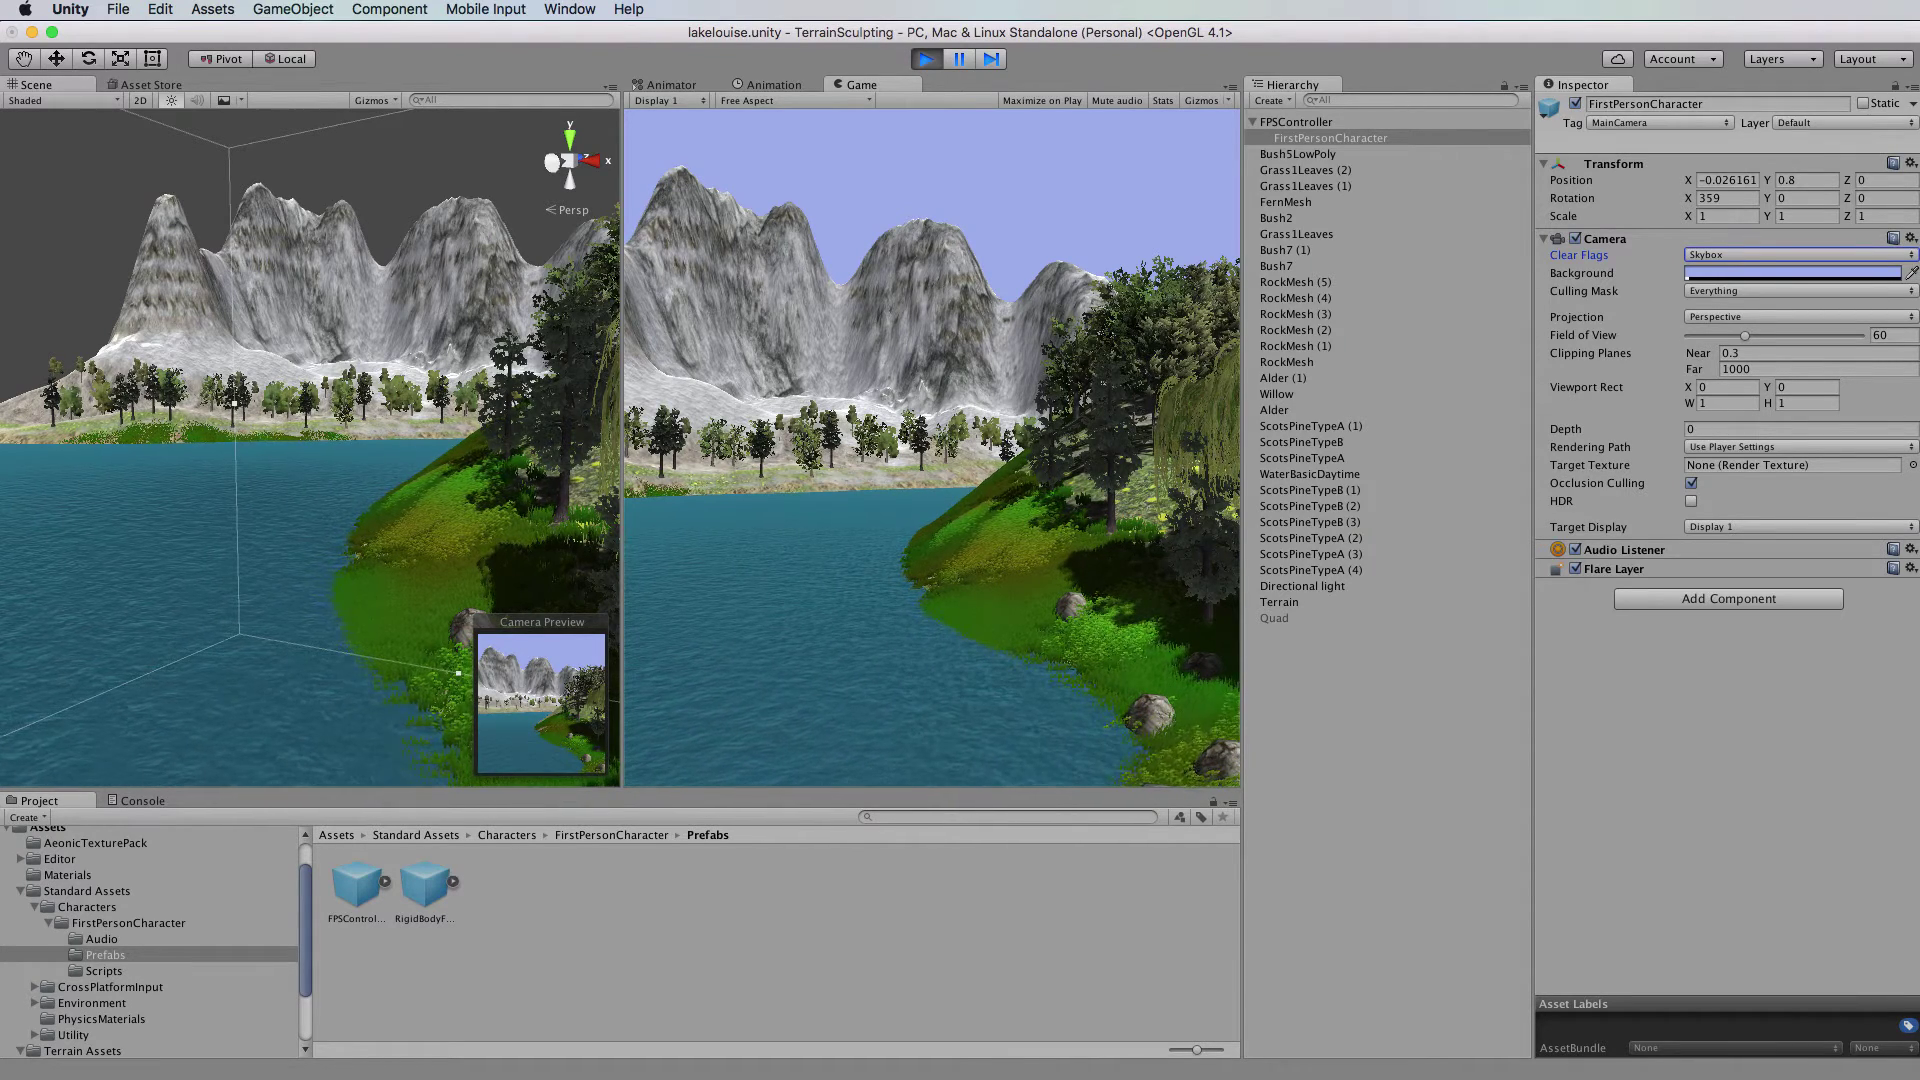
Switch to Safari to examine the unfolded six-sided skybox image, and return to Unity.
{"action": "key", "text": "super+Tab"}
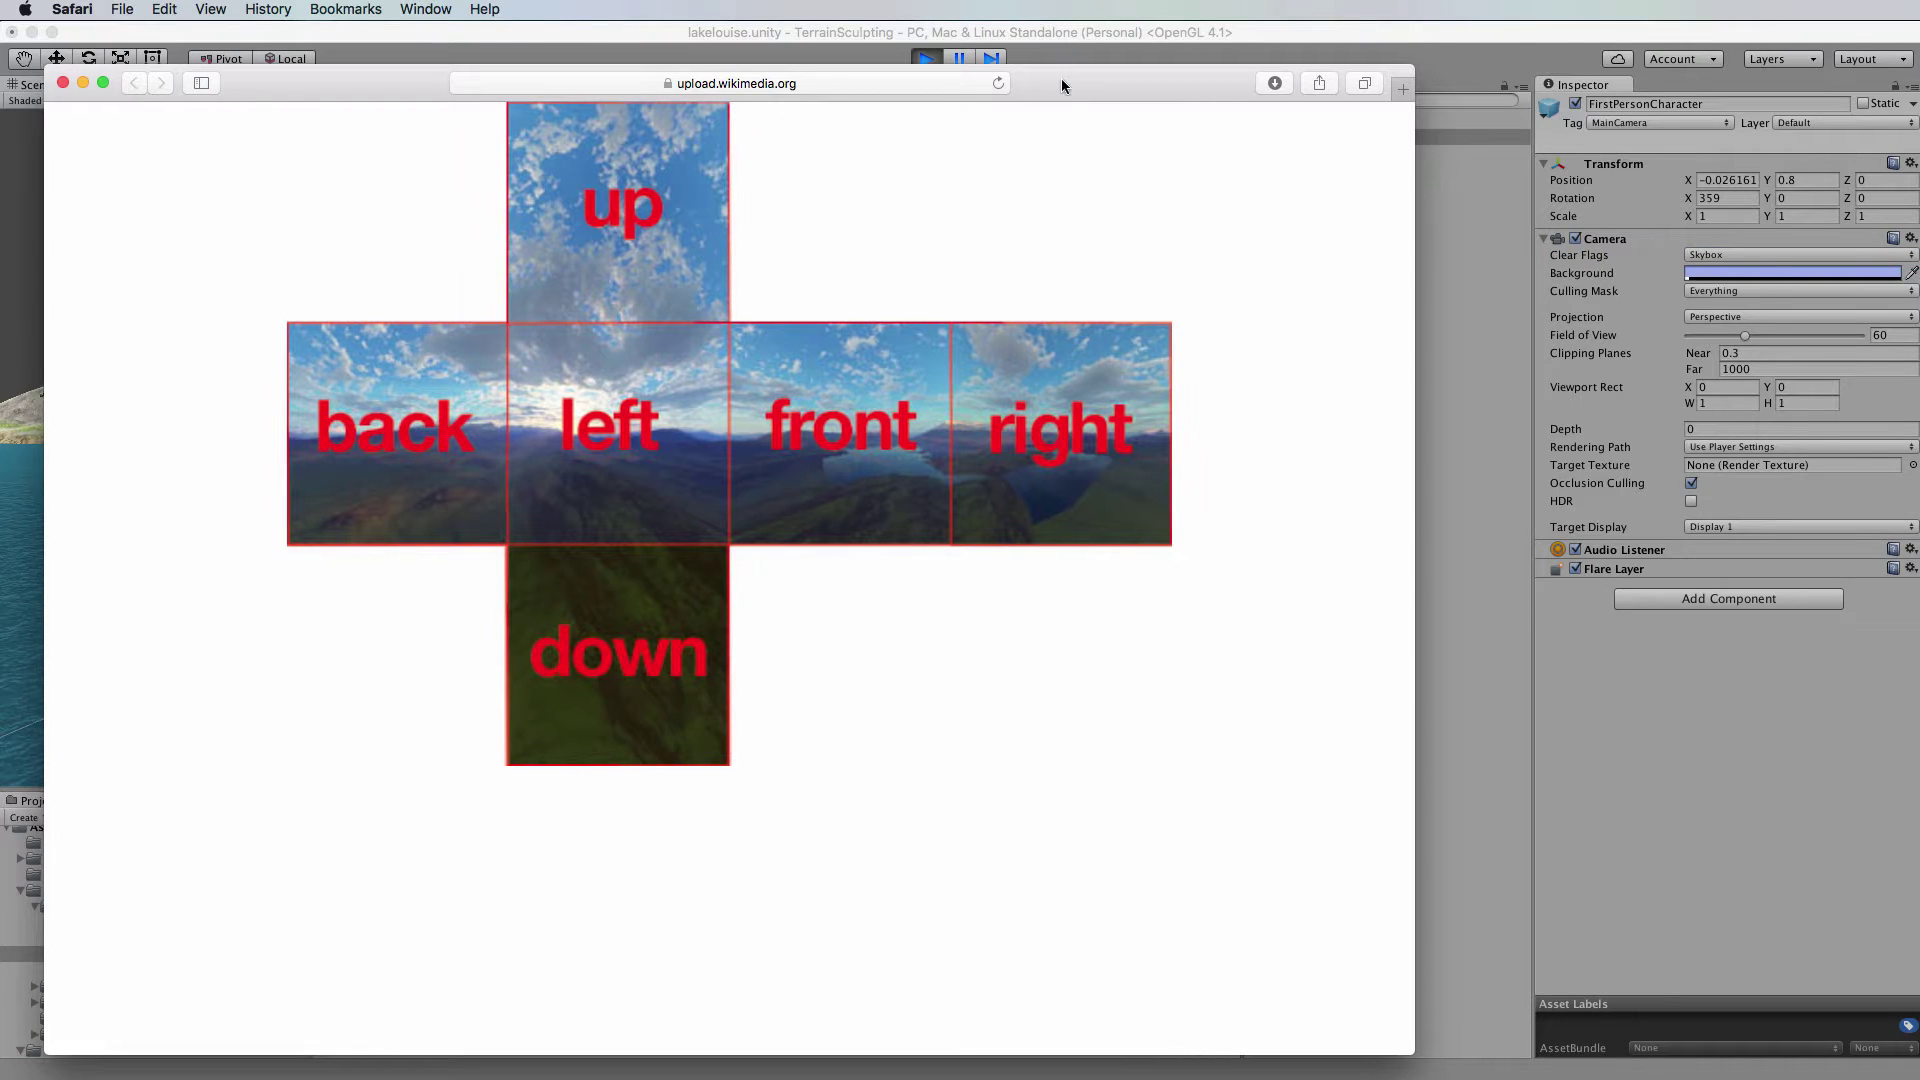
{"action": "left_click_drag", "start_coordinate": [1060, 78], "coordinate": [1270, 56]}
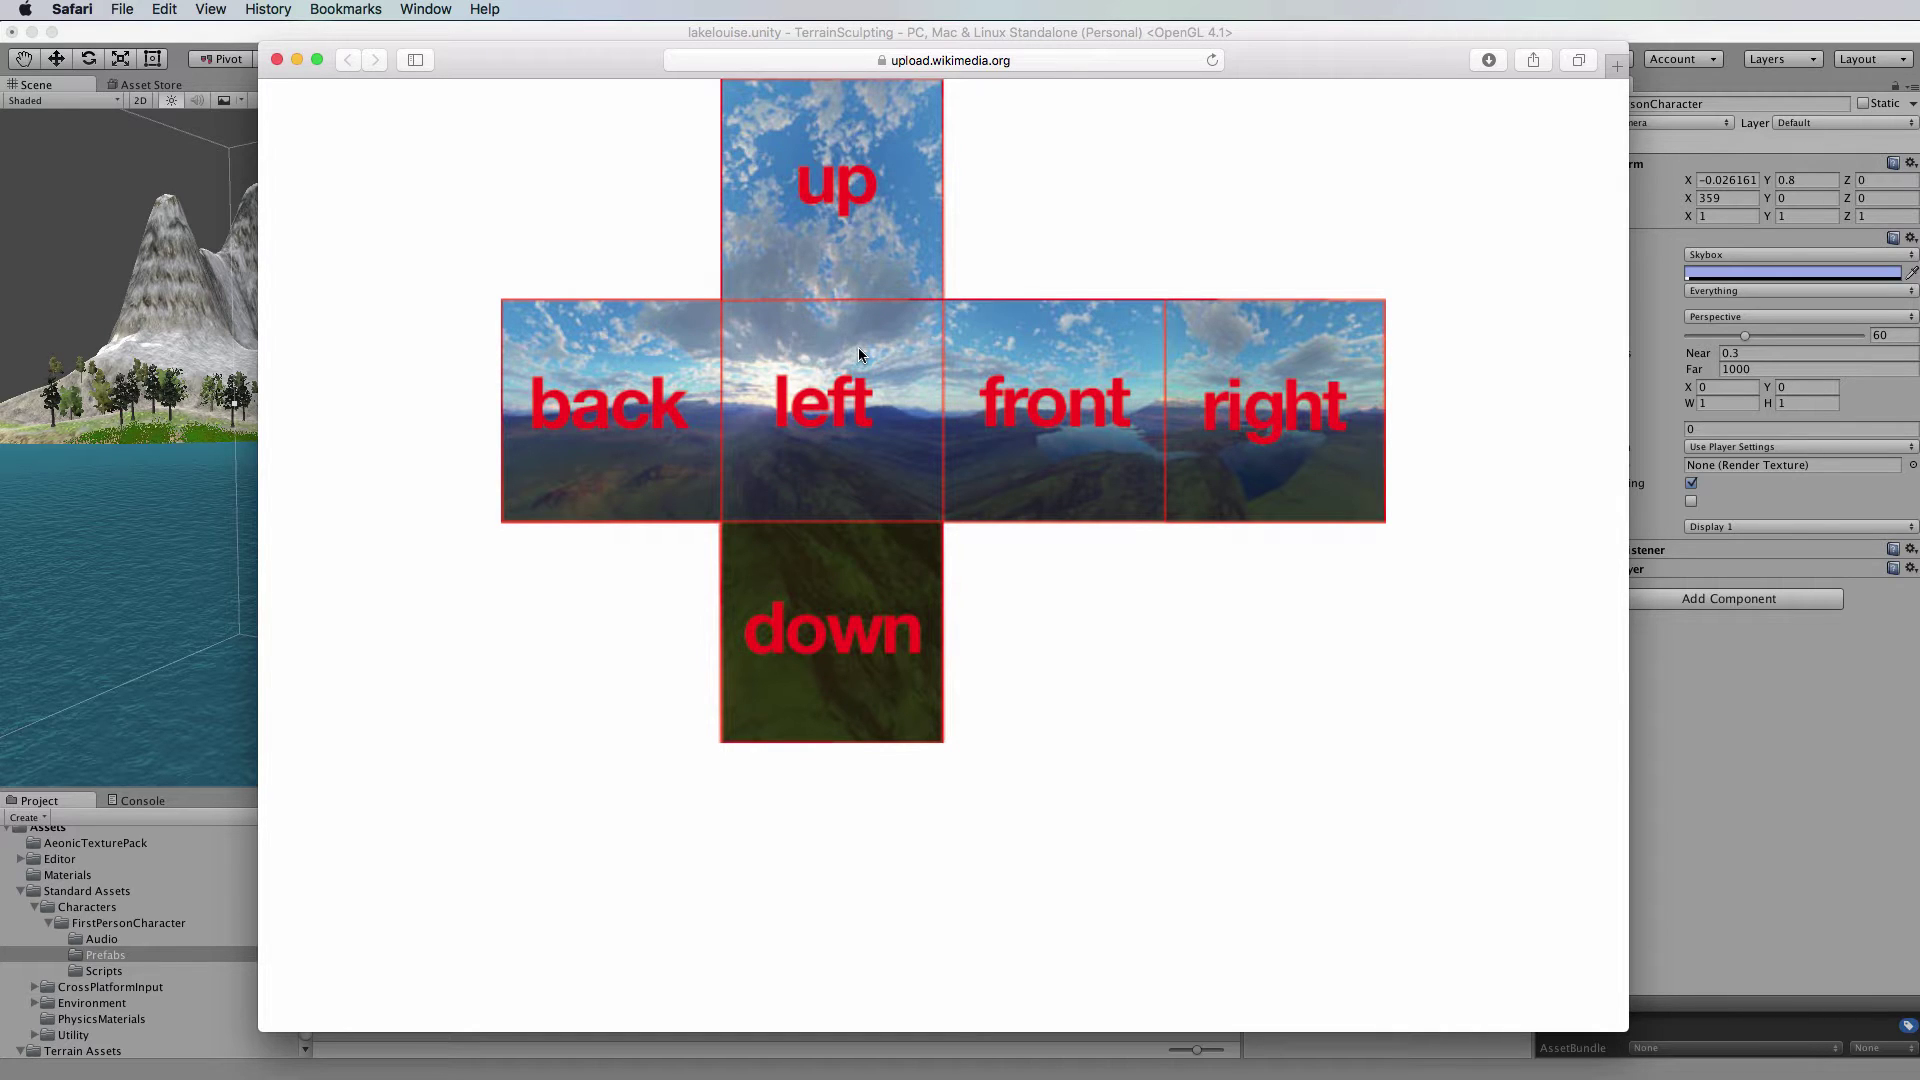
{"action": "left_click", "coordinate": [228, 35]}
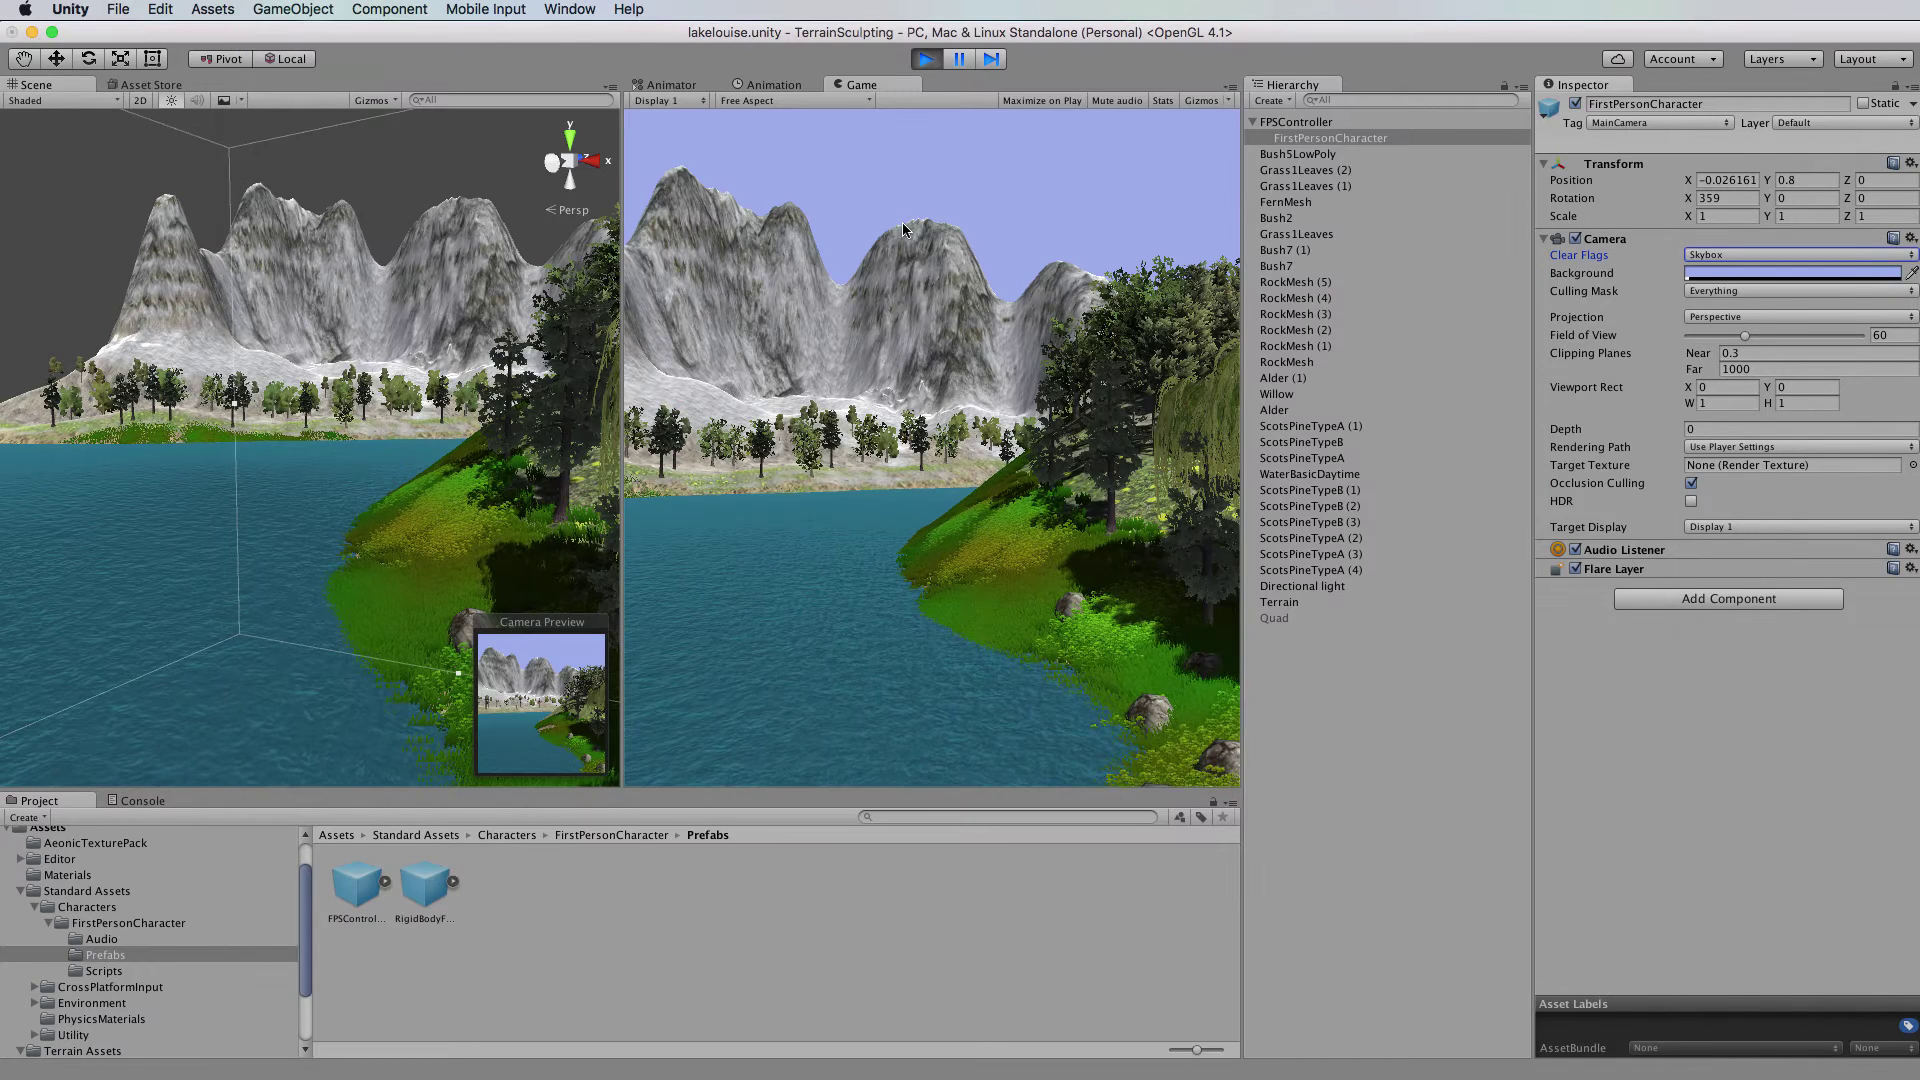
Stop the game and create a new material named sky in the Assets folder.
{"action": "left_click", "coordinate": [930, 60]}
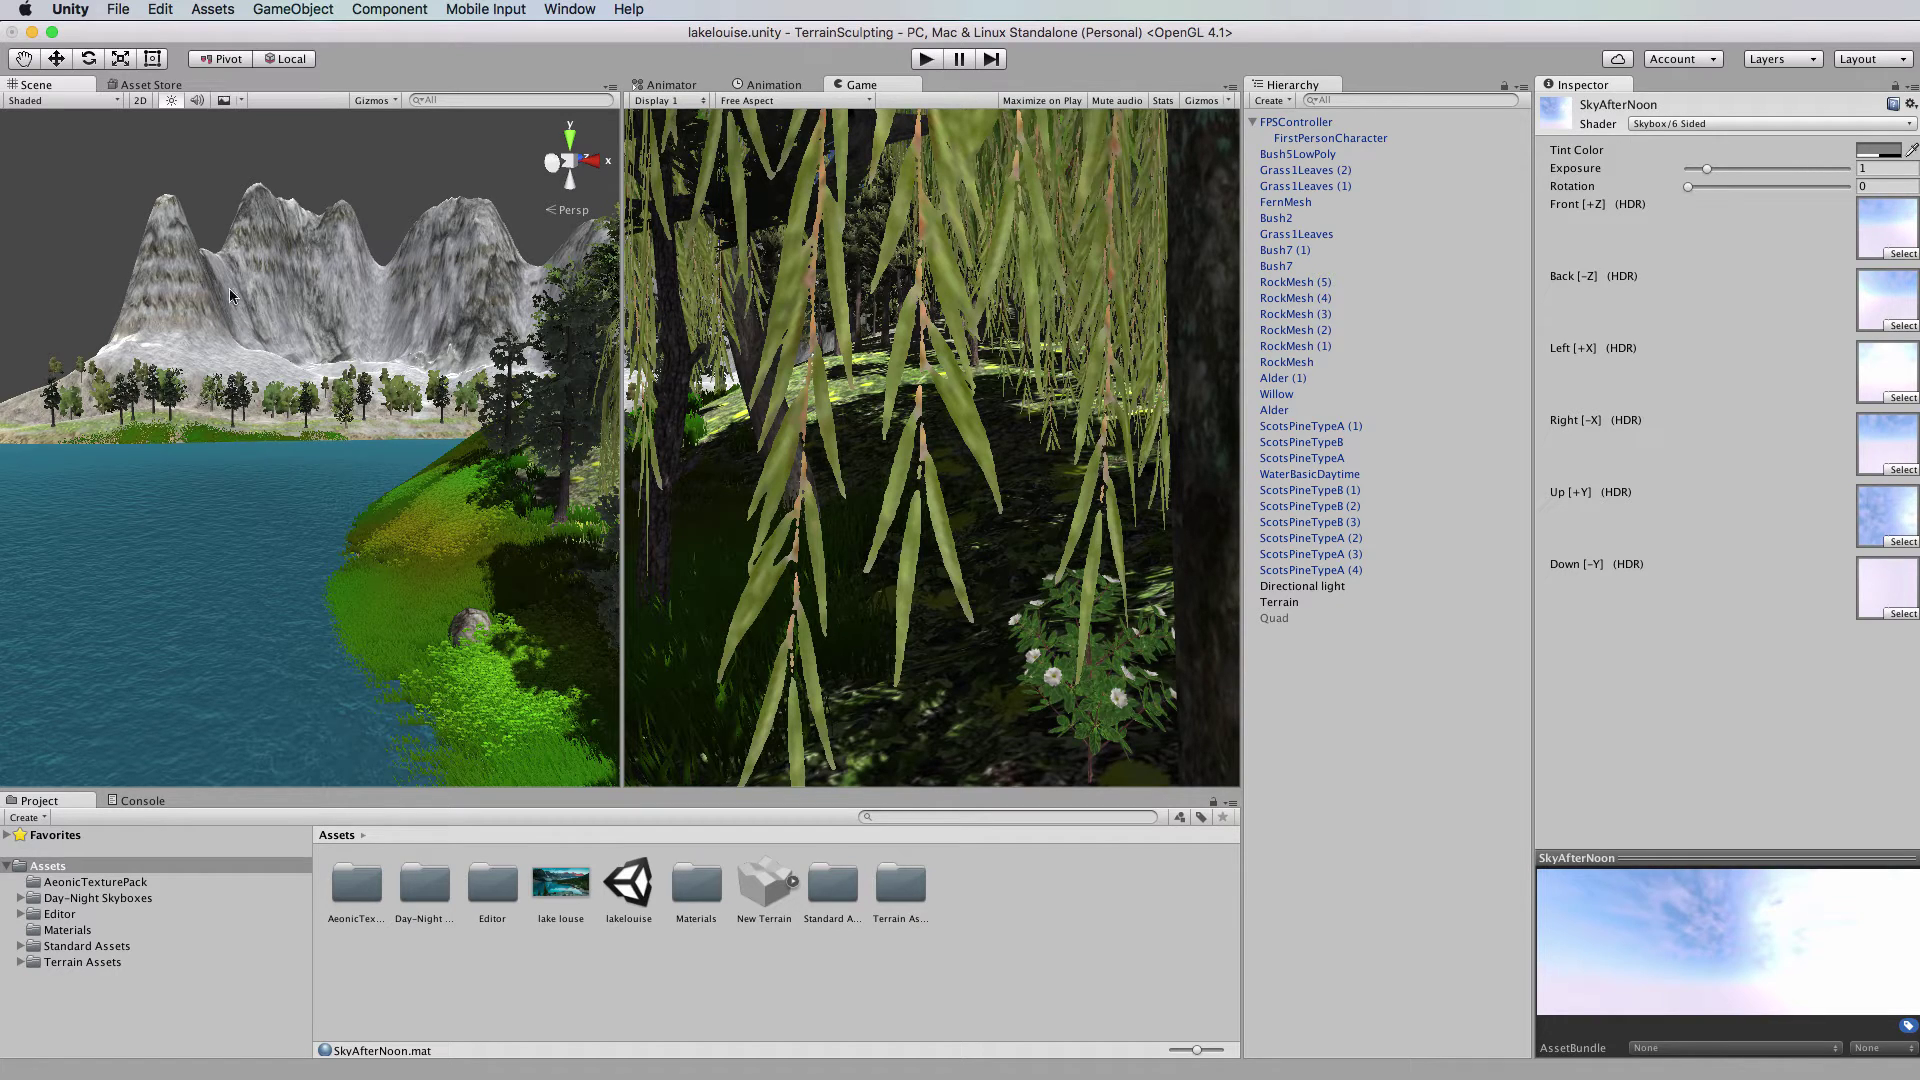
{"action": "left_click", "coordinate": [42, 820]}
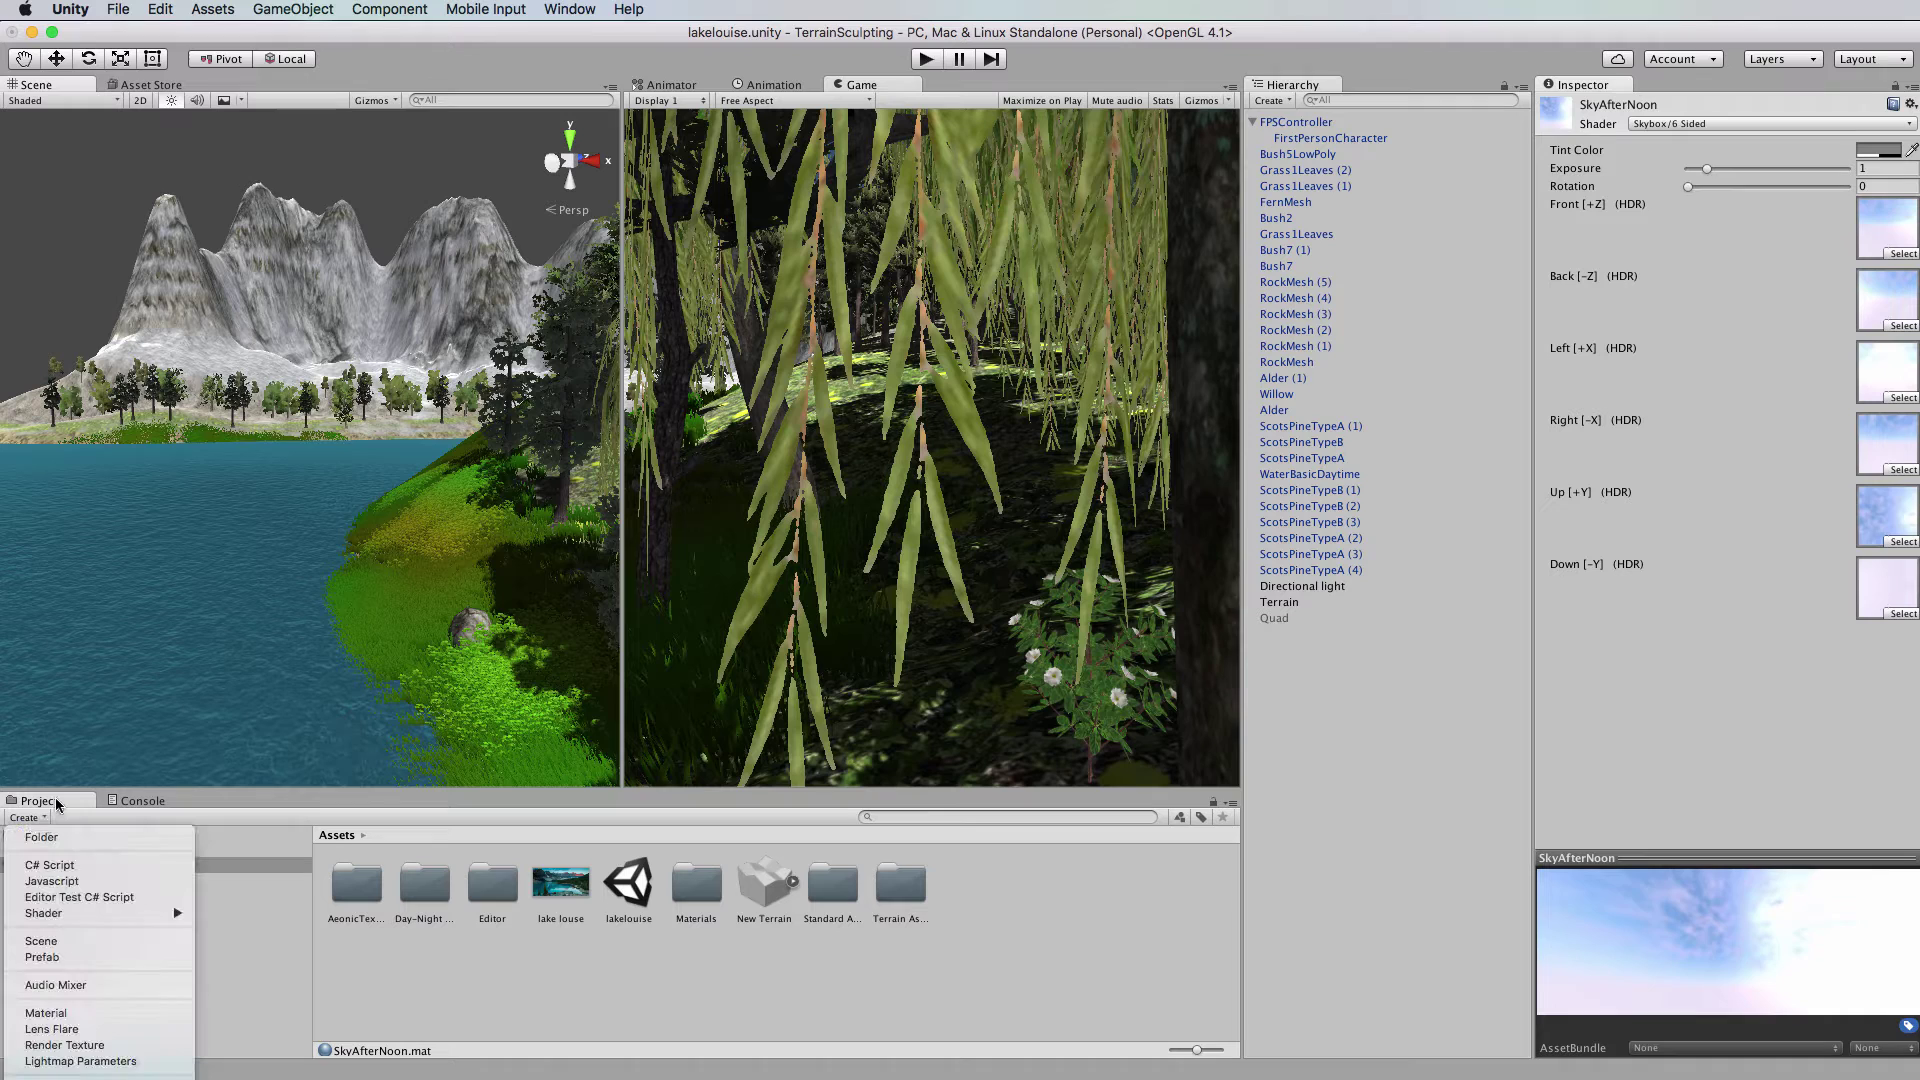
{"action": "left_click", "coordinate": [60, 1013]}
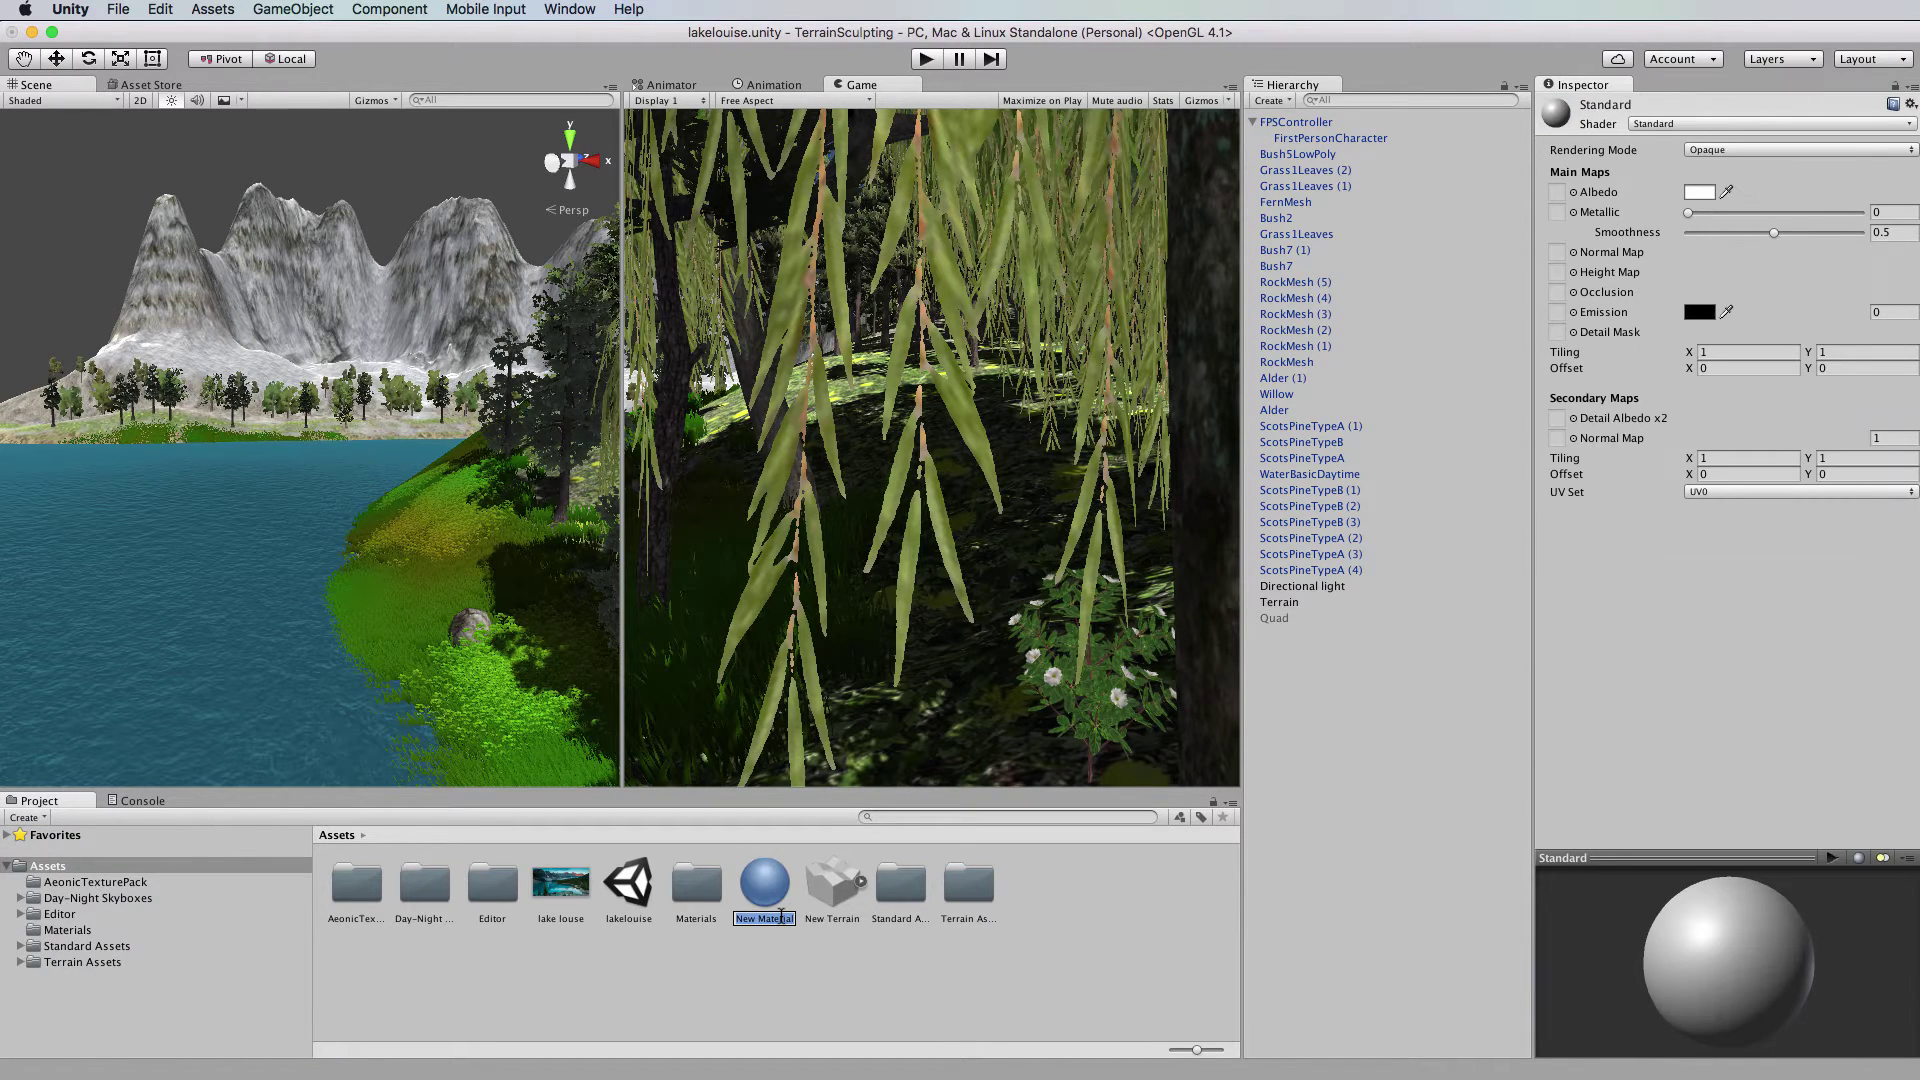
{"action": "type", "text": "sky"}
{"action": "key", "text": "Return"}
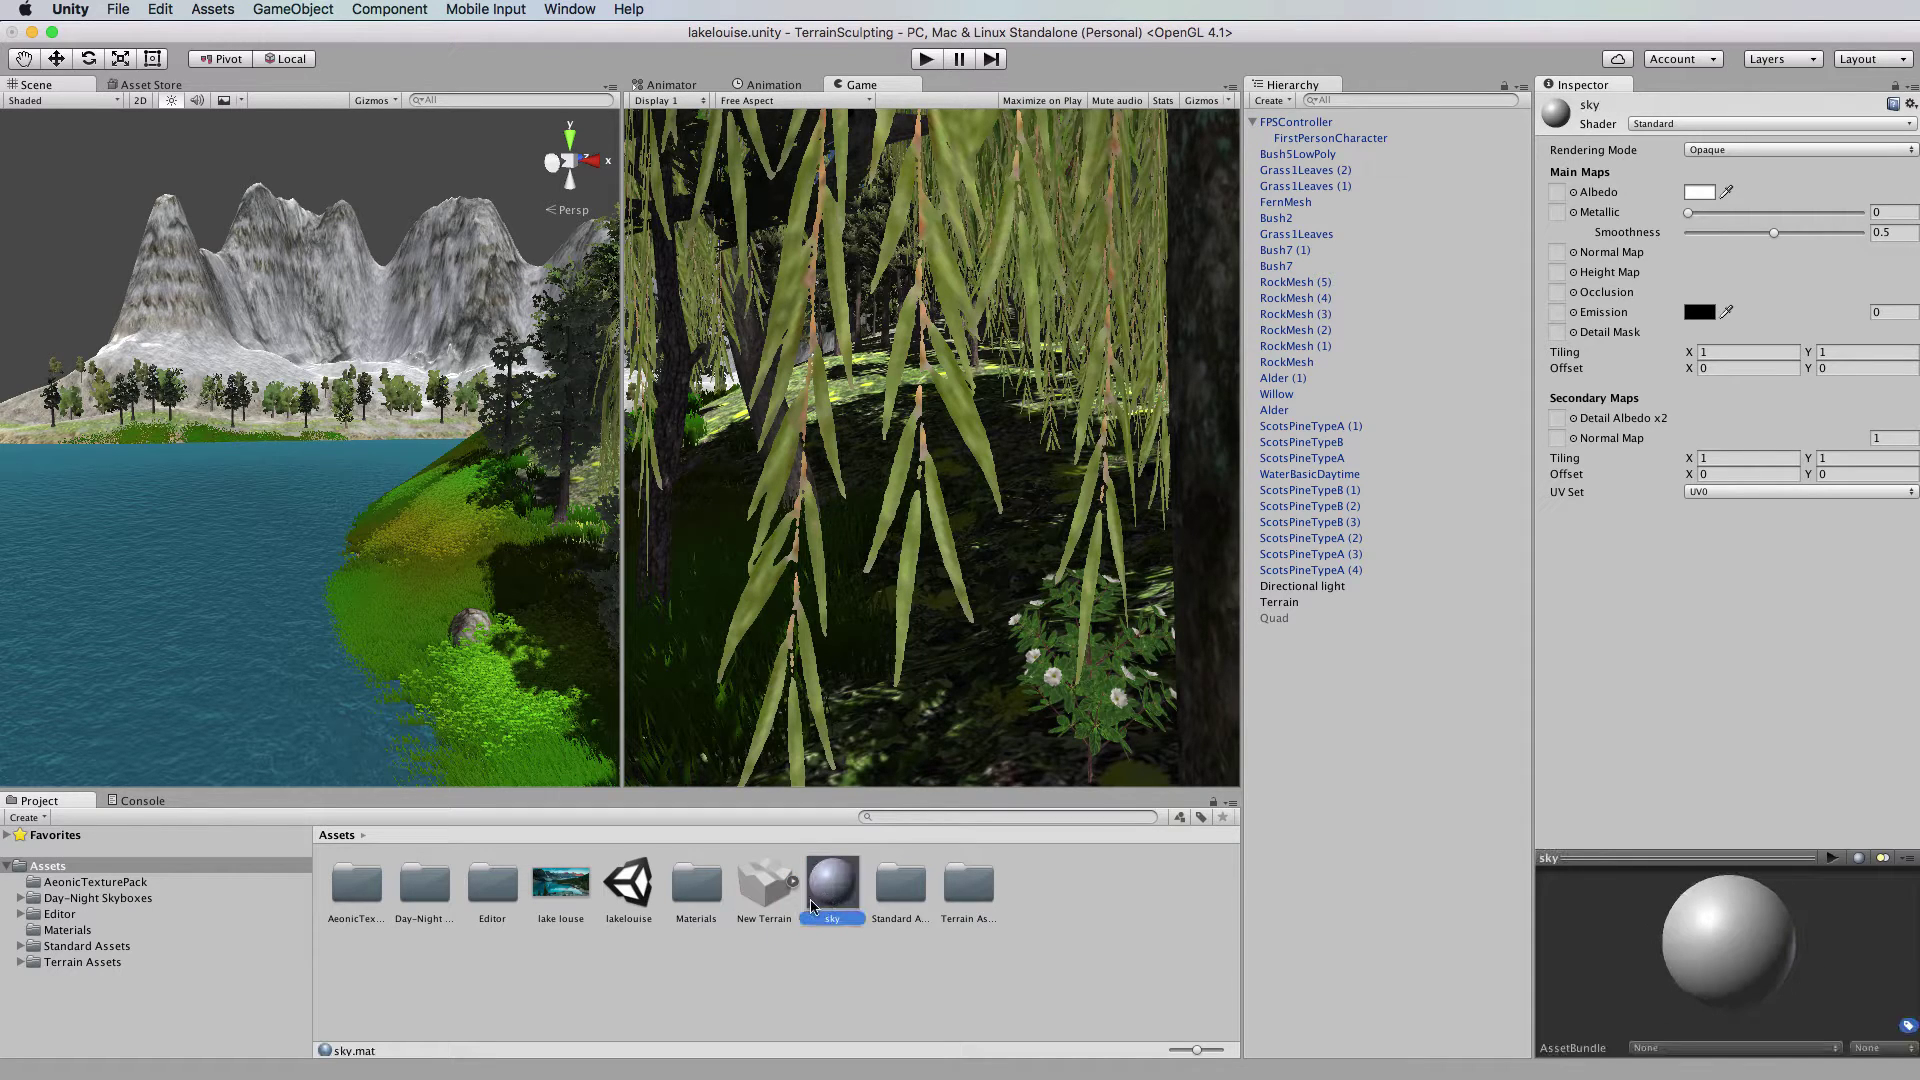
Set the sky material's shader to Skybox/6 Sided.
{"action": "left_click", "coordinate": [1711, 123]}
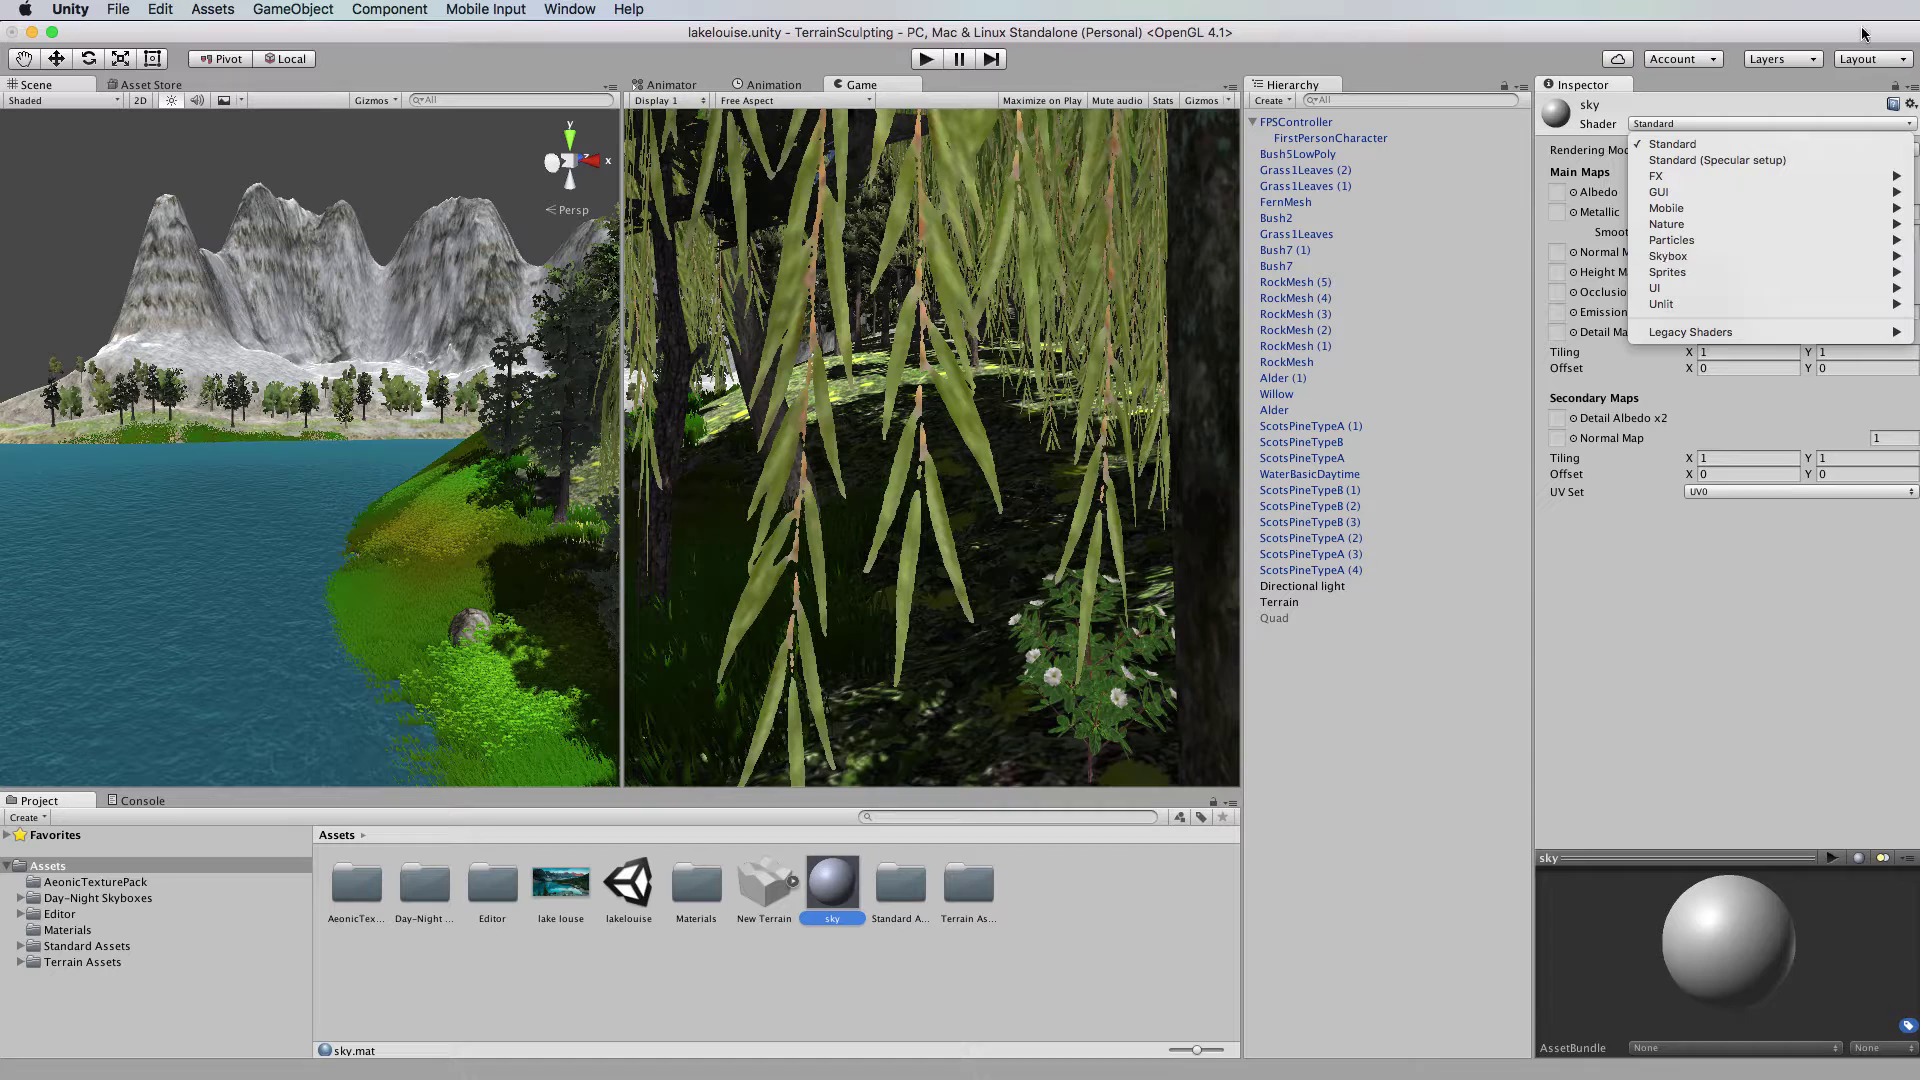
{"action": "left_click_drag", "start_coordinate": [1862, 34], "coordinate": [1711, 35]}
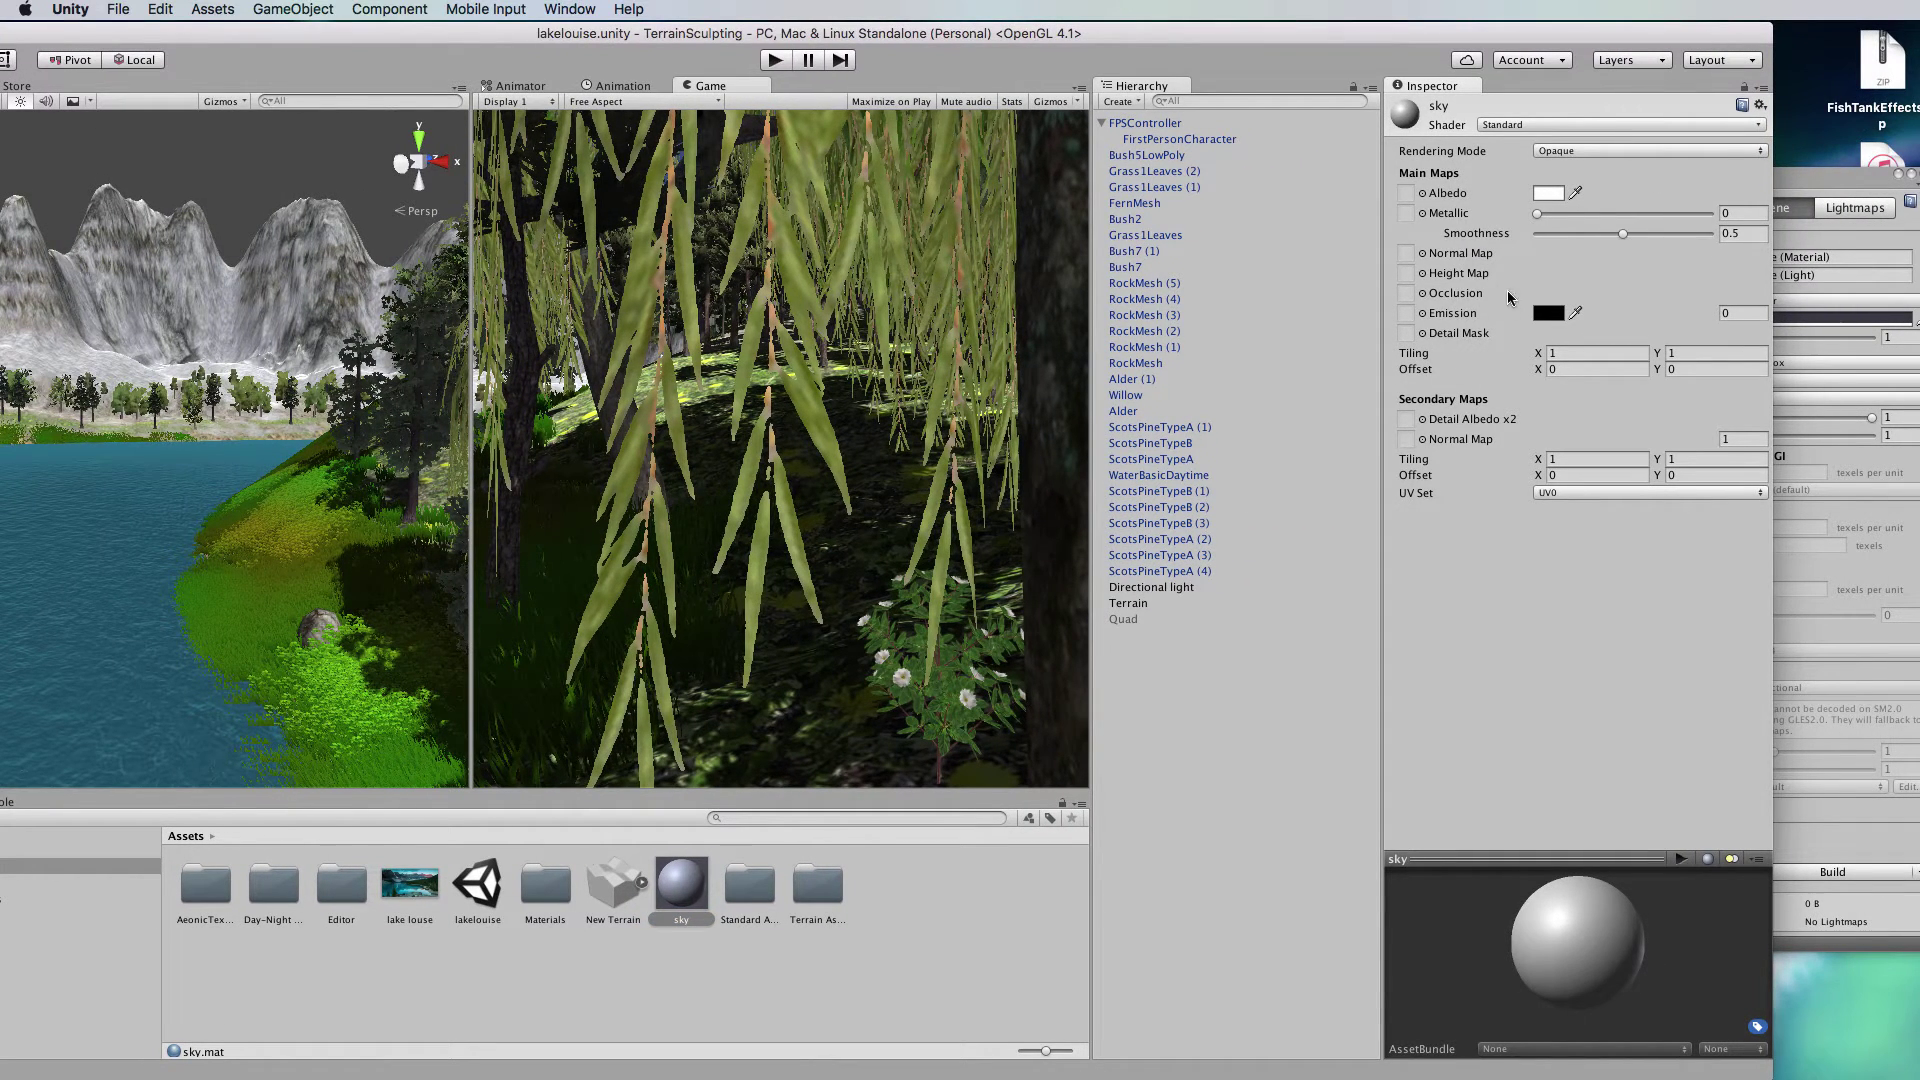
{"action": "left_click", "coordinate": [1556, 124]}
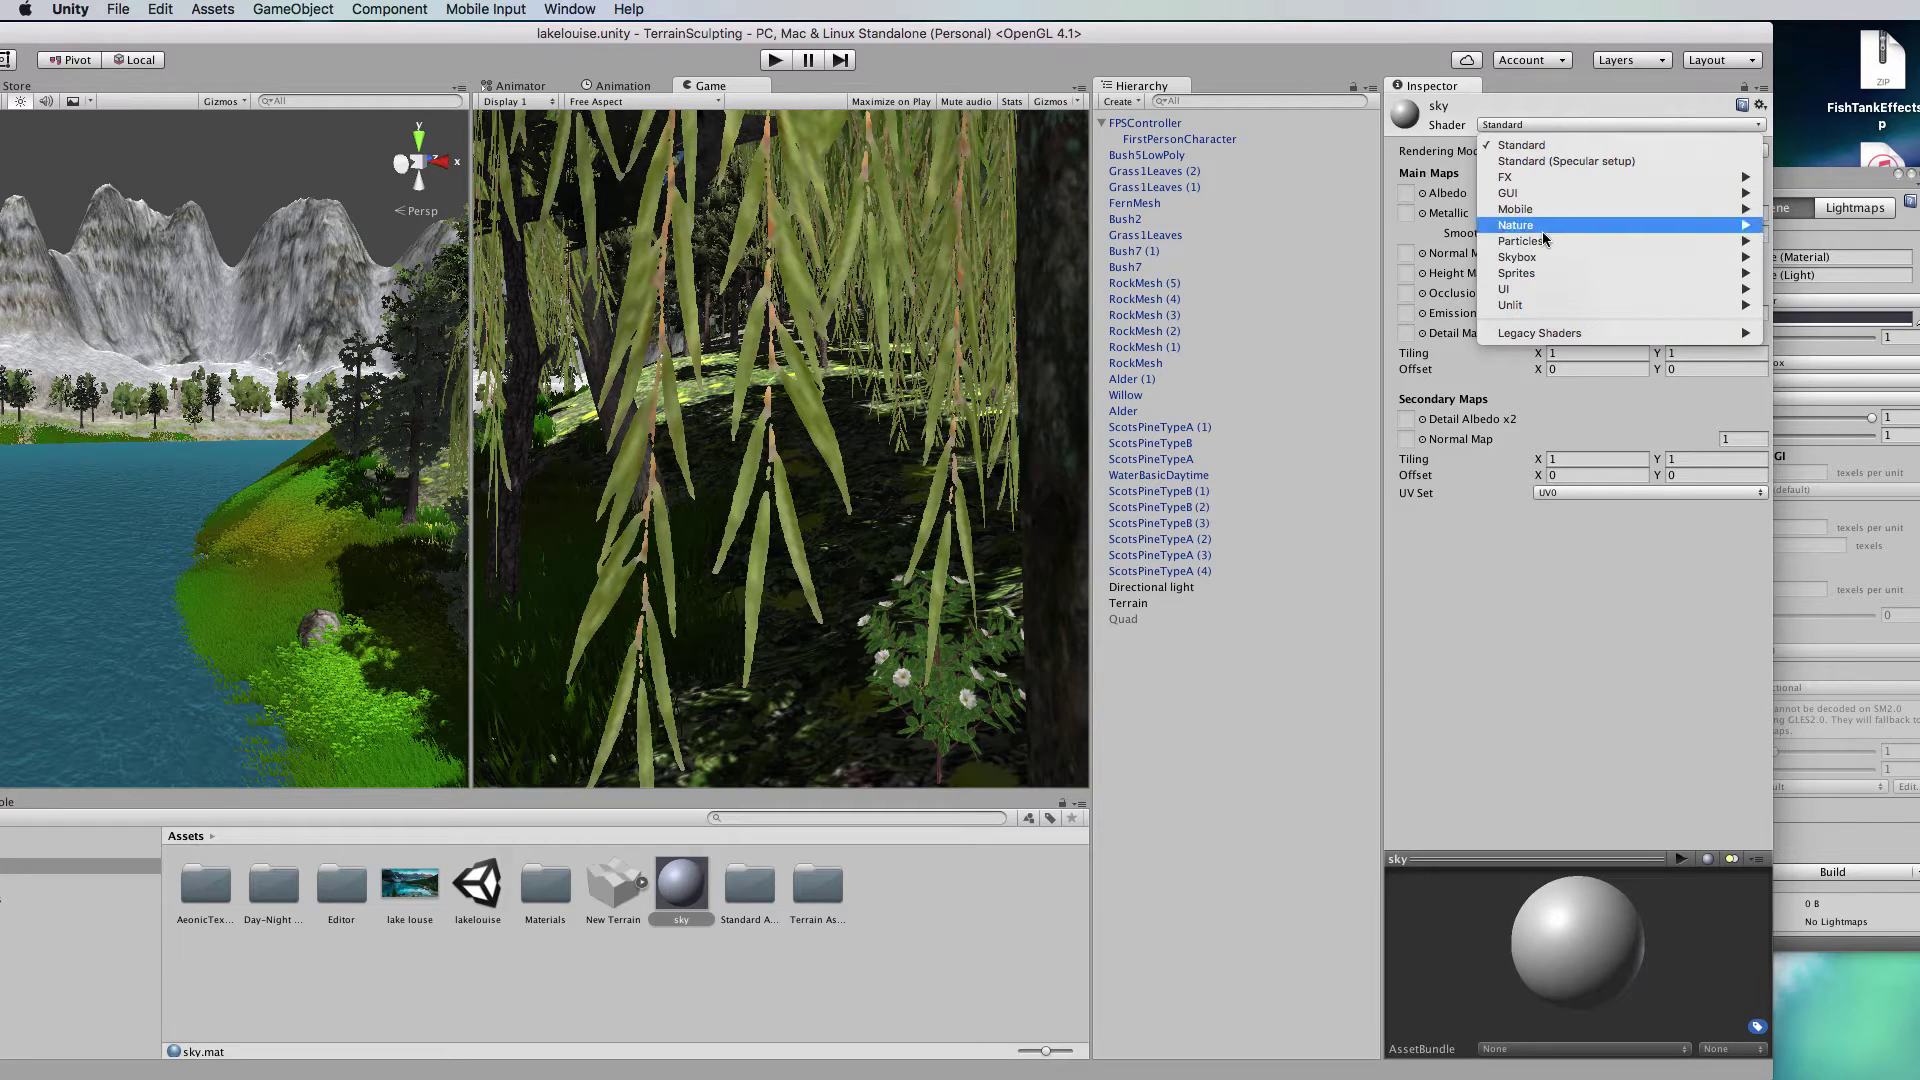
{"action": "mouse_move", "coordinate": [1540, 259]}
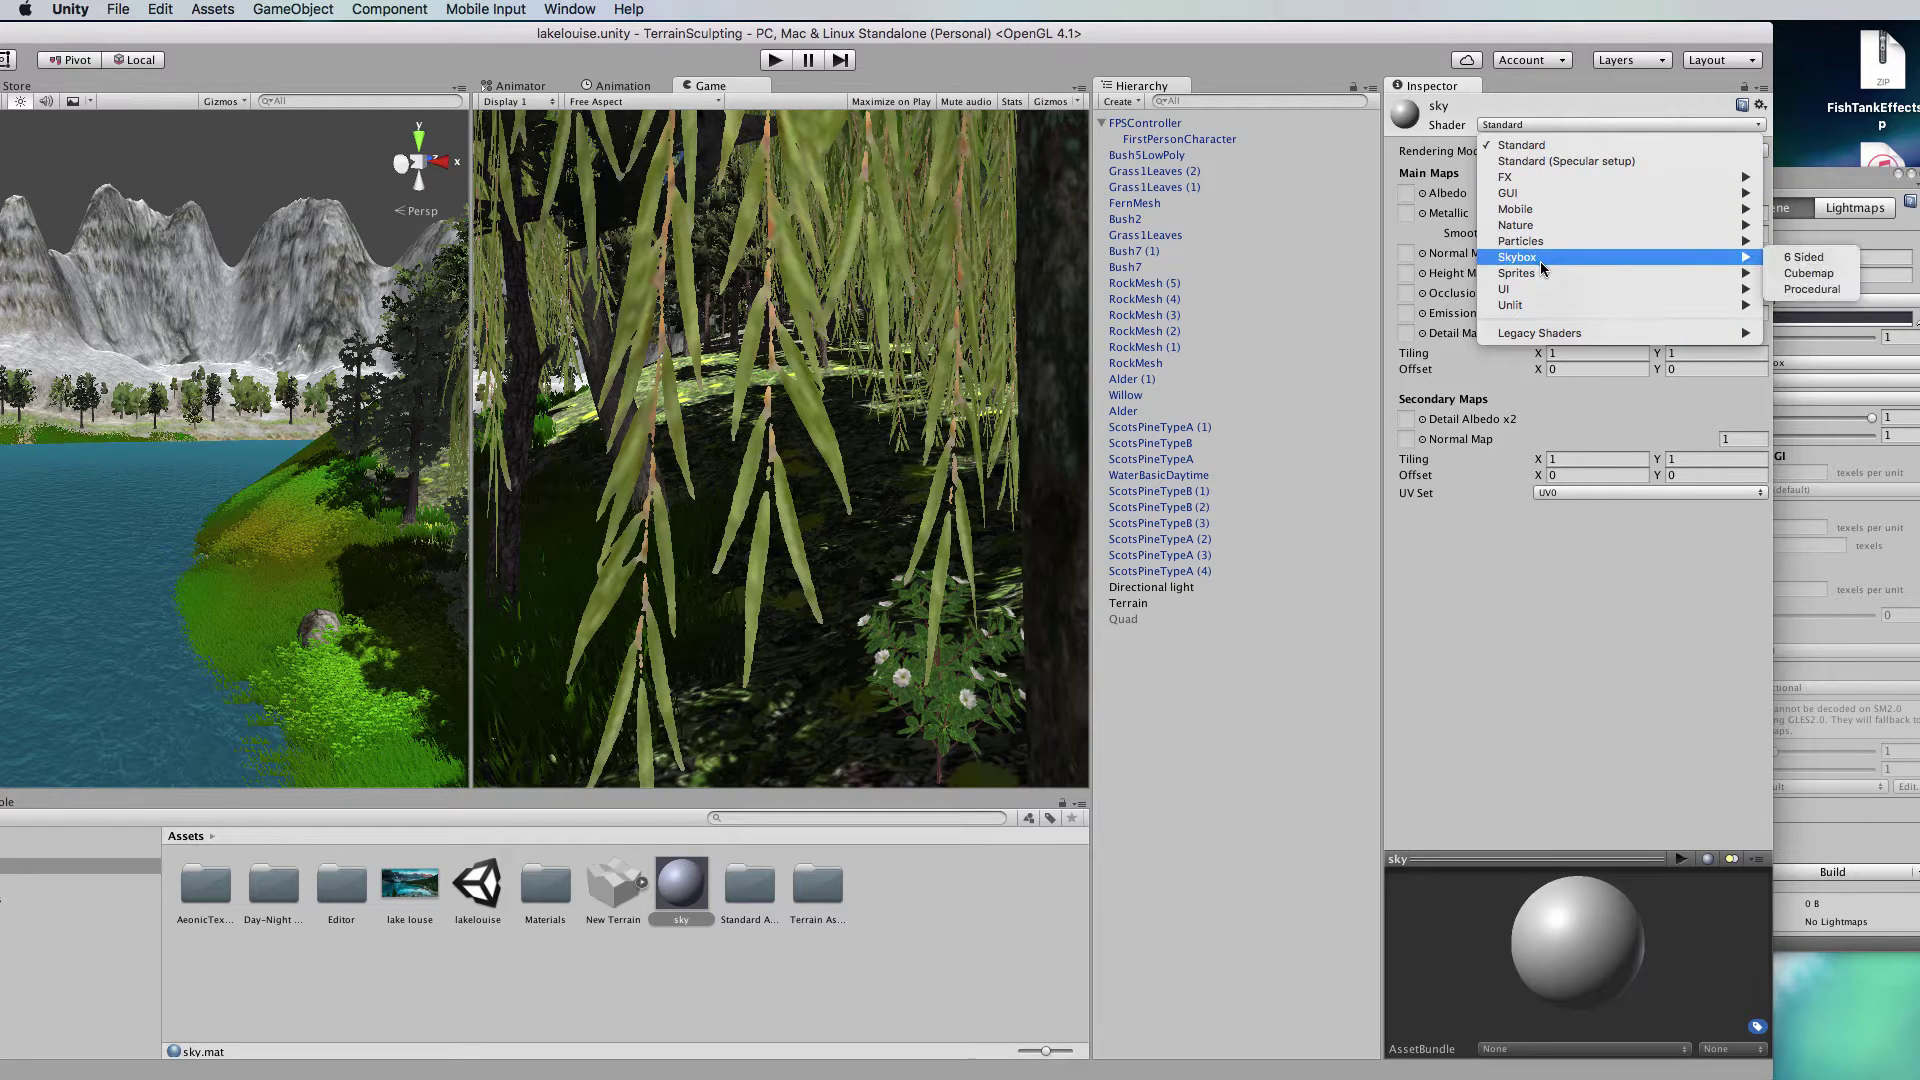
{"action": "left_click", "coordinate": [1836, 258]}
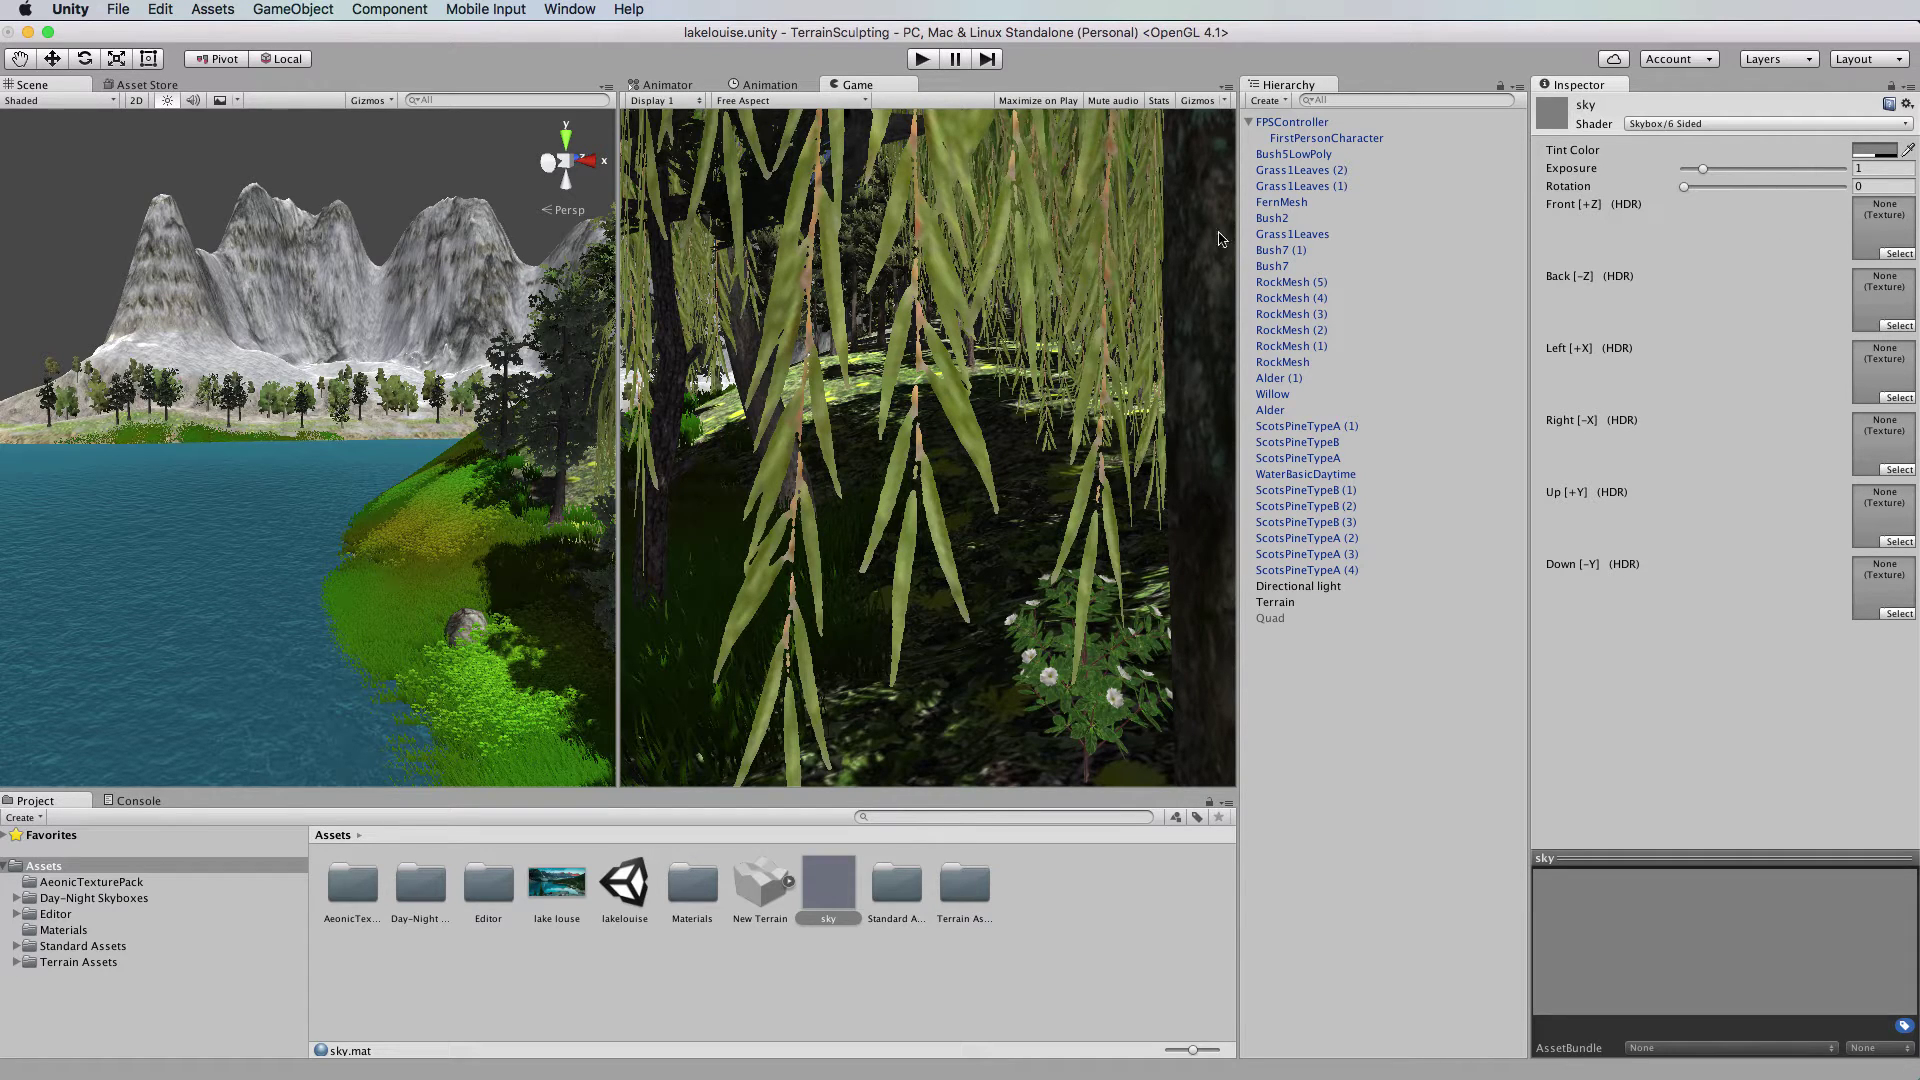
Show the 10 Skyboxes Pack : Day - Night page in the Asset Store and open the Day-Night Skyboxes Materials folder.
{"action": "left_click", "coordinate": [148, 85]}
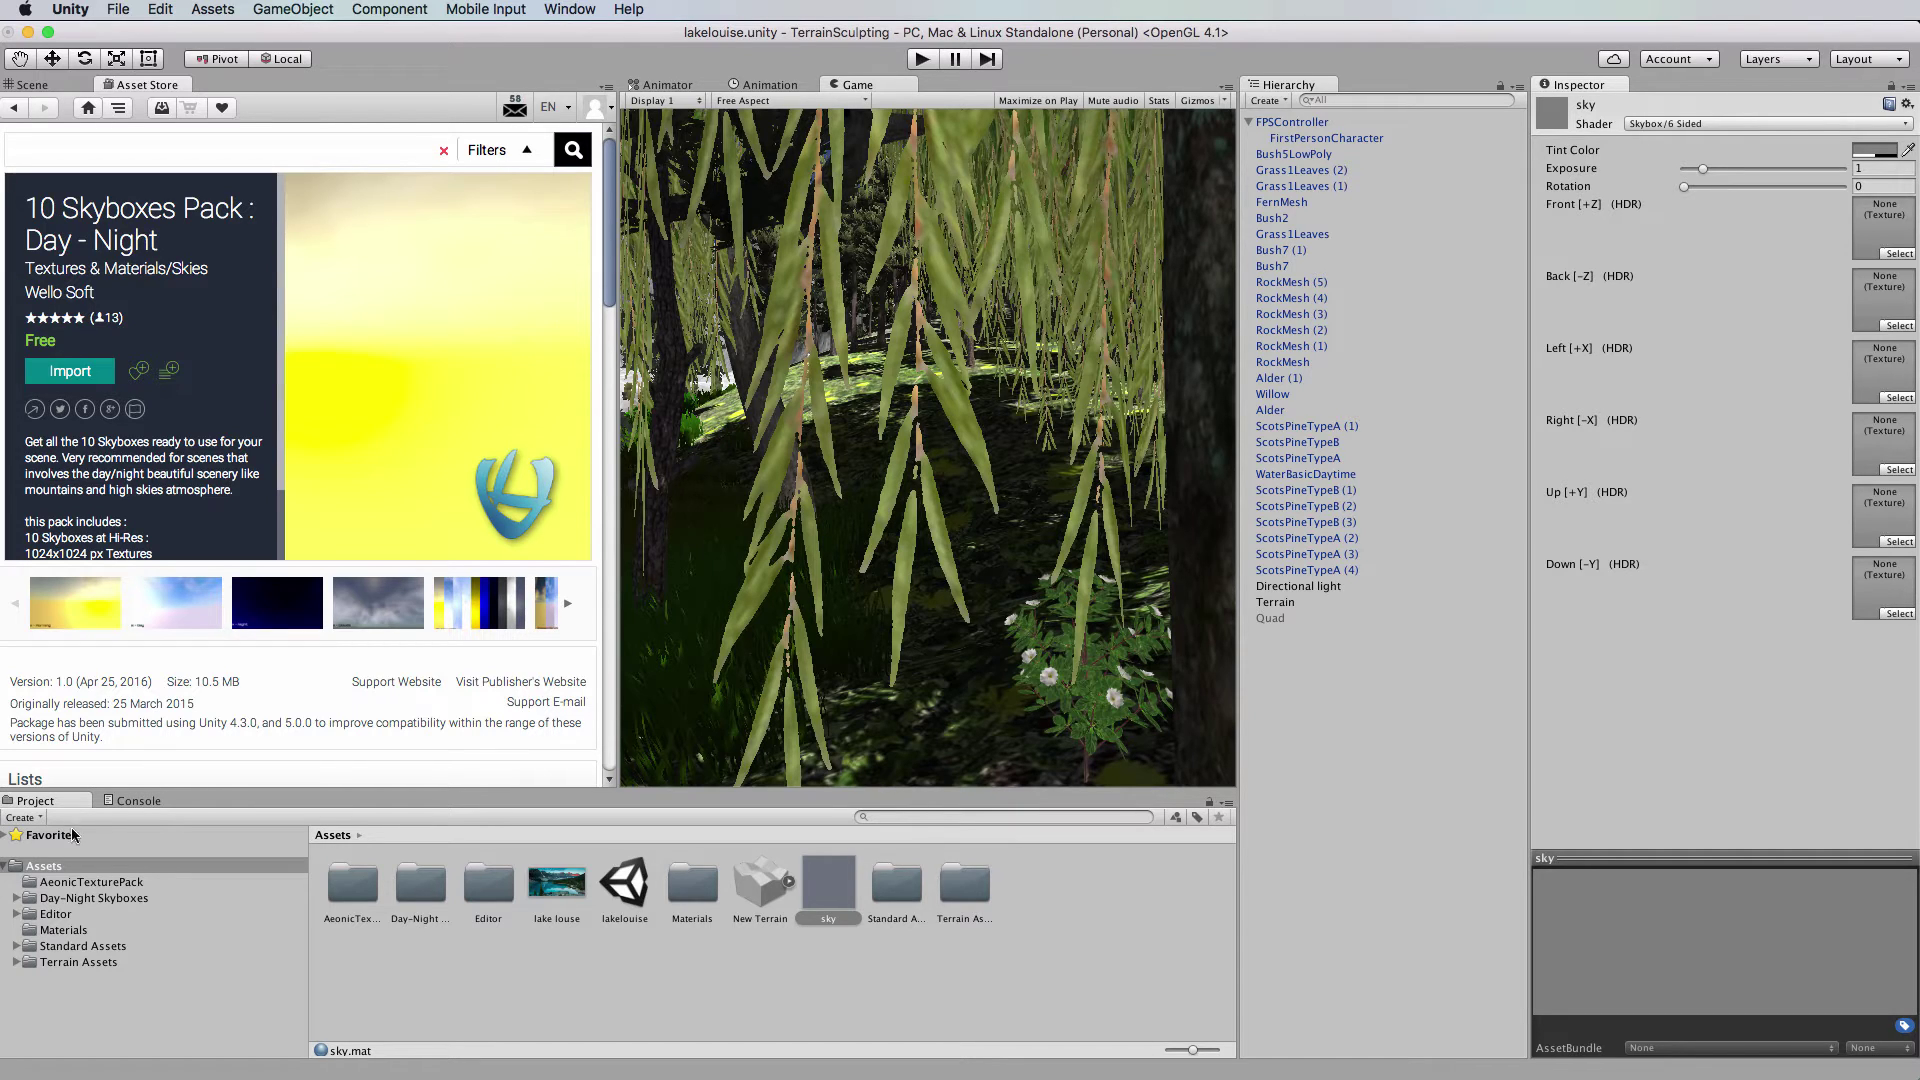
{"action": "left_click", "coordinate": [36, 900]}
{"action": "left_click", "coordinate": [16, 898]}
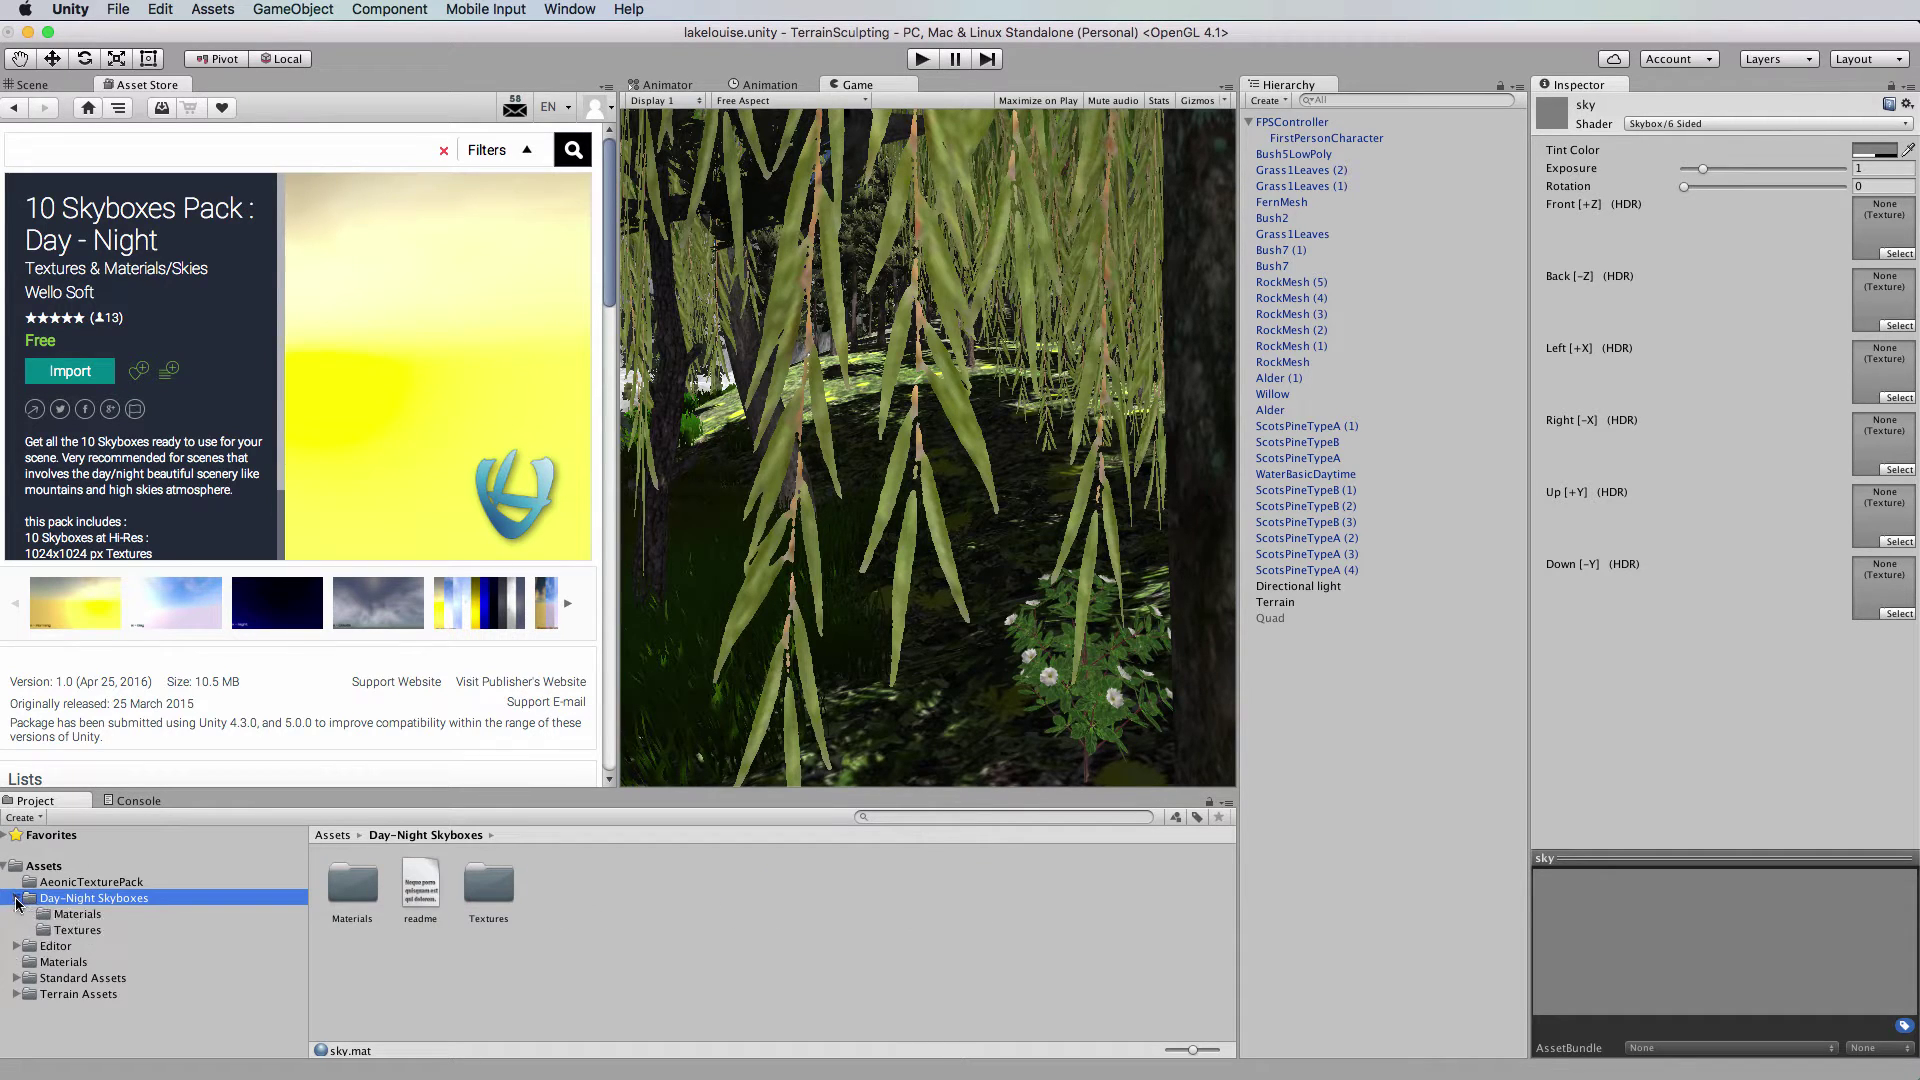
{"action": "left_click", "coordinate": [99, 915]}
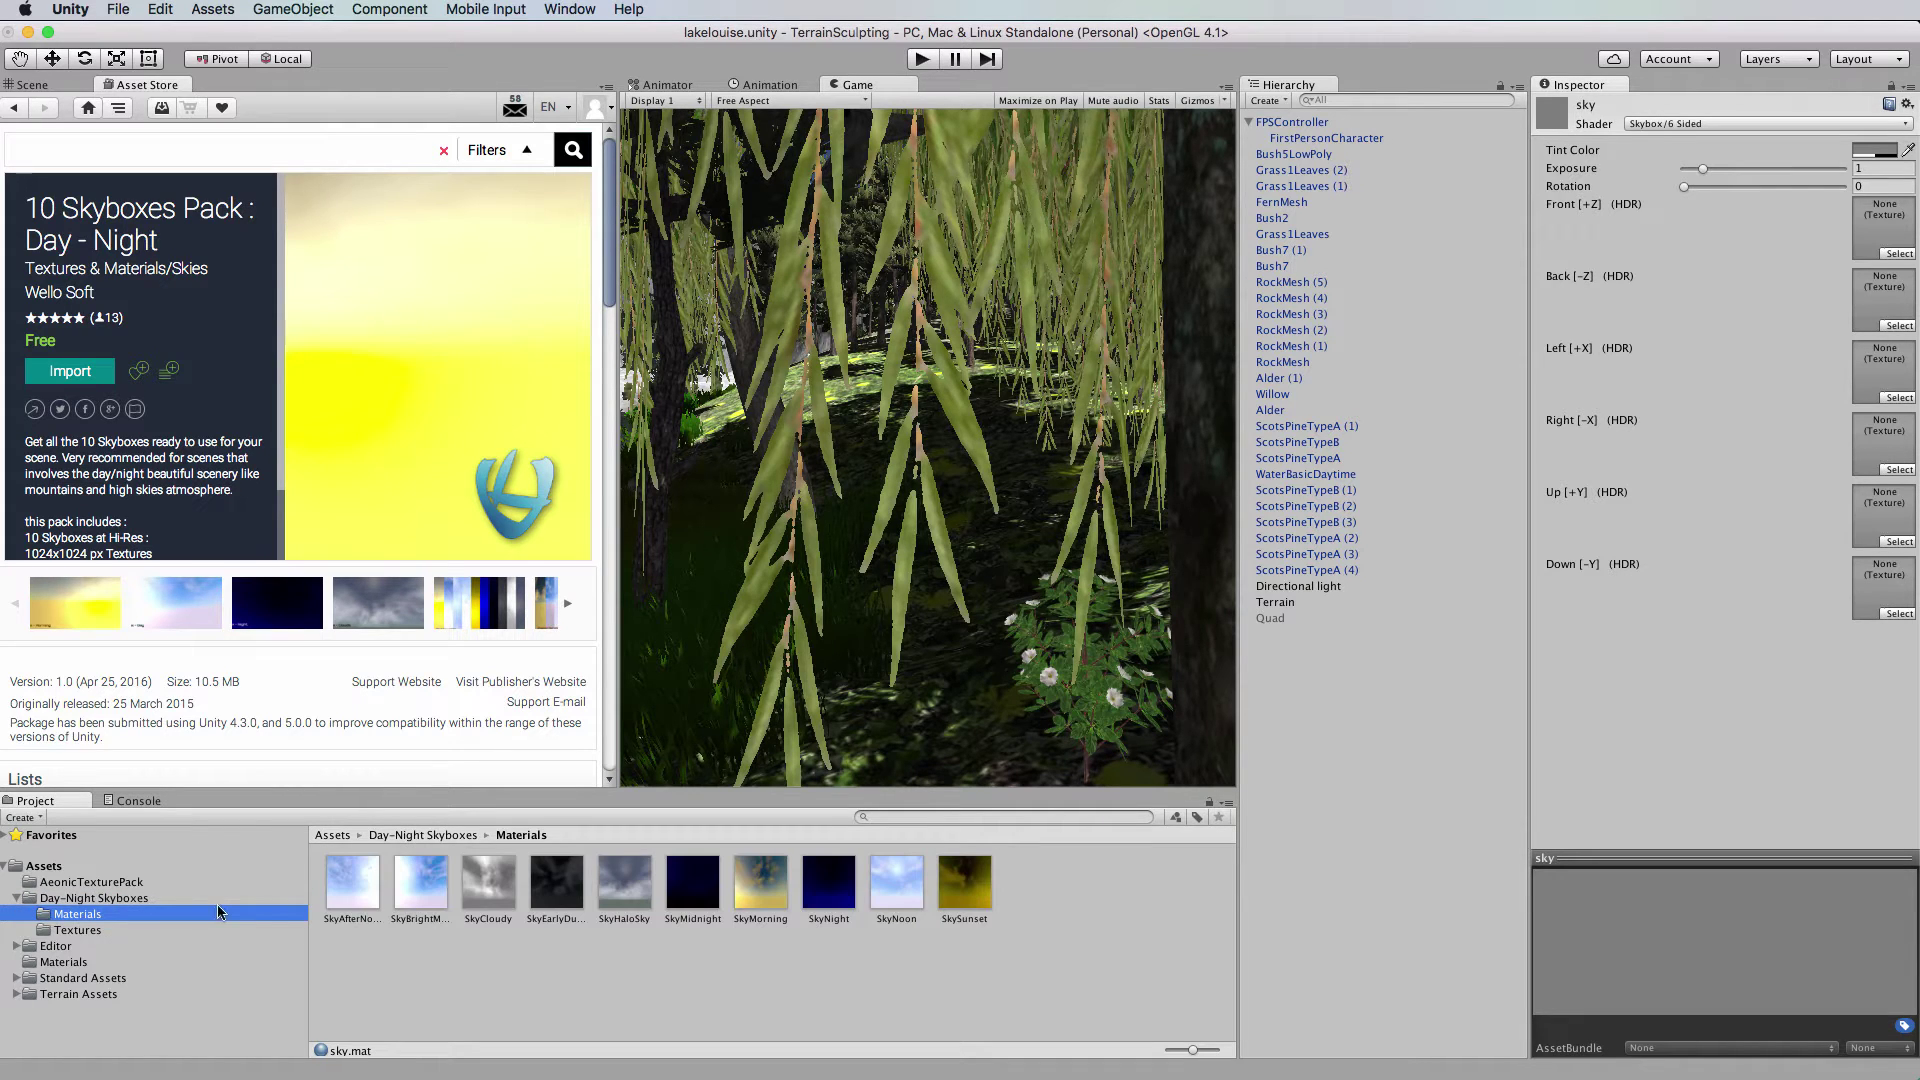
Preview the Day-Night skybox materials one by one from SkyAfterNoon to SkySunset, returning to SkyAfterNoon.
{"action": "left_click", "coordinate": [352, 897]}
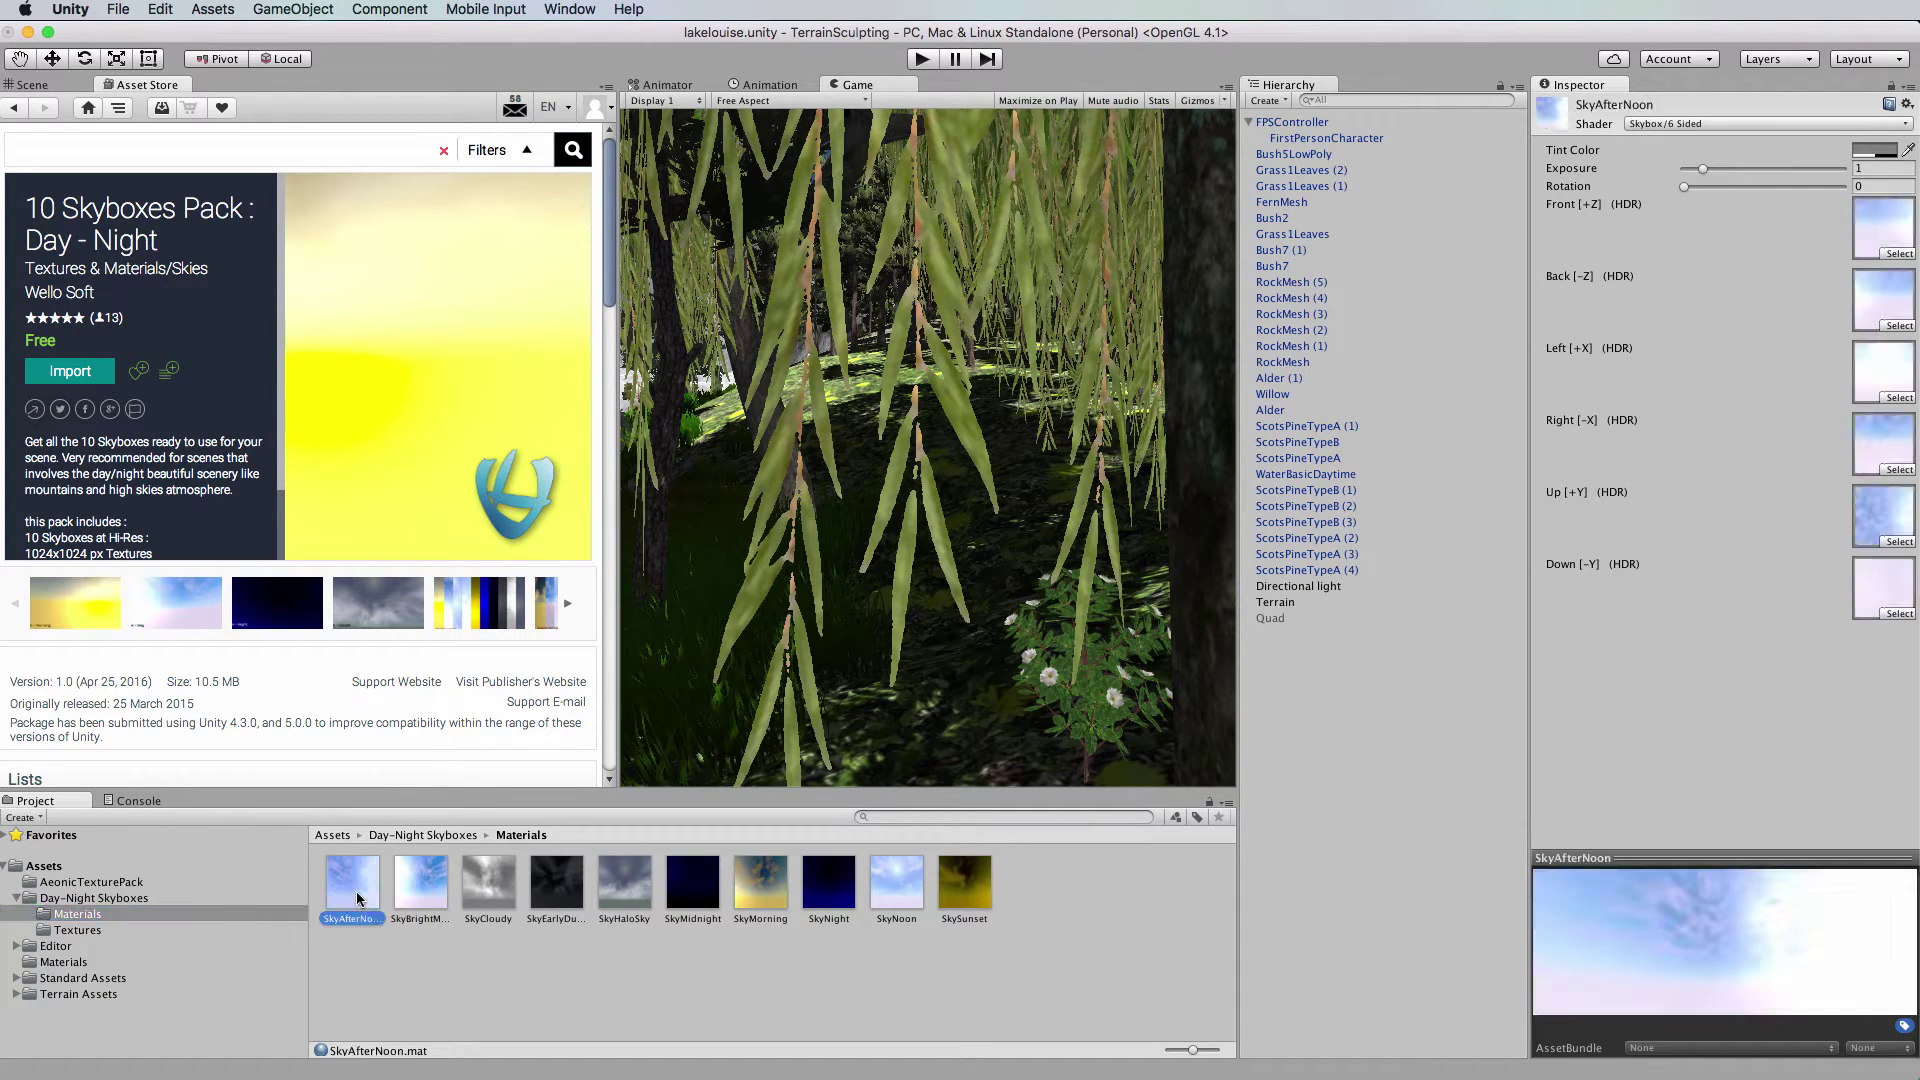
{"action": "left_click", "coordinate": [430, 890]}
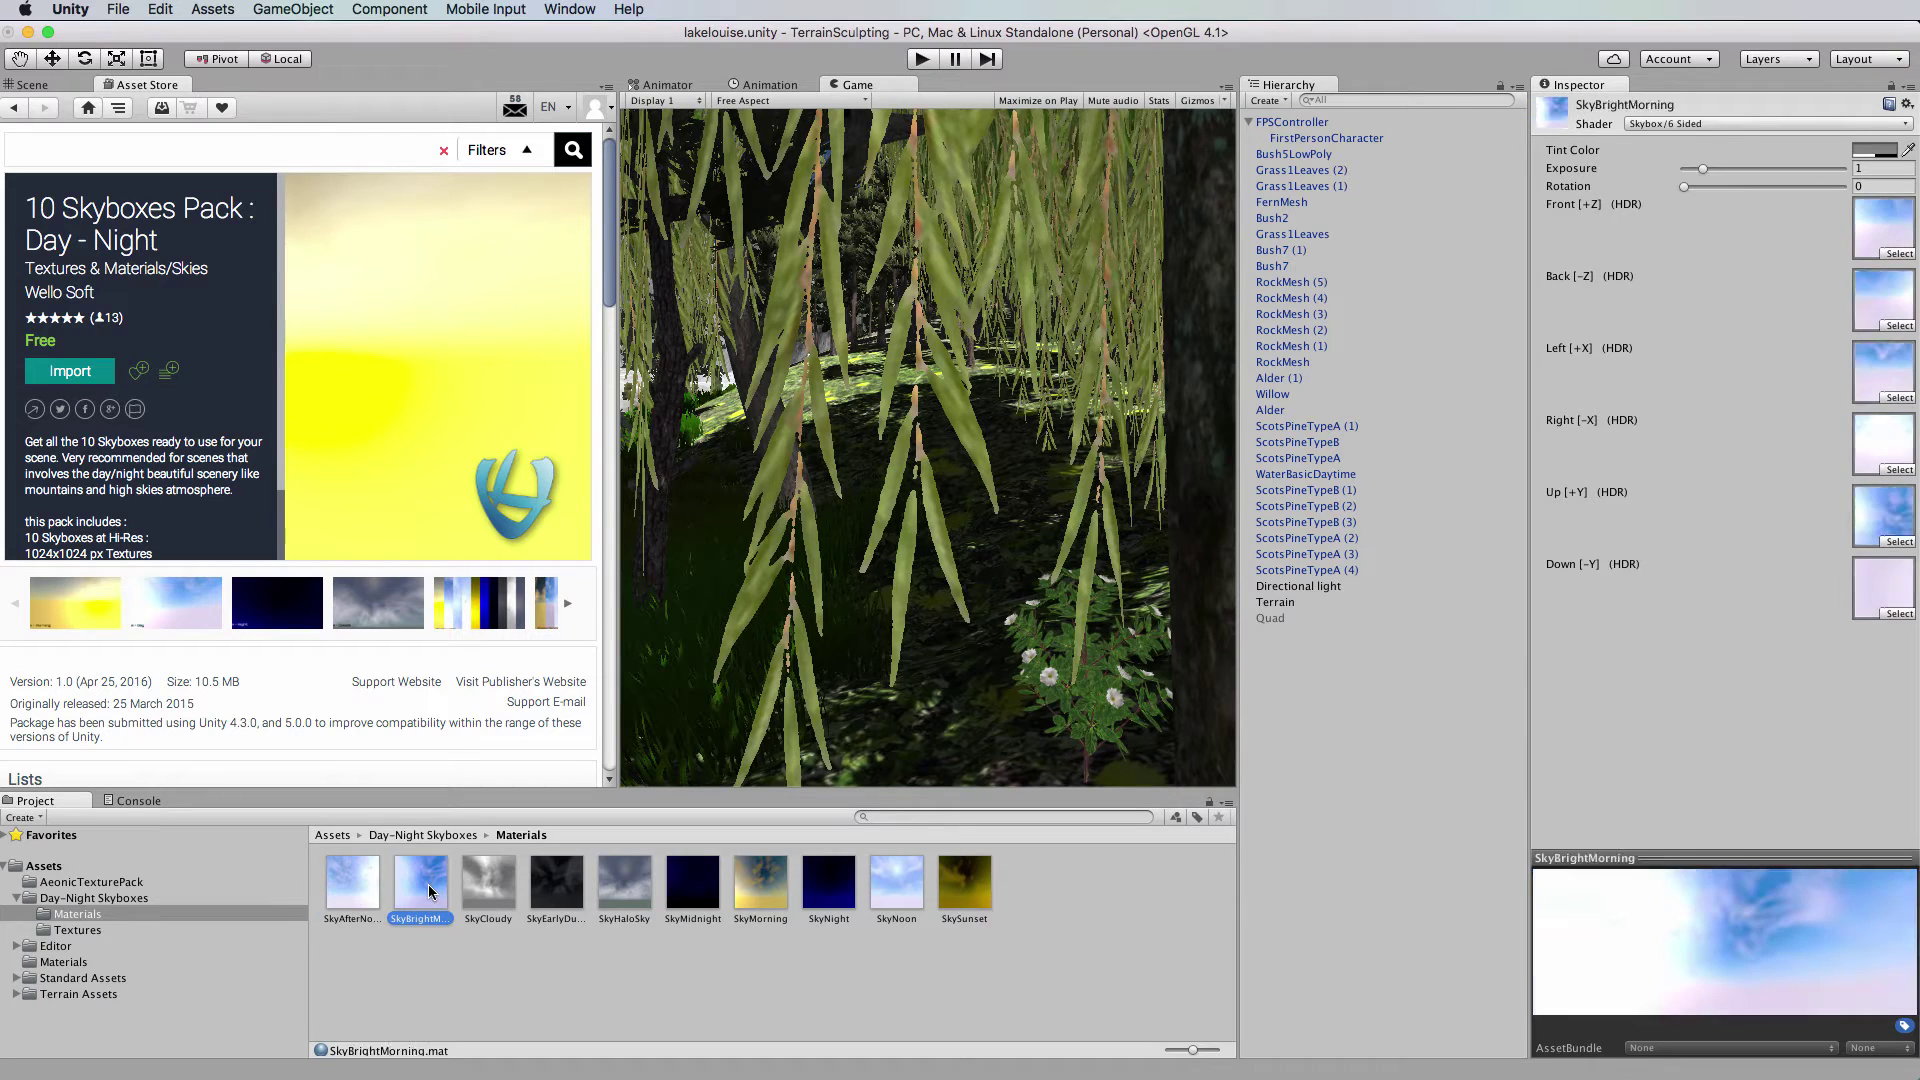
{"action": "left_click", "coordinate": [492, 885]}
{"action": "left_click", "coordinate": [557, 885]}
{"action": "left_click", "coordinate": [622, 884]}
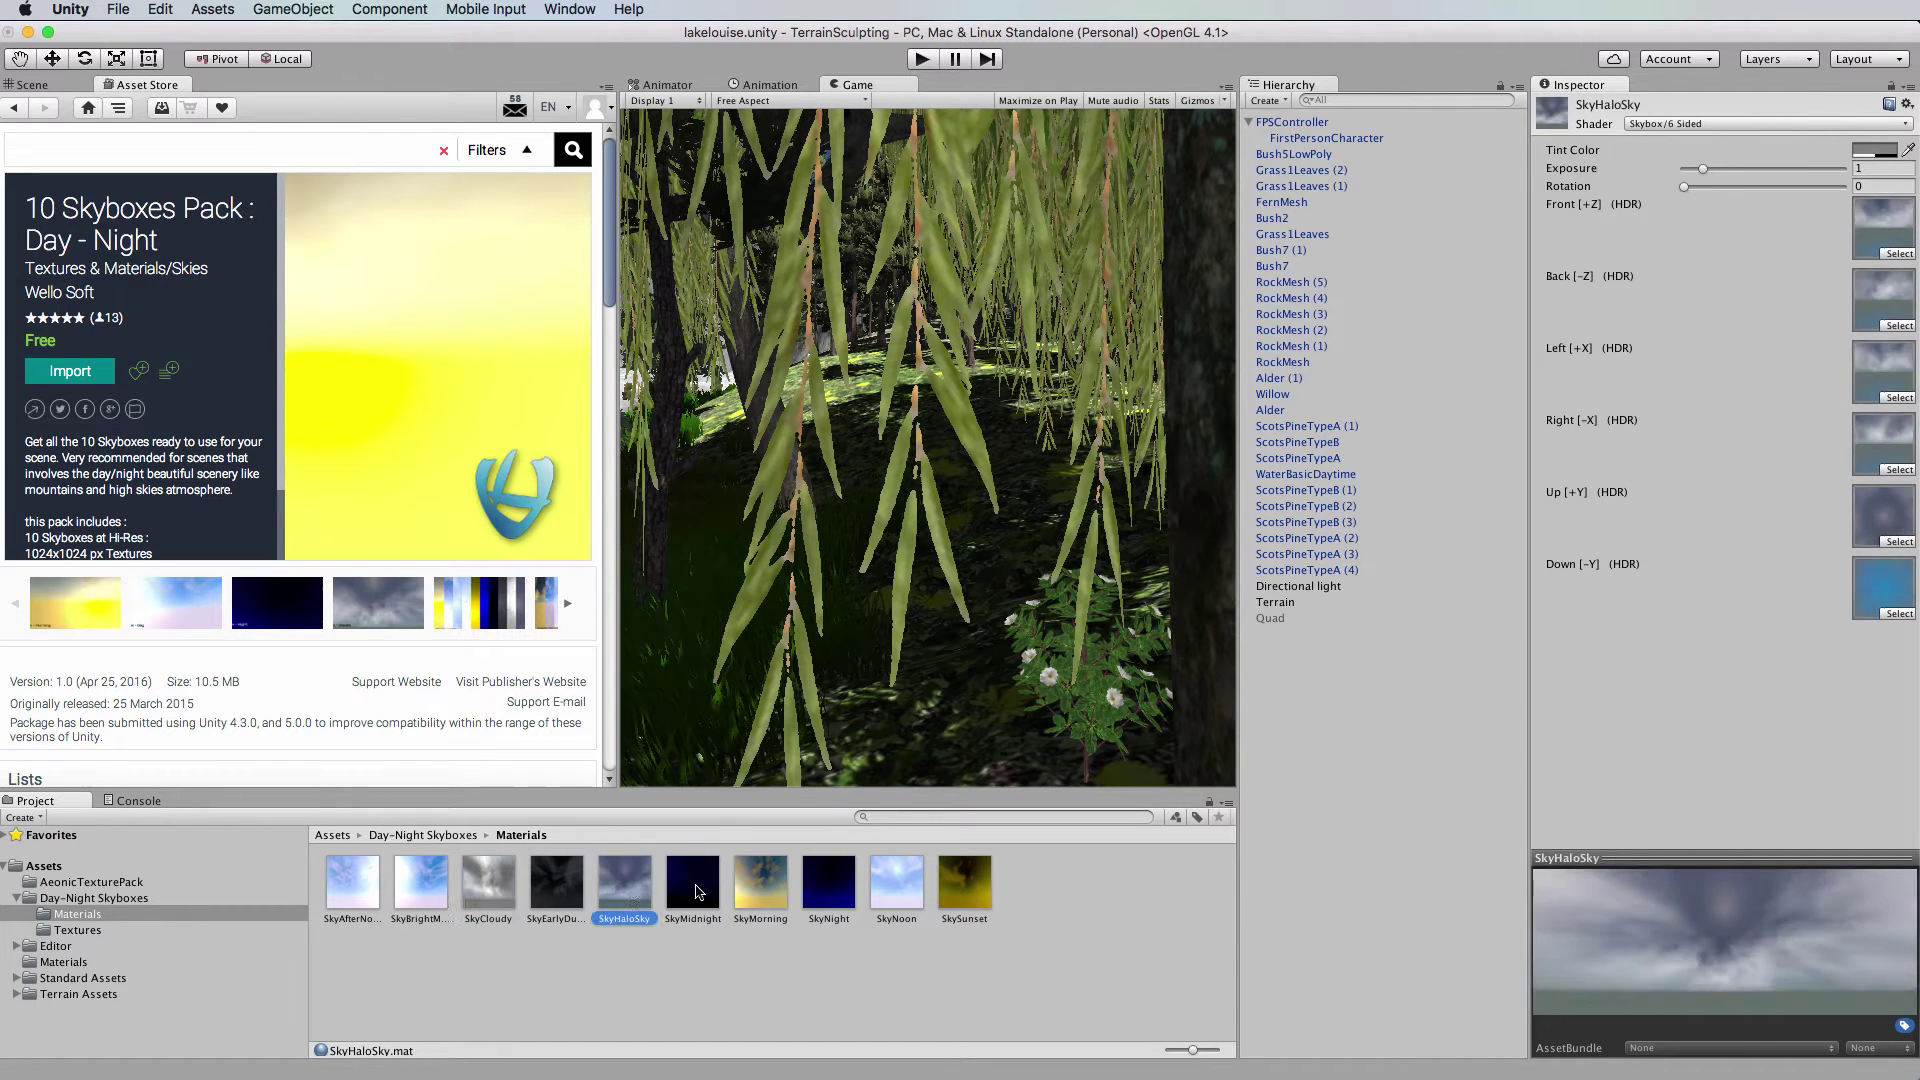
{"action": "left_click", "coordinate": [693, 882]}
{"action": "left_click", "coordinate": [776, 878]}
{"action": "left_click", "coordinate": [842, 891]}
{"action": "left_click", "coordinate": [896, 884]}
{"action": "left_click", "coordinate": [964, 885]}
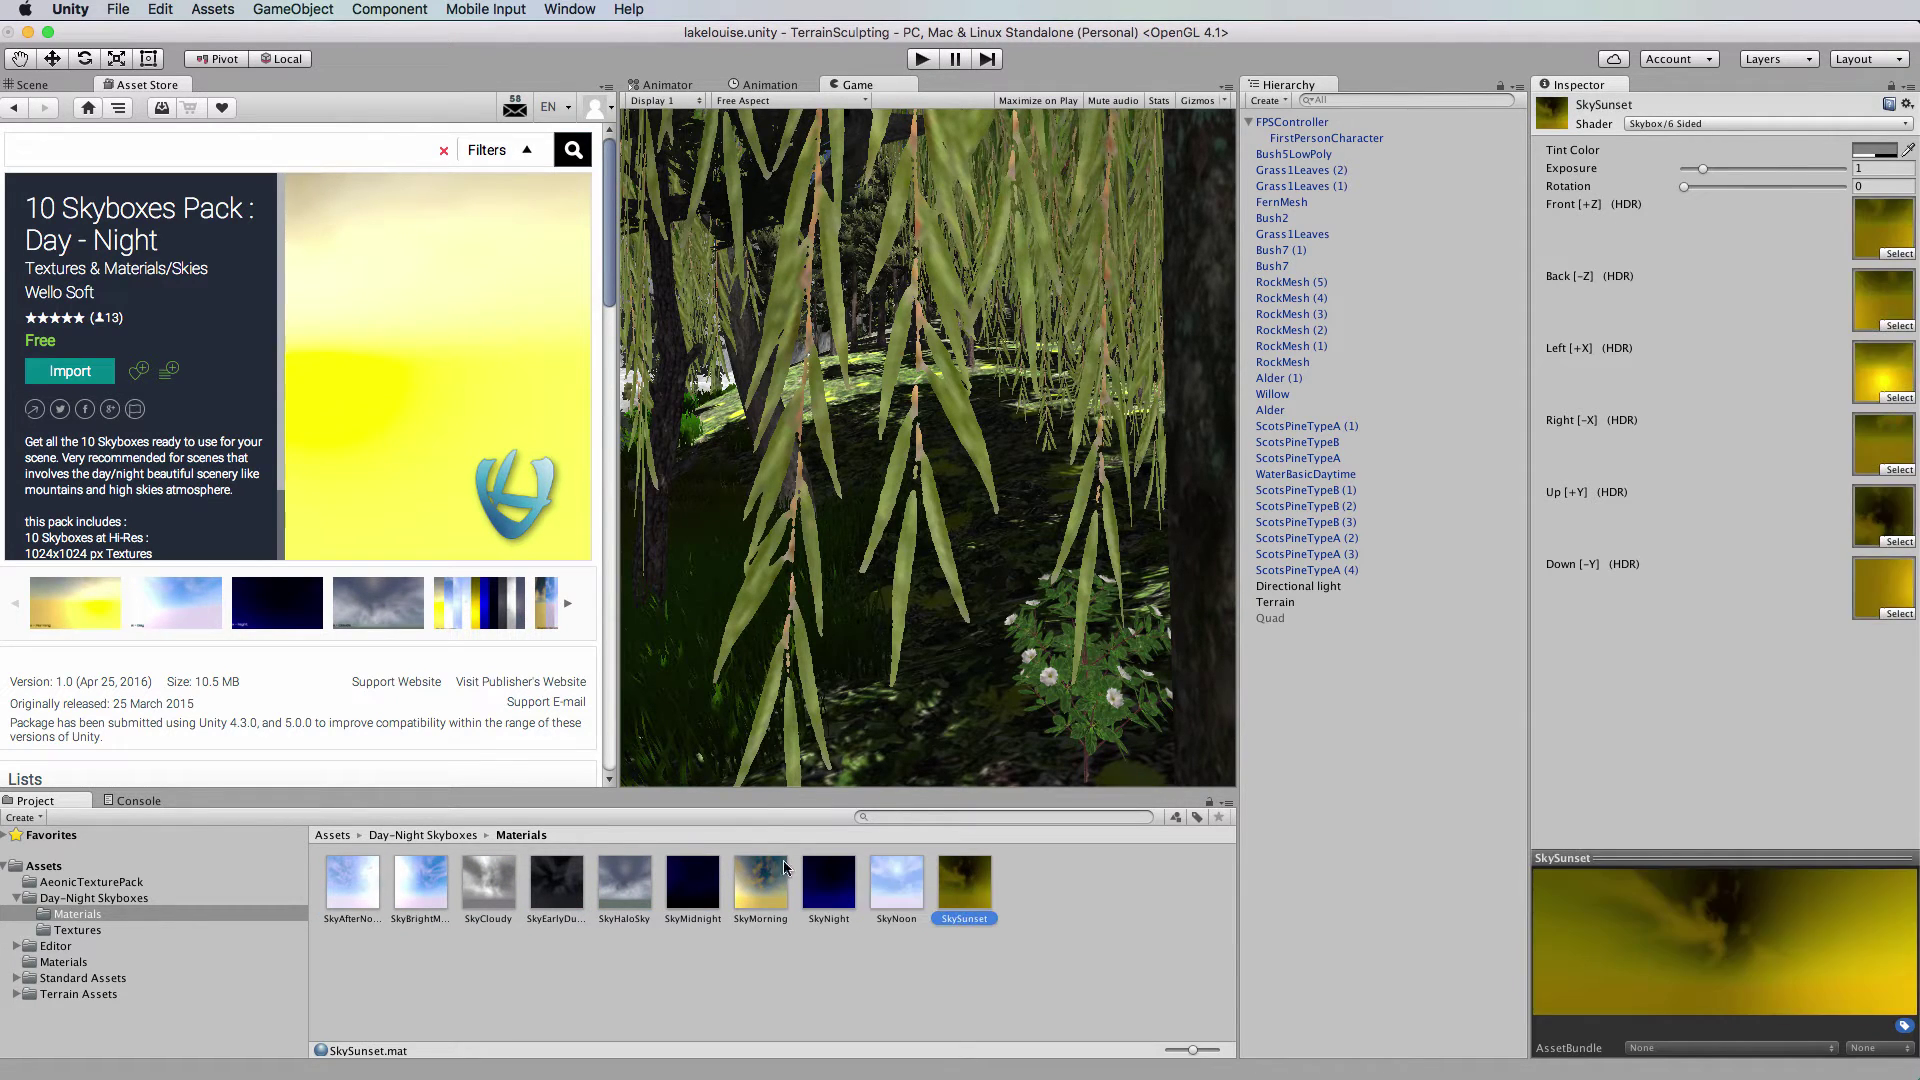
{"action": "left_click", "coordinate": [347, 892]}
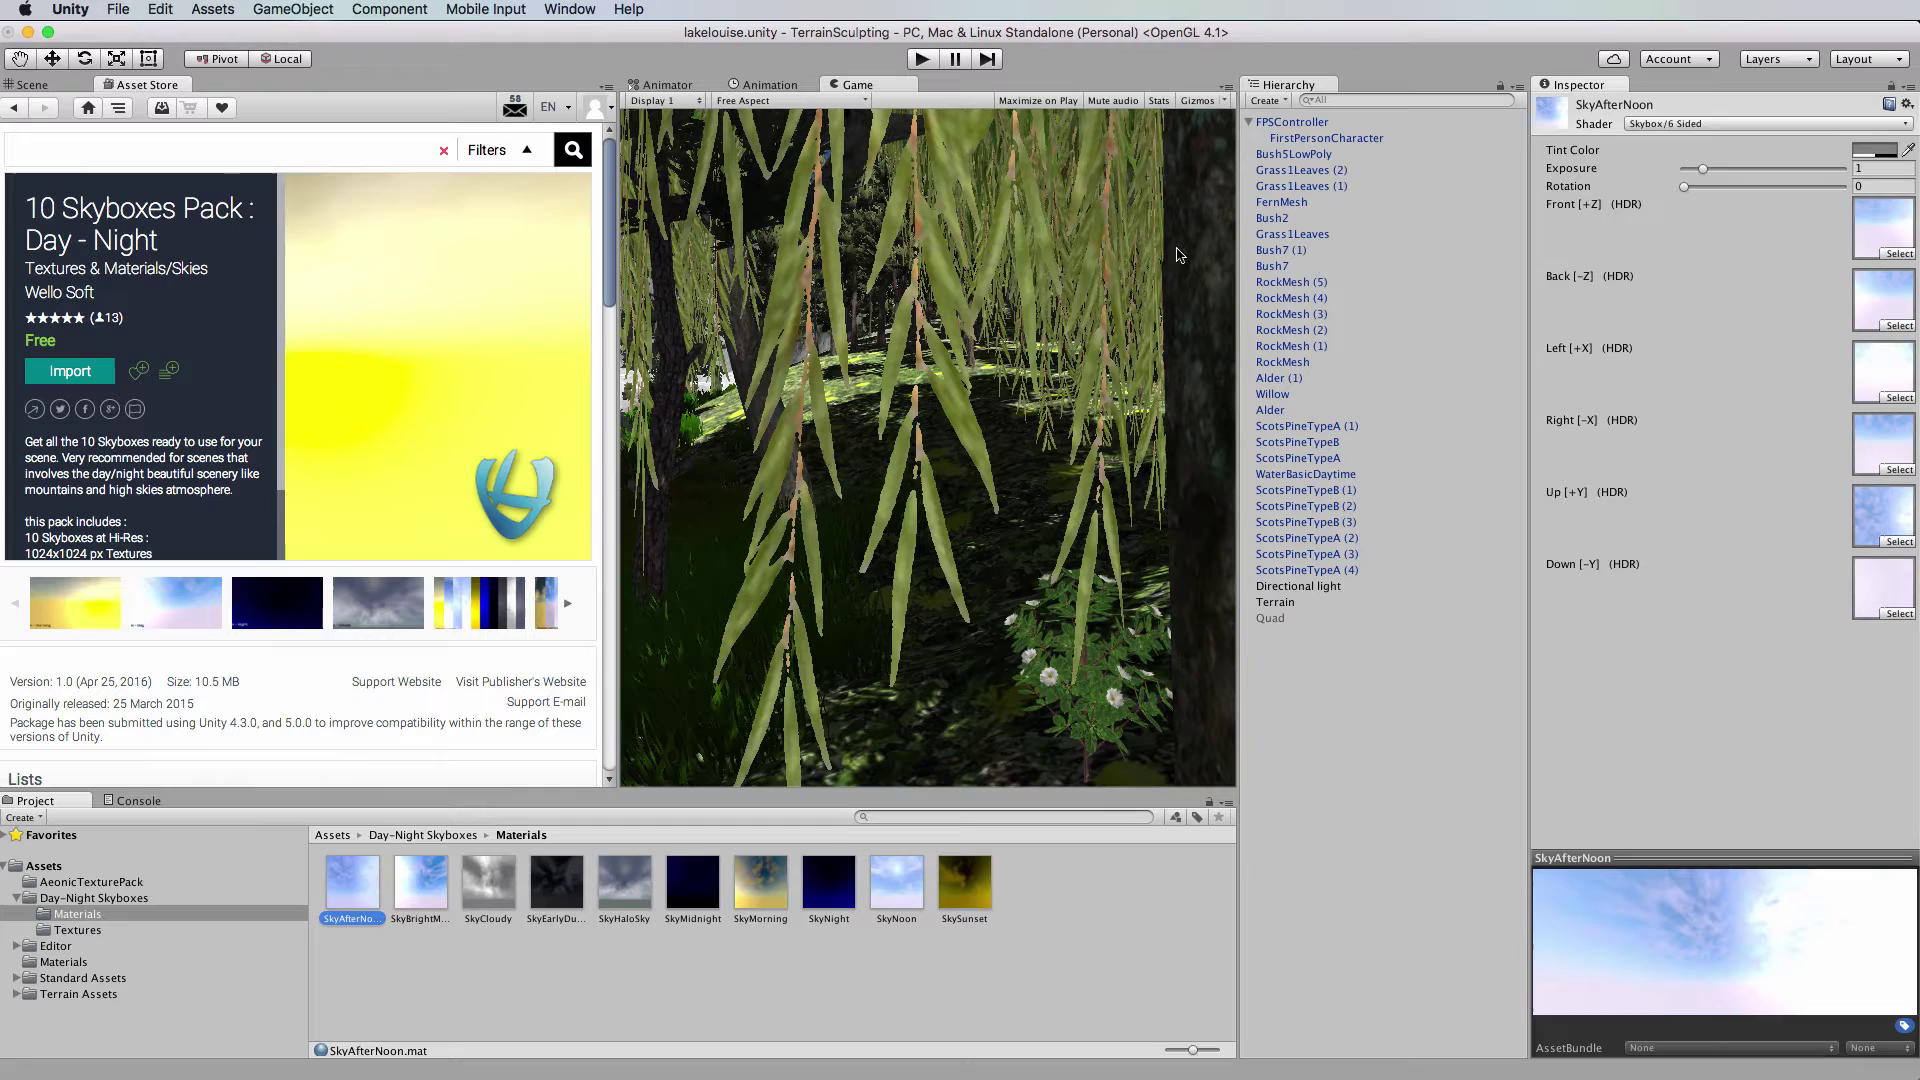
Show the FirstPersonCharacter's camera settings, open the scene's Lighting settings and move them clear of the Inspector.
{"action": "left_click", "coordinate": [1314, 140]}
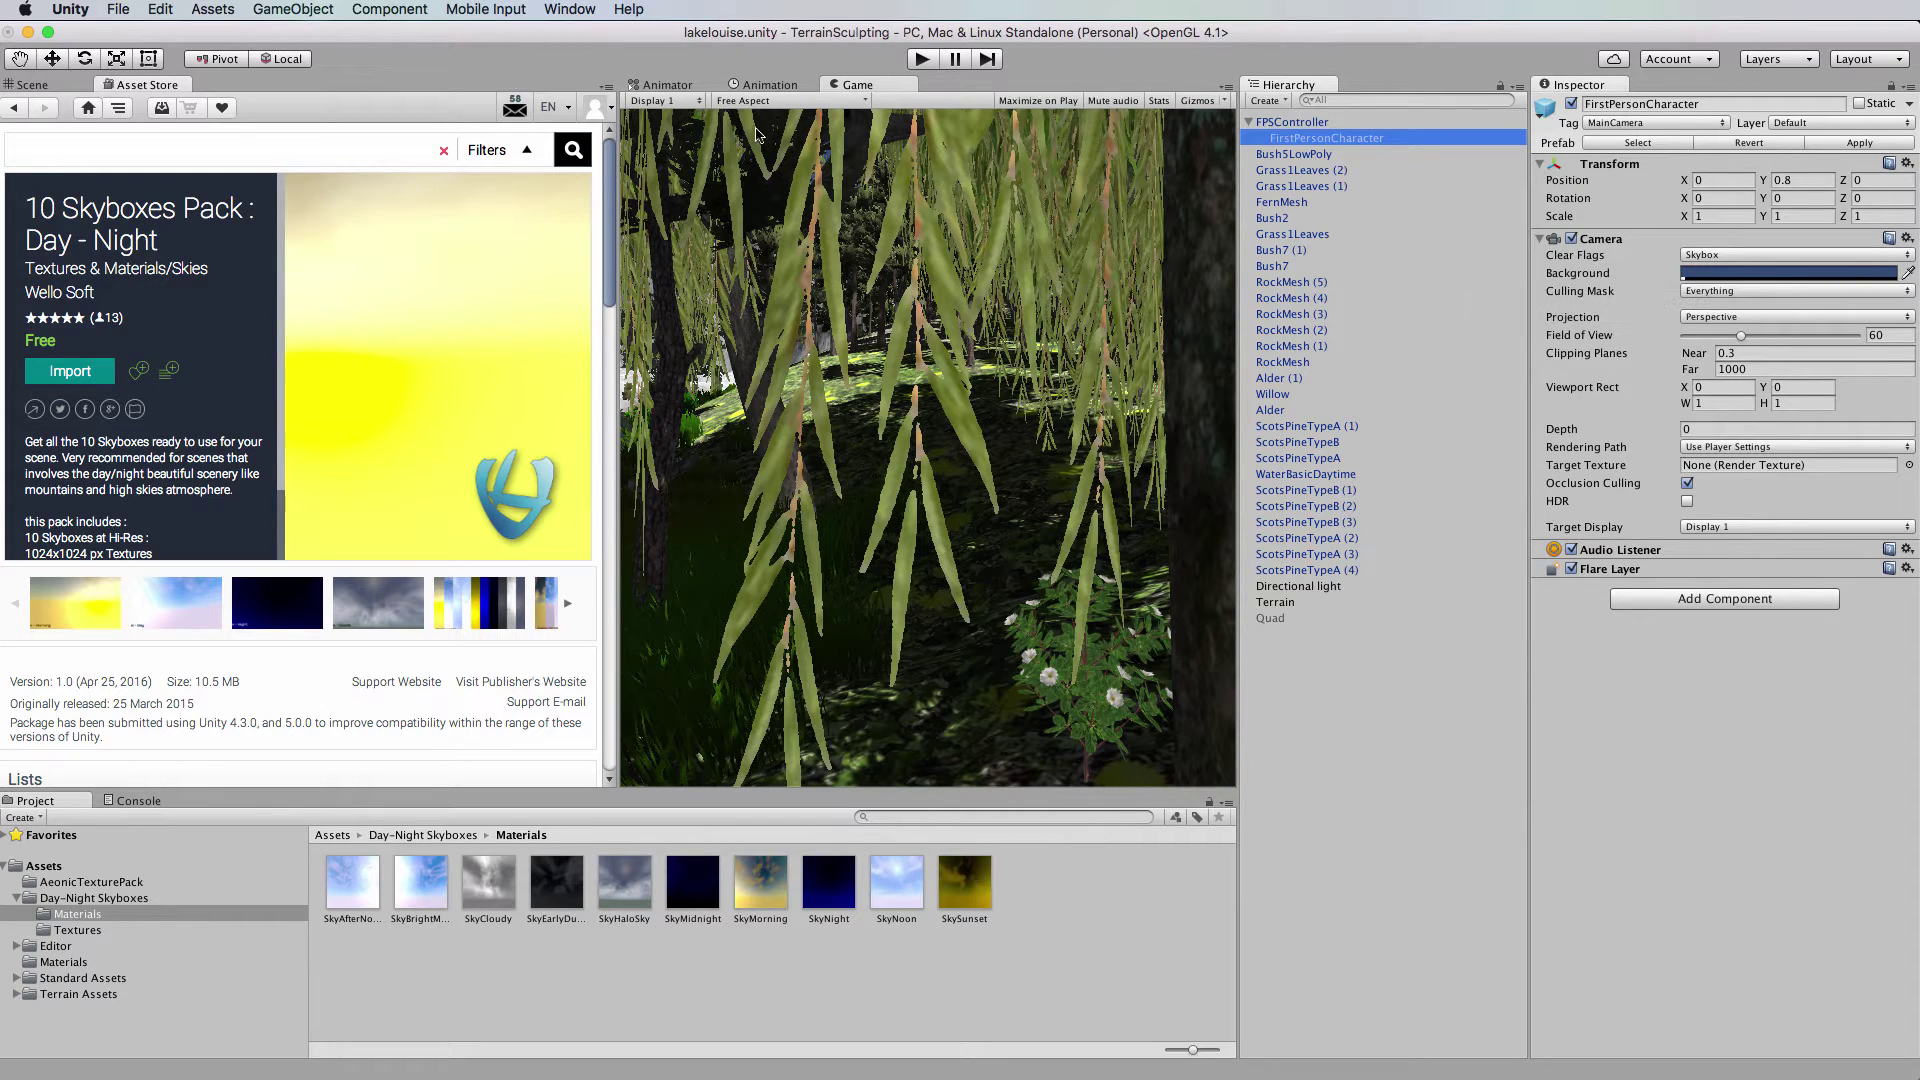
{"action": "left_click", "coordinate": [569, 9]}
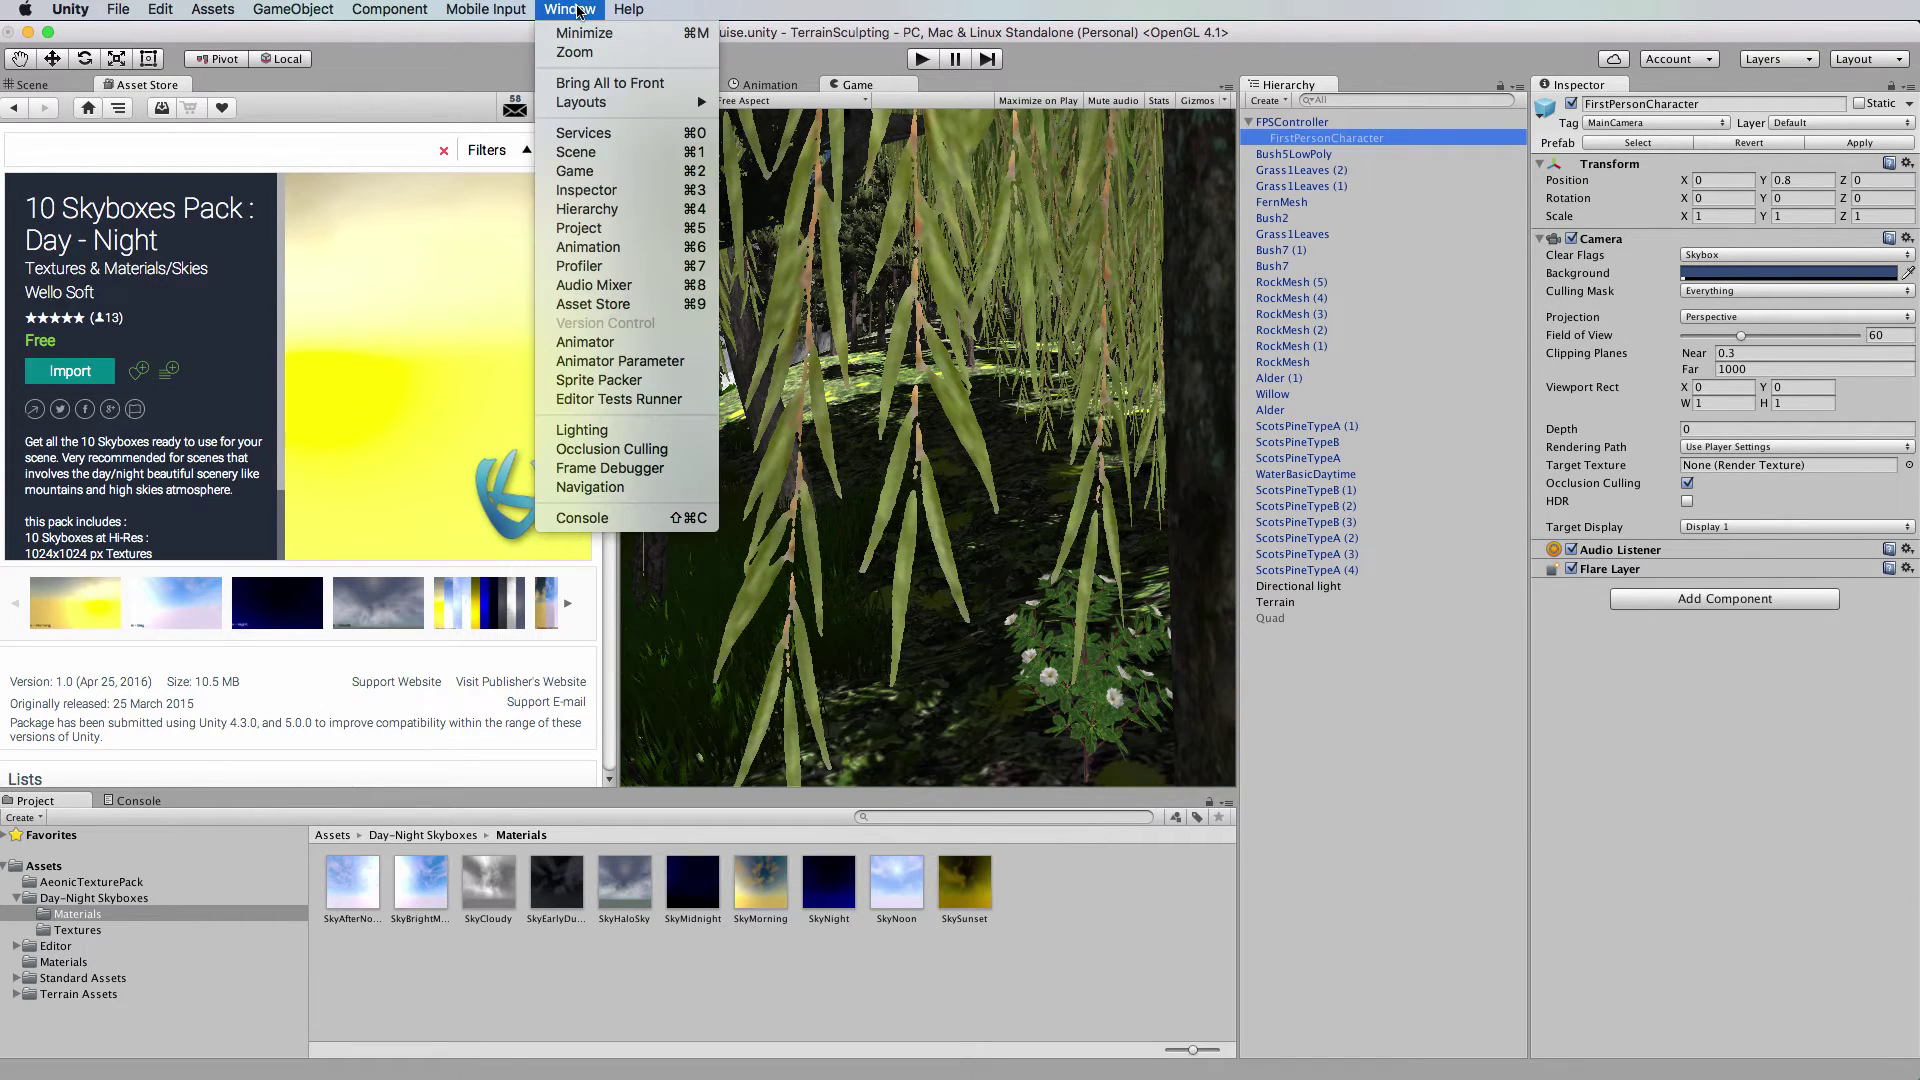
{"action": "left_click", "coordinate": [599, 434]}
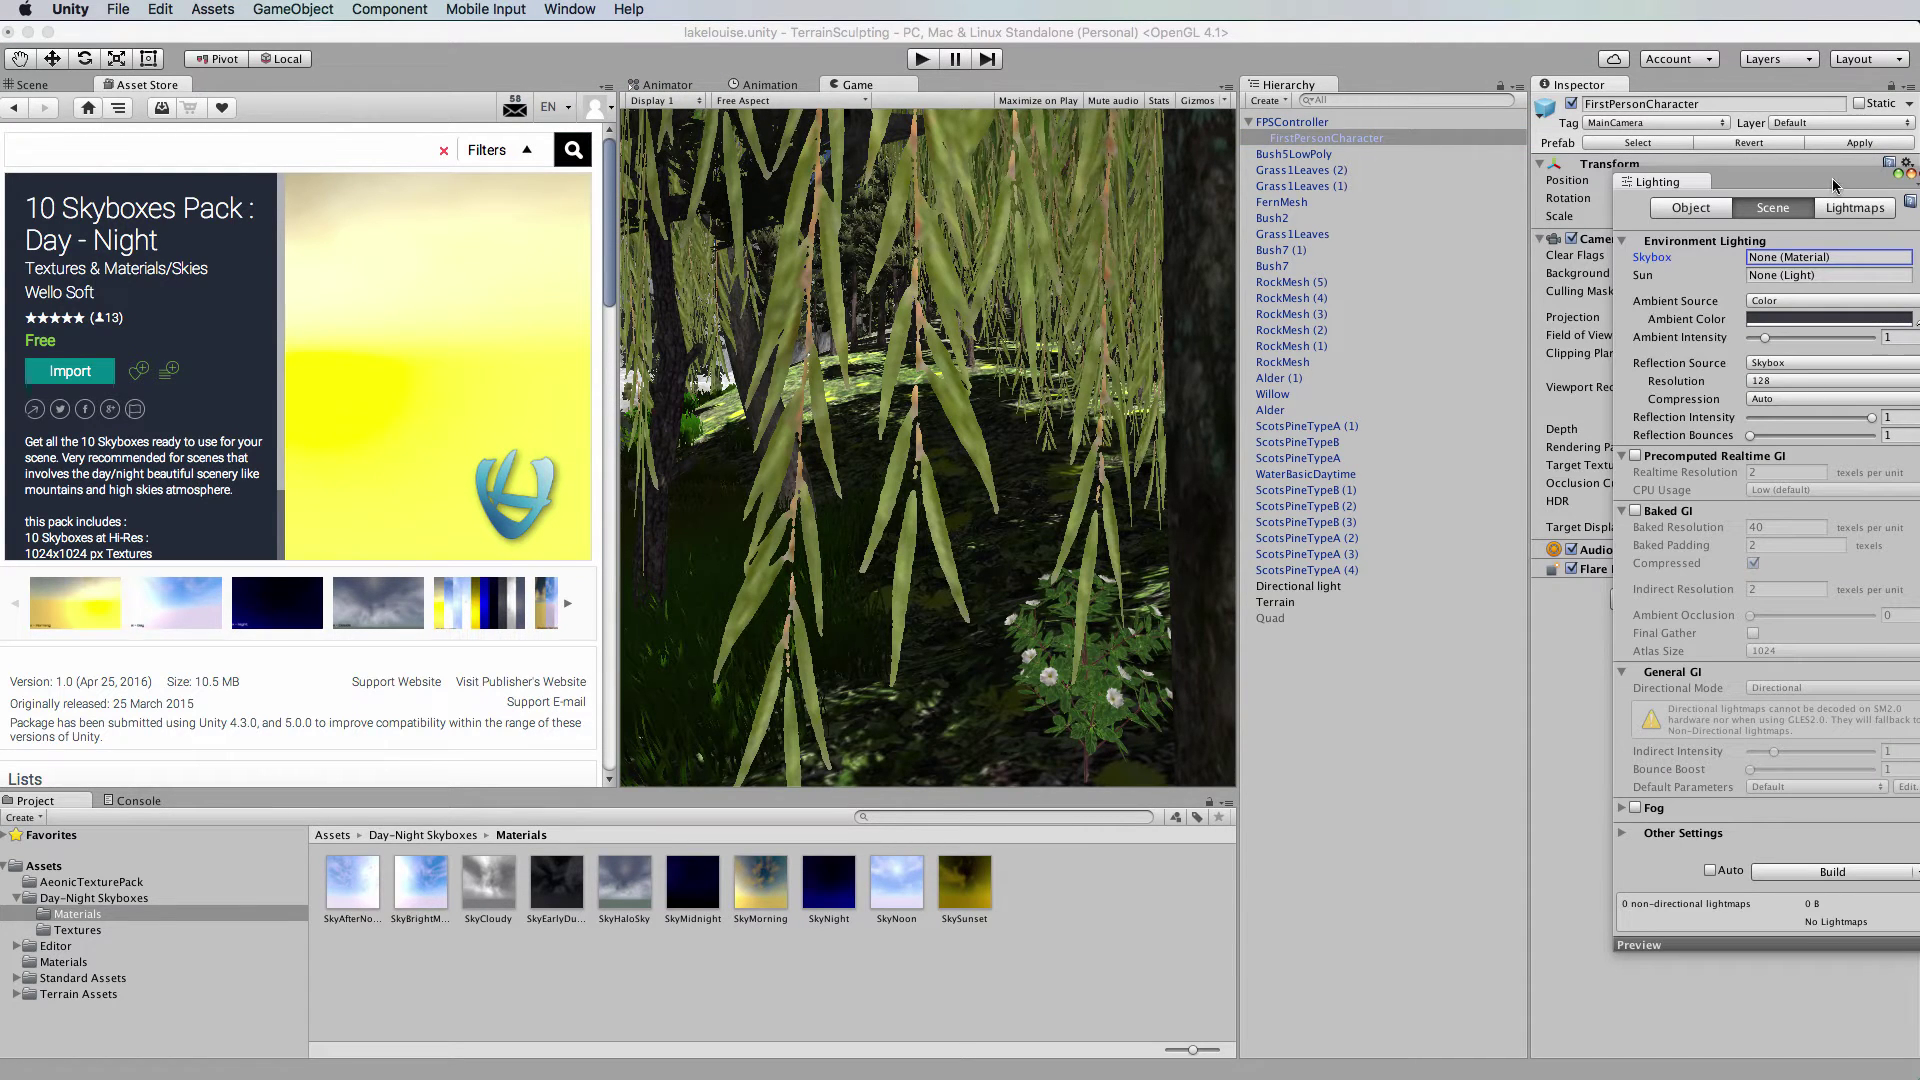
{"action": "left_click_drag", "start_coordinate": [1830, 181], "coordinate": [1287, 164]}
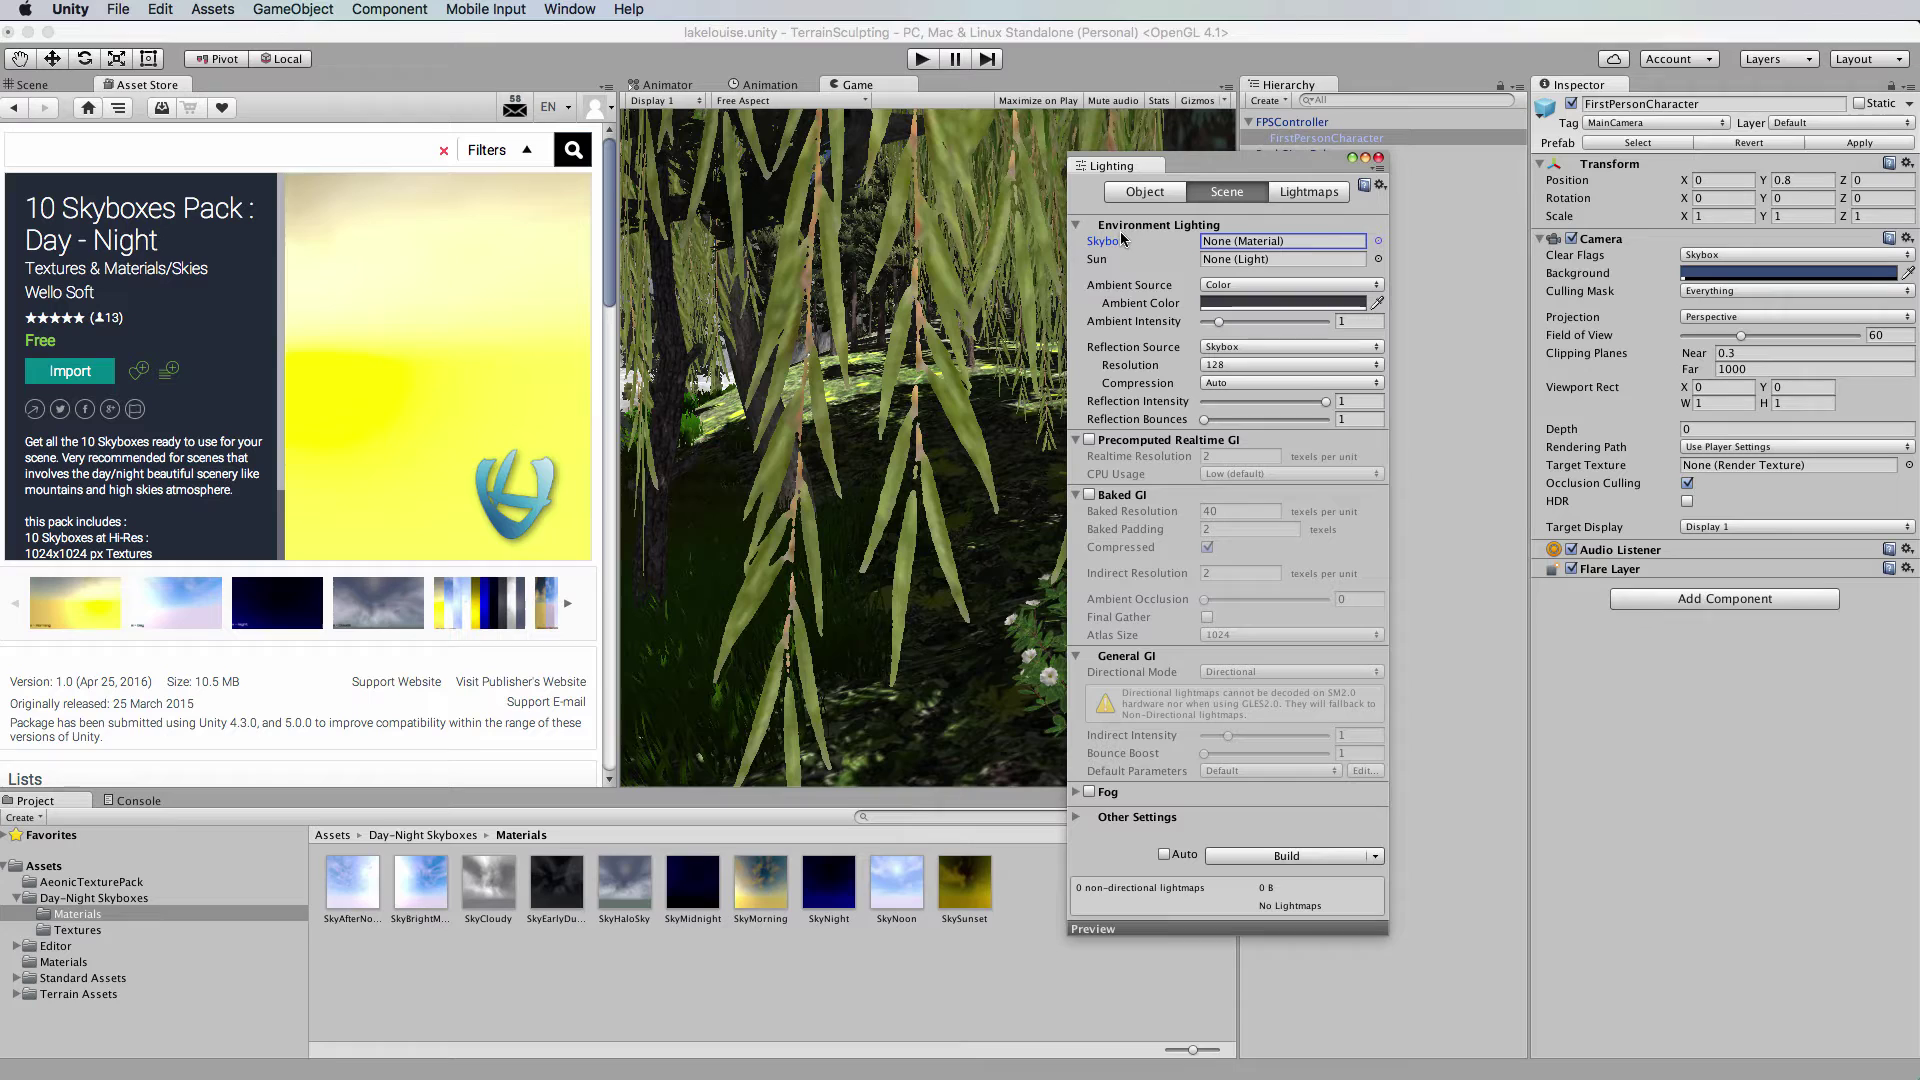
Search the materials for sky and assign SkyAfterNoon as the scene's skybox in the environment lighting.
{"action": "mouse_move", "coordinate": [1191, 232]}
{"action": "left_click", "coordinate": [1378, 242]}
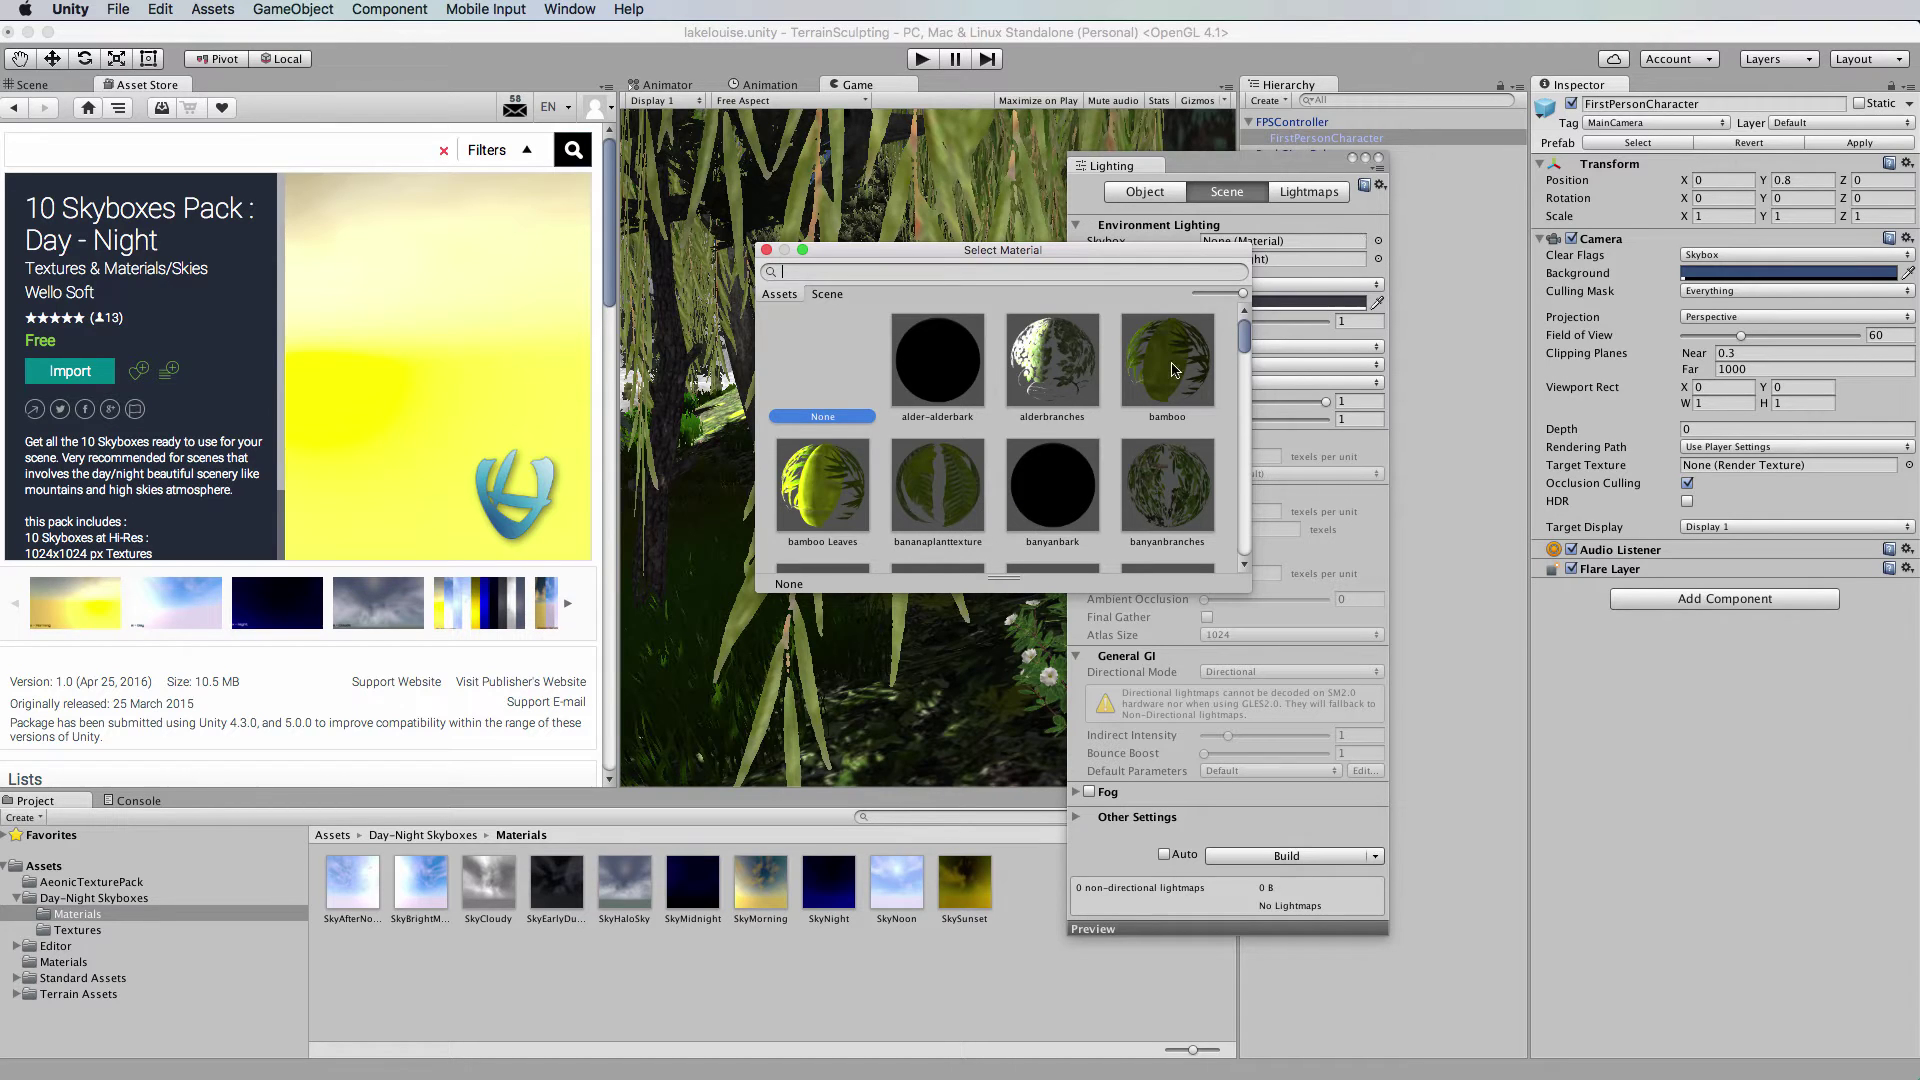
{"action": "scroll", "coordinate": [1097, 384], "scroll_direction": "down", "scroll_amount": 1}
{"action": "scroll", "coordinate": [1097, 384], "scroll_direction": "down", "scroll_amount": 3}
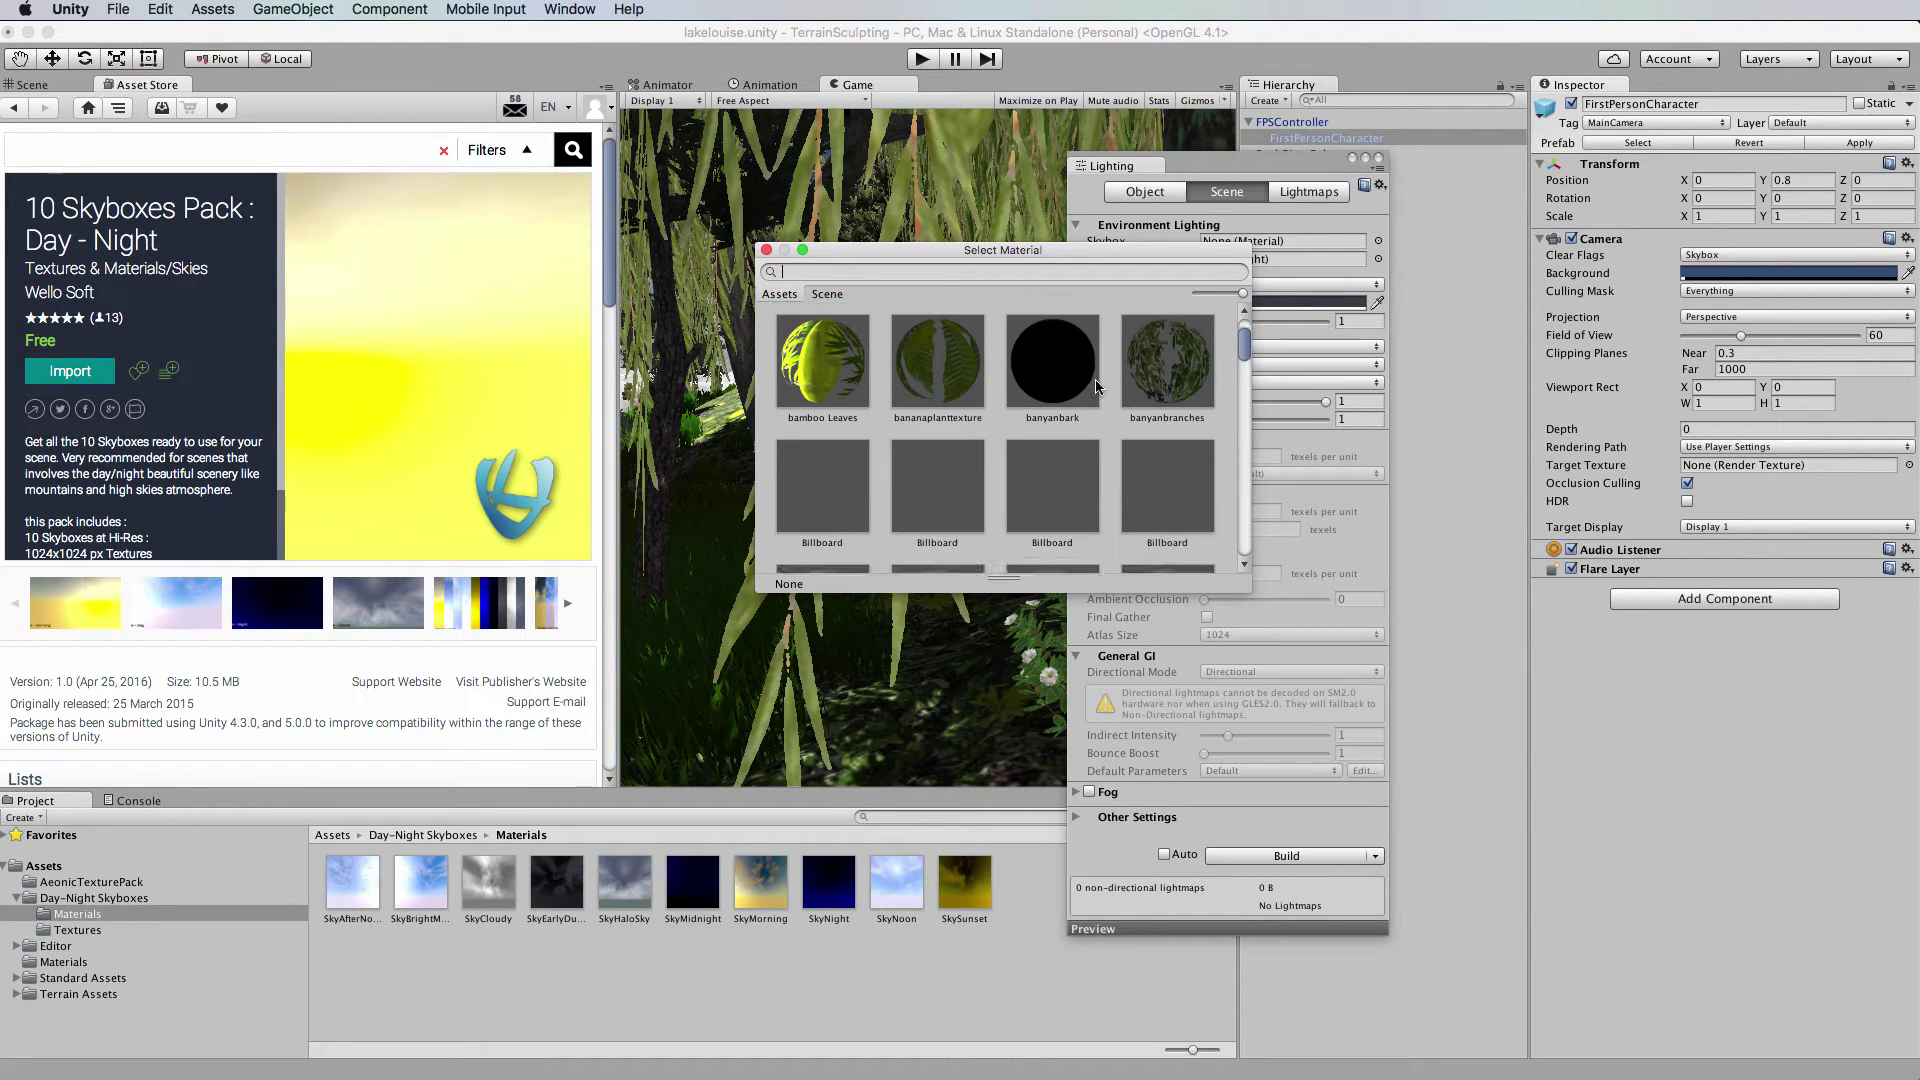
{"action": "scroll", "coordinate": [1097, 385], "scroll_direction": "down", "scroll_amount": 3}
{"action": "scroll", "coordinate": [1098, 384], "scroll_direction": "down", "scroll_amount": 5}
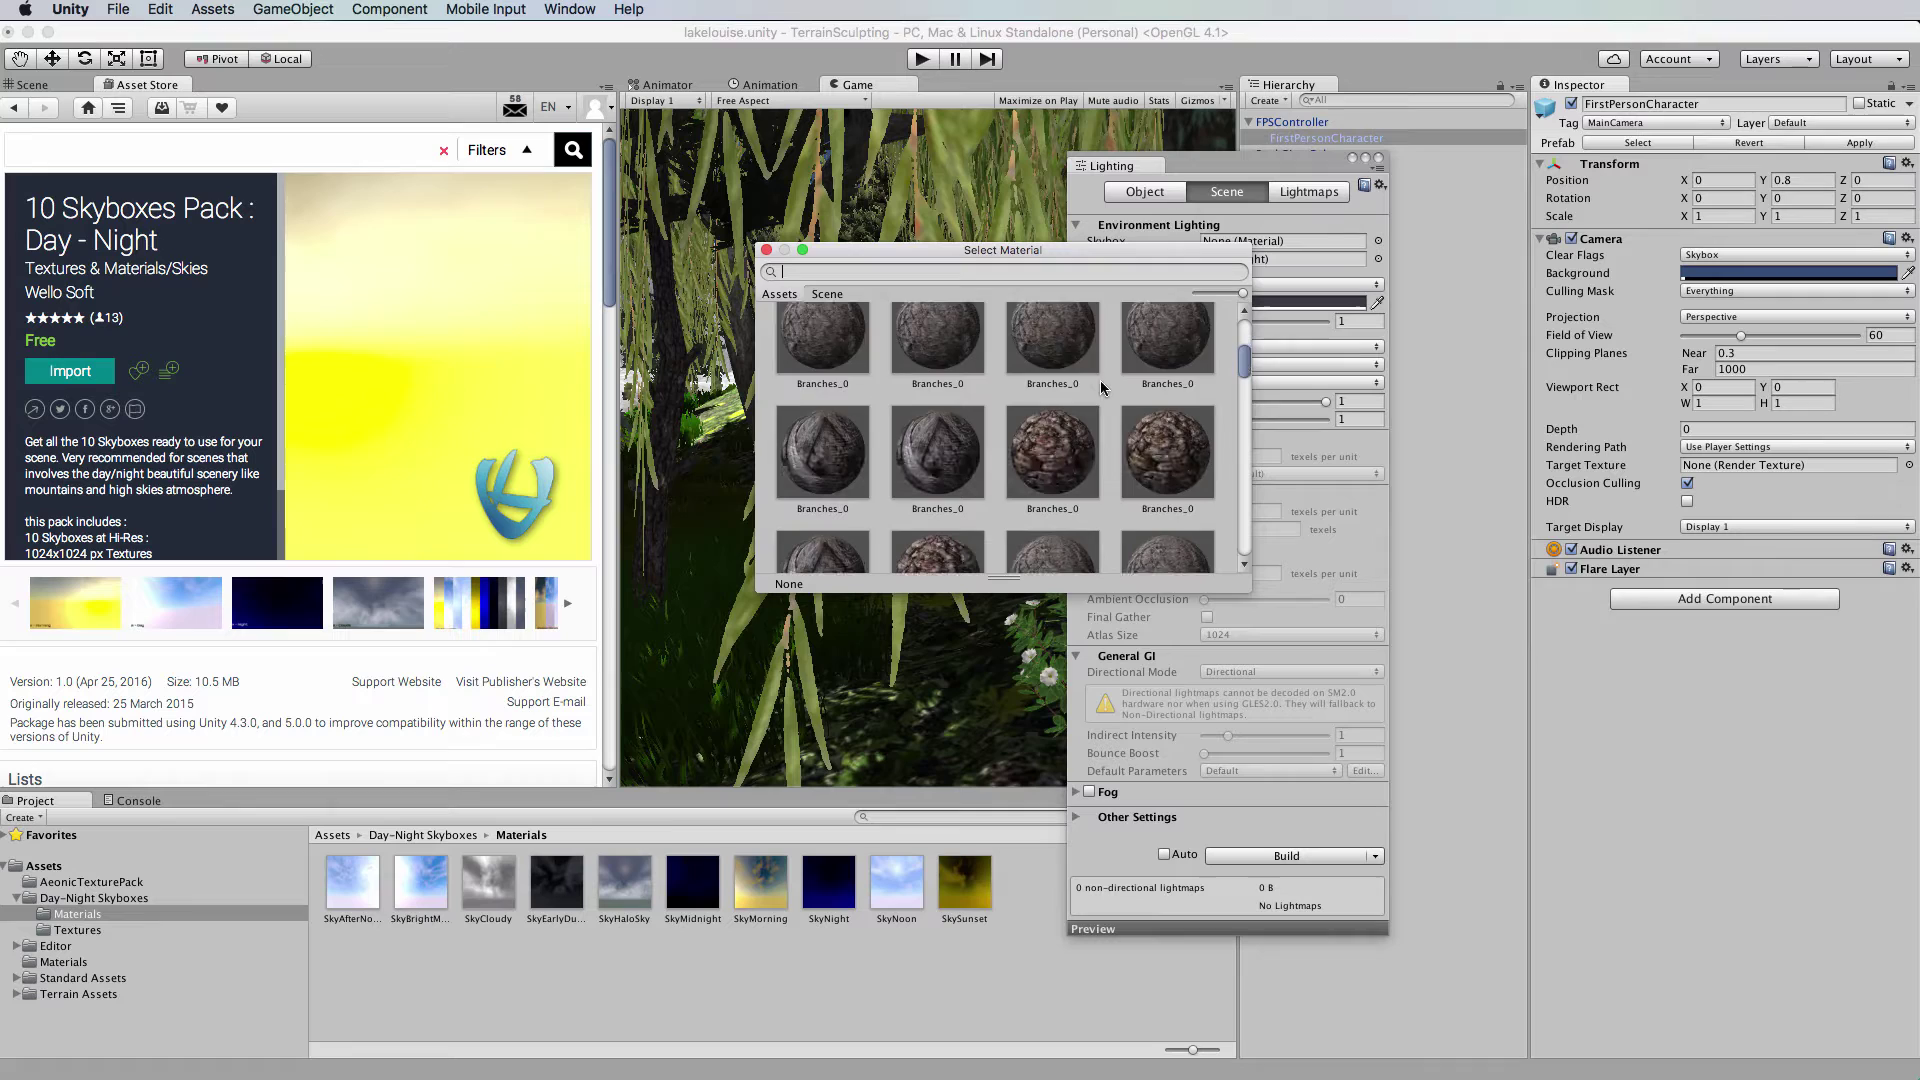
{"action": "scroll", "coordinate": [1101, 380], "scroll_direction": "down", "scroll_amount": 5}
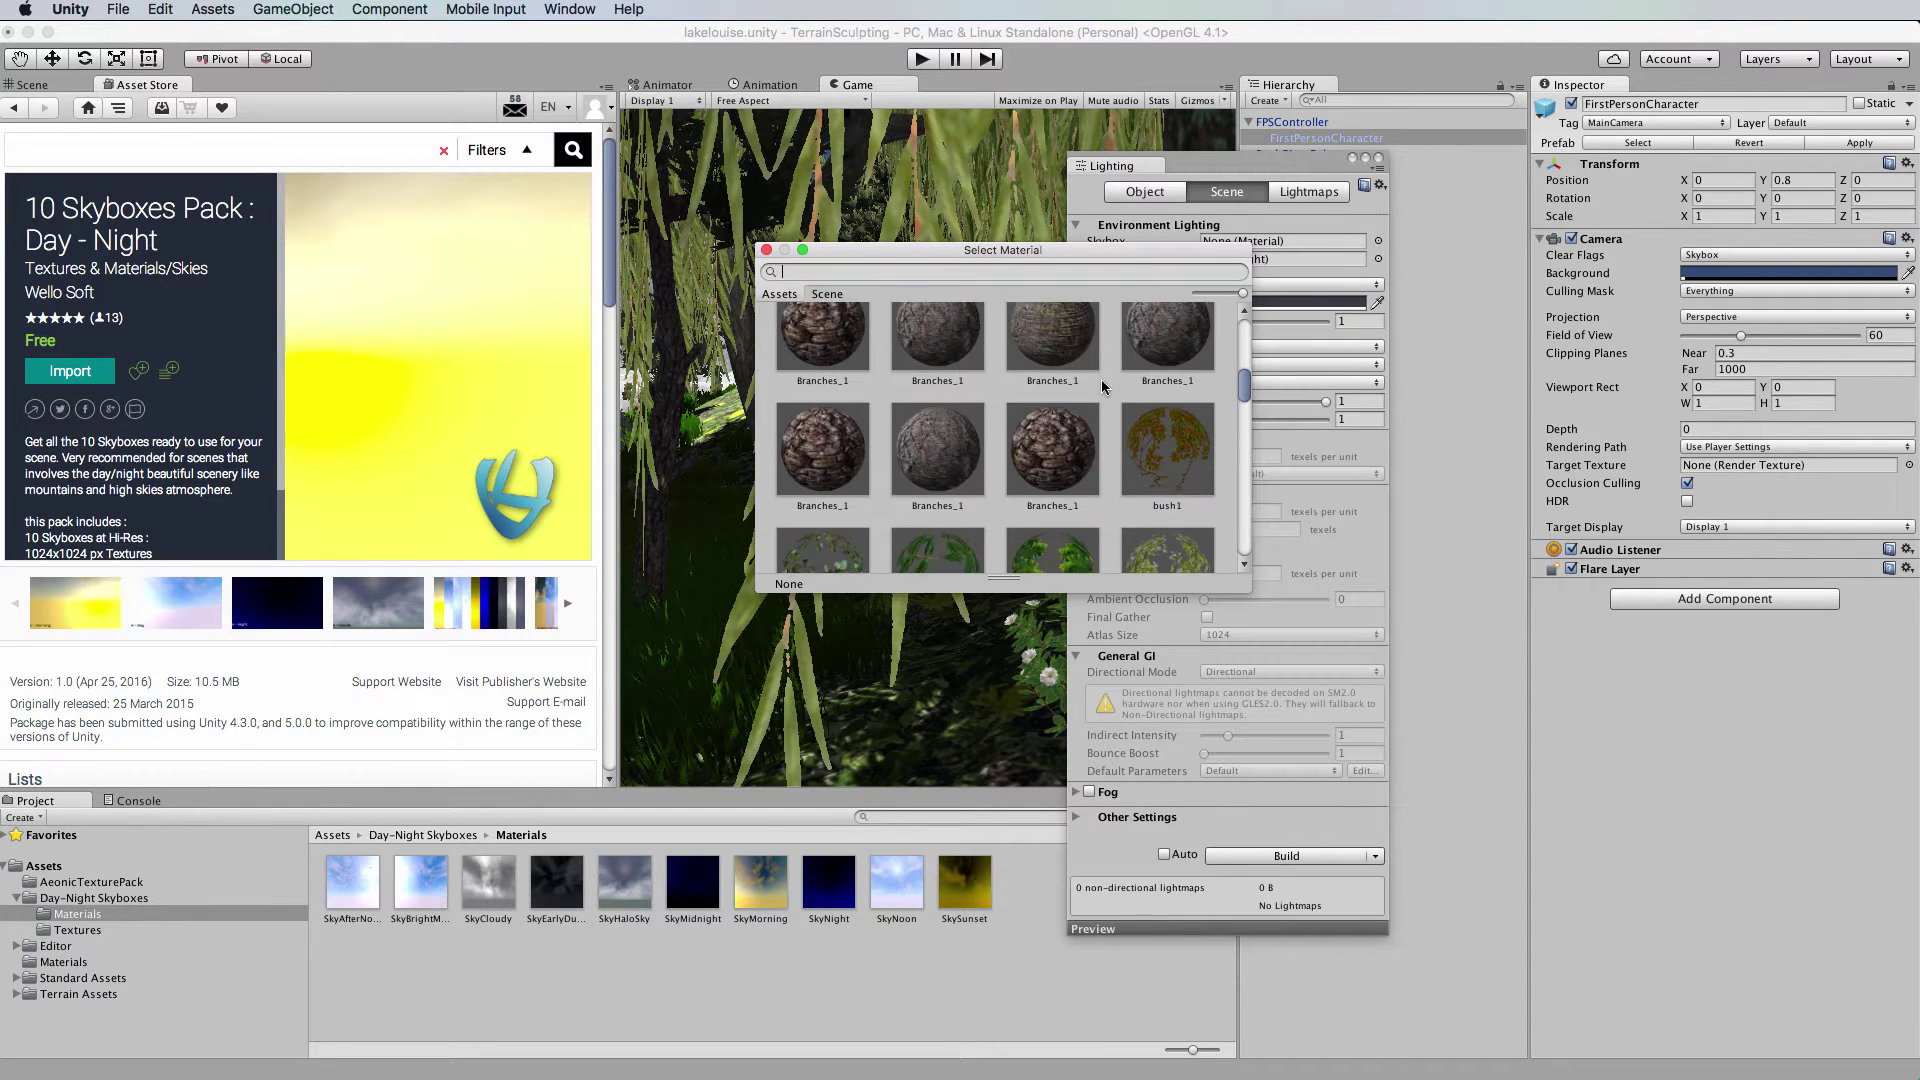
{"action": "scroll", "coordinate": [1079, 366], "scroll_direction": "down", "scroll_amount": 5}
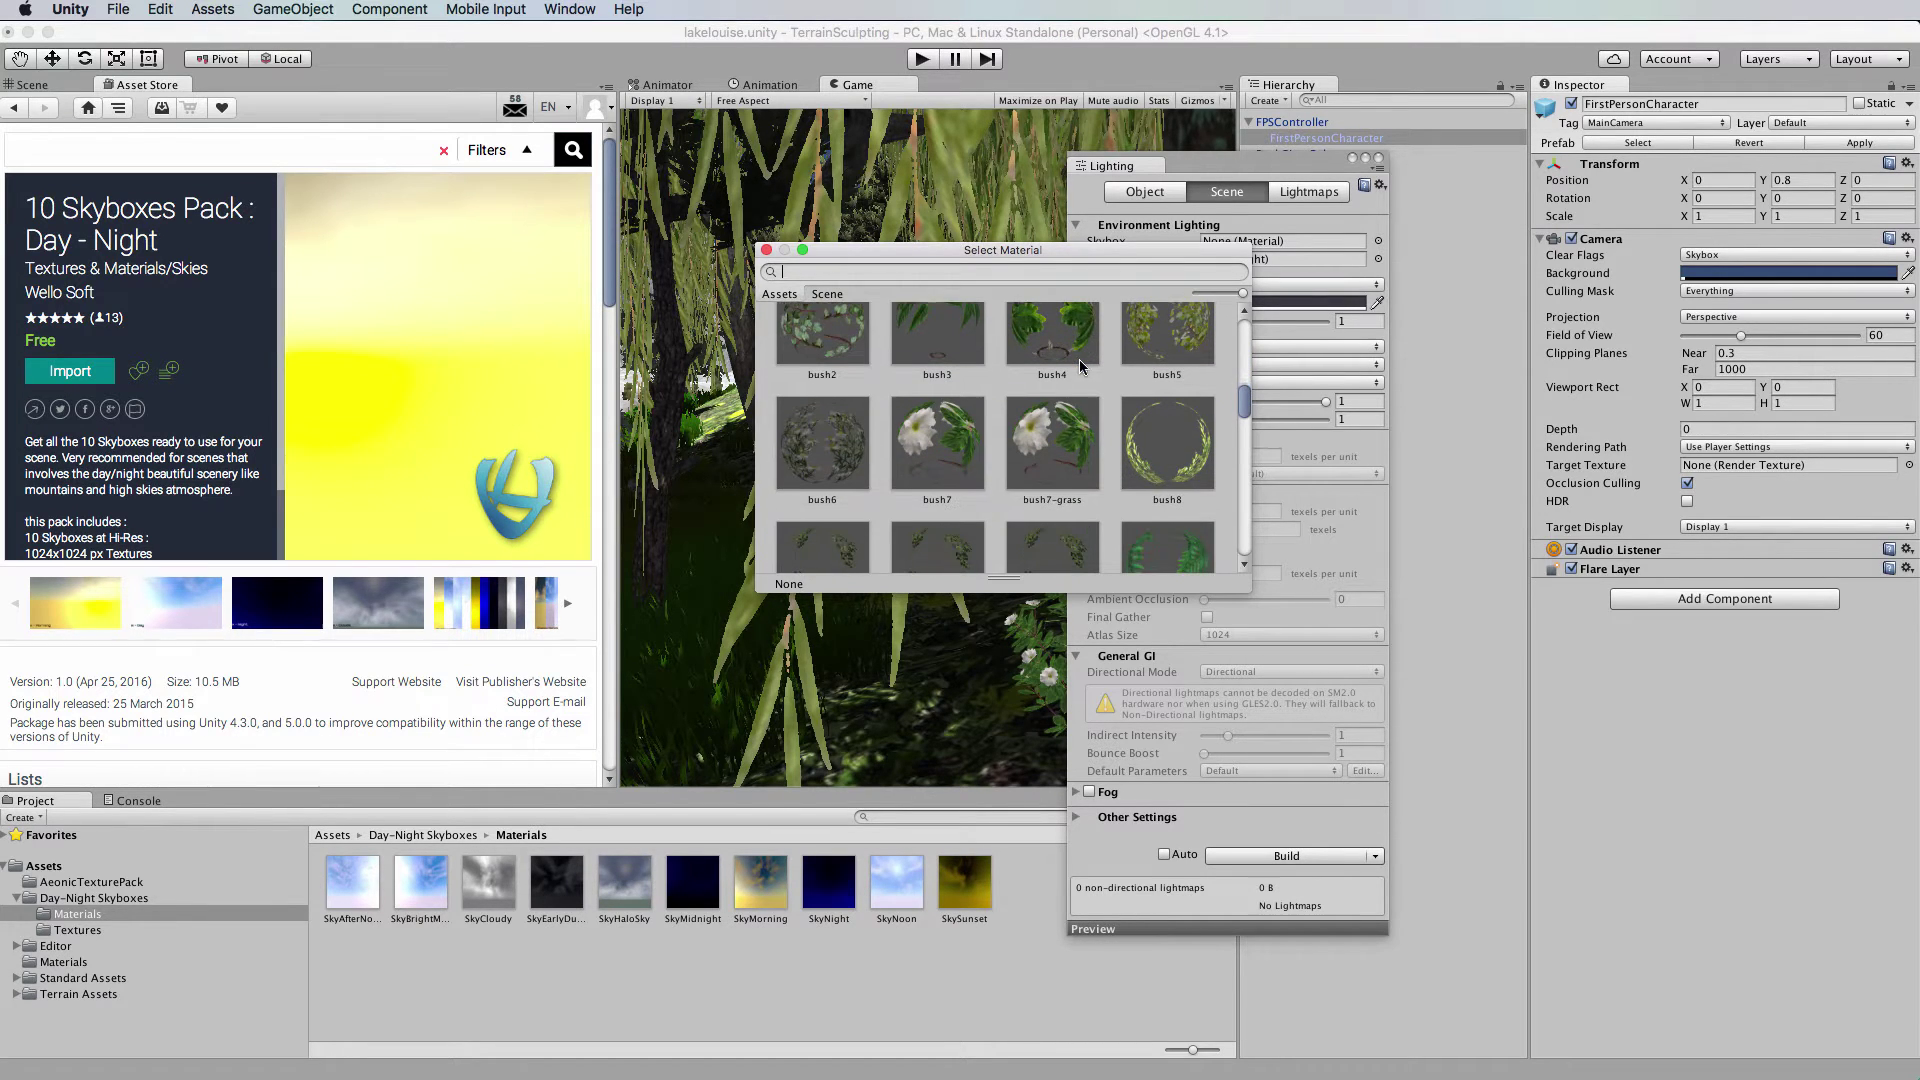
{"action": "scroll", "coordinate": [1080, 366], "scroll_direction": "up", "scroll_amount": 15}
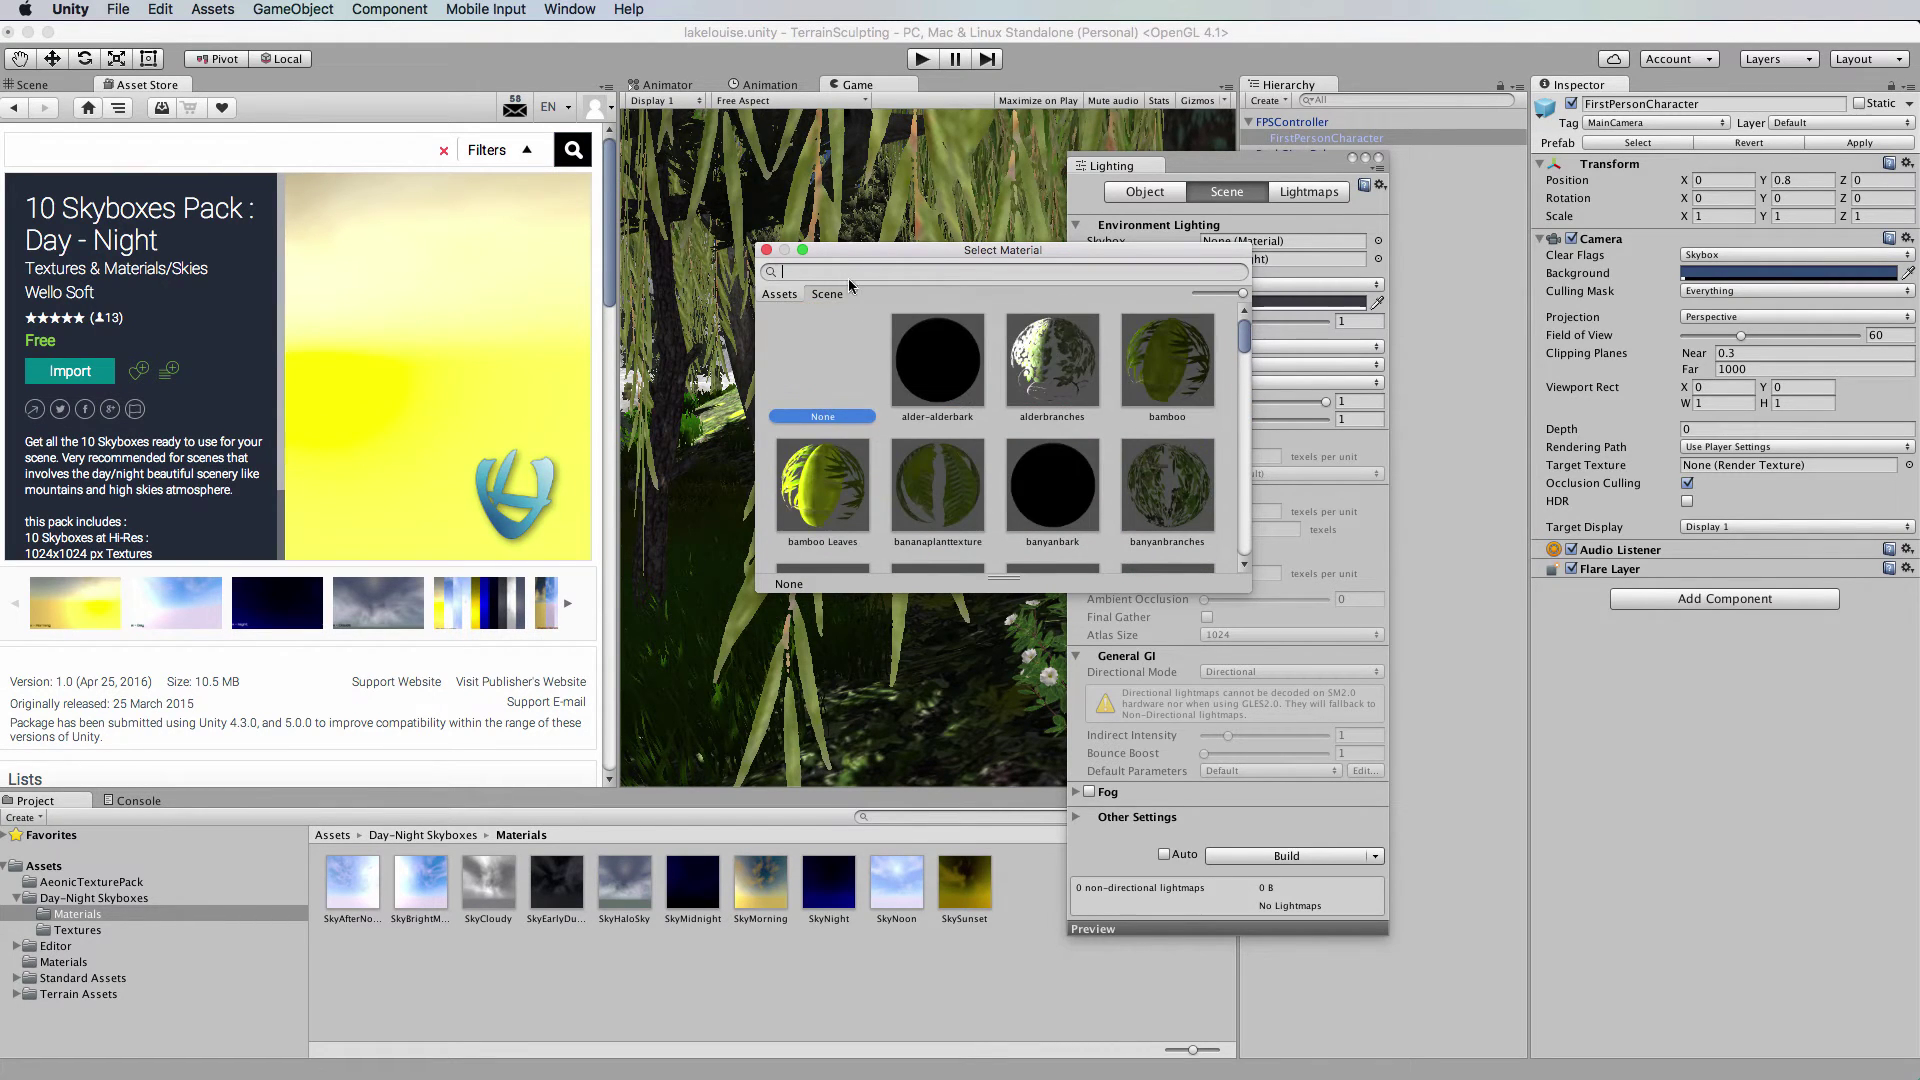
{"action": "type", "text": "sky"}
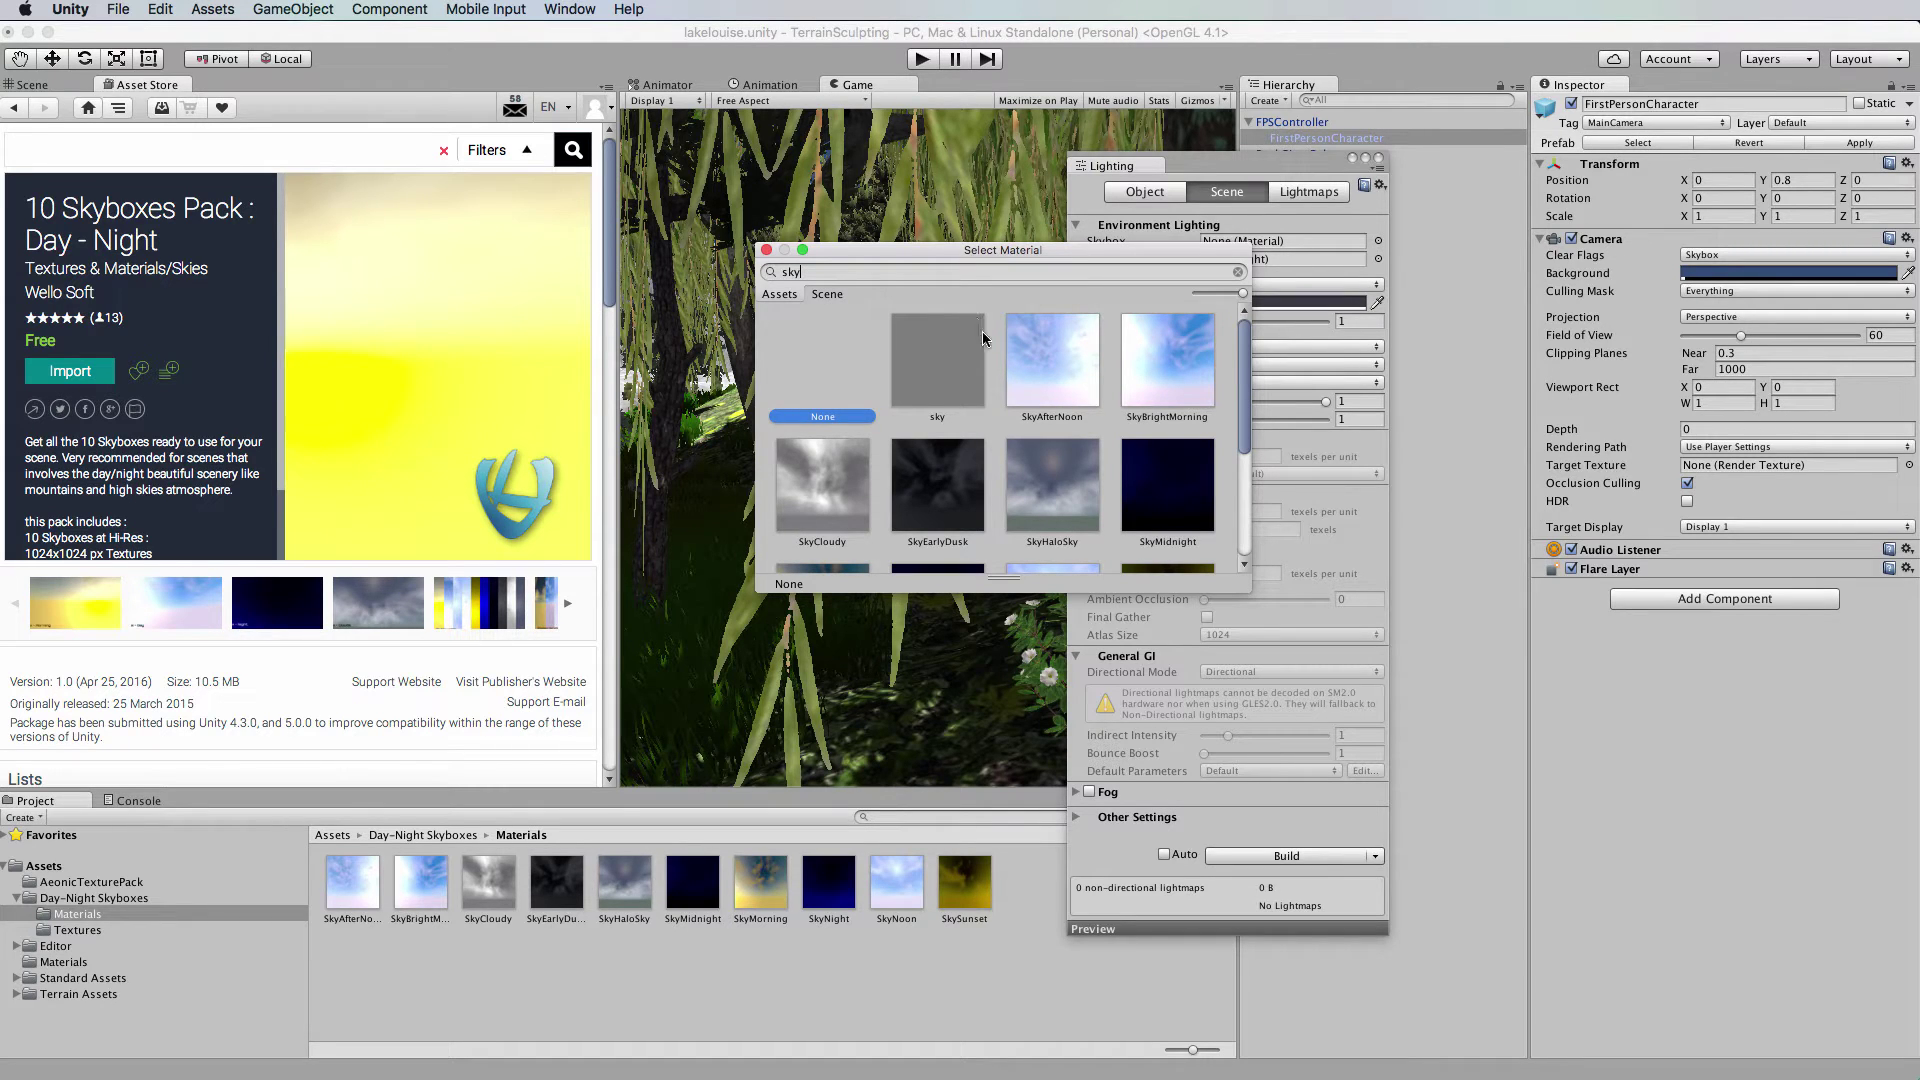
{"action": "scroll", "coordinate": [985, 353], "scroll_direction": "down", "scroll_amount": 3}
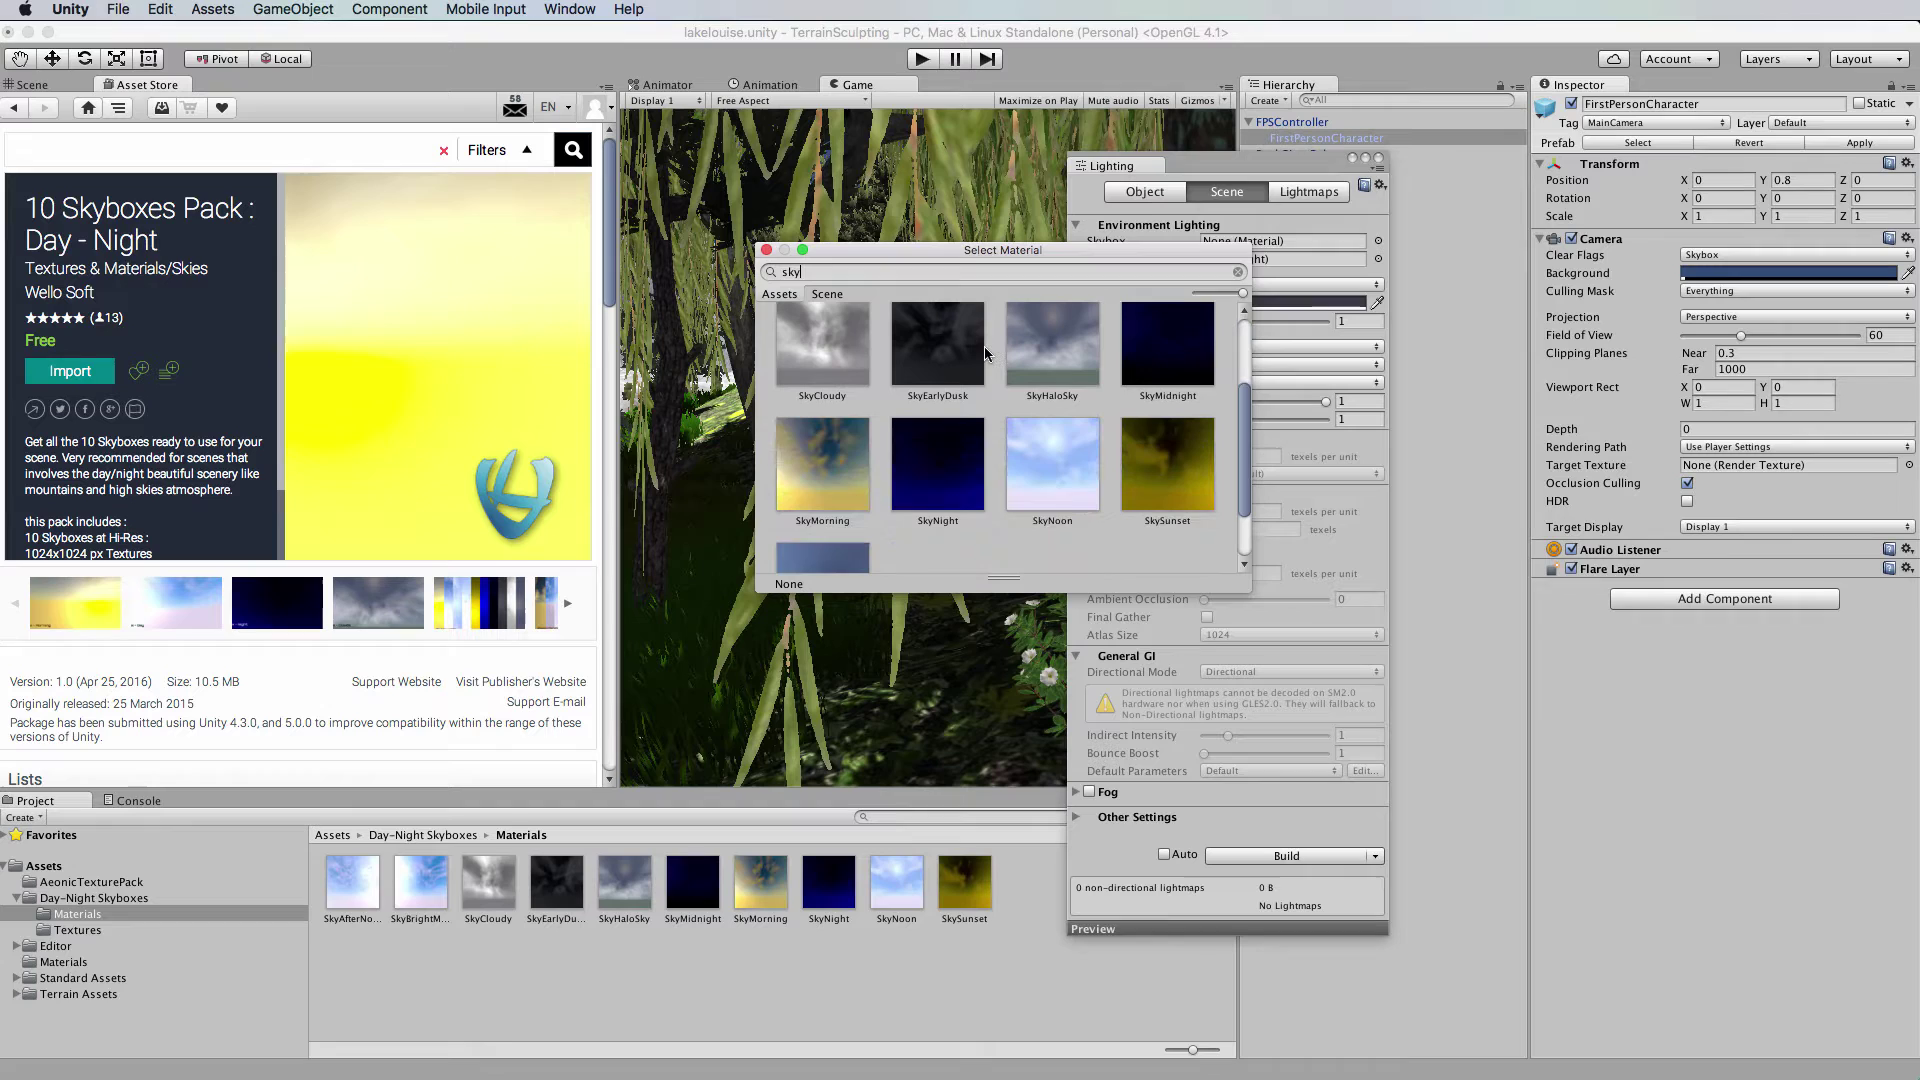
{"action": "scroll", "coordinate": [985, 350], "scroll_direction": "up", "scroll_amount": 3}
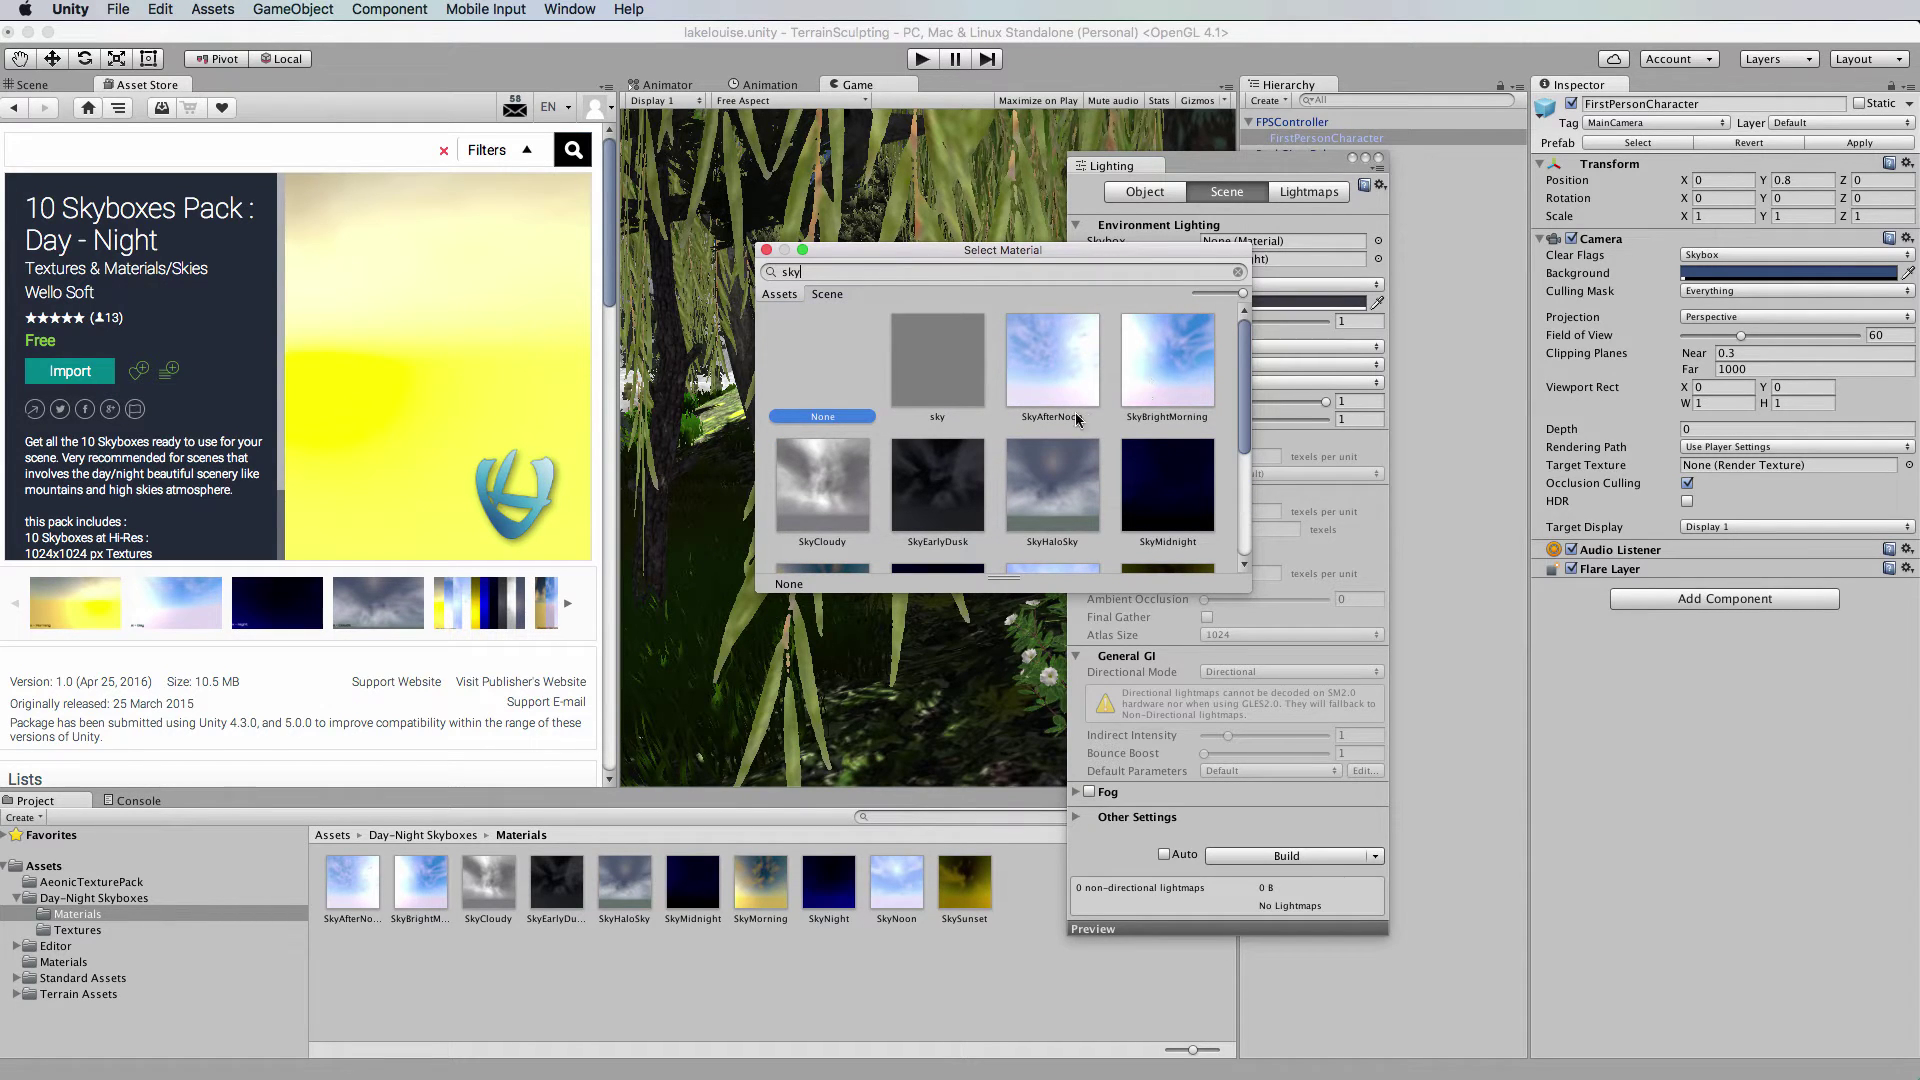
{"action": "left_click", "coordinate": [1050, 360]}
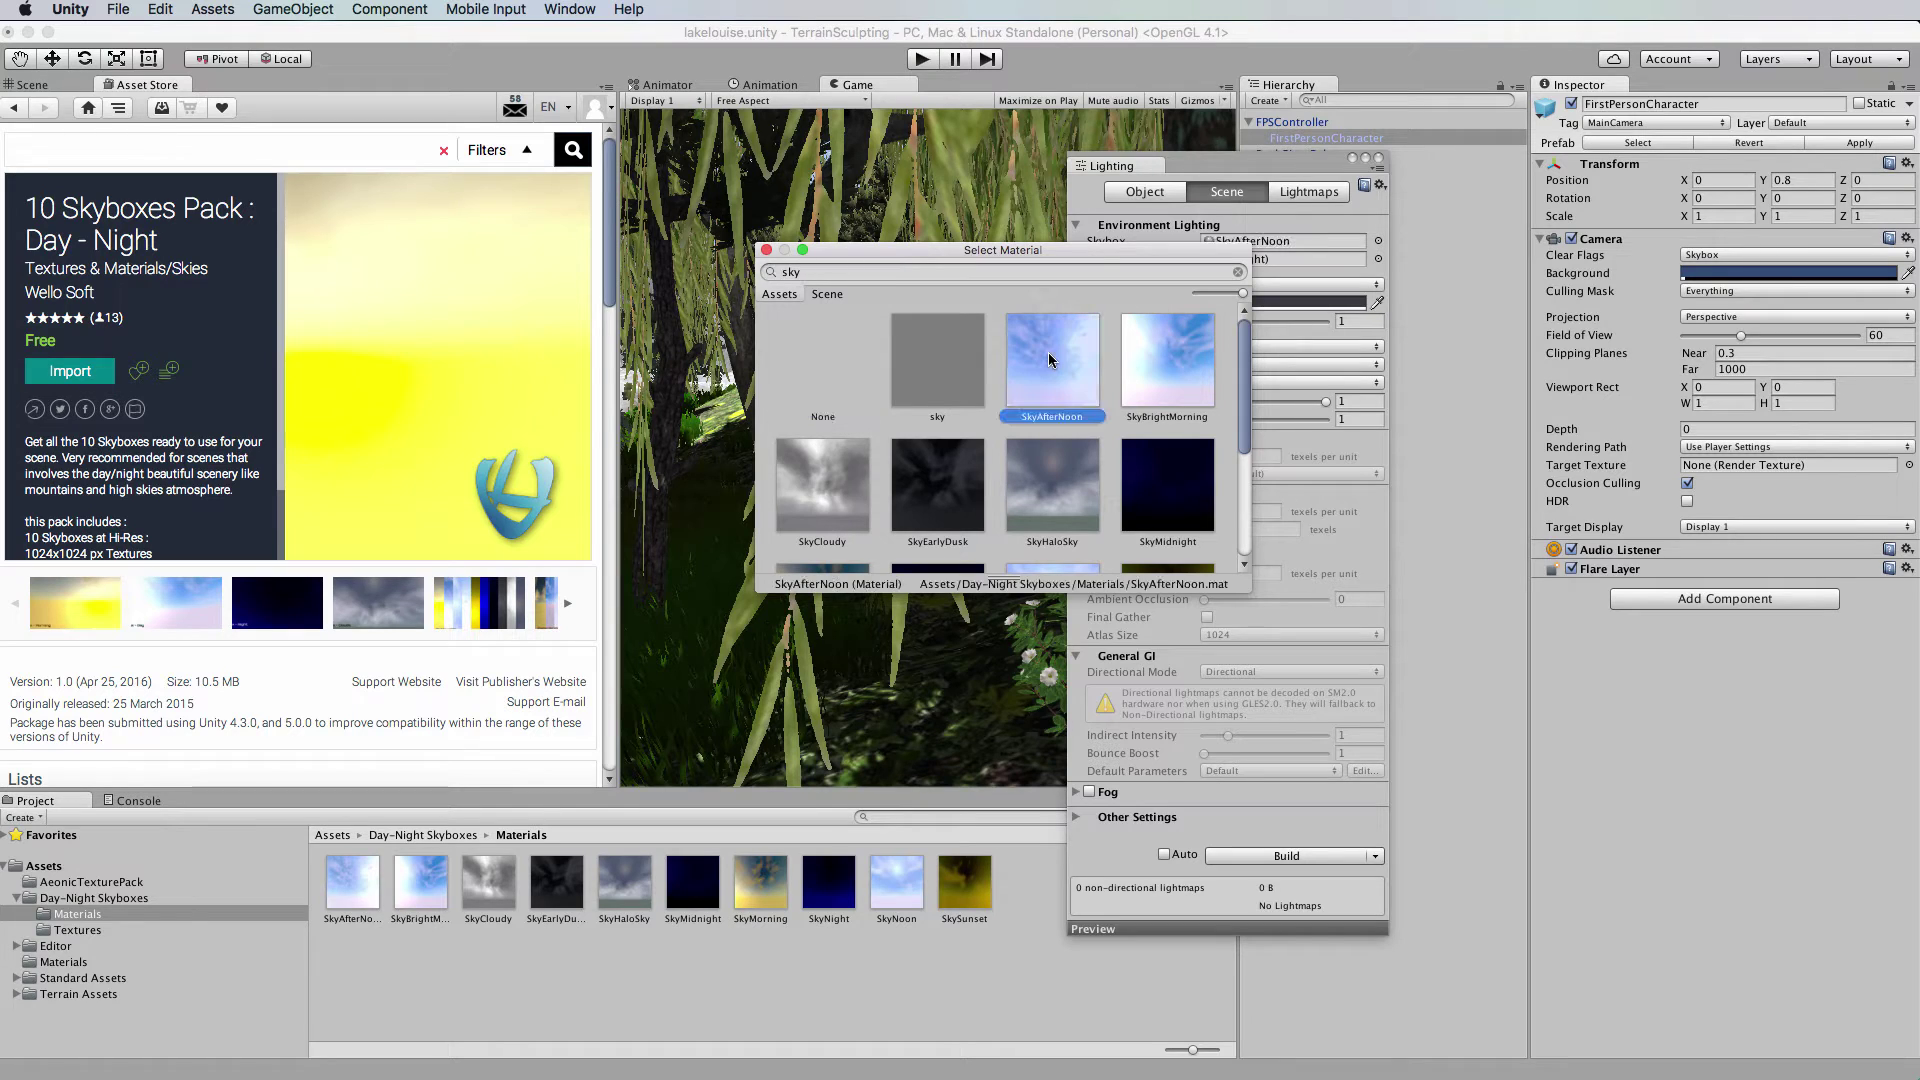
{"action": "double_click", "coordinate": [1050, 360]}
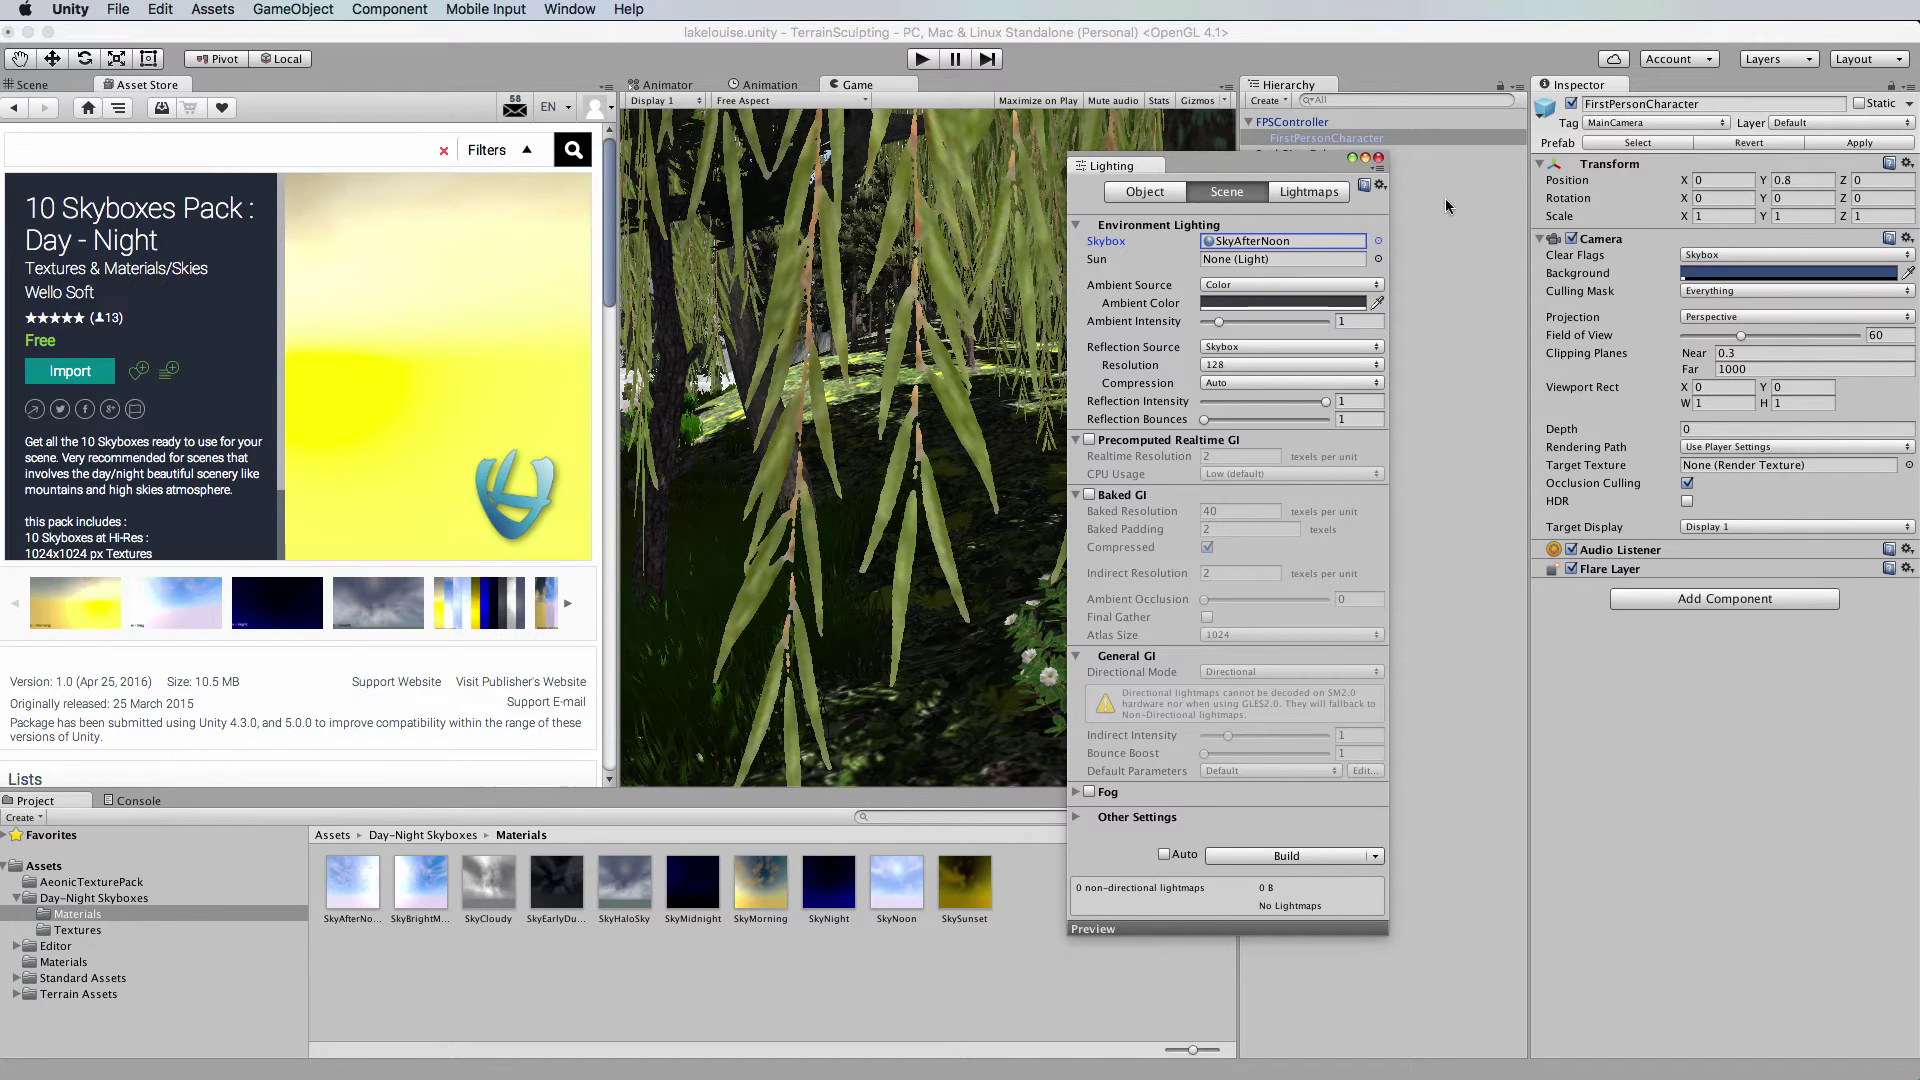
Run the game, walk around the lake and hills while looking up at the skybox, and stop the game.
{"action": "left_click", "coordinate": [647, 61]}
{"action": "left_click", "coordinate": [920, 62]}
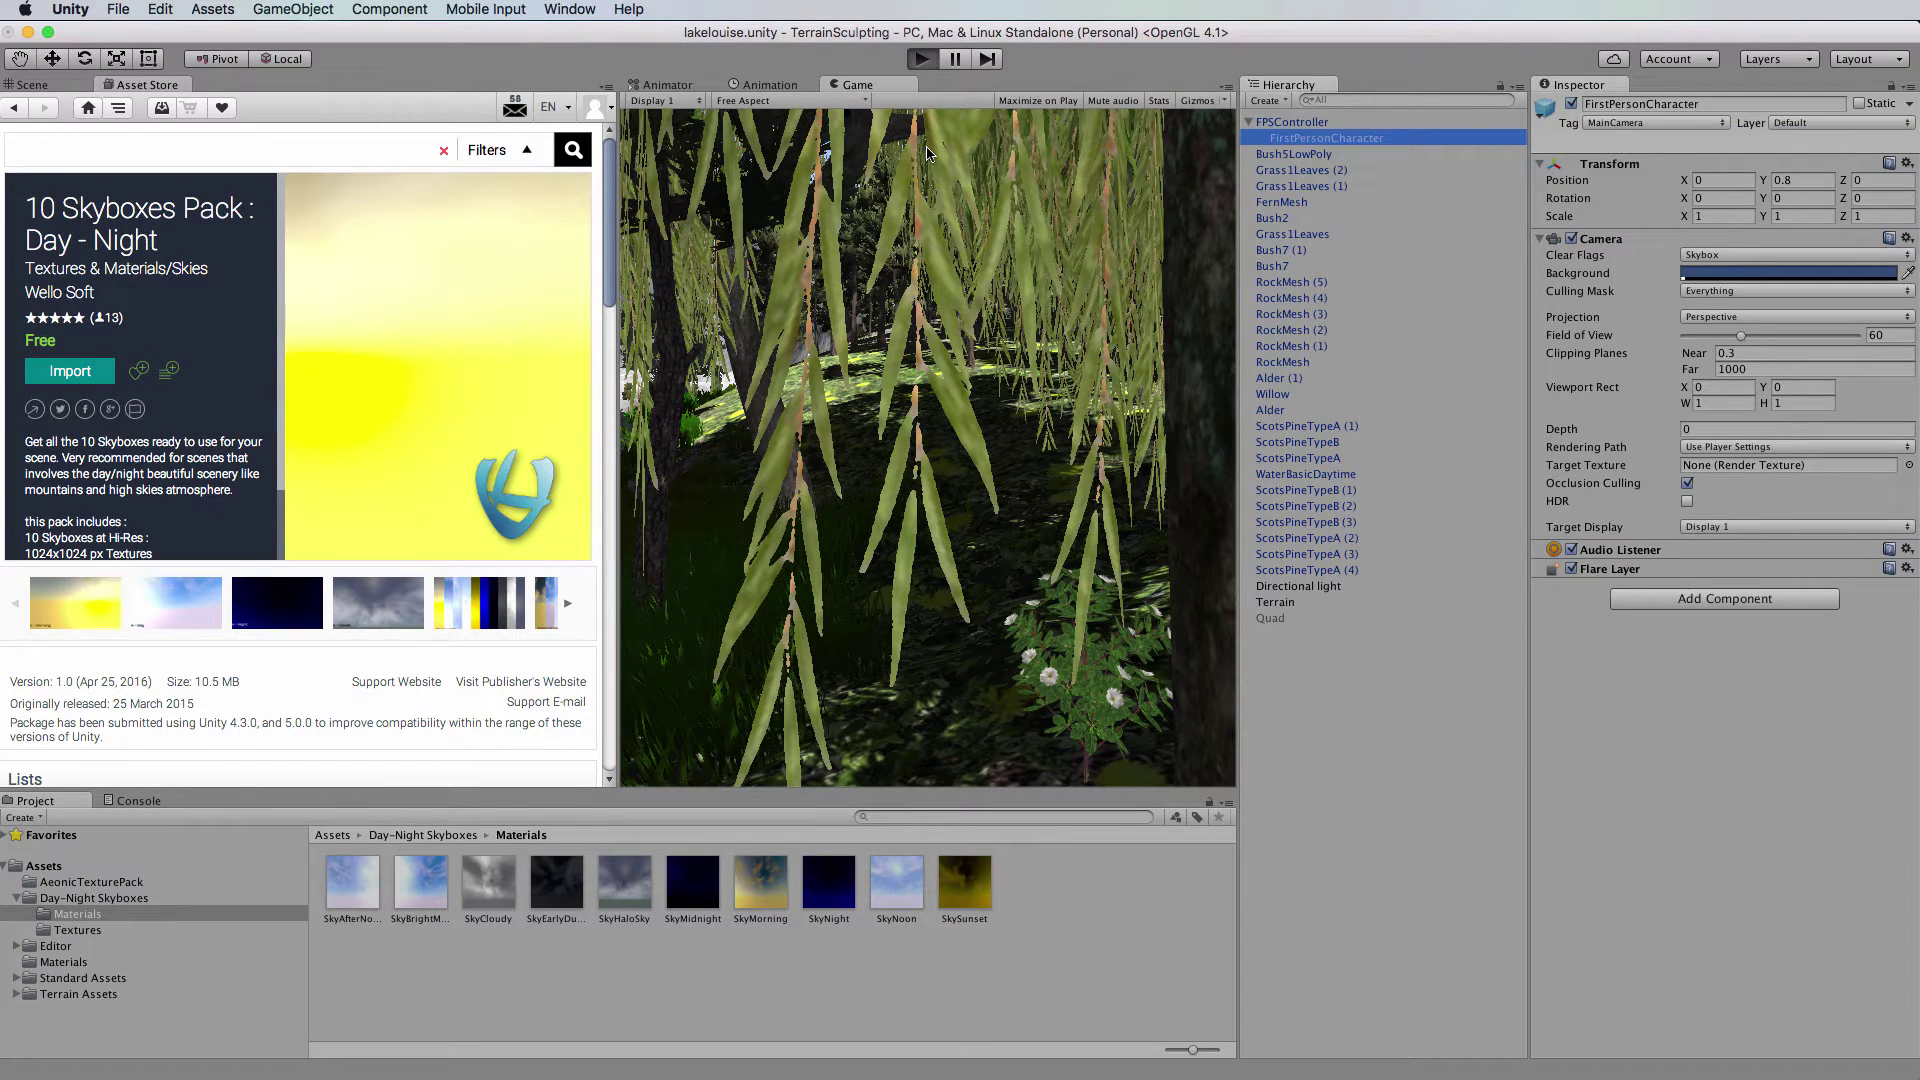
{"action": "key", "text": "w"}
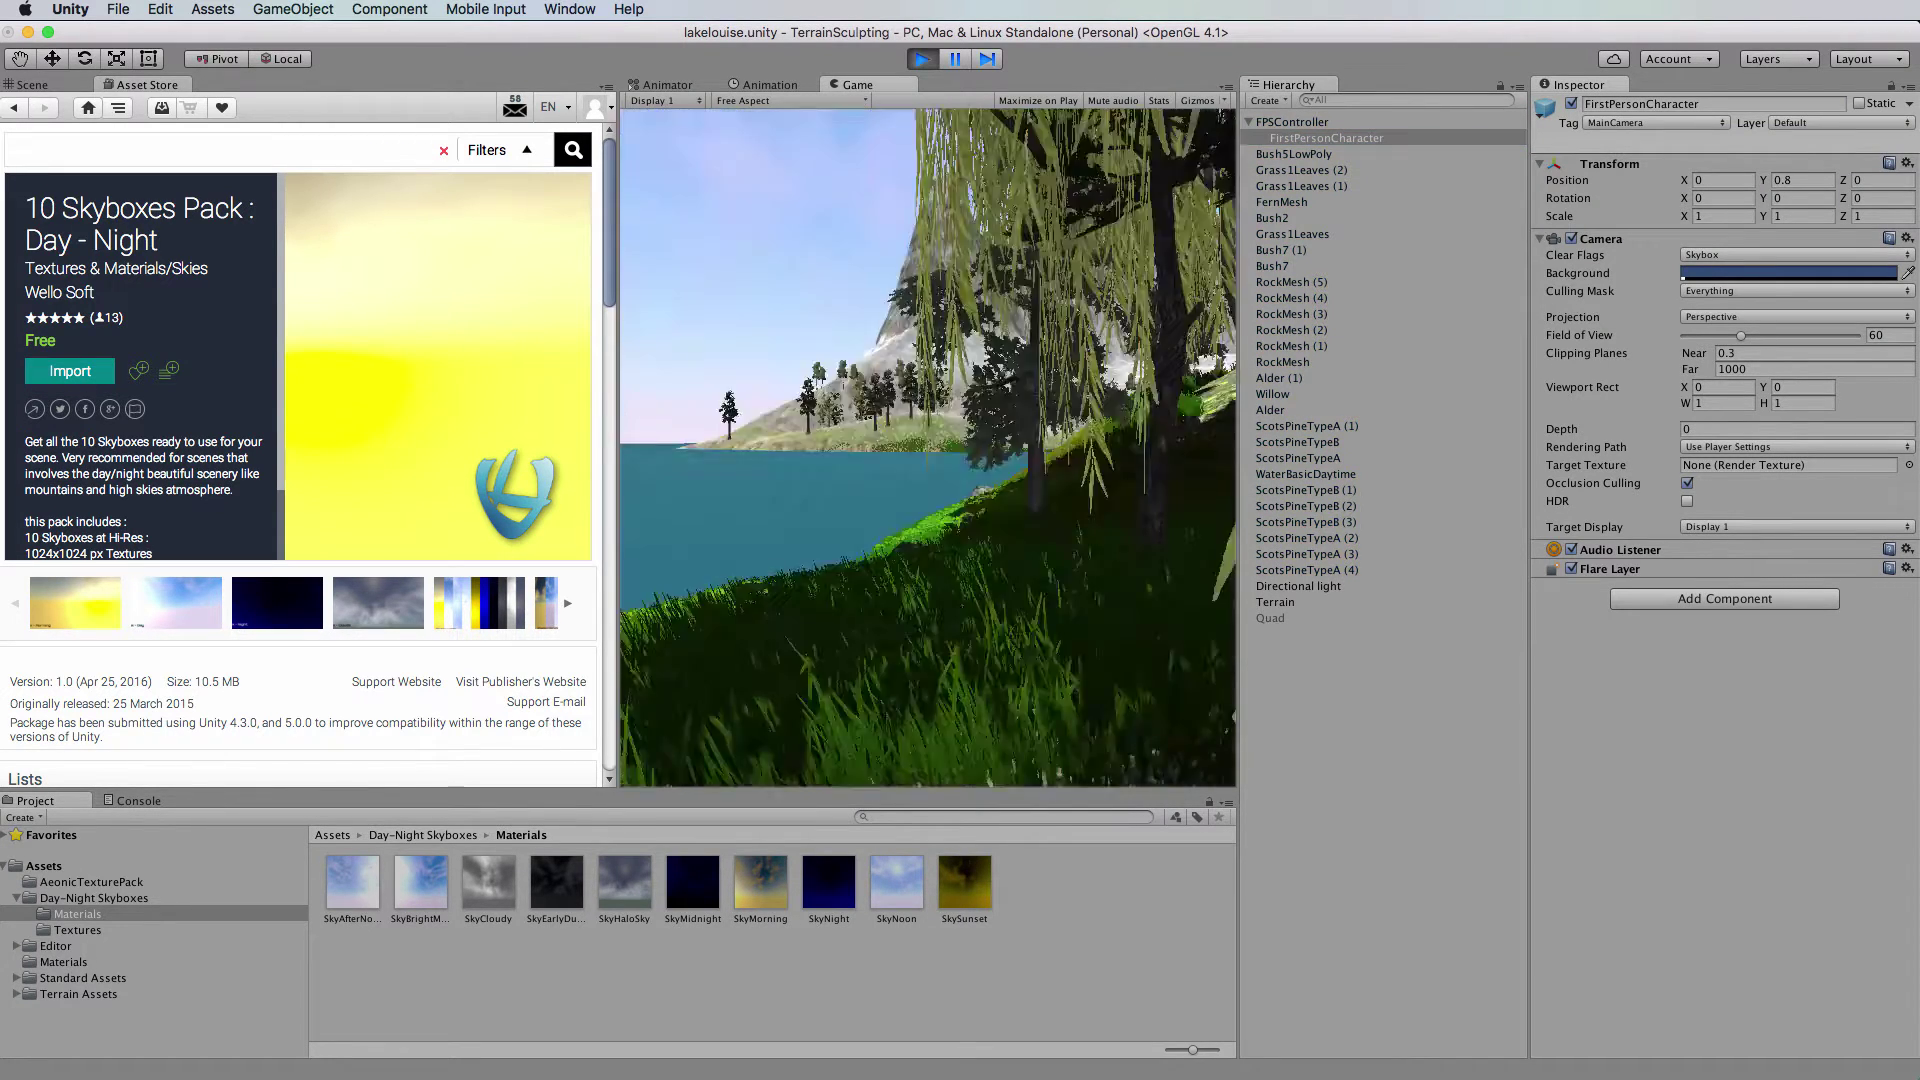
{"action": "key", "text": "w"}
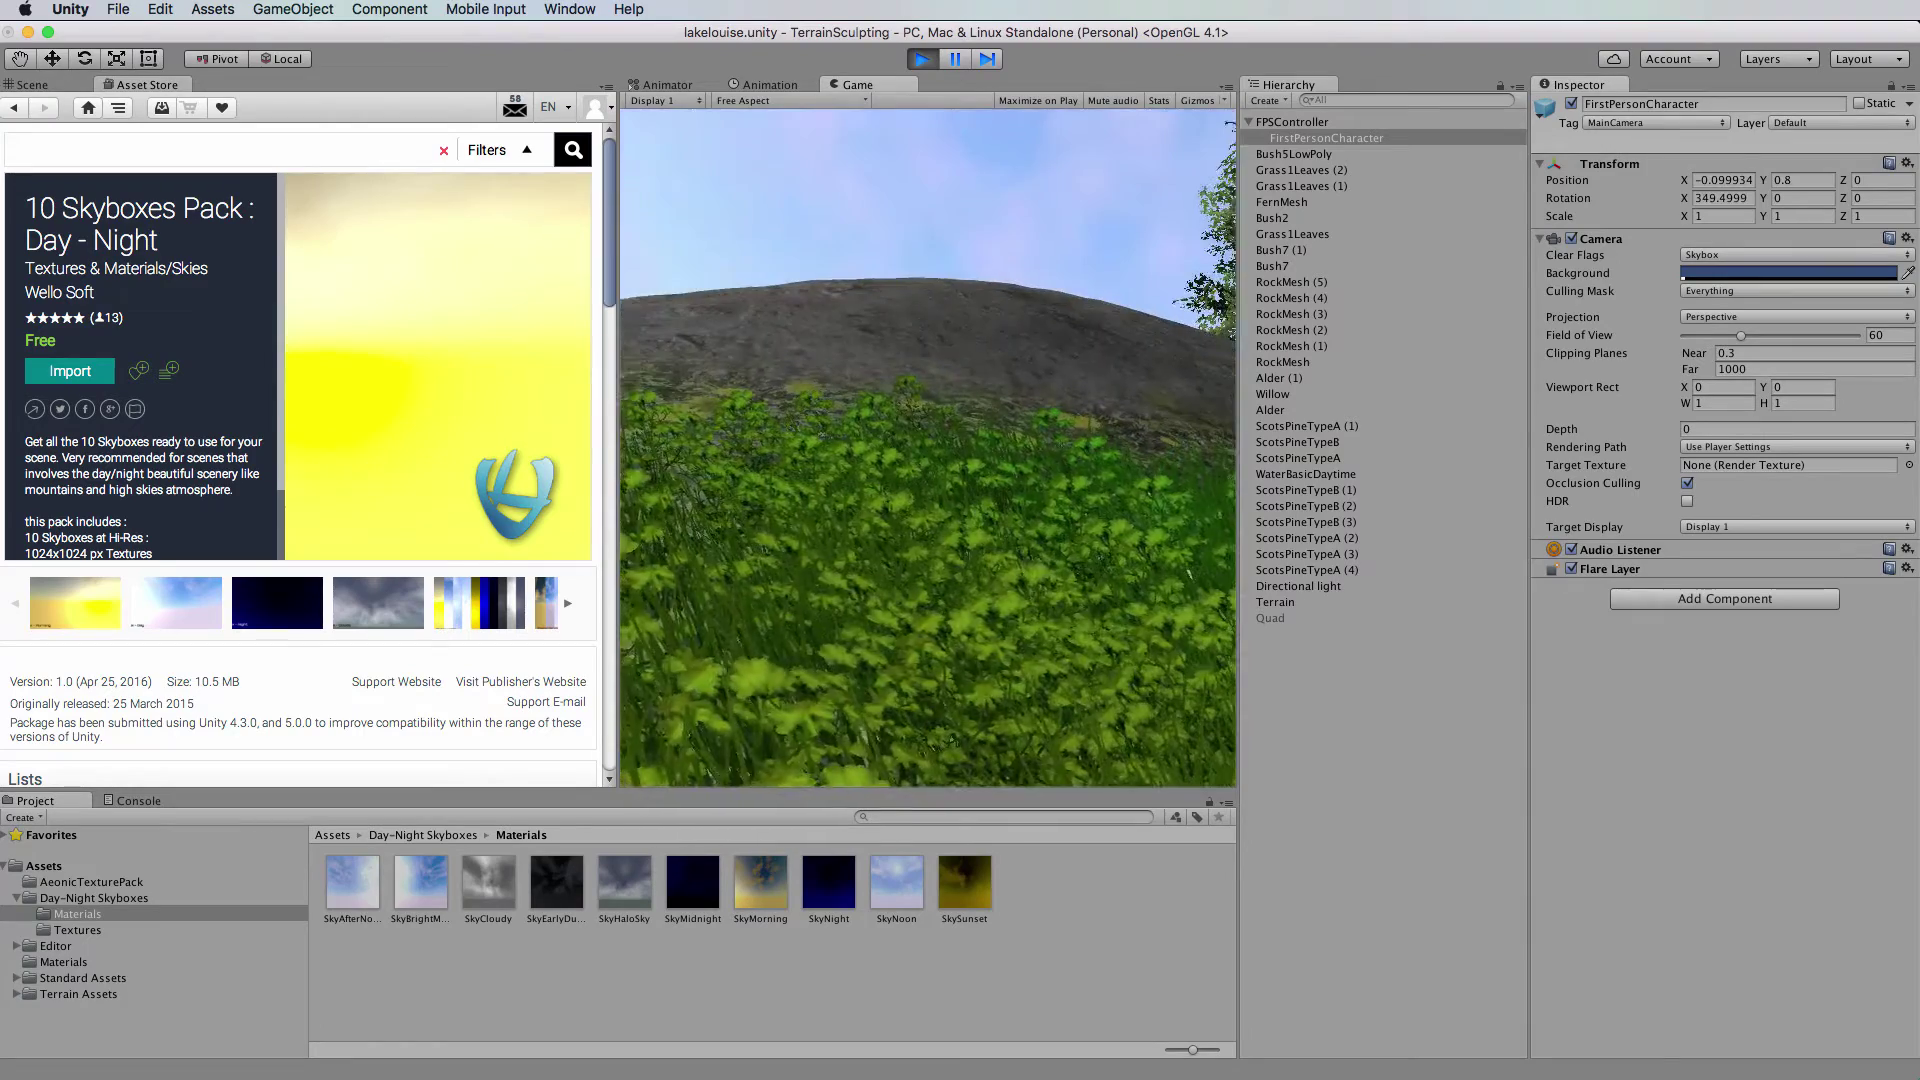
{"action": "key", "text": "w"}
{"action": "key", "text": "w"}
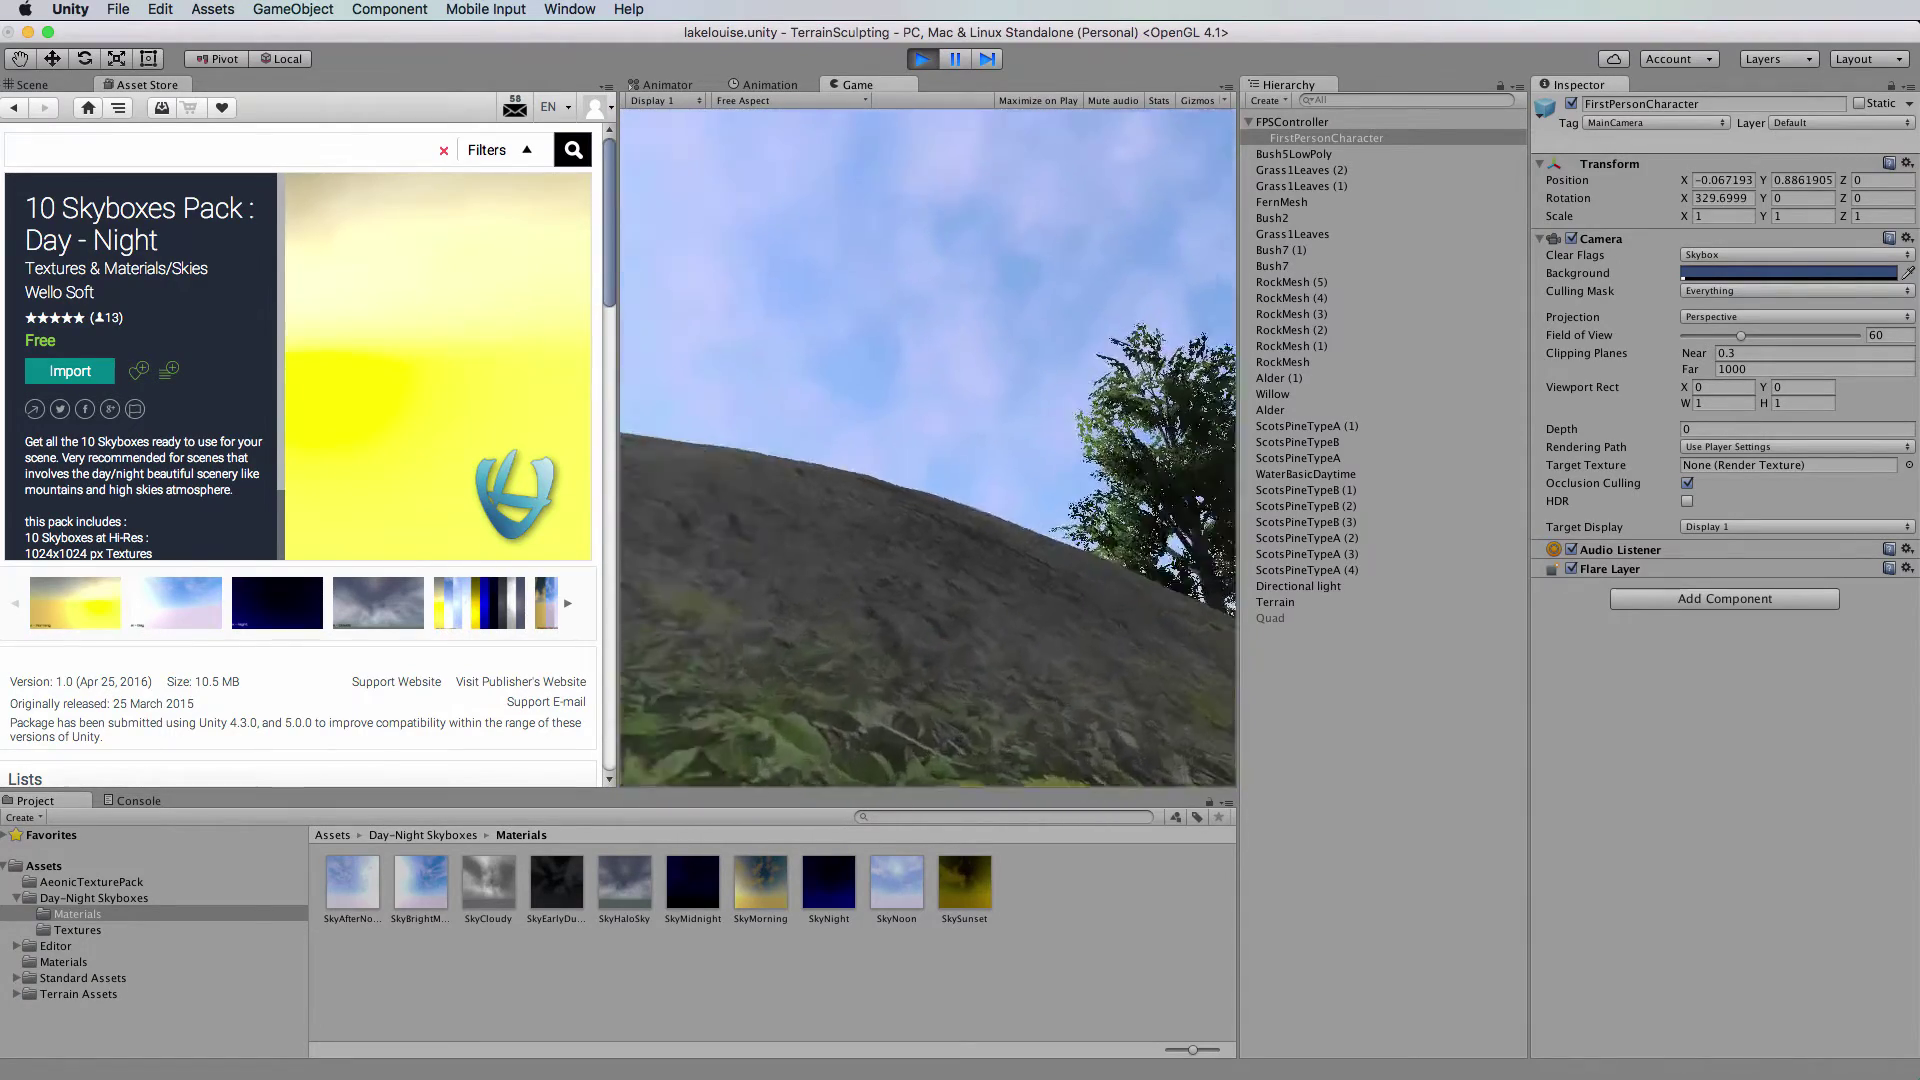
{"action": "key", "text": "w"}
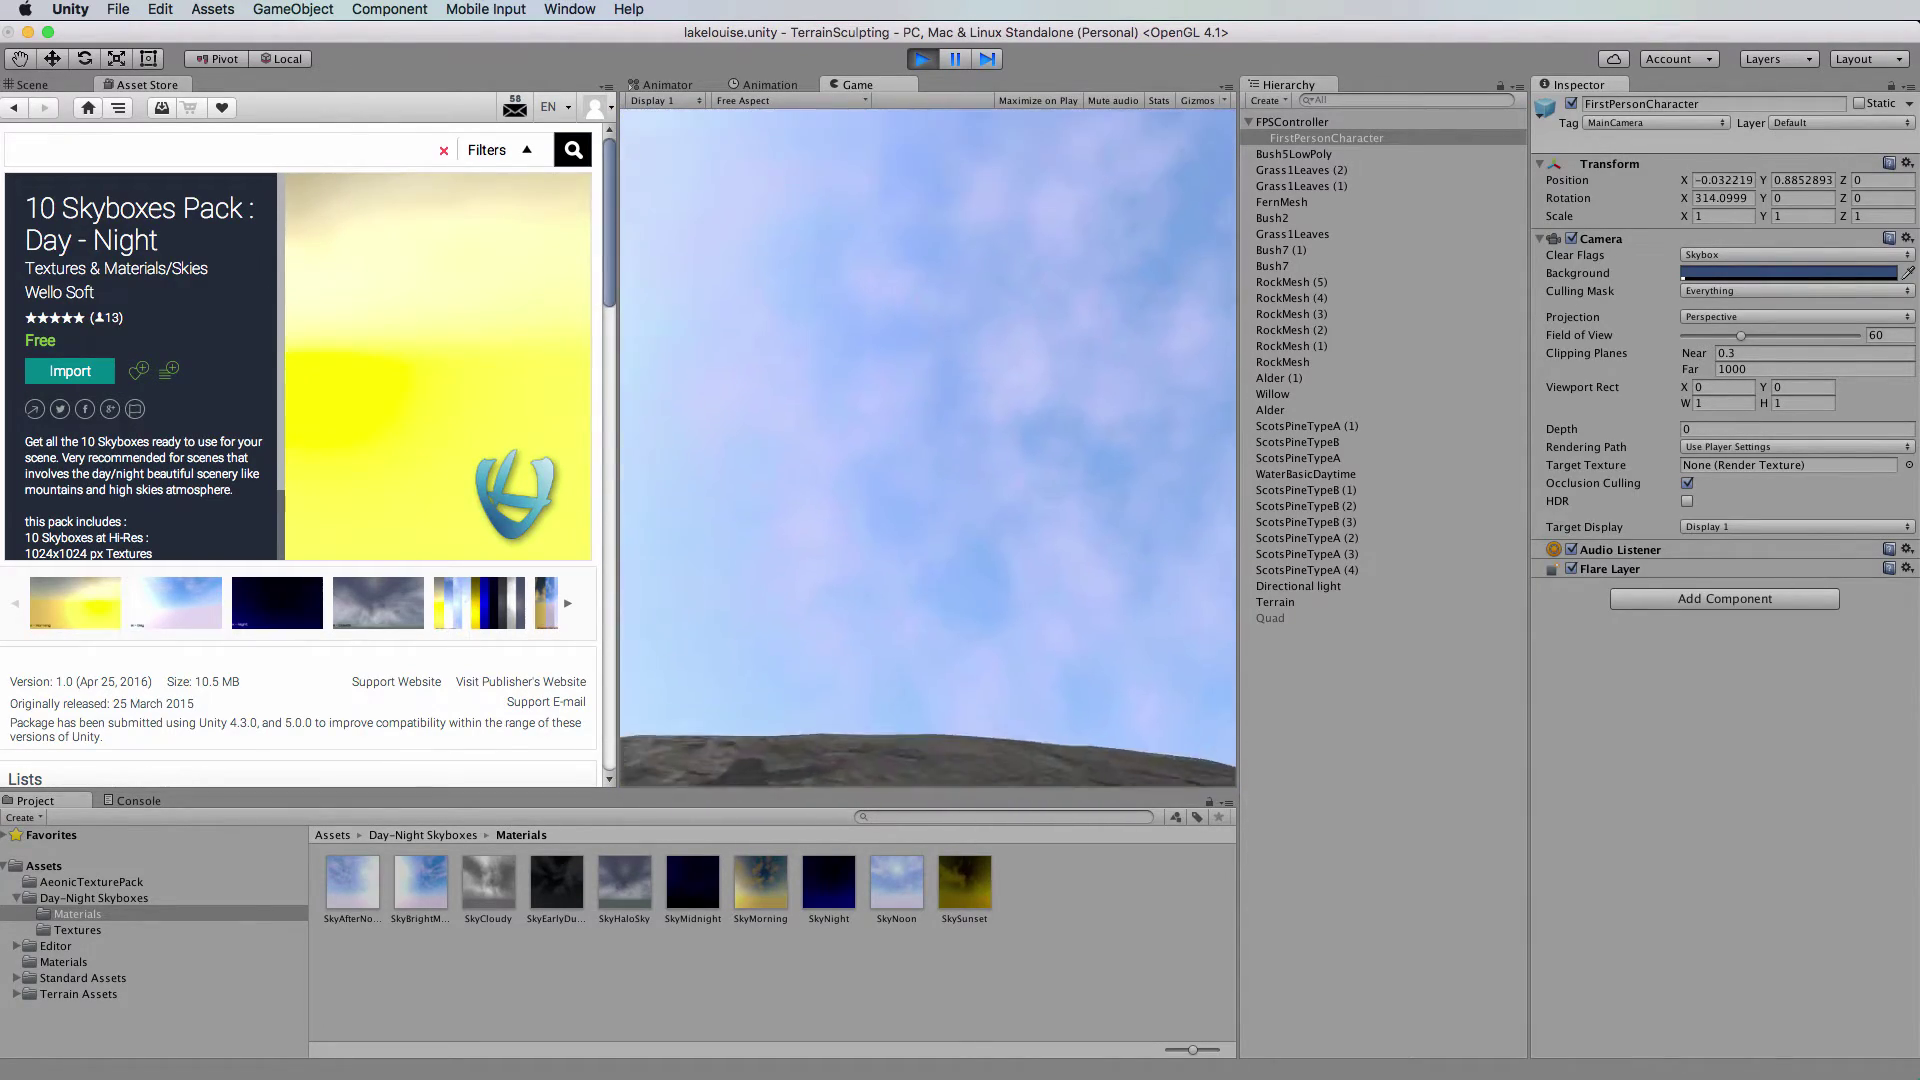
{"action": "key", "text": "w"}
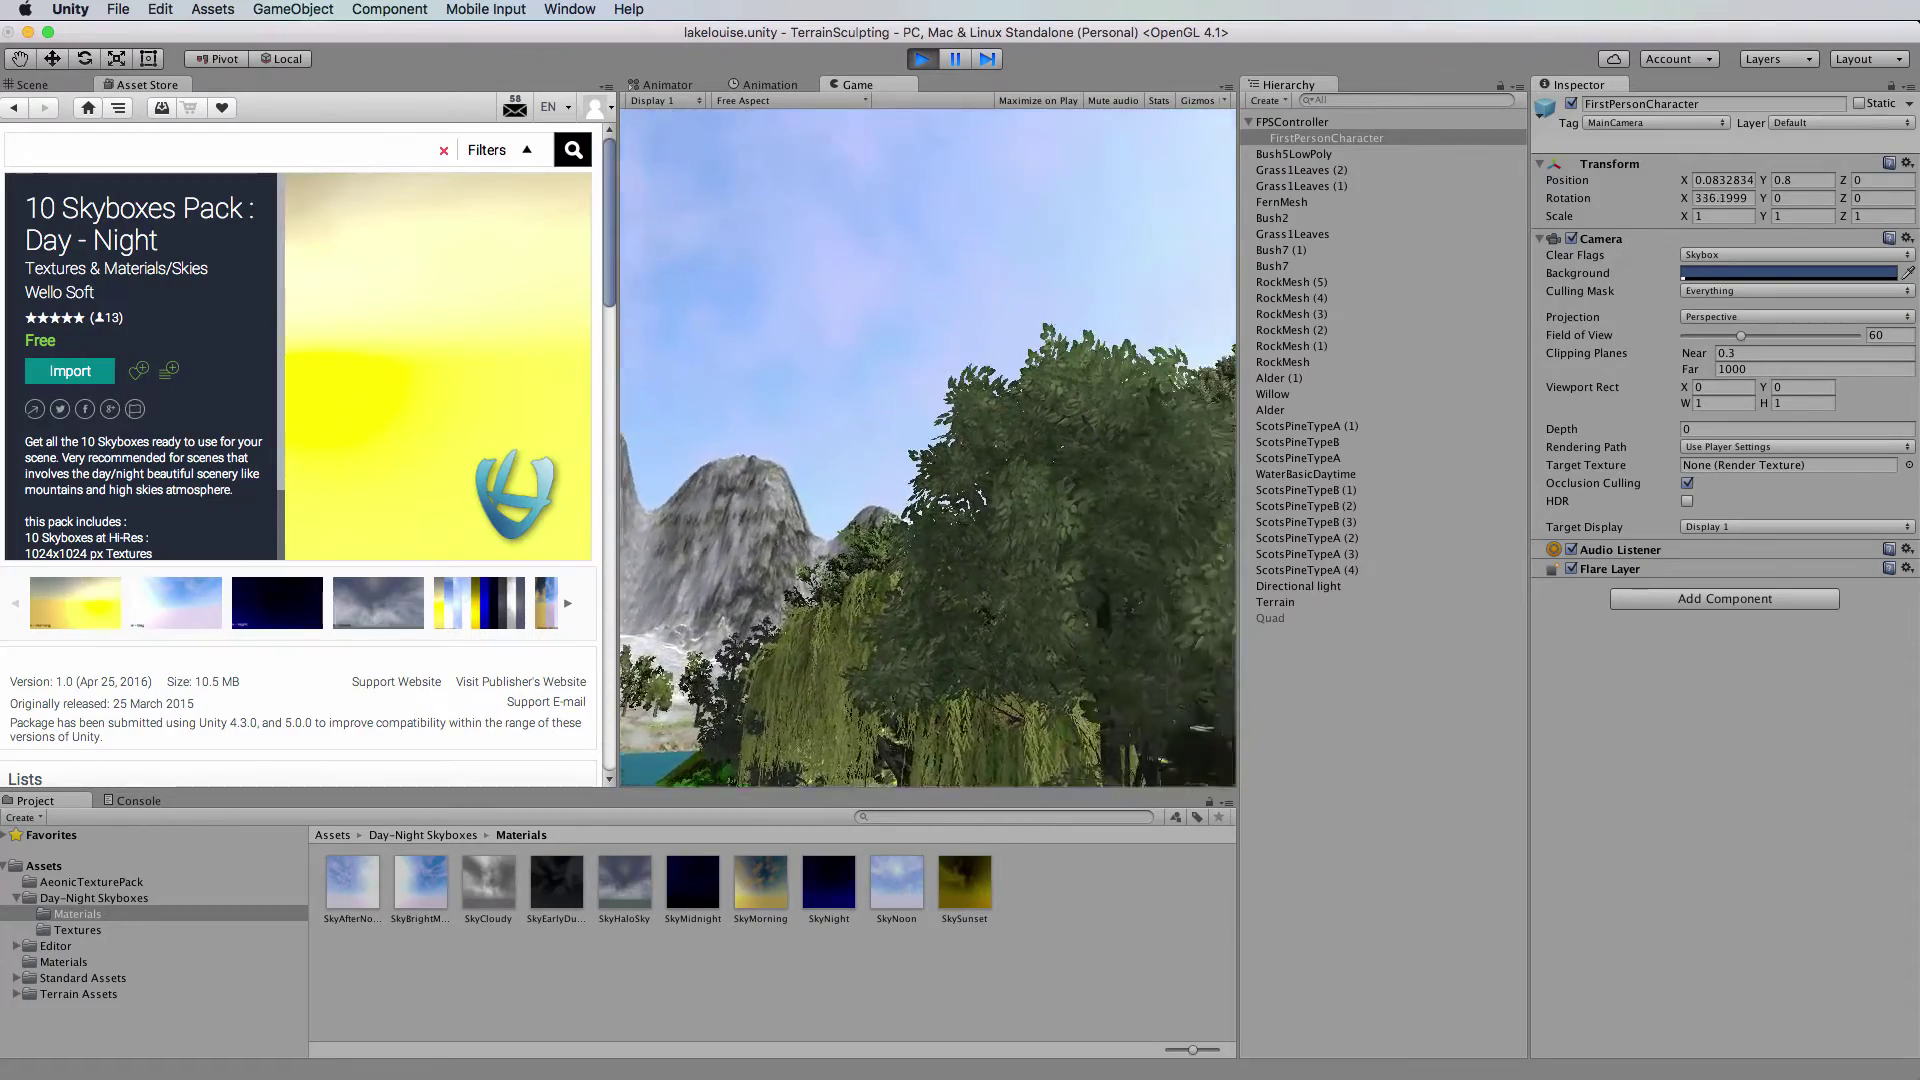
{"action": "key", "text": "w"}
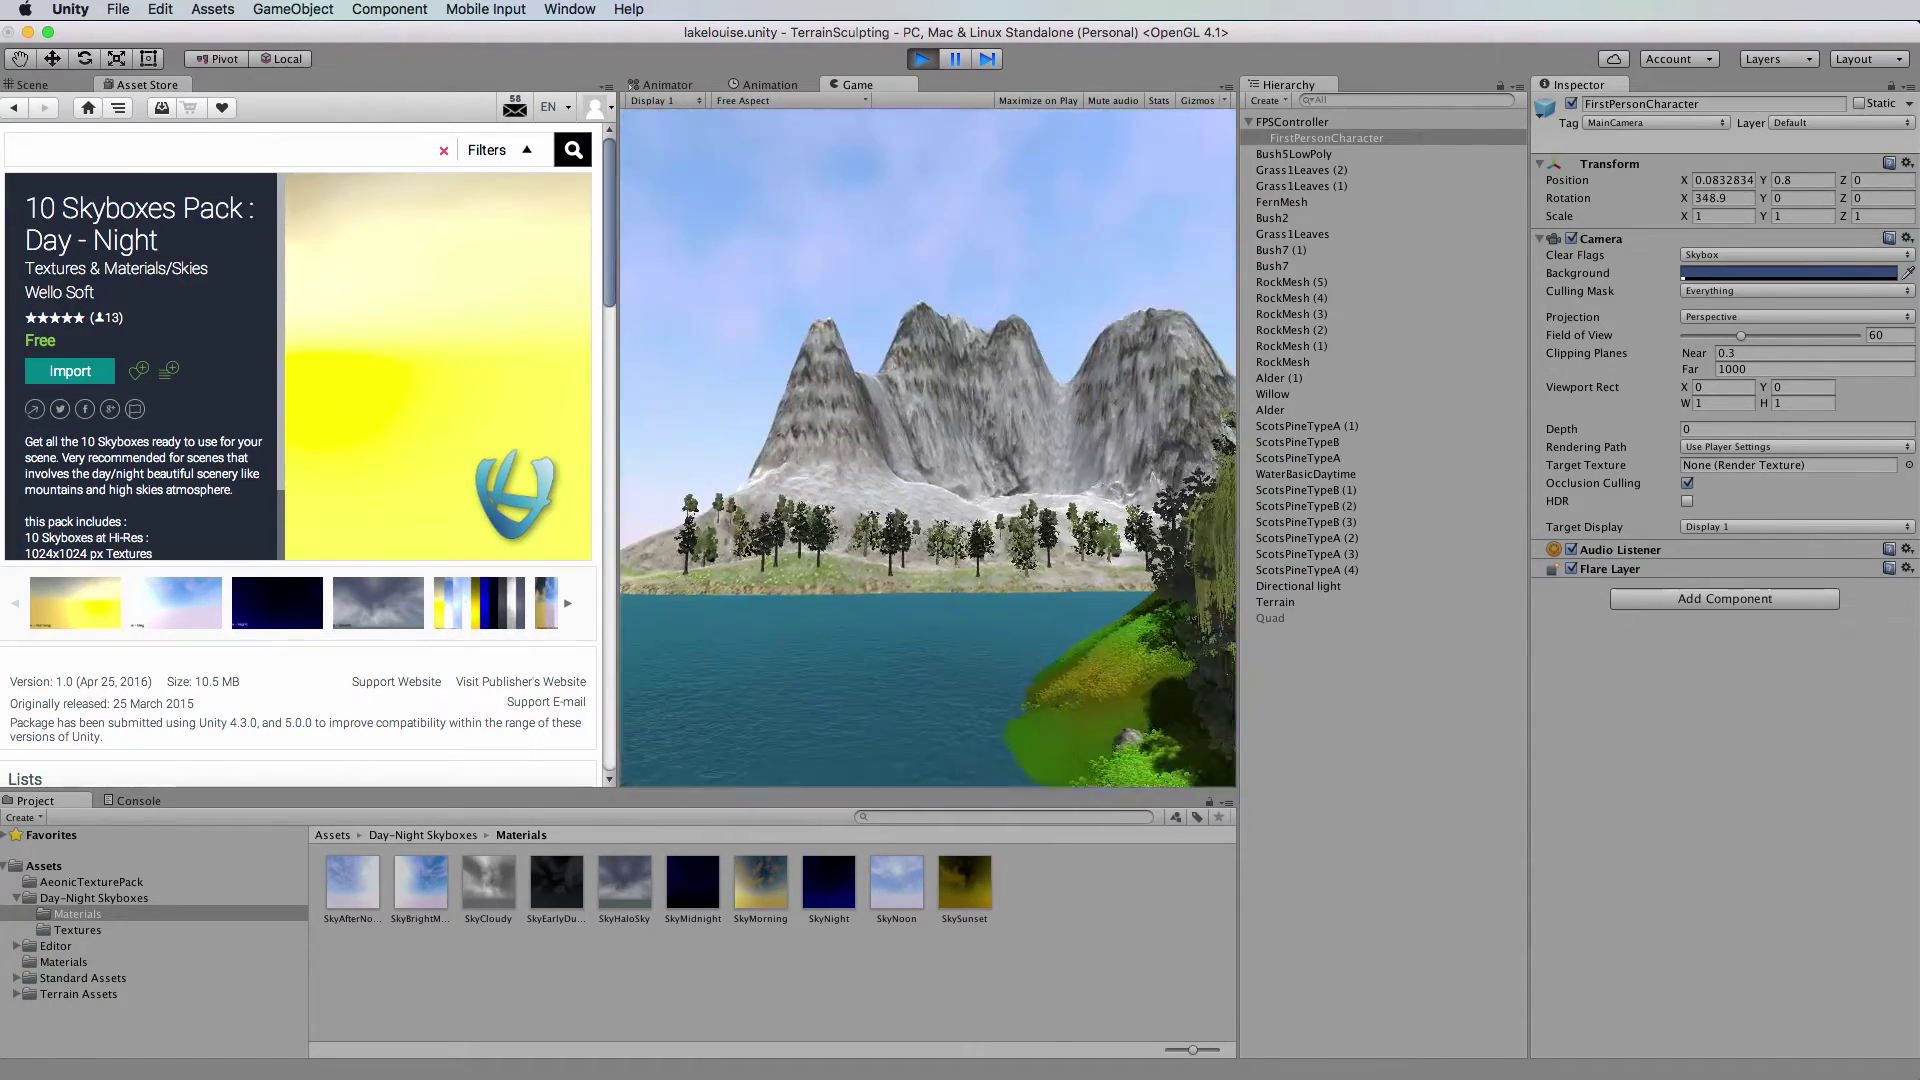
{"action": "key", "text": "w"}
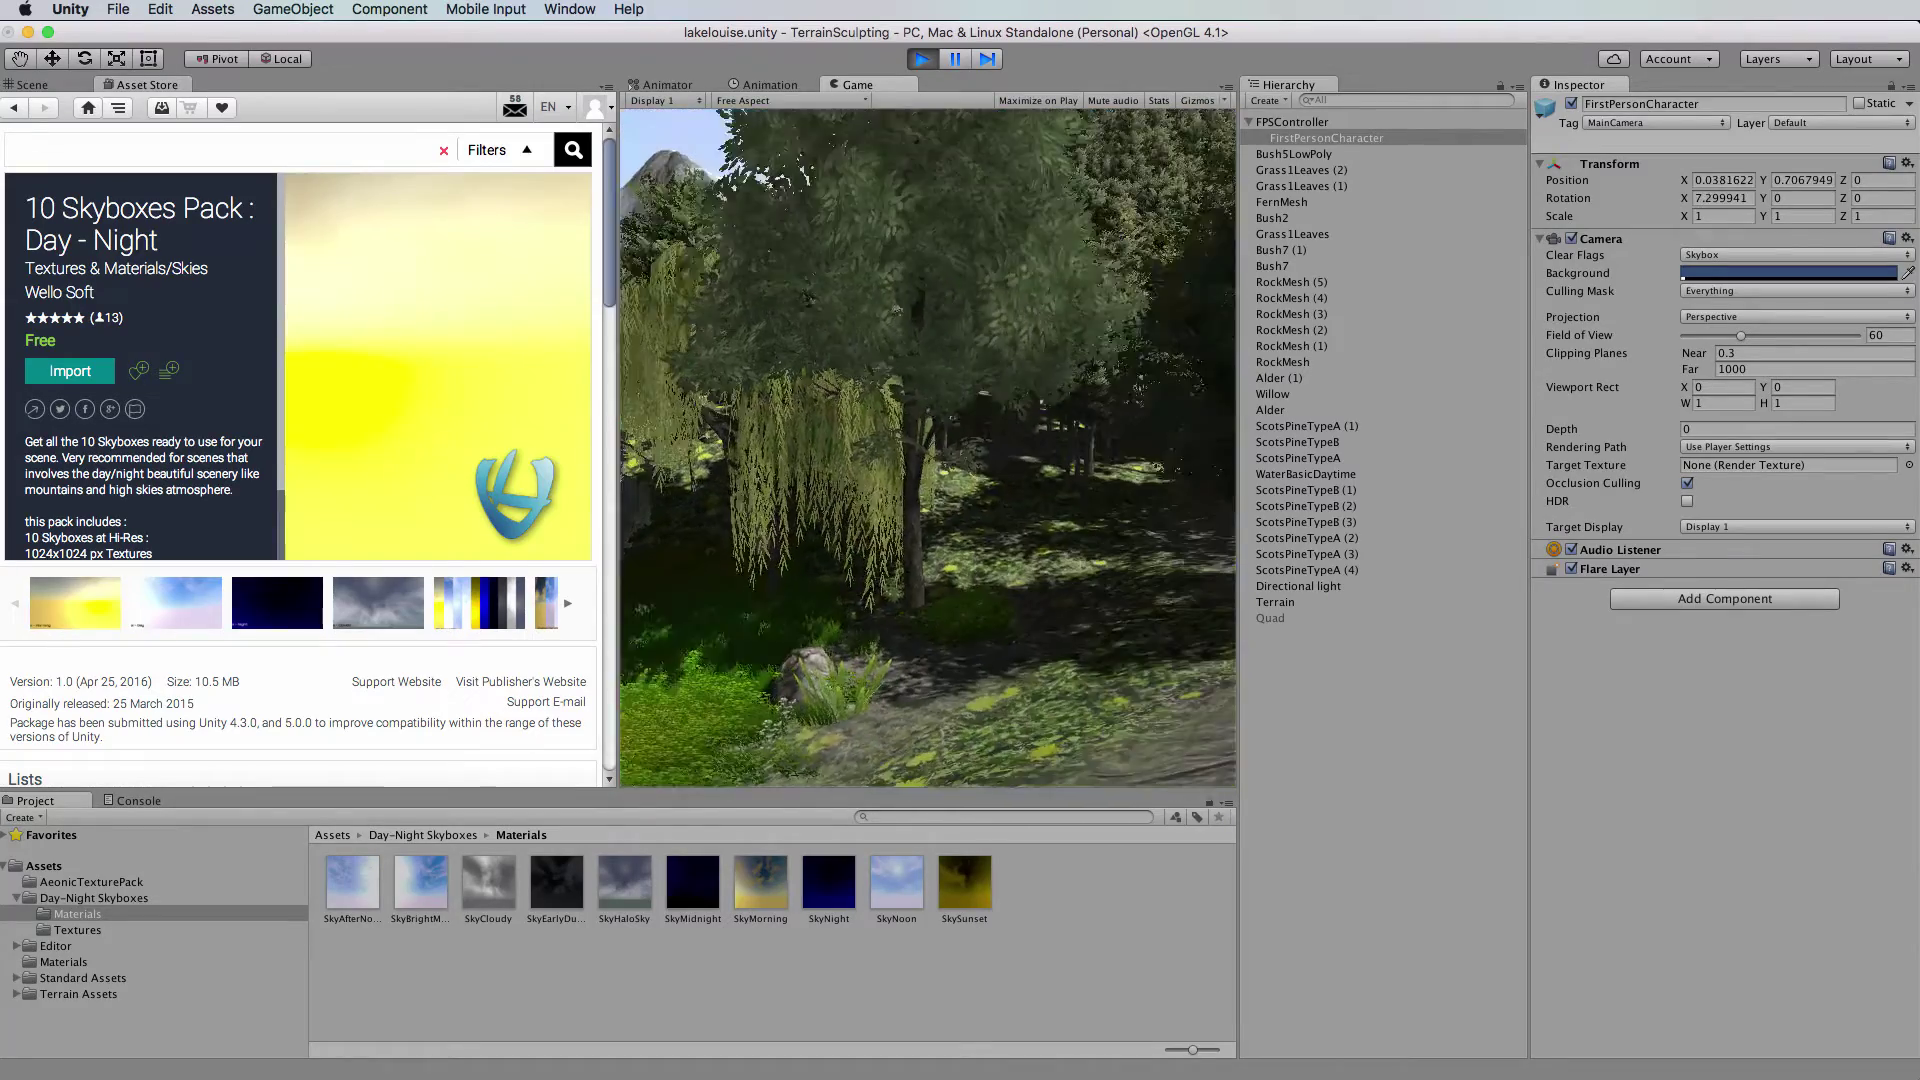
{"action": "key", "text": "w"}
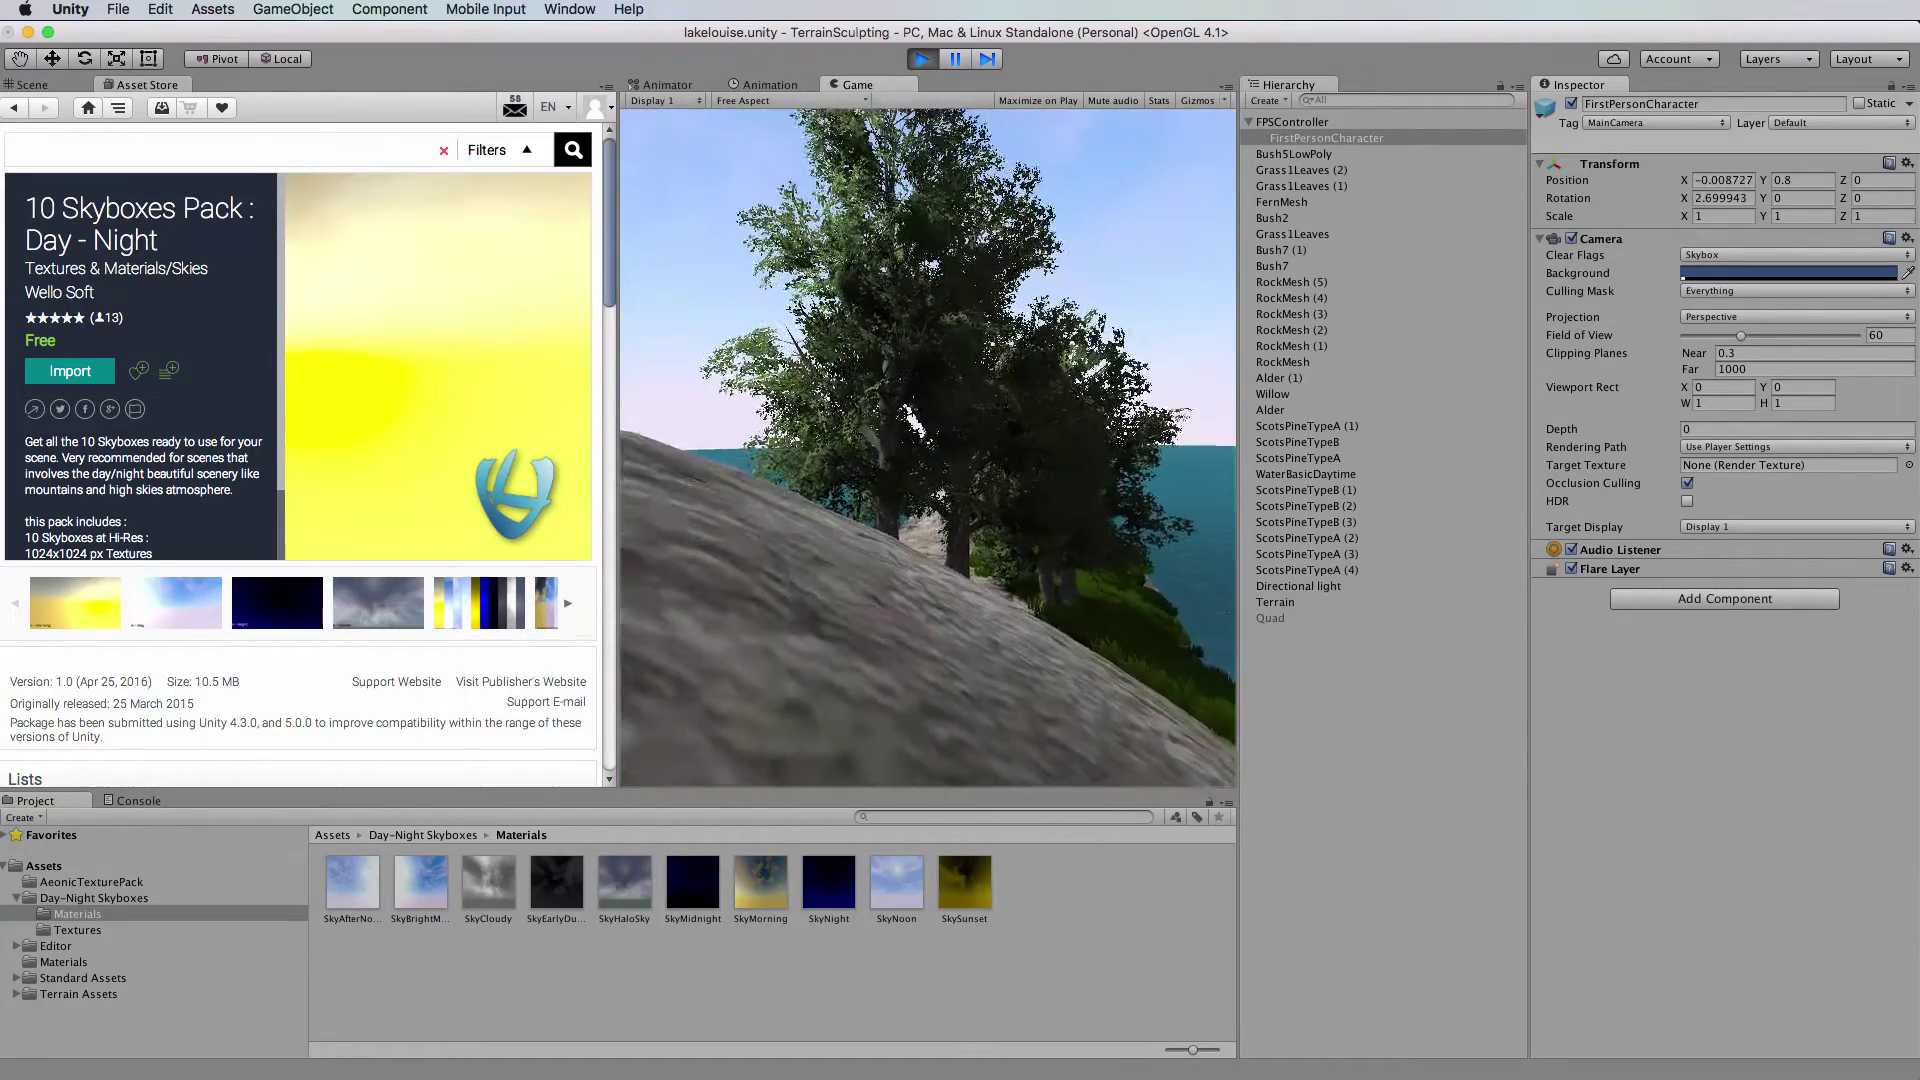
{"action": "key", "text": "w"}
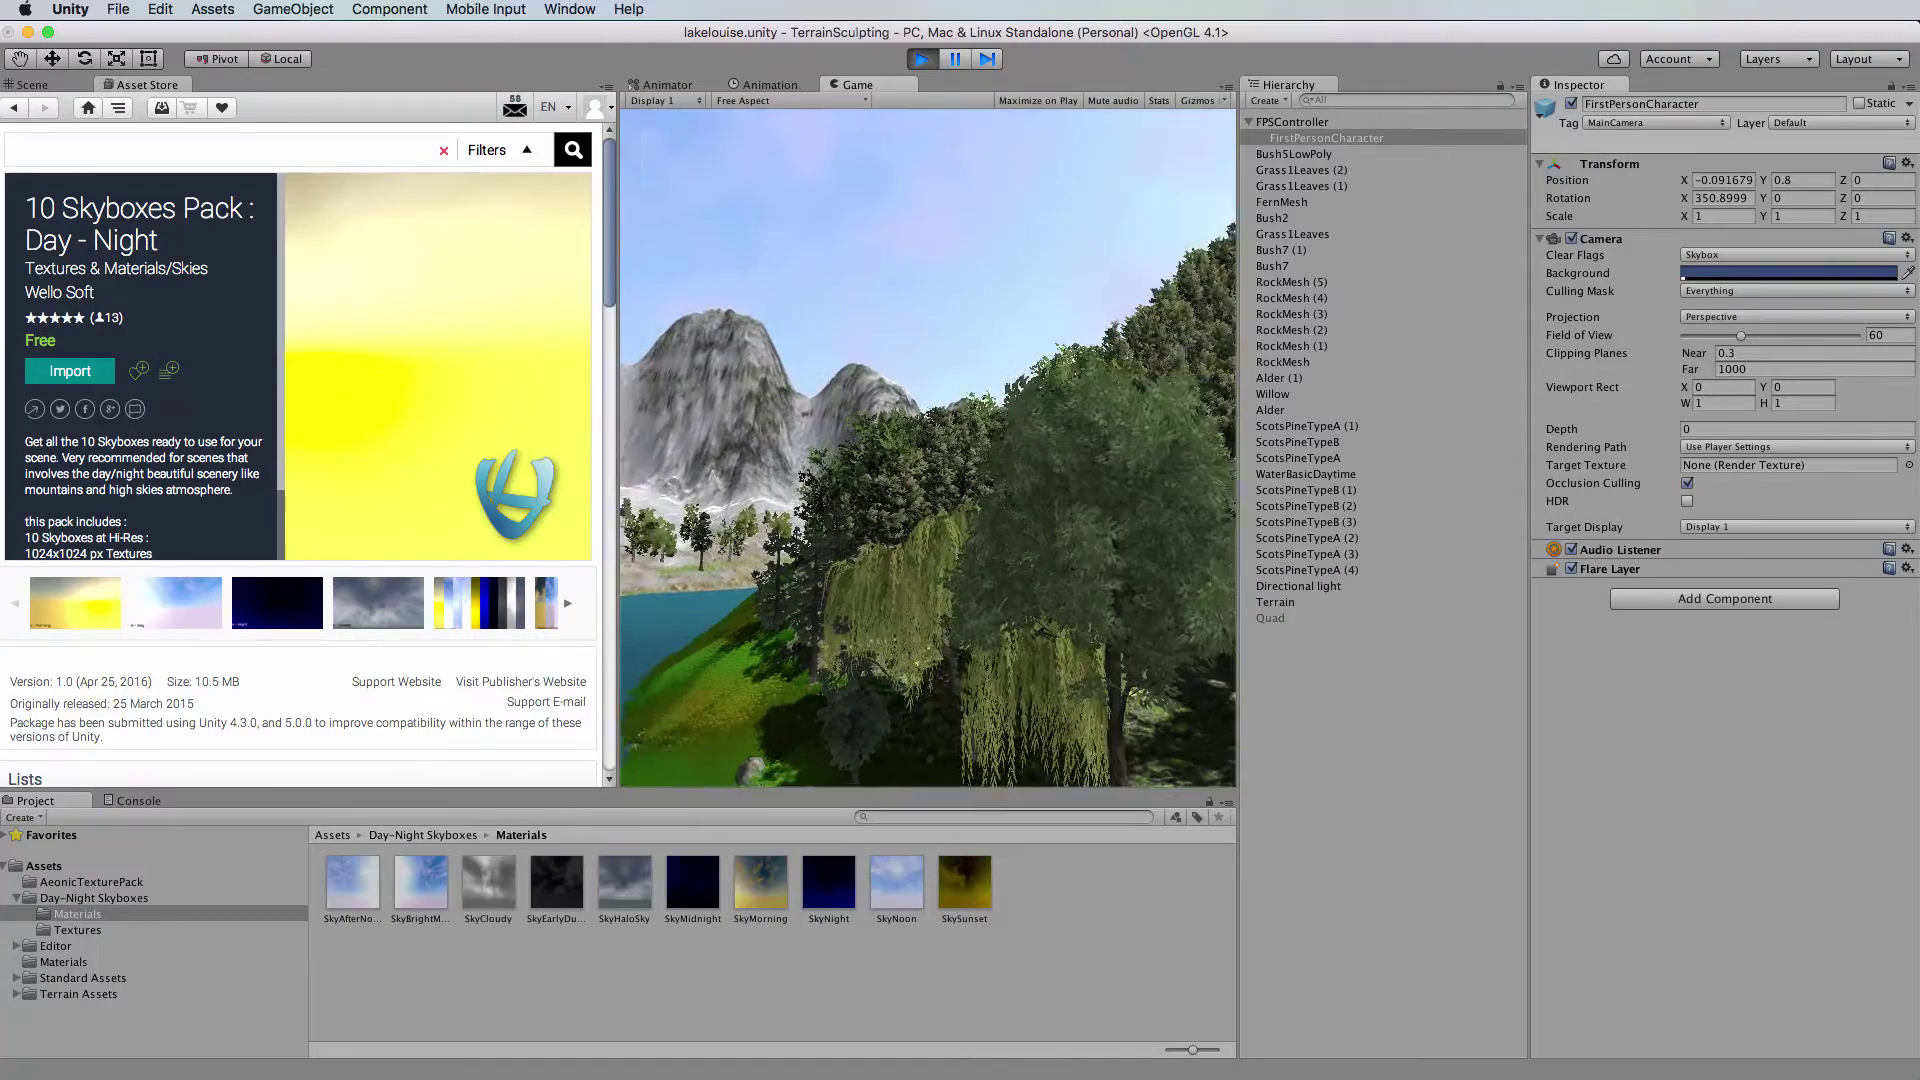
{"action": "key", "text": "w"}
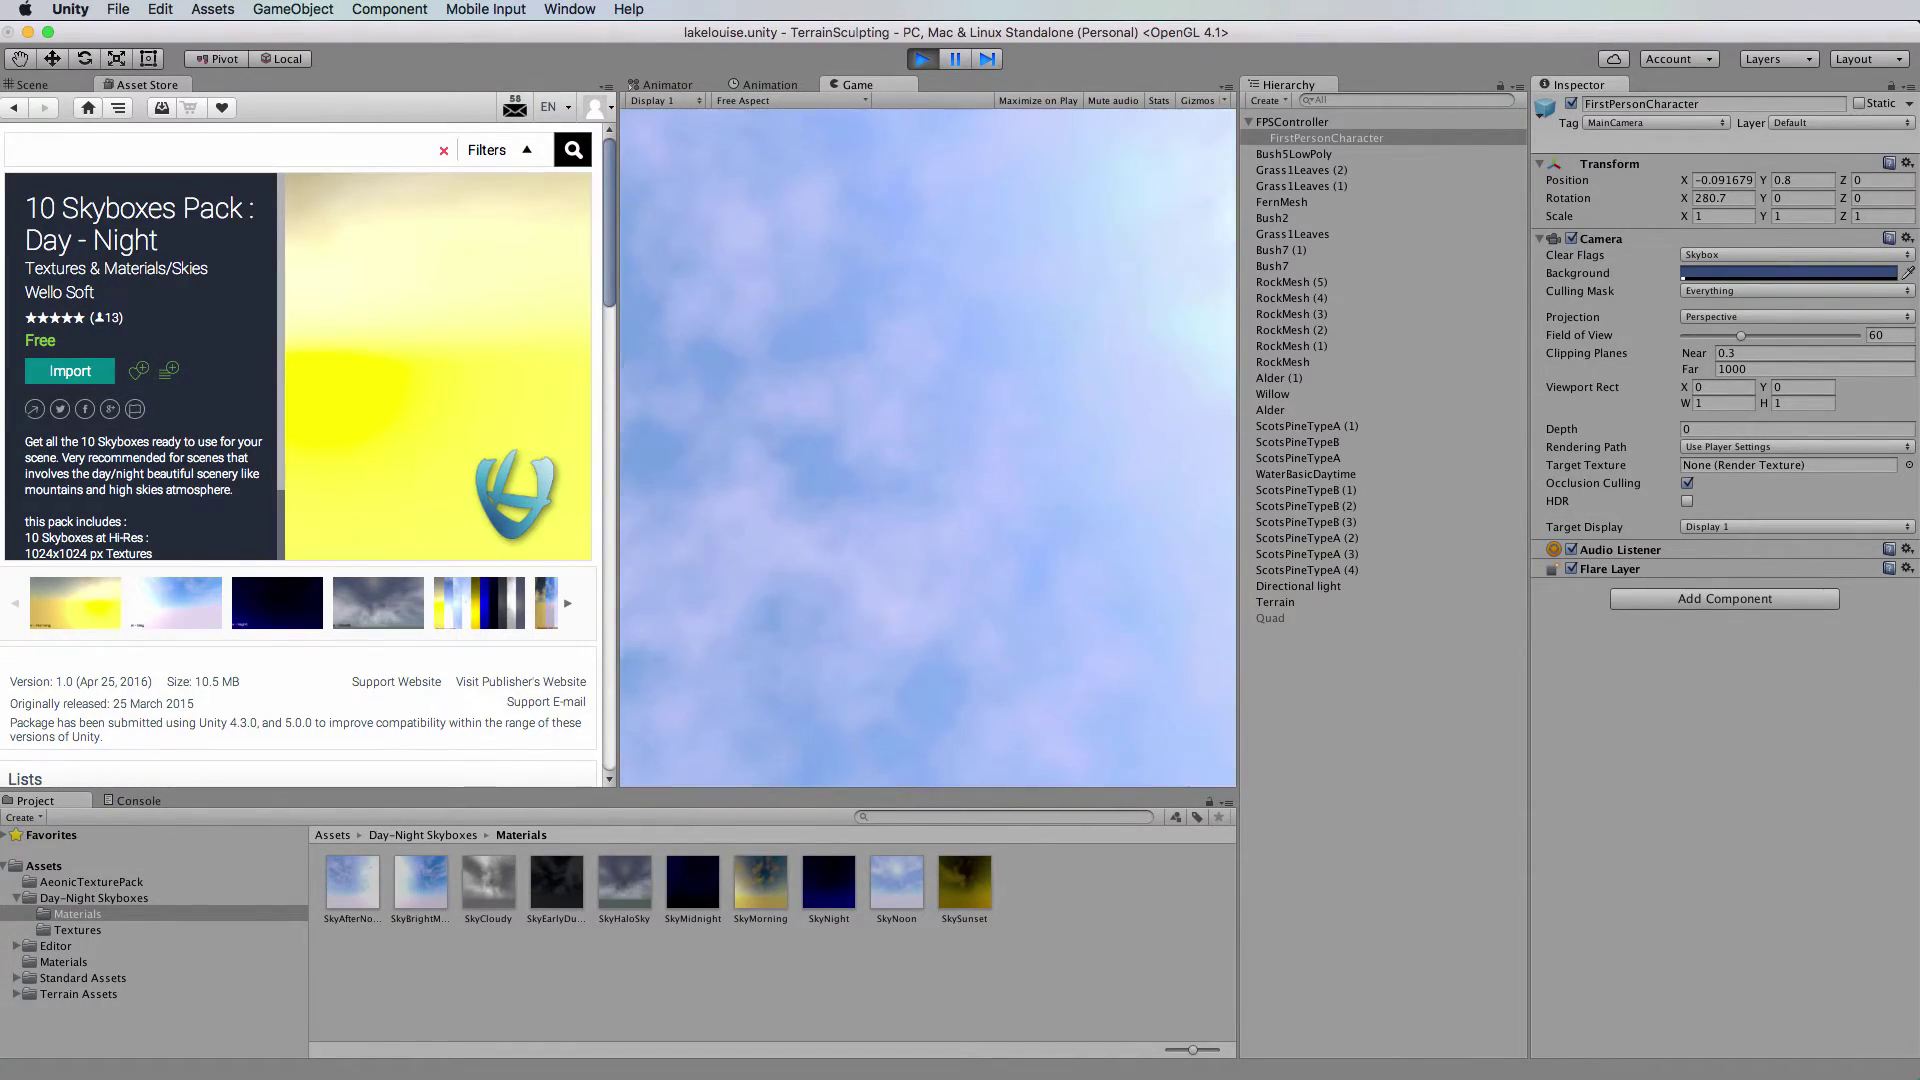
{"action": "key", "text": "Escape"}
{"action": "left_click", "coordinate": [924, 59]}
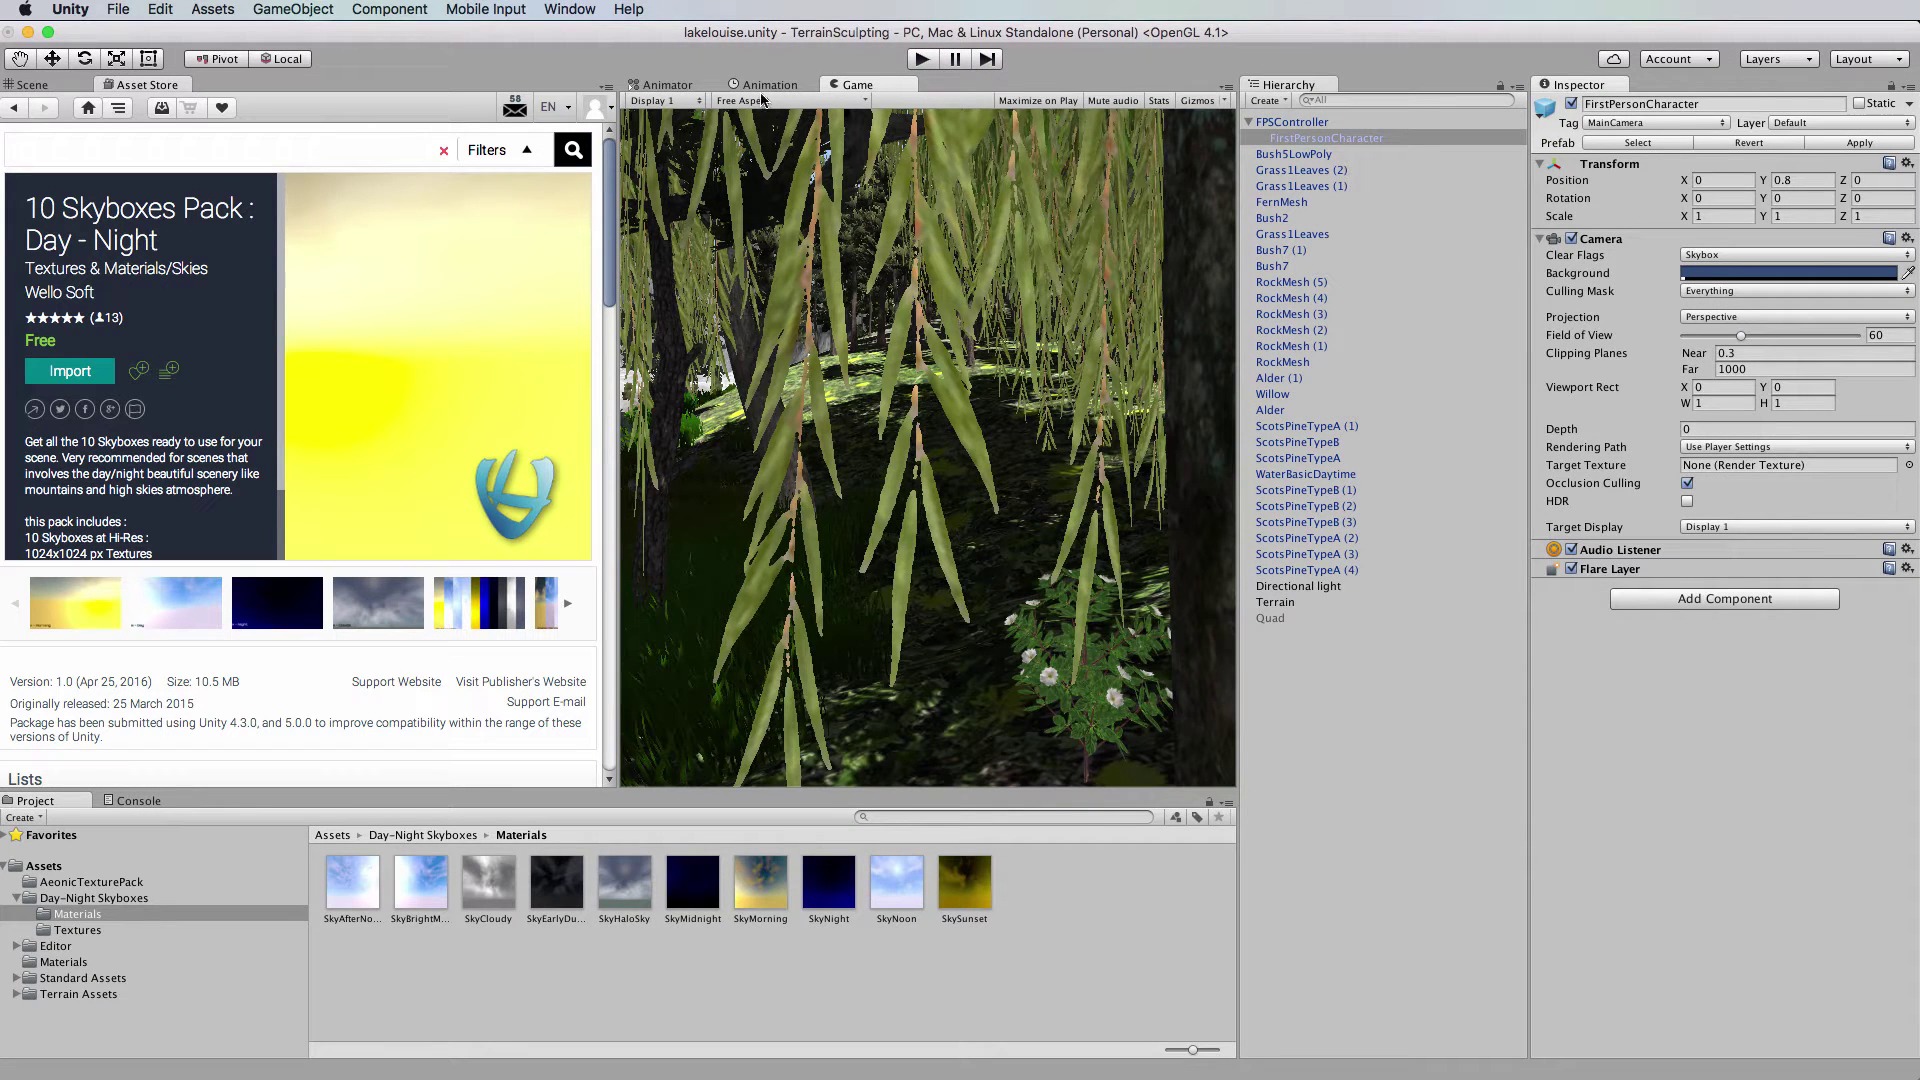
Enable fog in the scene's Lighting settings, keeping the Exponential Squared fog mode.
{"action": "left_click", "coordinate": [562, 11]}
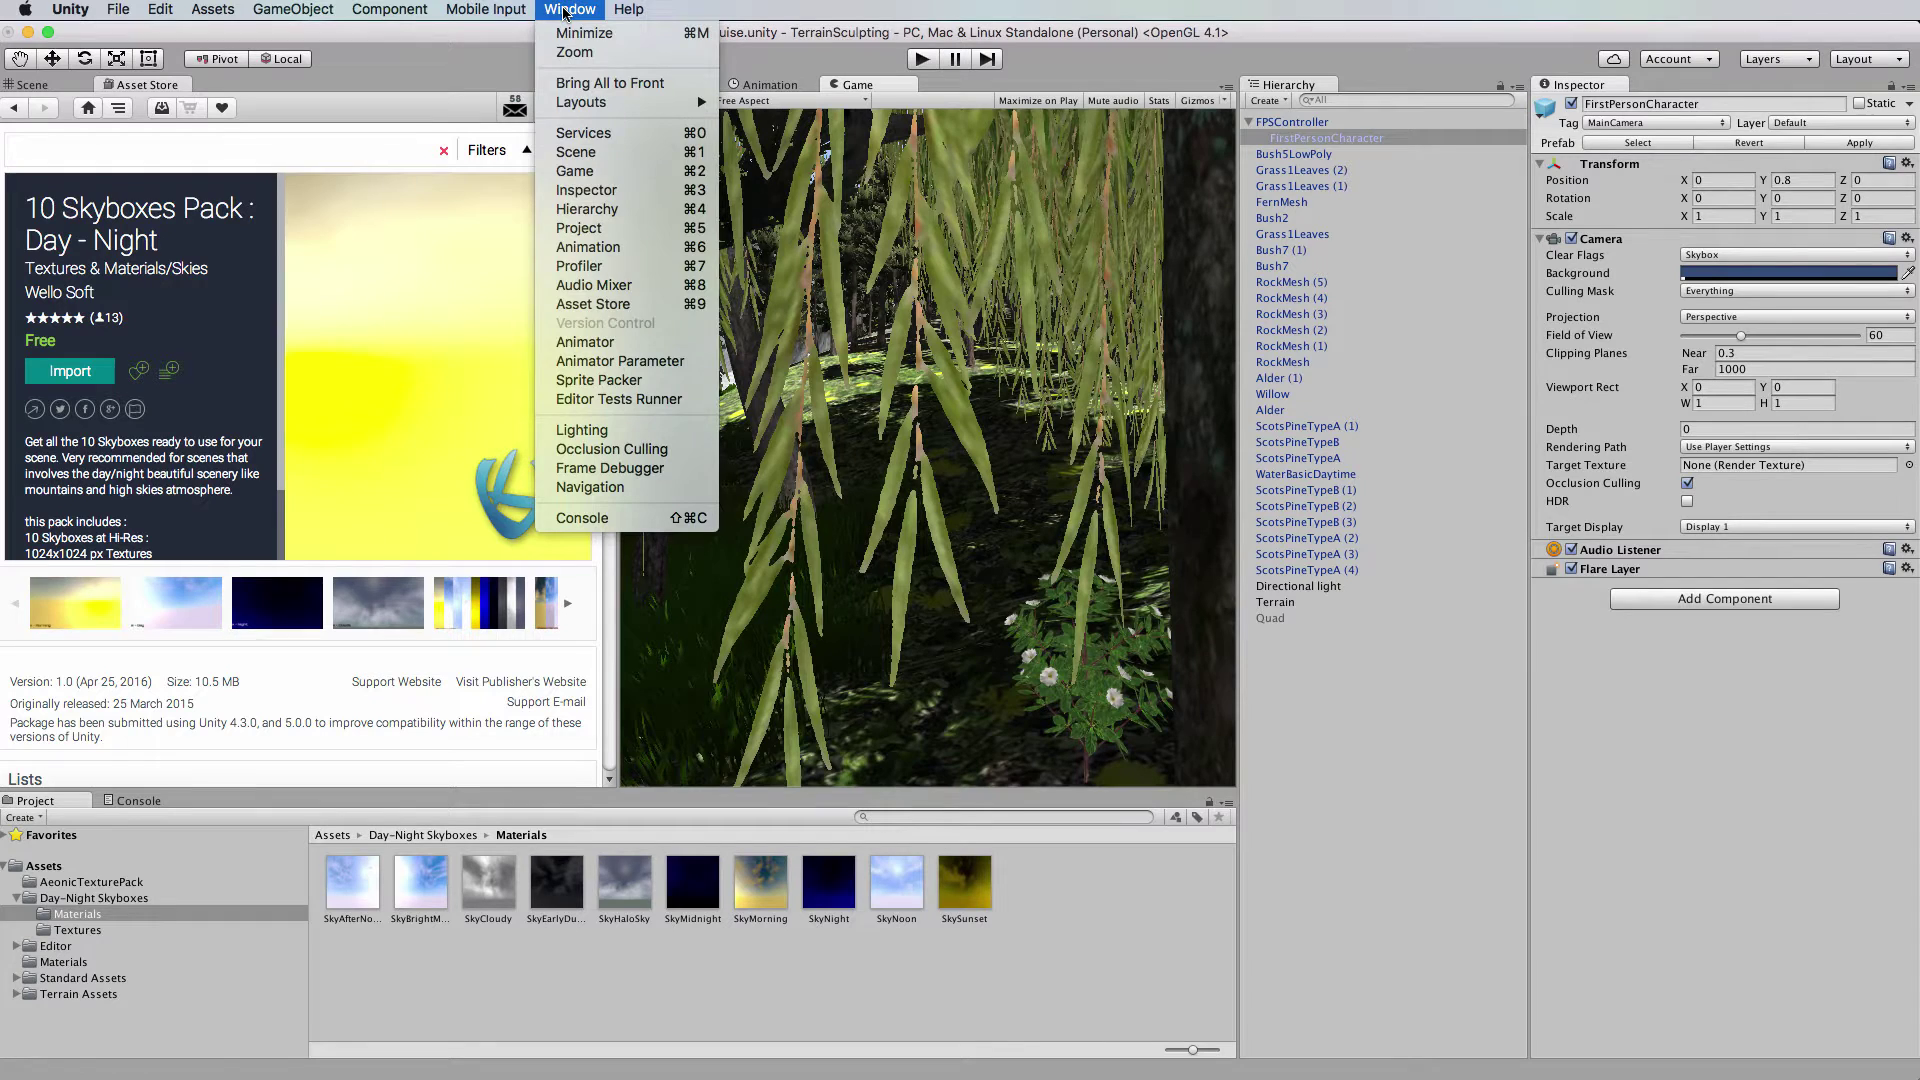
{"action": "left_click", "coordinate": [585, 430]}
{"action": "left_click_drag", "start_coordinate": [1184, 163], "coordinate": [1011, 108]}
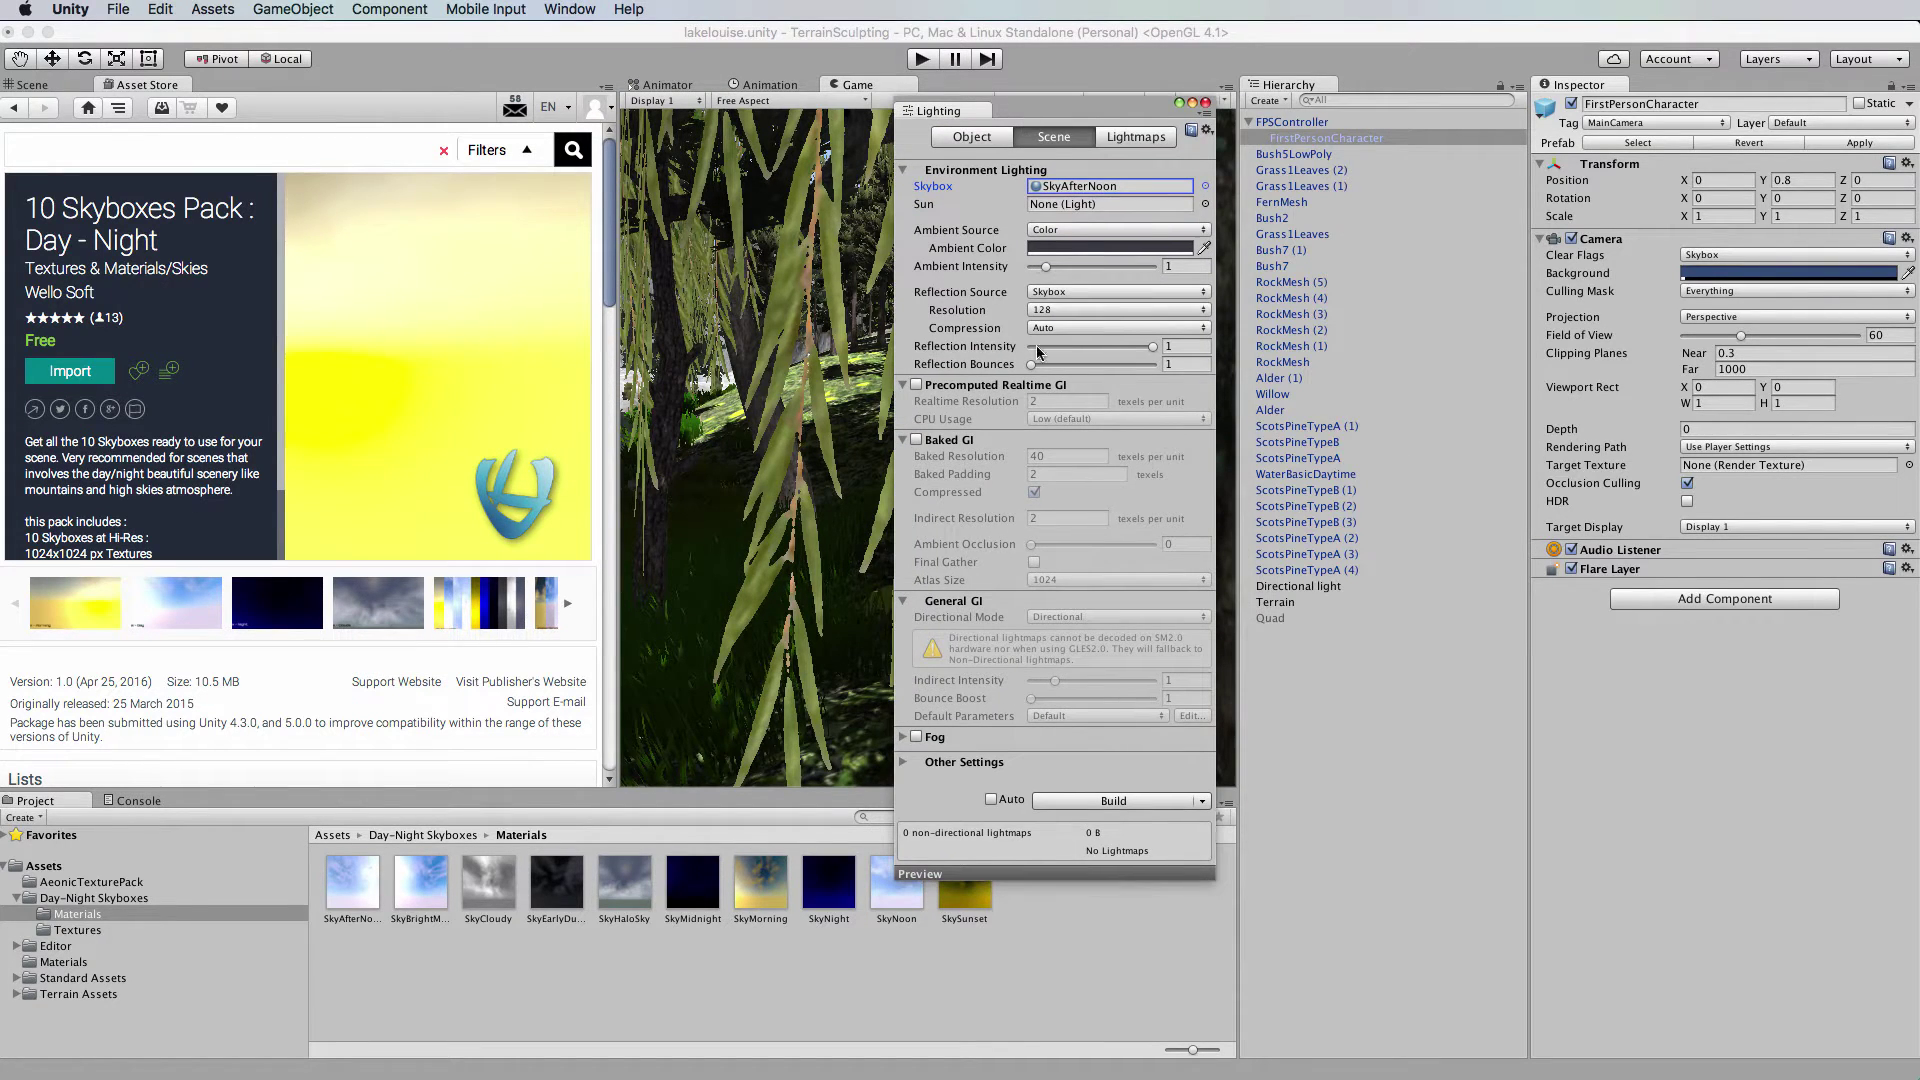
{"action": "left_click", "coordinate": [917, 738]}
{"action": "left_click", "coordinate": [916, 737]}
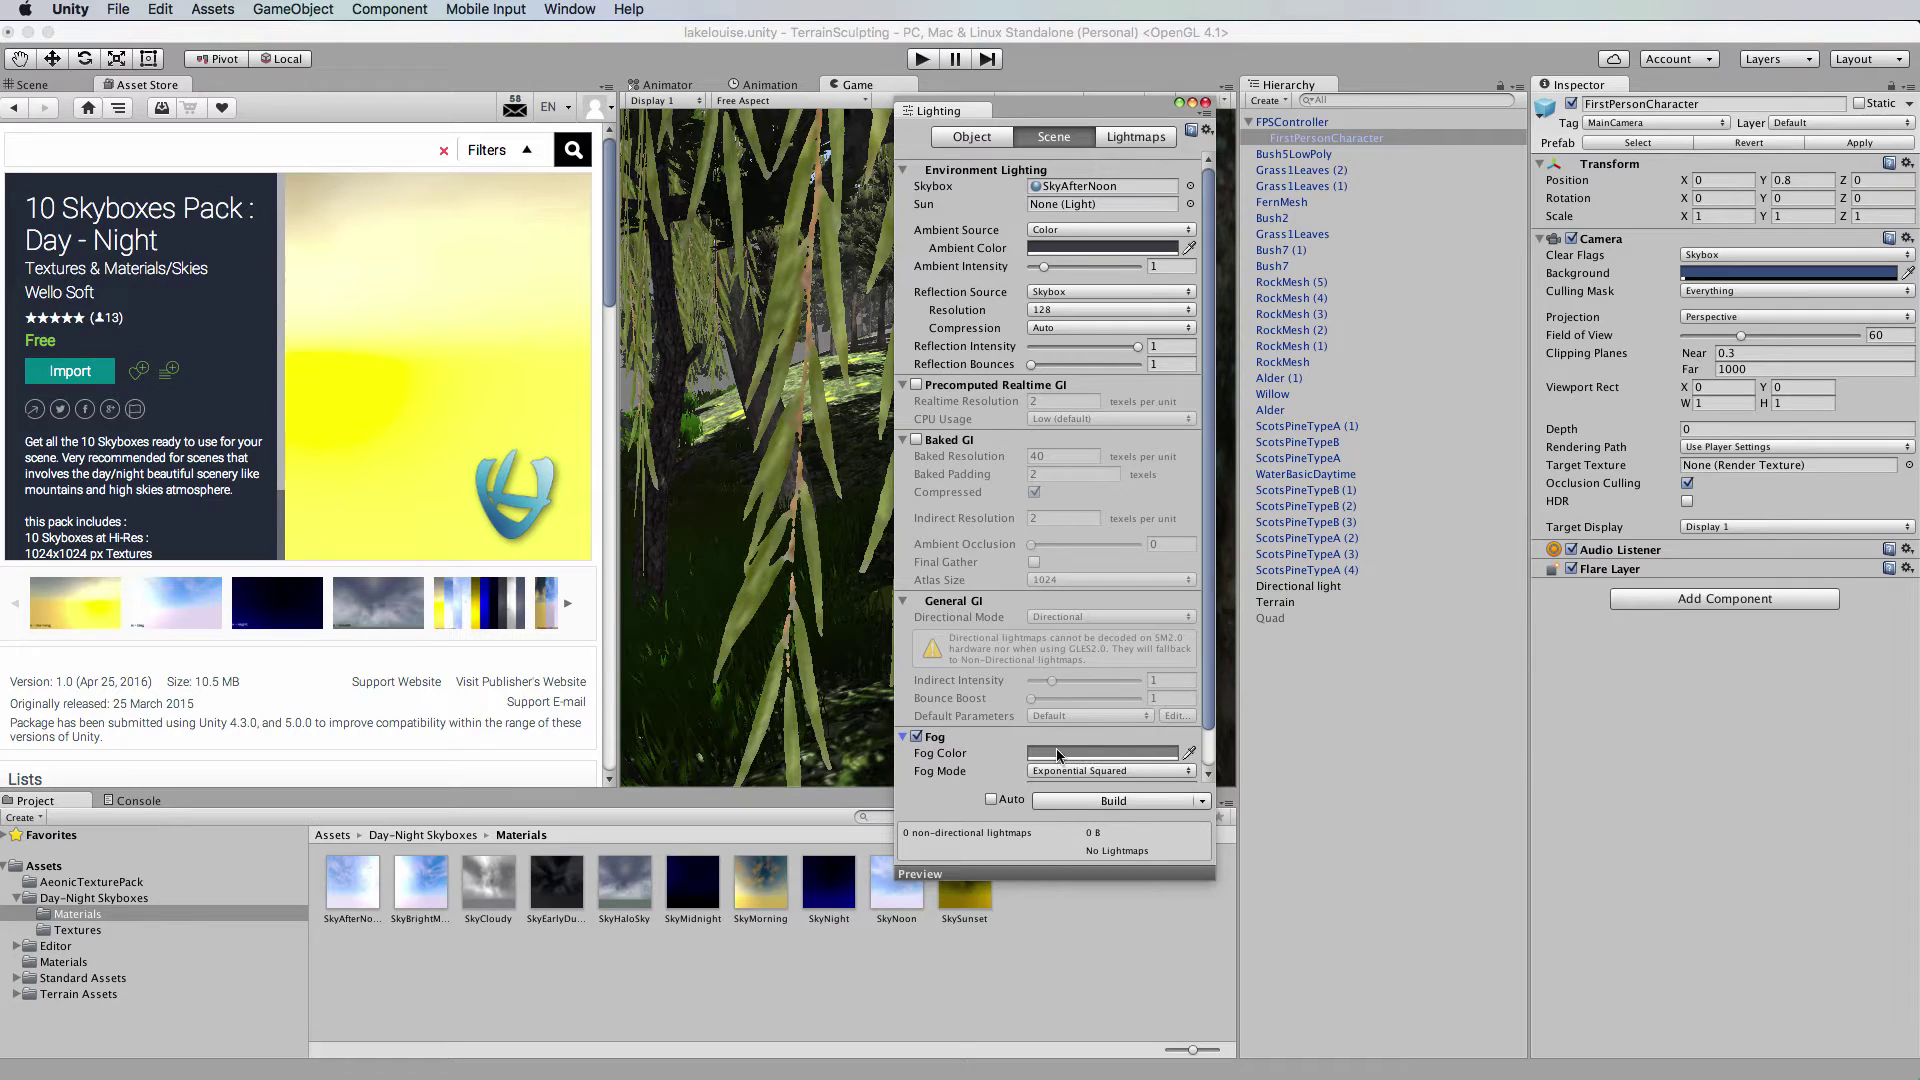
{"action": "left_click", "coordinate": [1147, 772]}
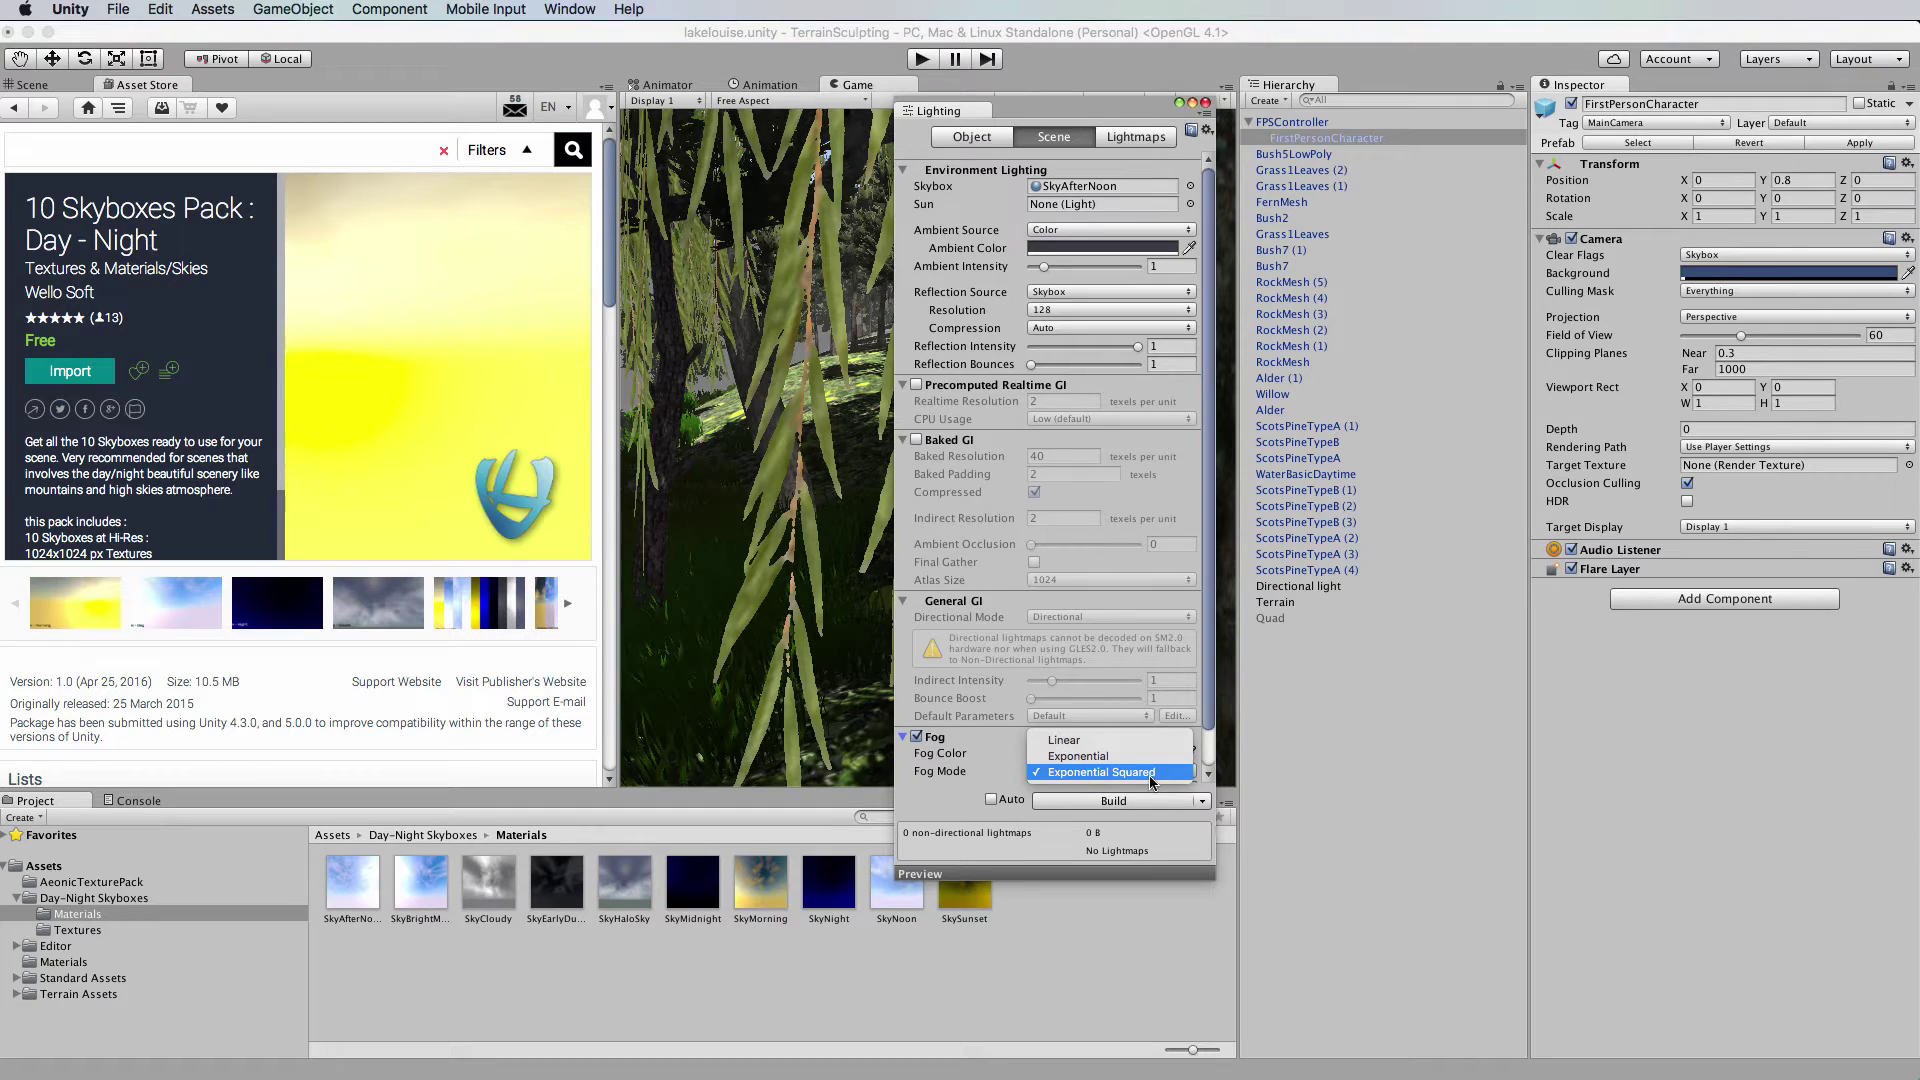
{"action": "left_click", "coordinate": [953, 788]}
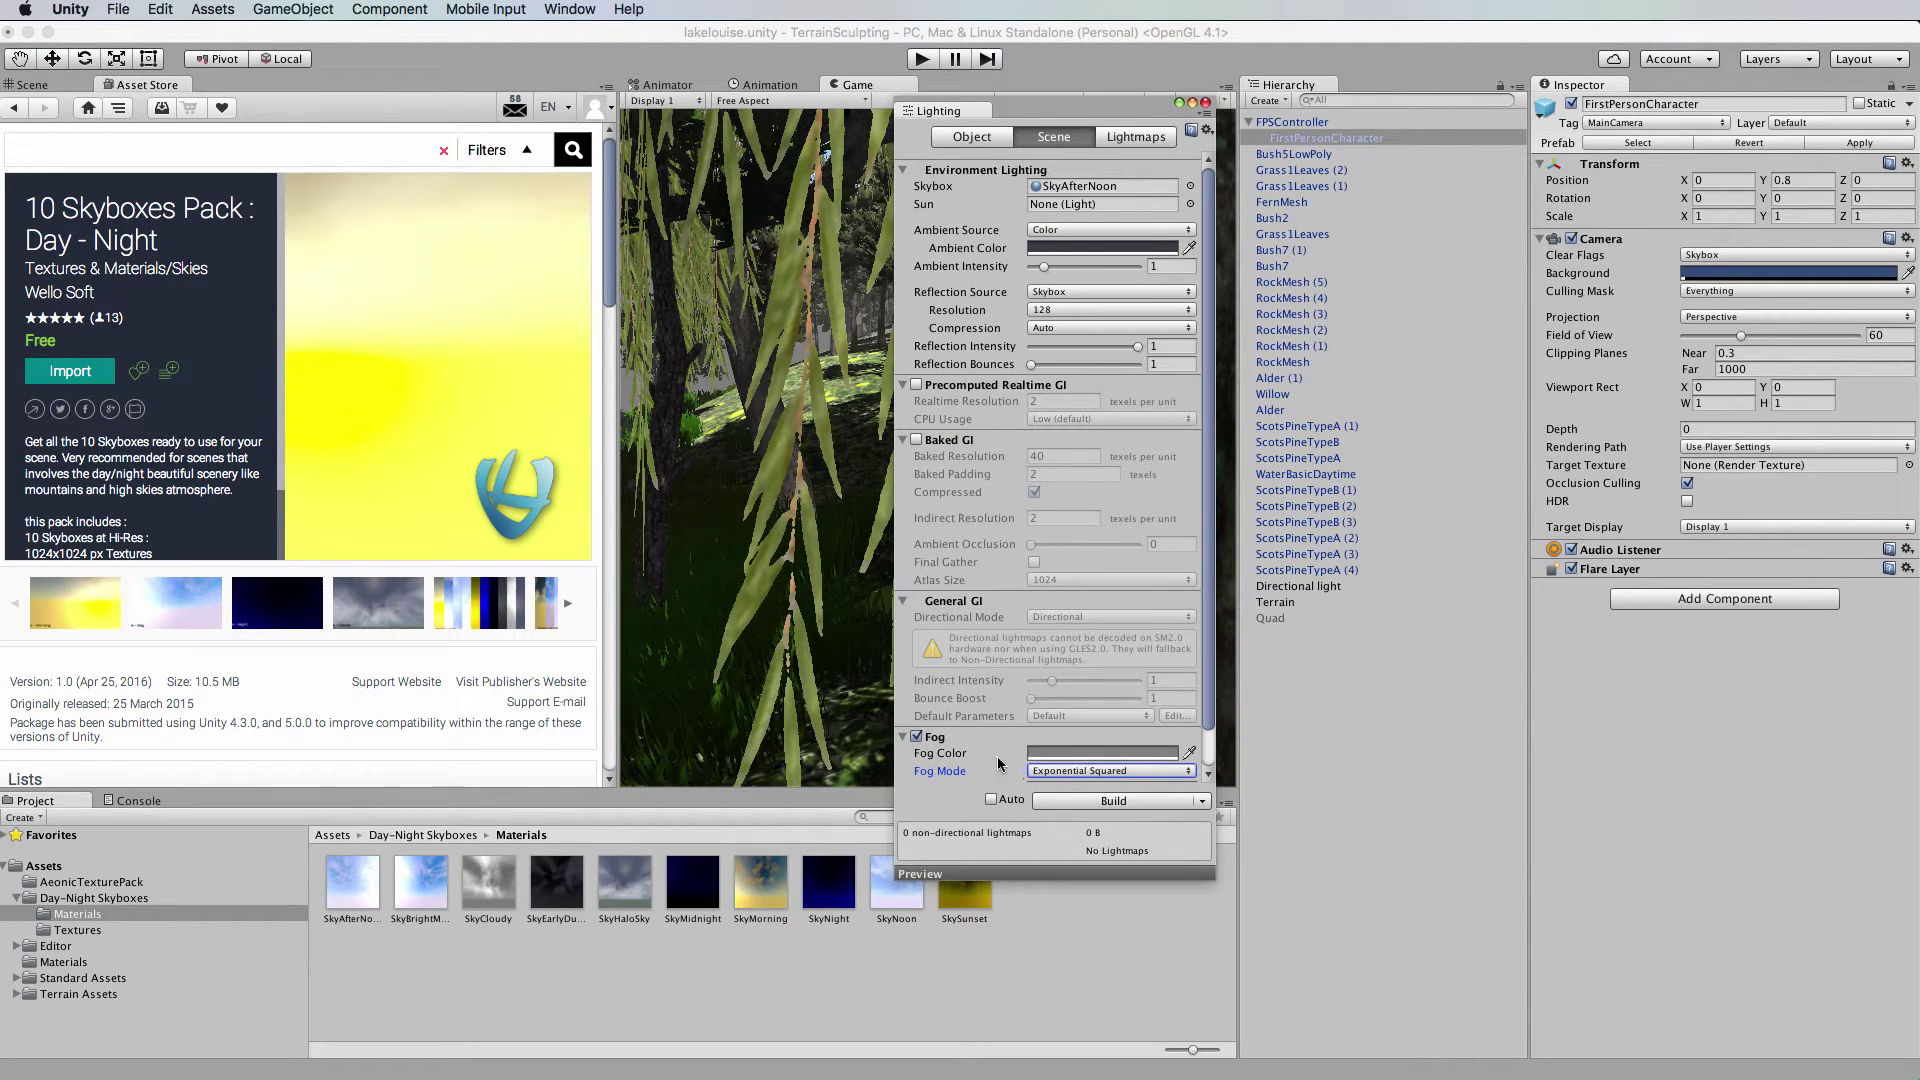
Widen the Game view and run the game to inspect the fogged hills and mountains against the skybox around the lake.
{"action": "left_click", "coordinate": [674, 60]}
{"action": "left_click_drag", "start_coordinate": [613, 145], "coordinate": [297, 165]}
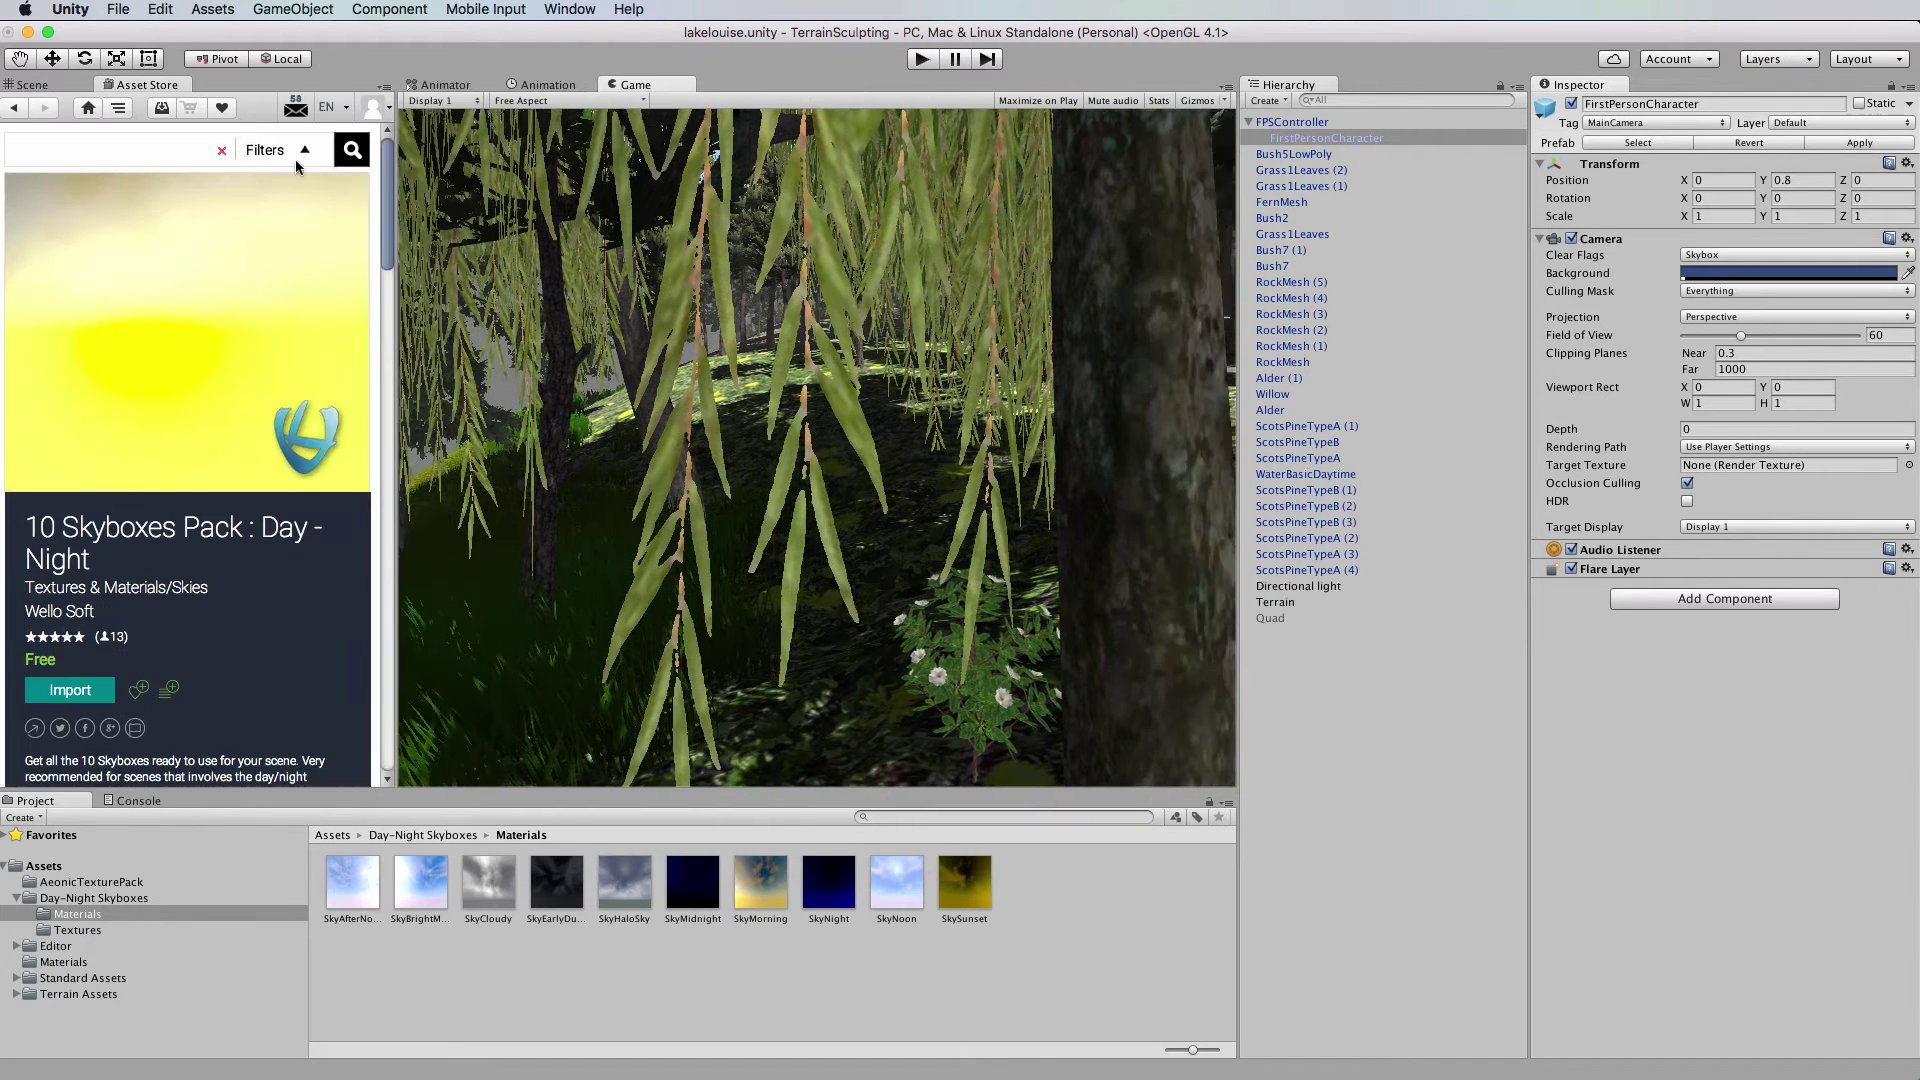
{"action": "left_click", "coordinate": [921, 60]}
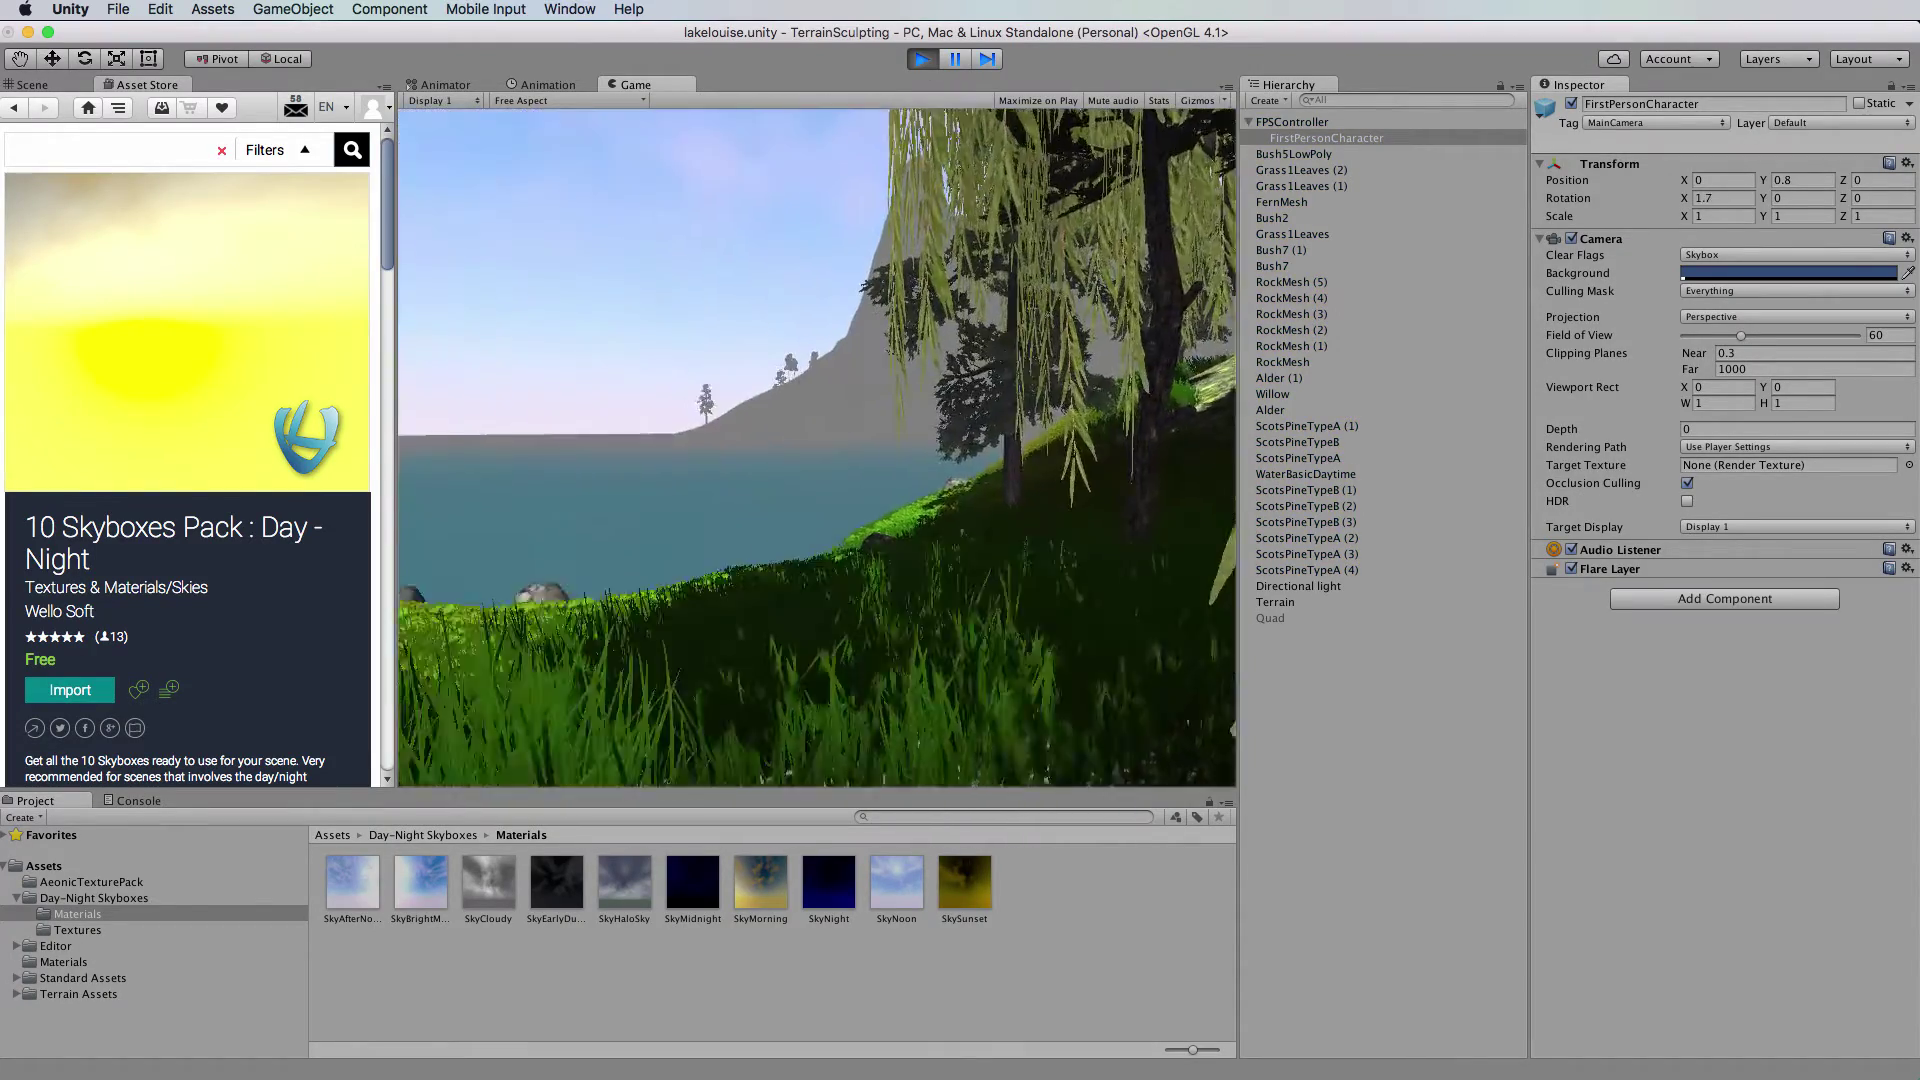
{"action": "key", "text": "w"}
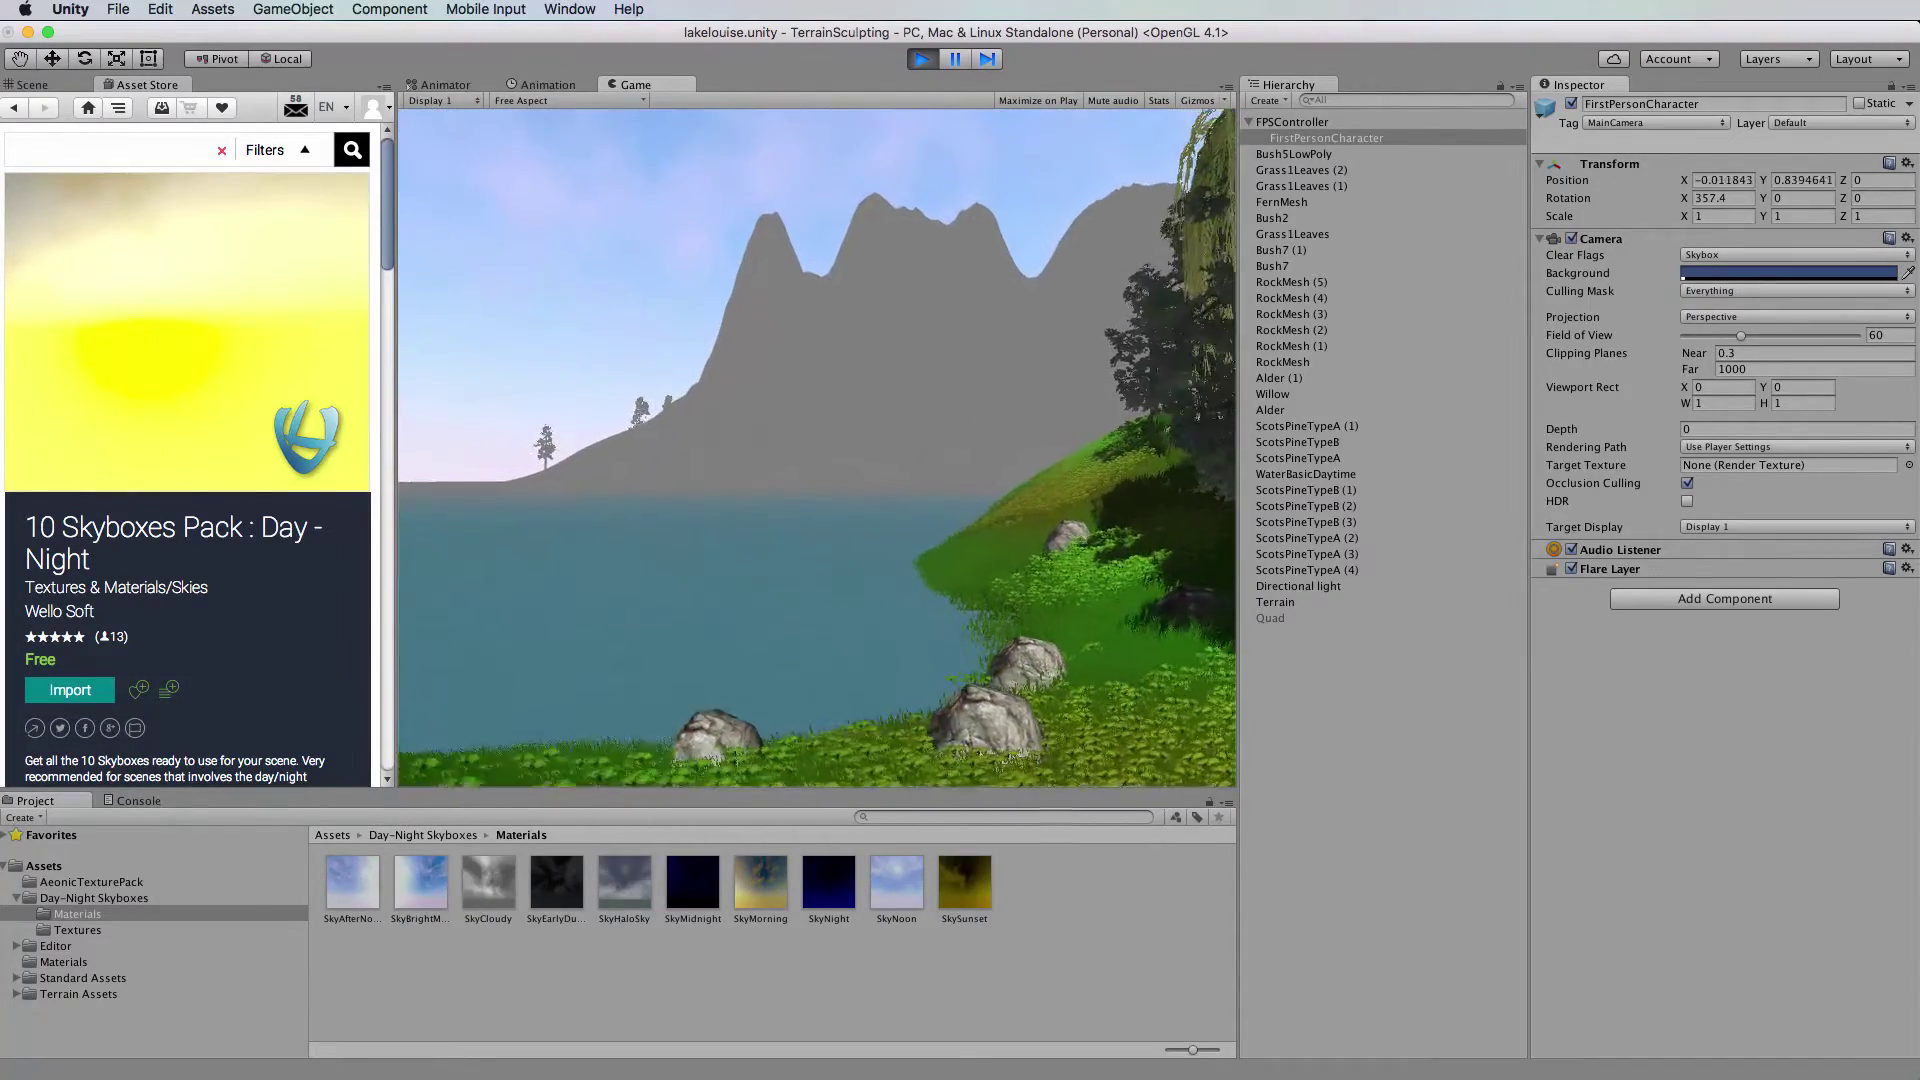
{"action": "key", "text": "a"}
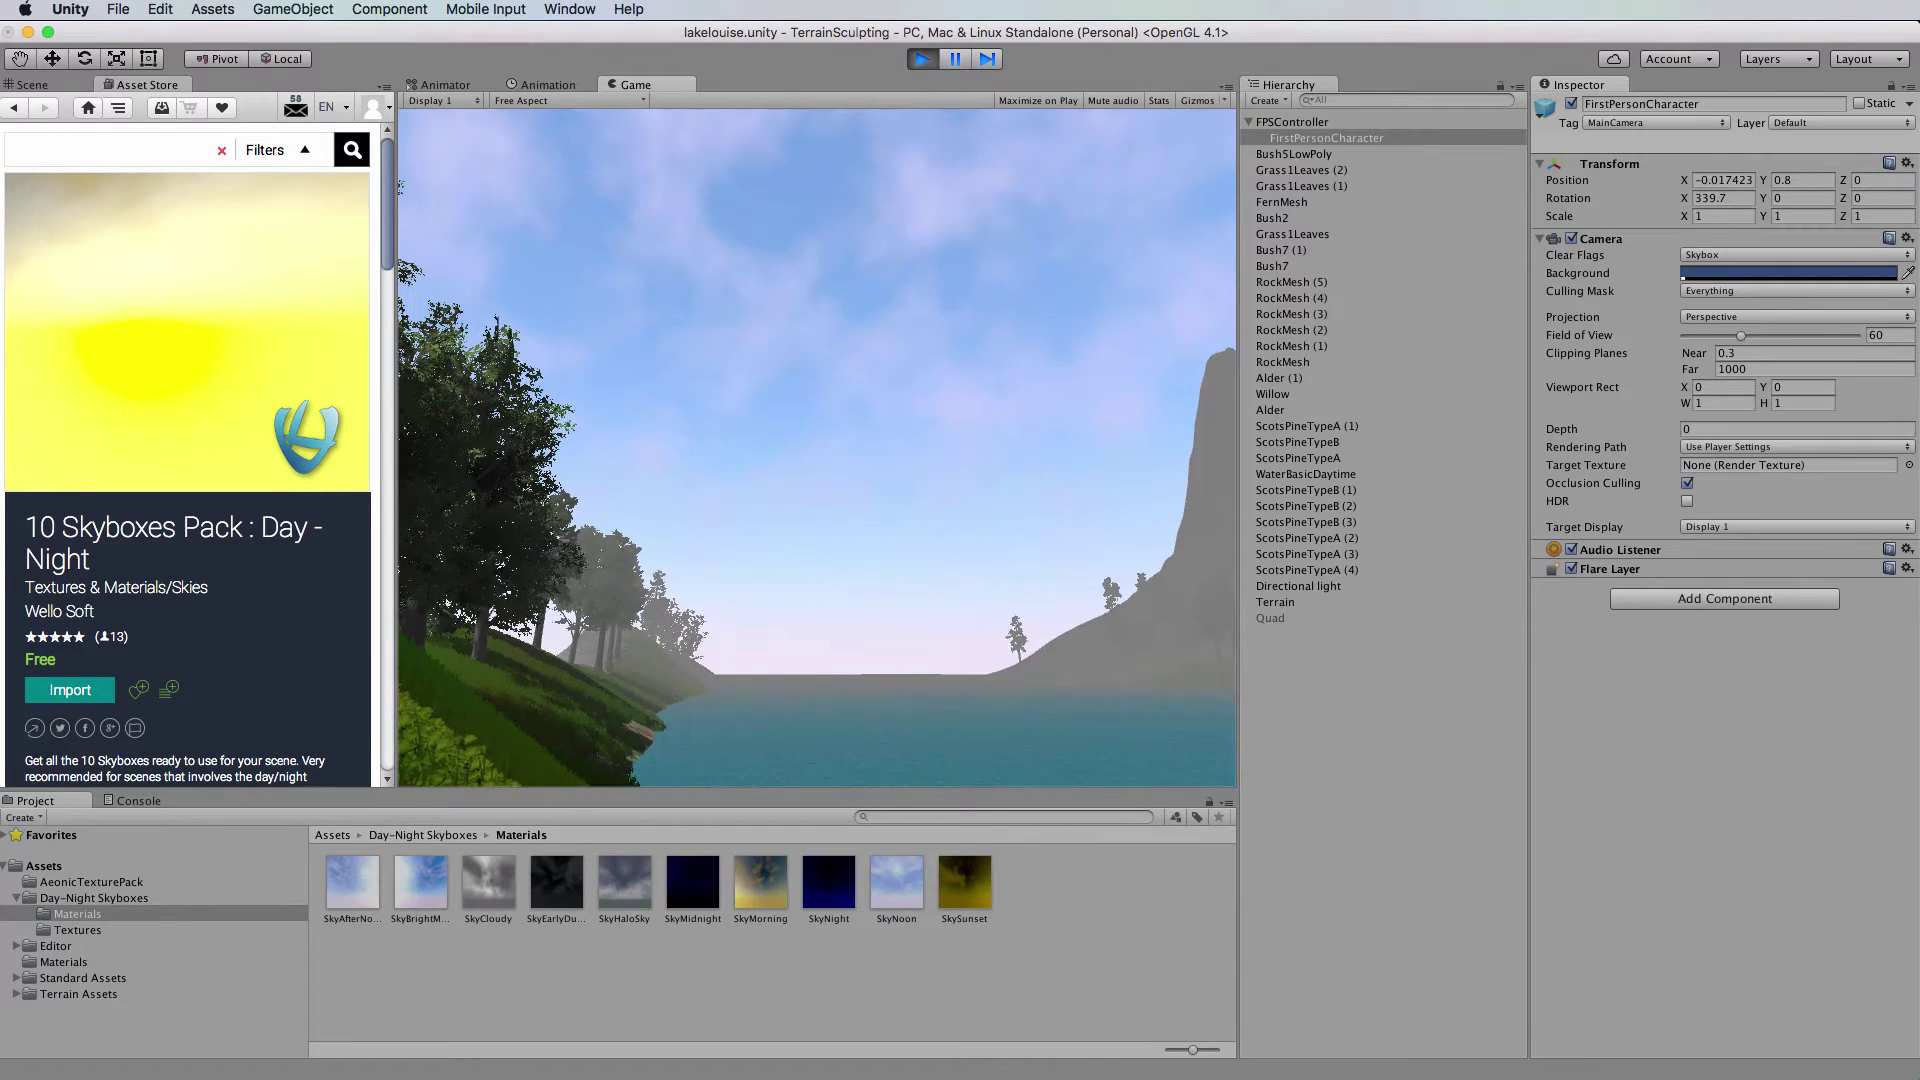
{"action": "left_click", "coordinate": [918, 60]}
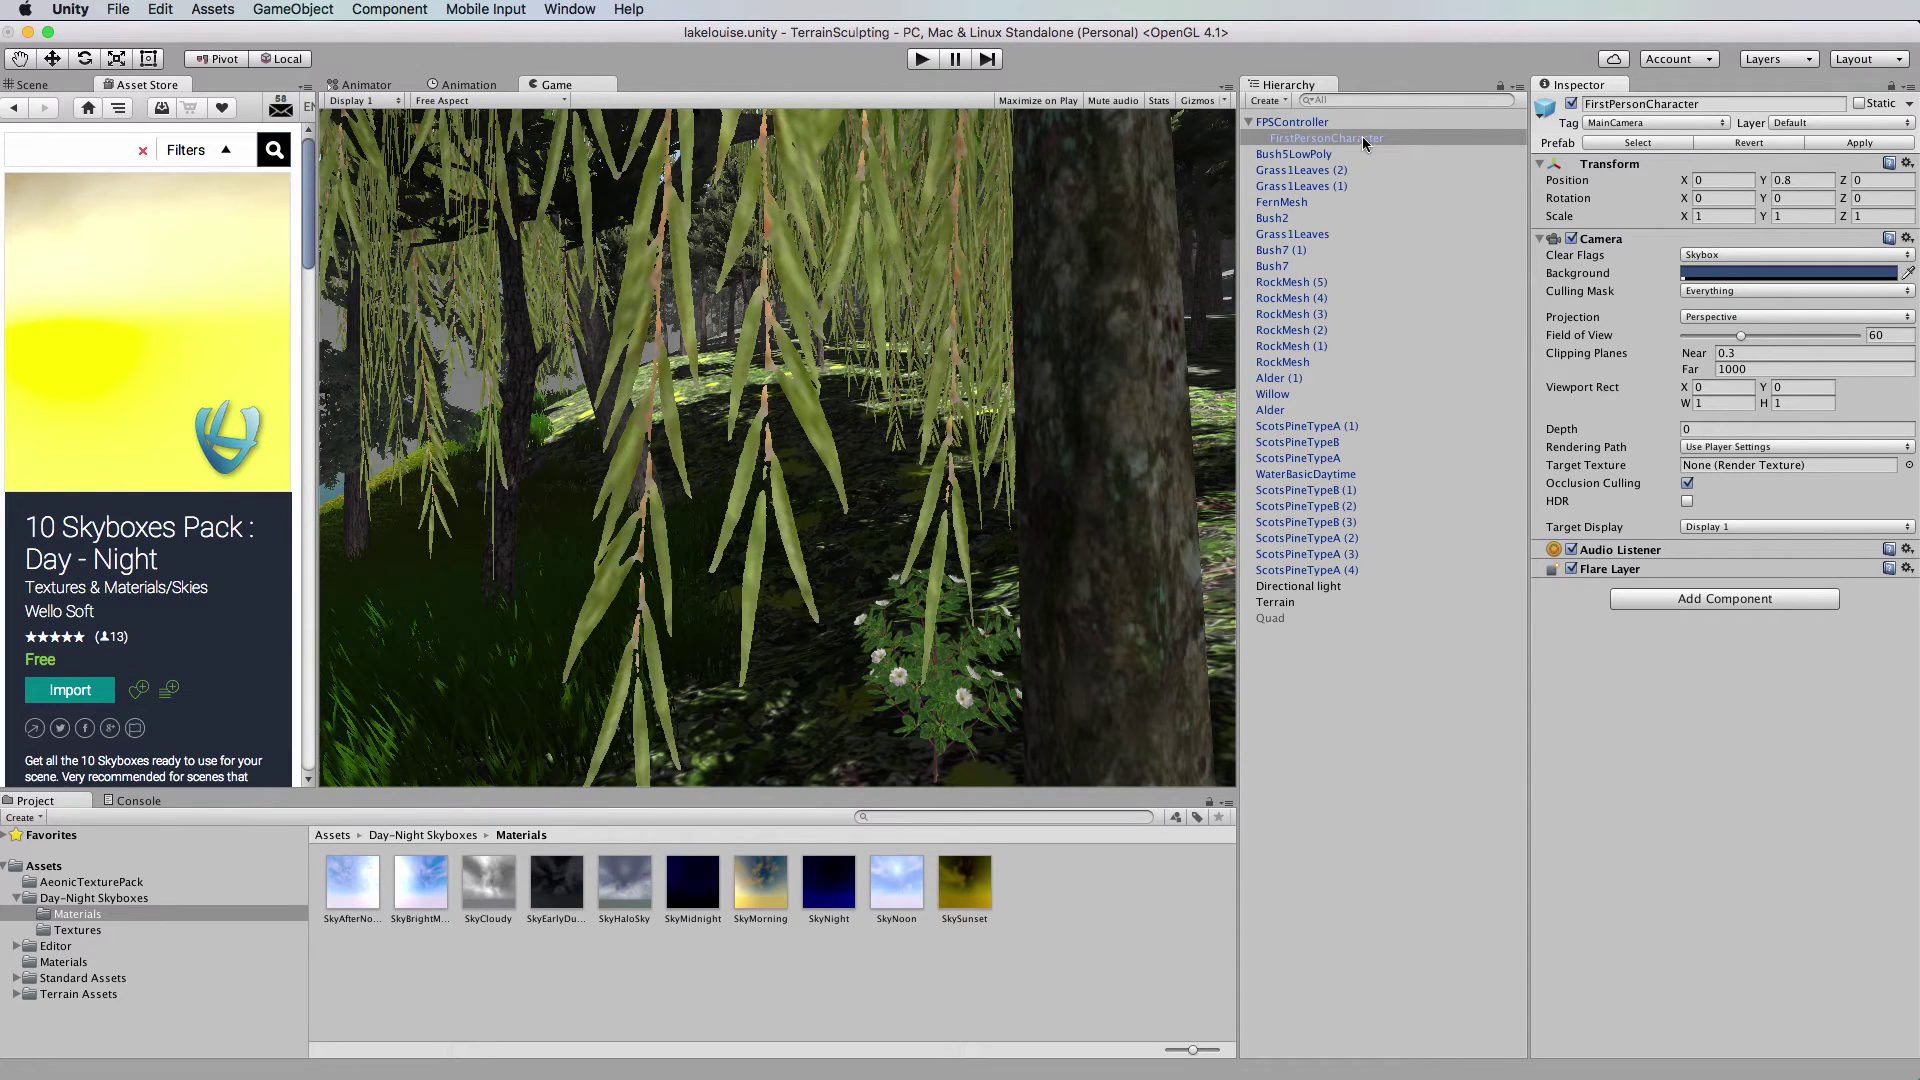
Set the FirstPersonCharacter camera's Clear Flags to Solid Color and sample the grey fog colour as its Background.
{"action": "left_click", "coordinate": [1752, 256]}
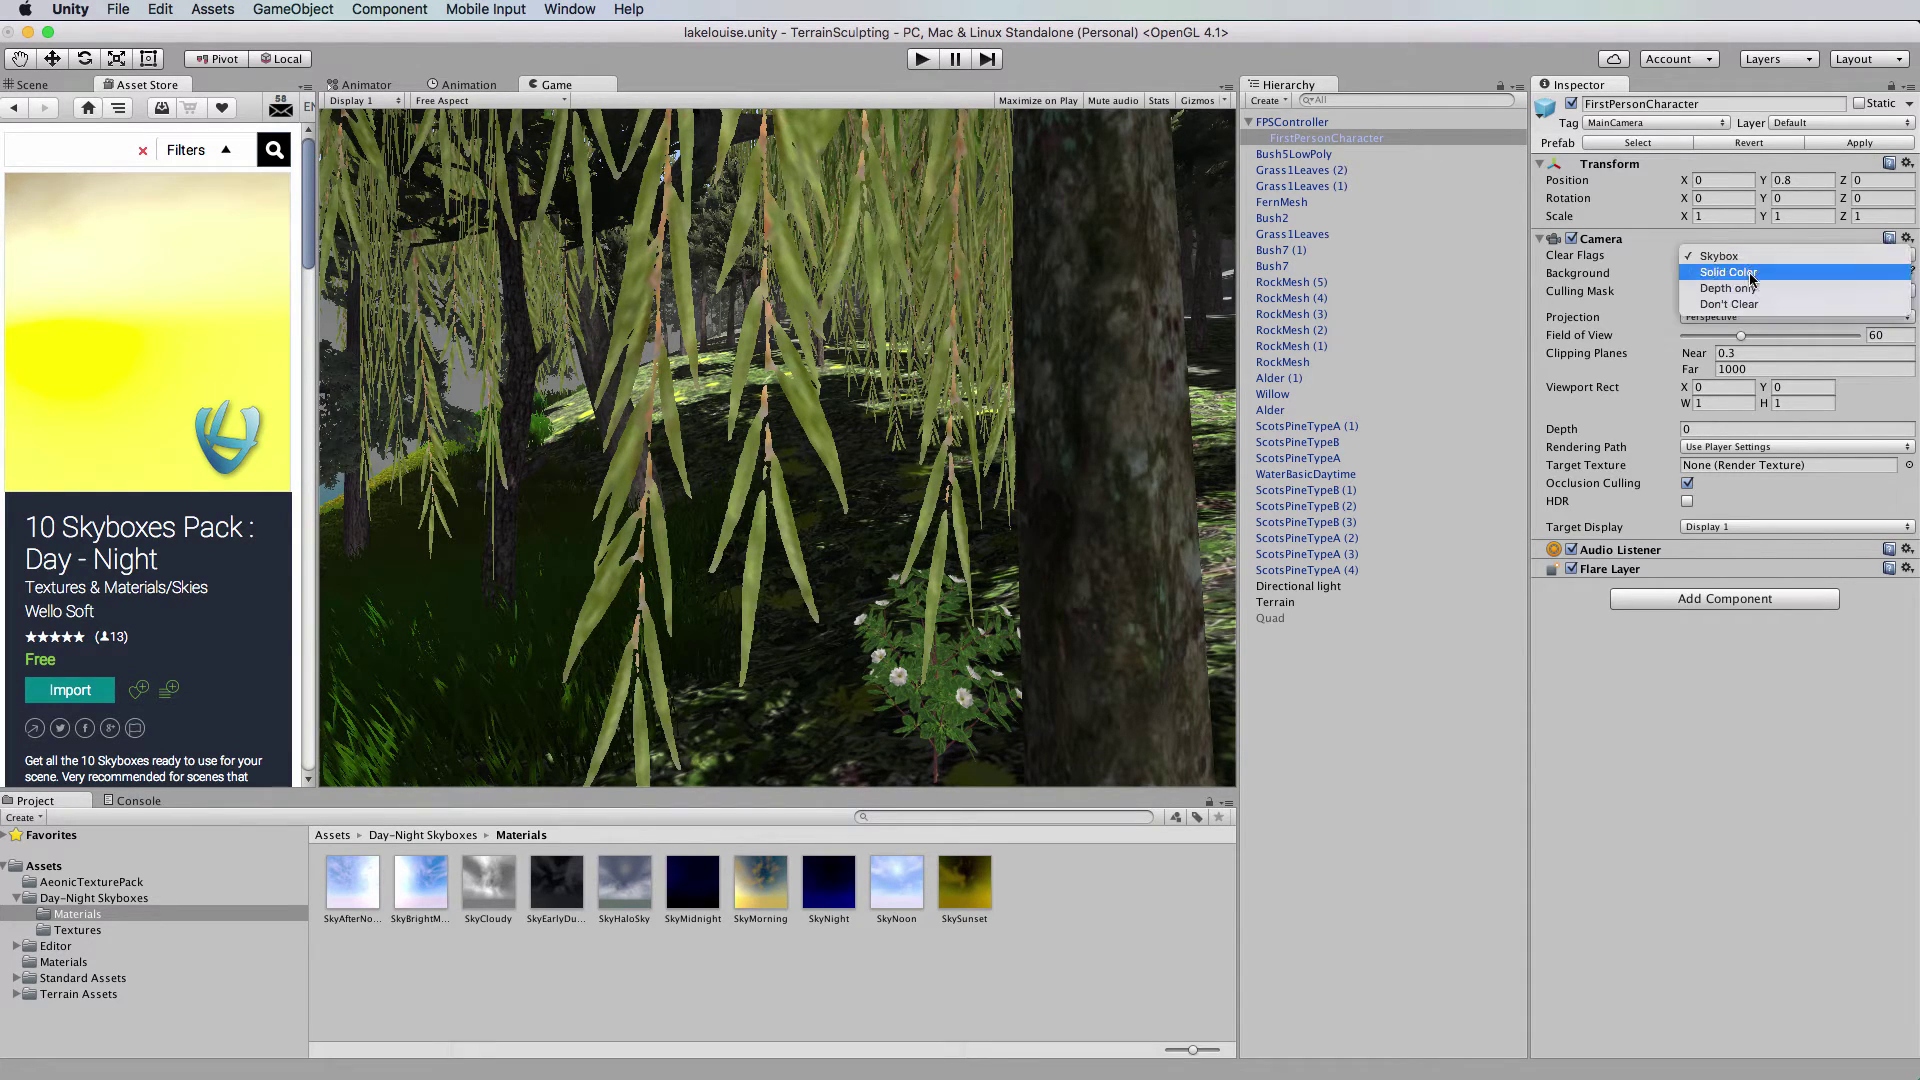
{"action": "left_click", "coordinate": [1752, 273]}
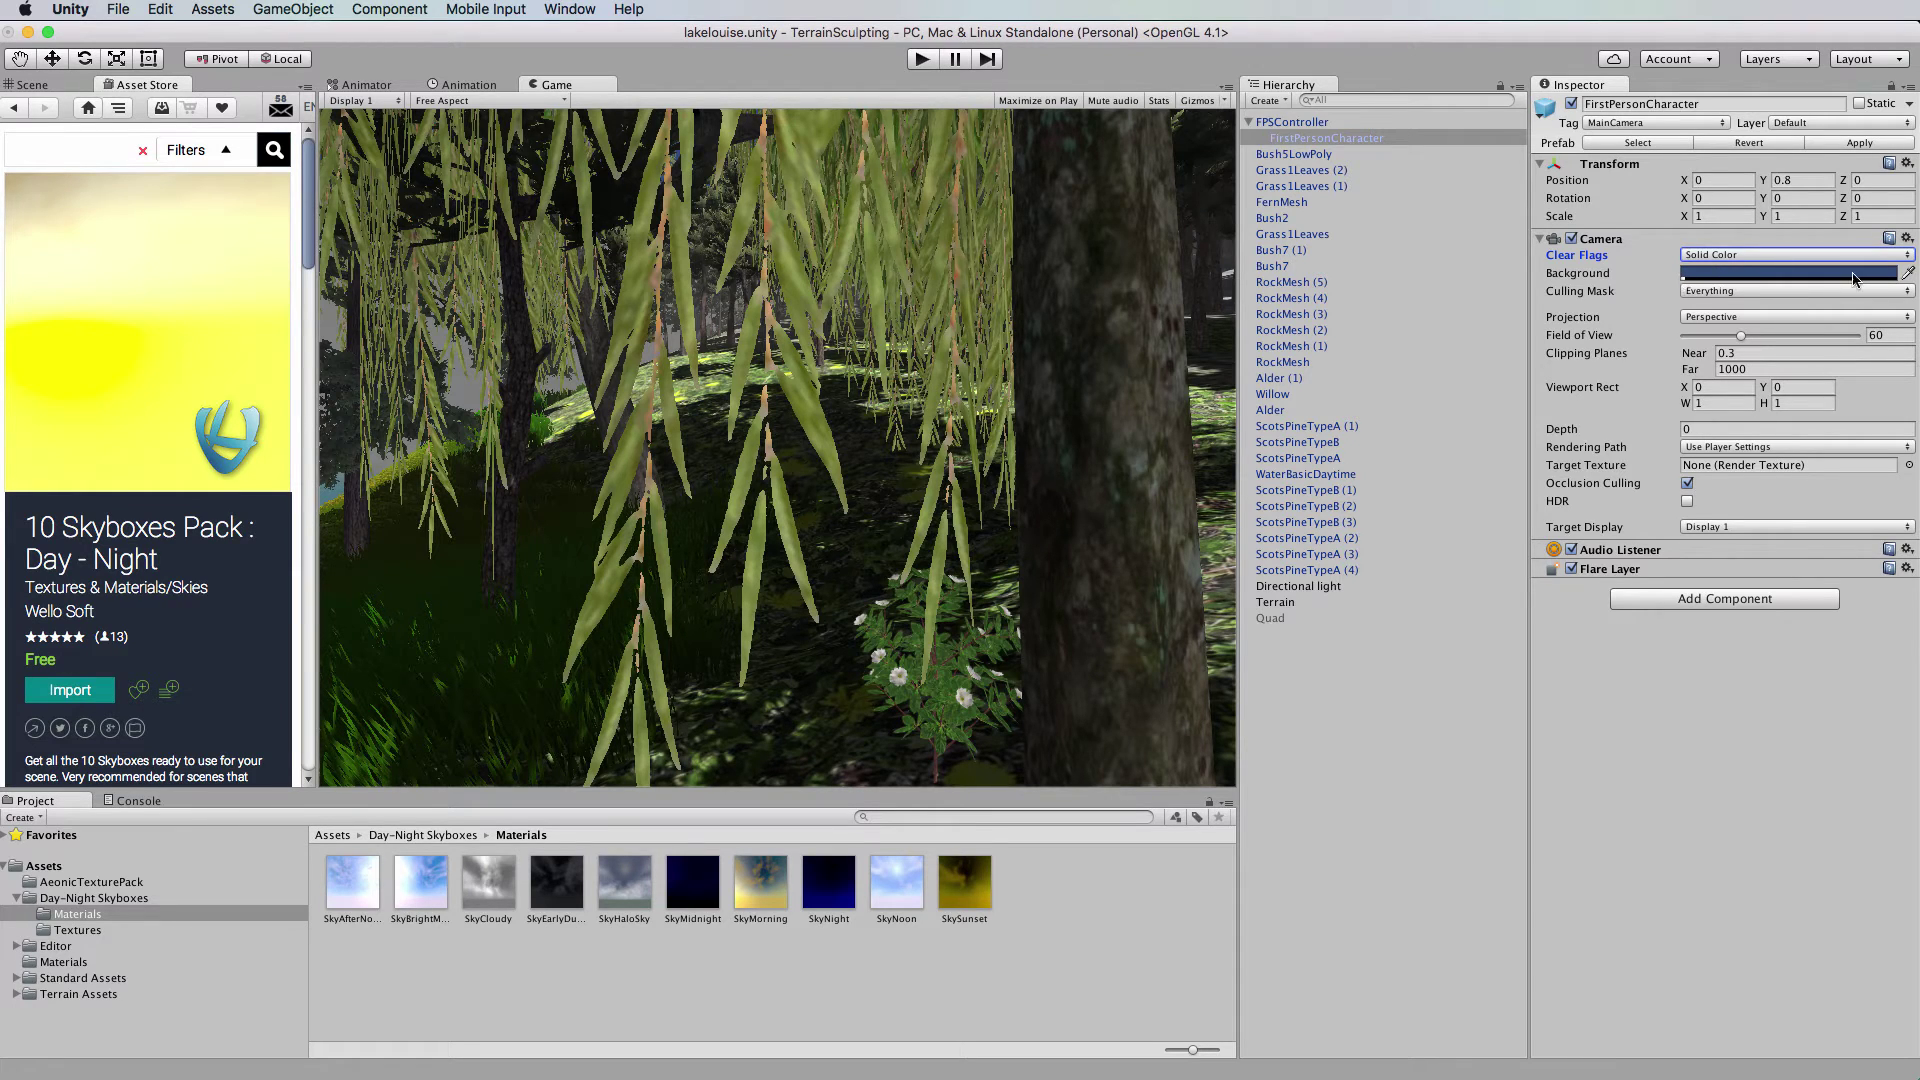
{"action": "left_click", "coordinate": [1907, 273]}
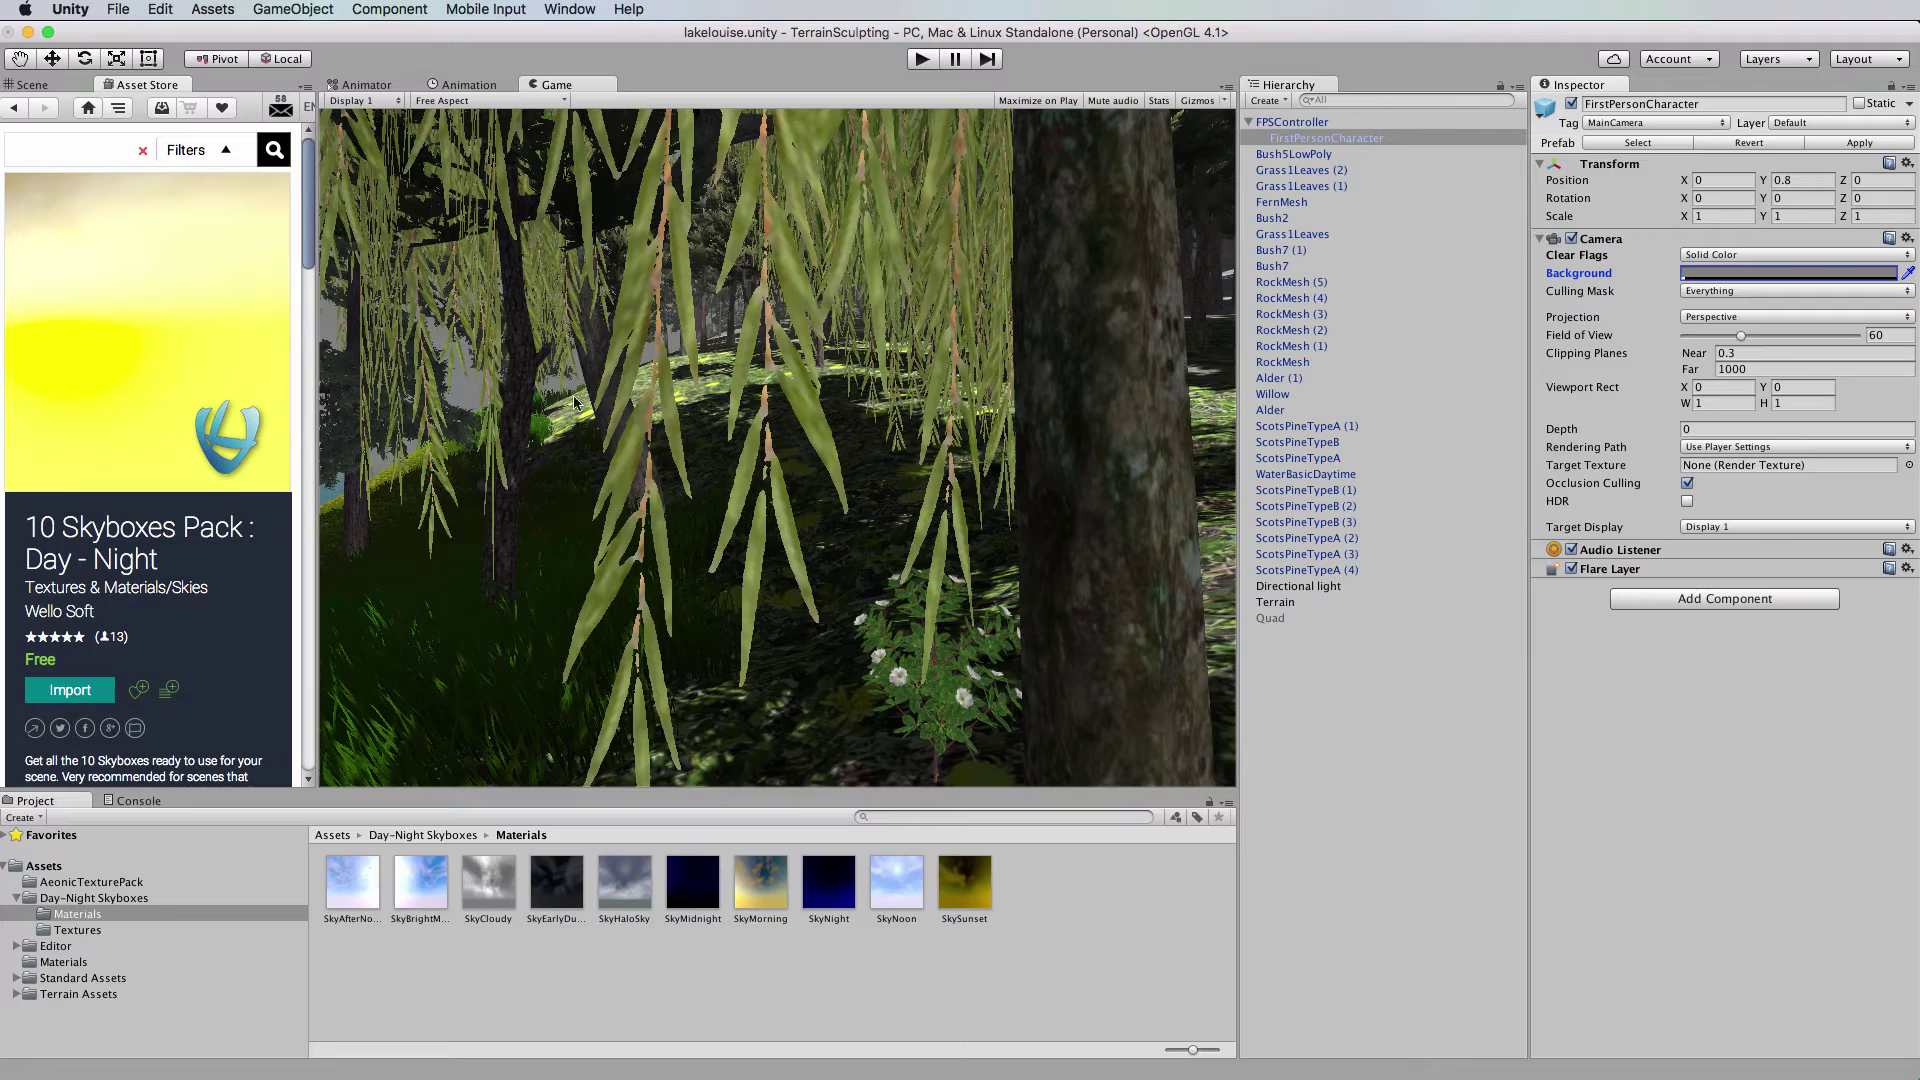
Run the game, walk along the lakeshore and grassy slopes to examine the fog against the solid grey background, and stop the game.
{"action": "left_click", "coordinate": [921, 58]}
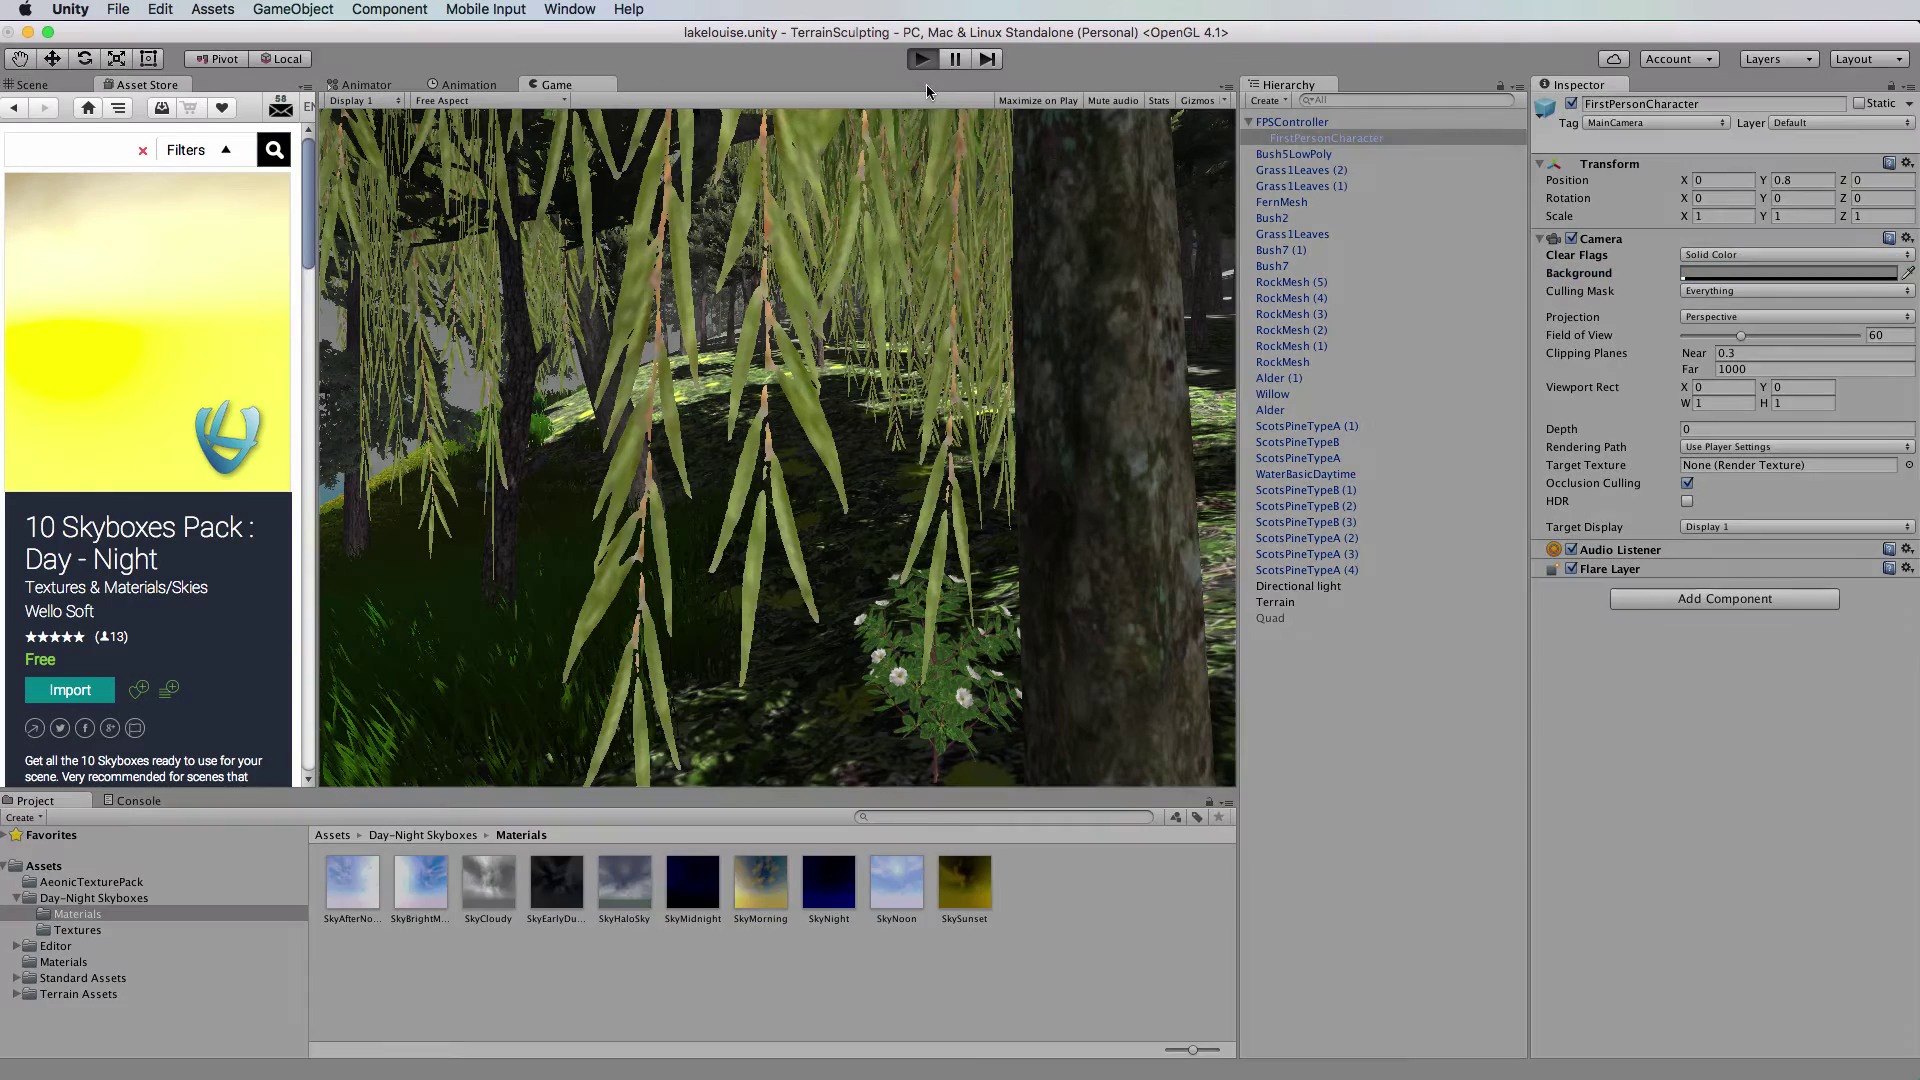
{"action": "key", "text": "w"}
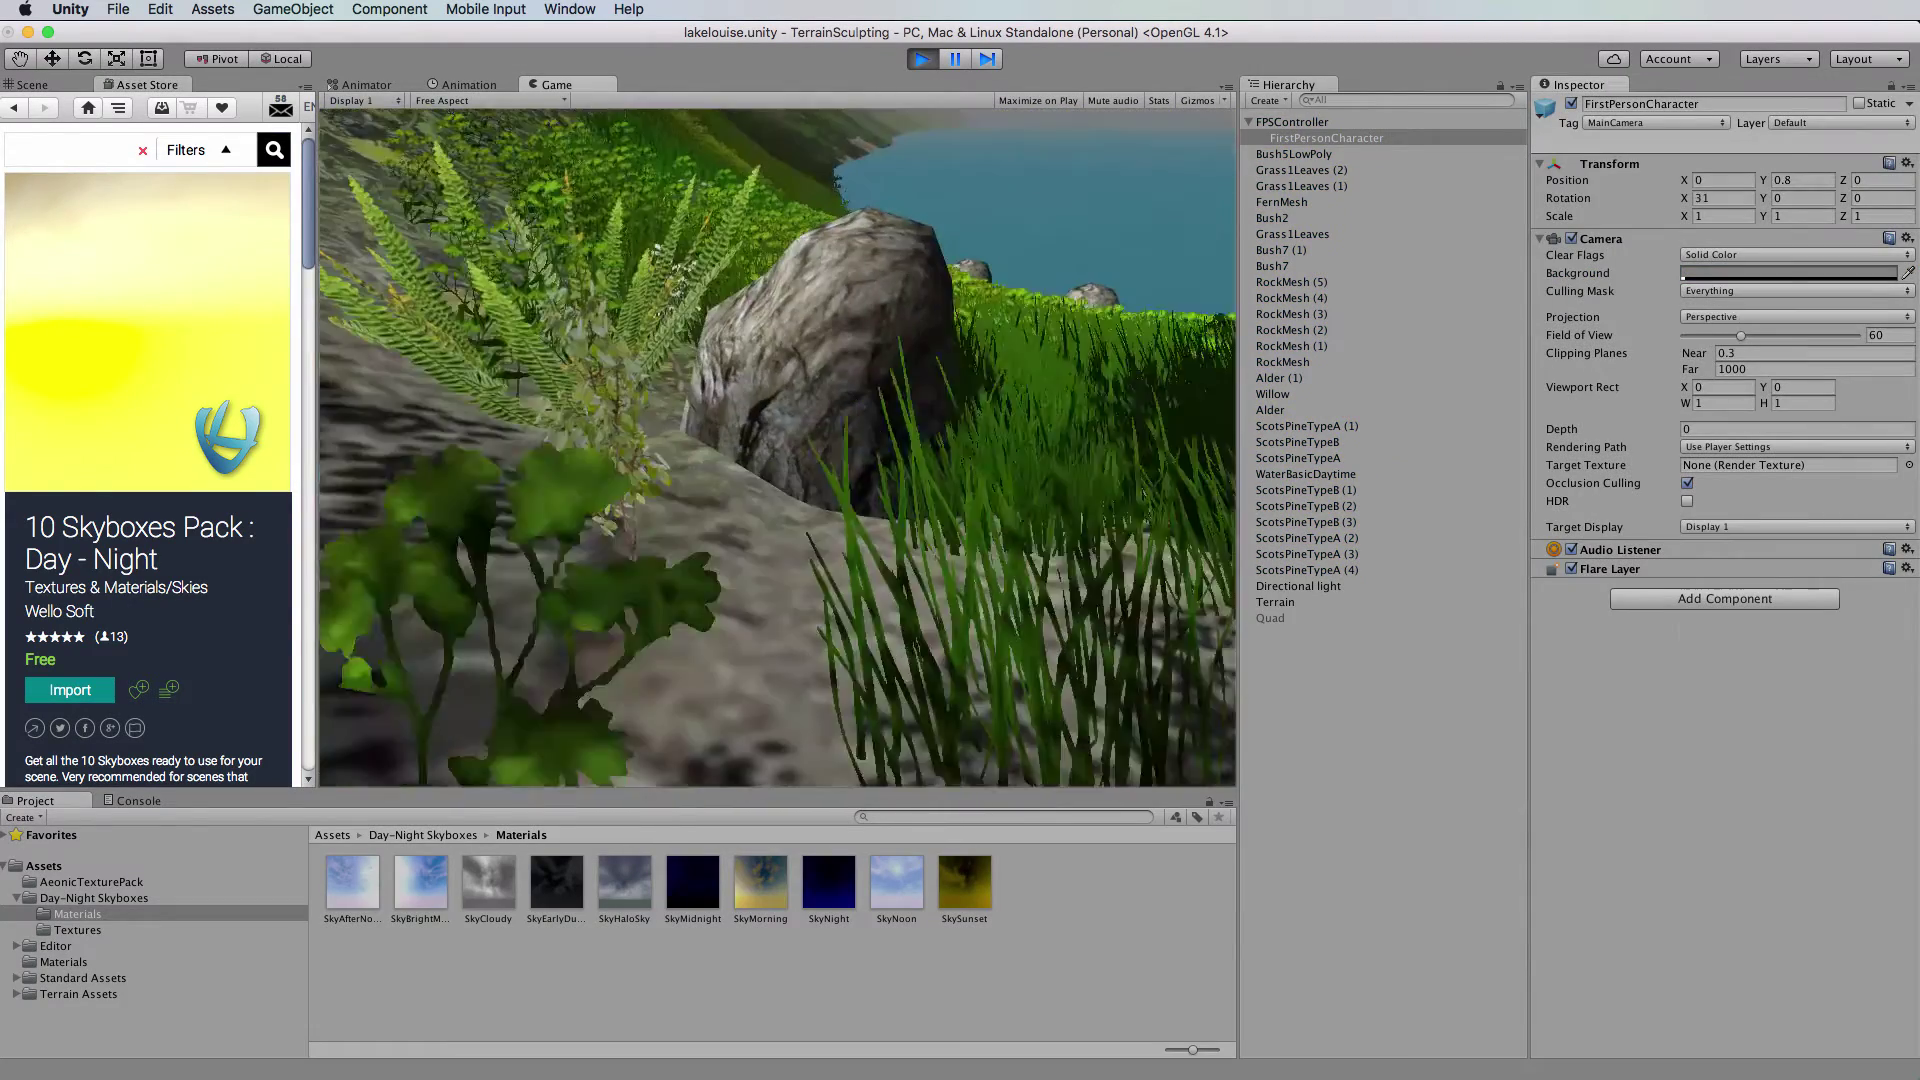
{"action": "key", "text": "w"}
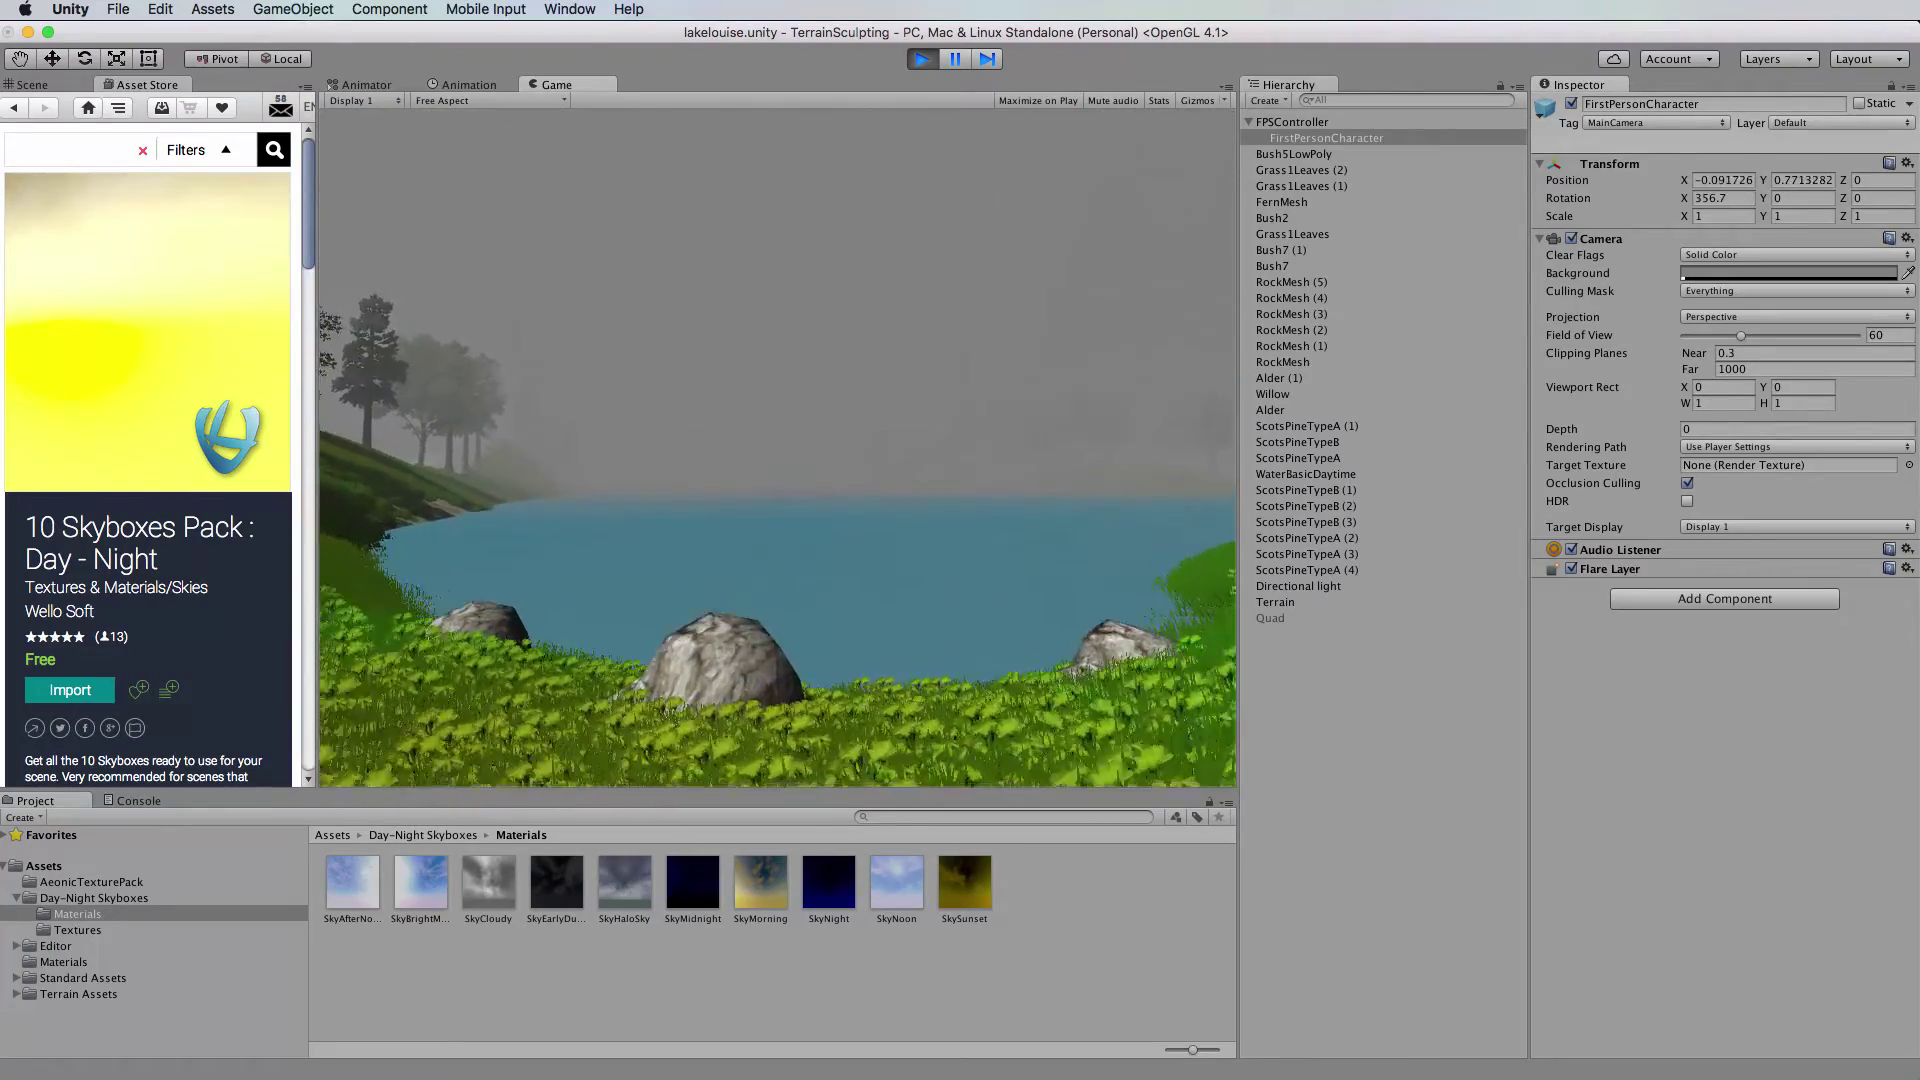
{"action": "key", "text": "w"}
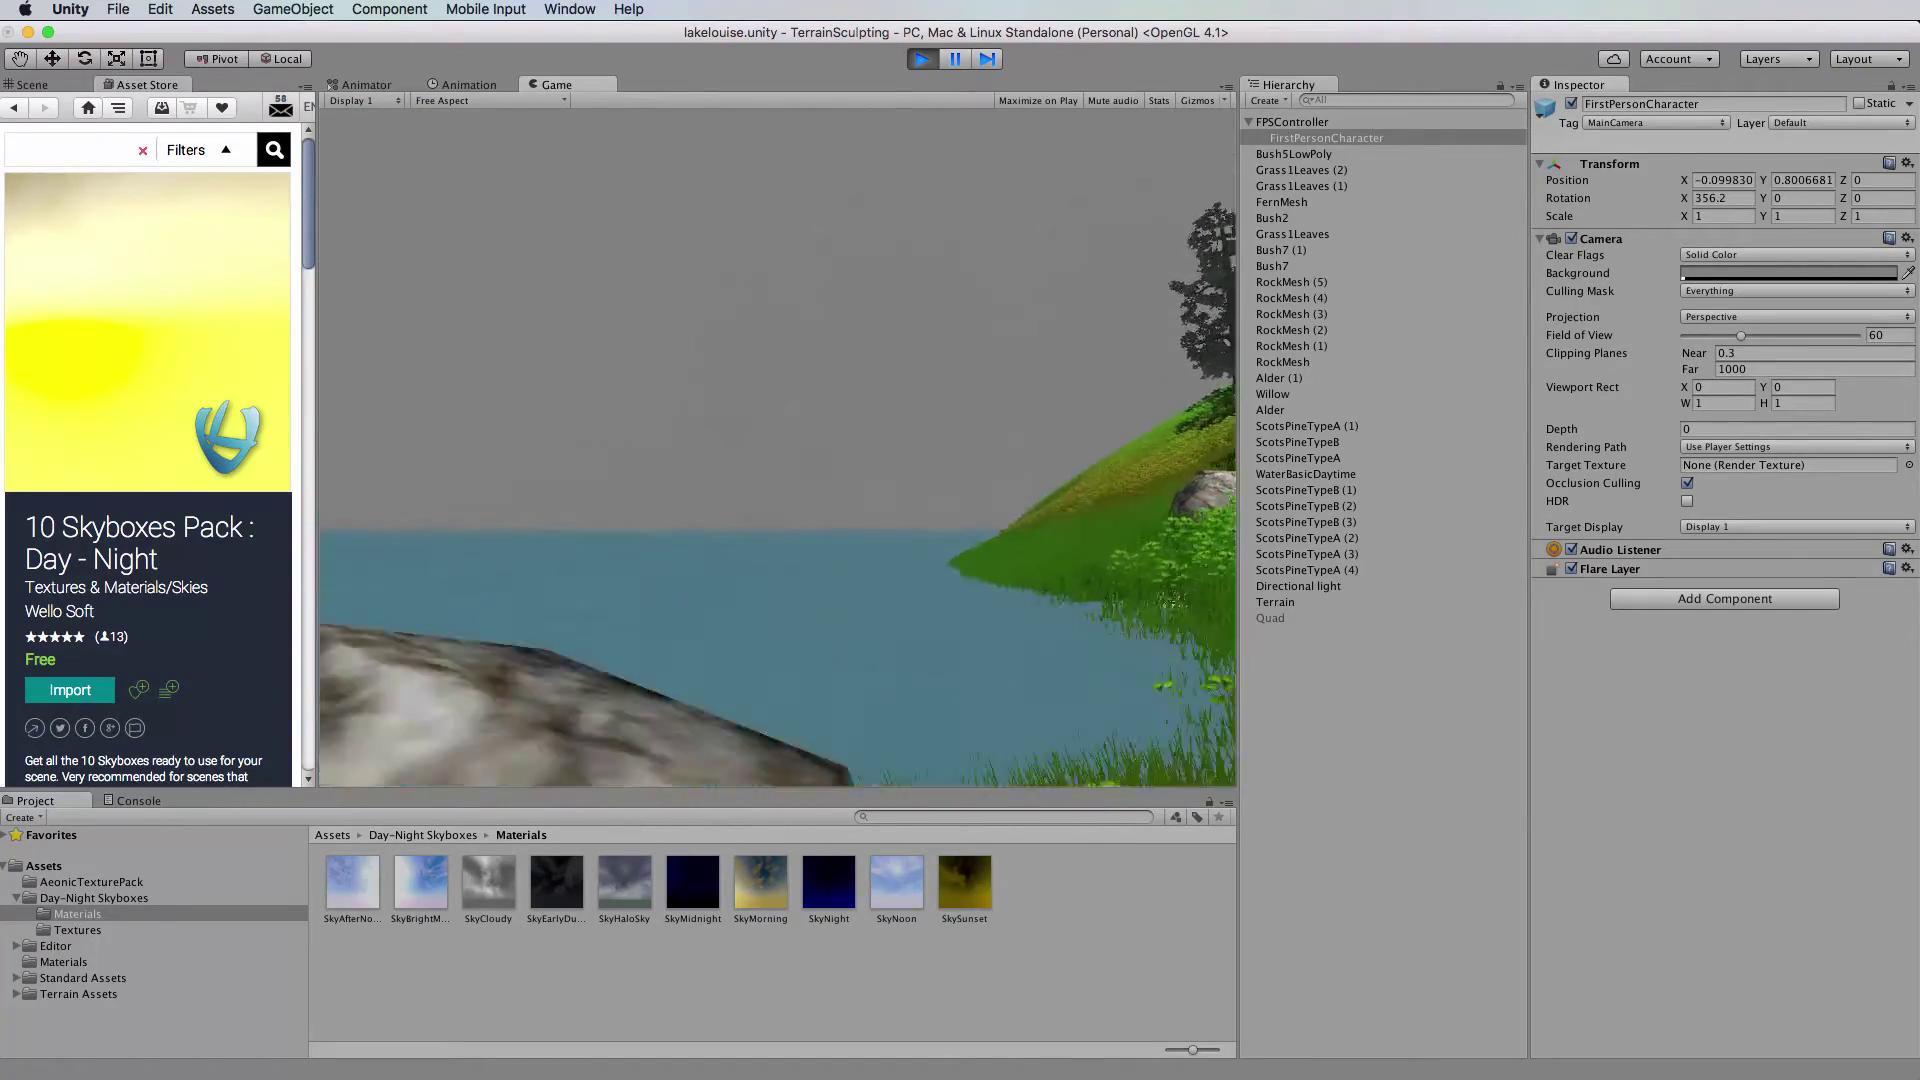
{"action": "key", "text": "w"}
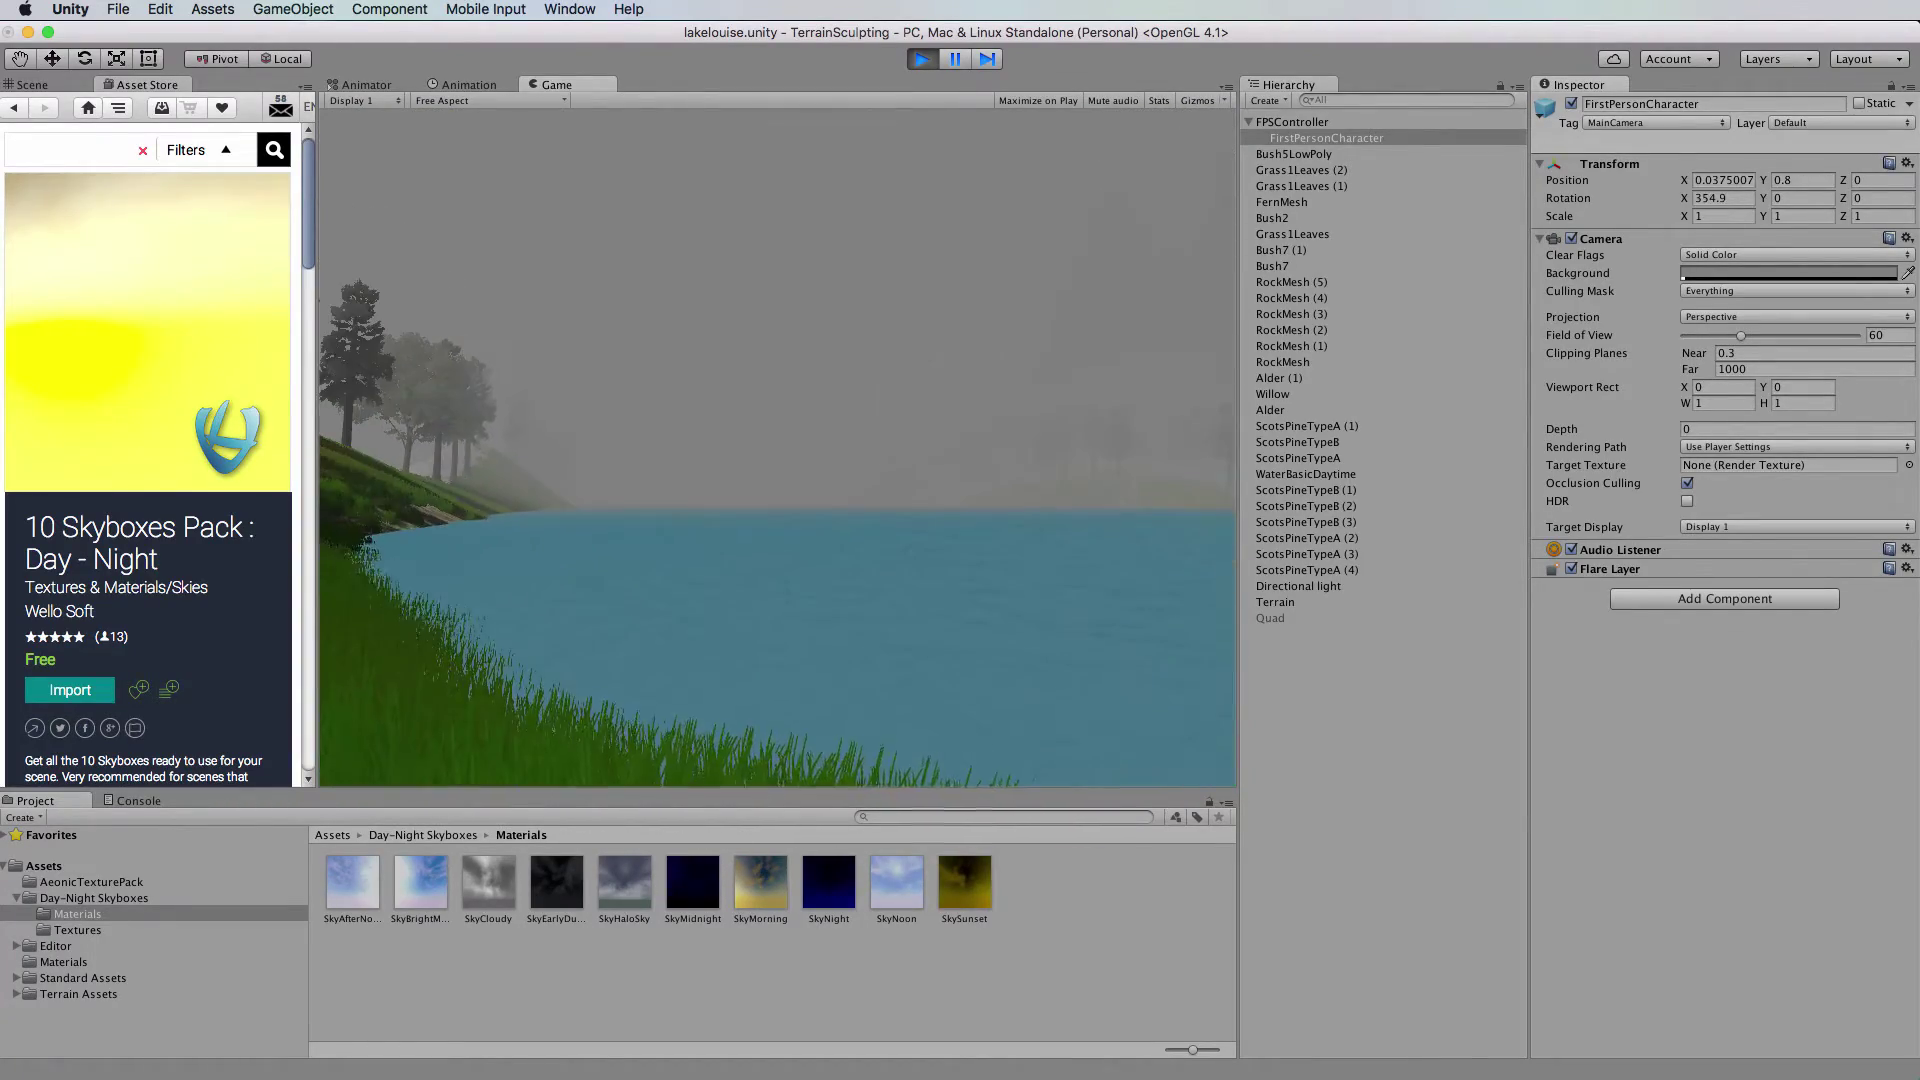
{"action": "key", "text": "w"}
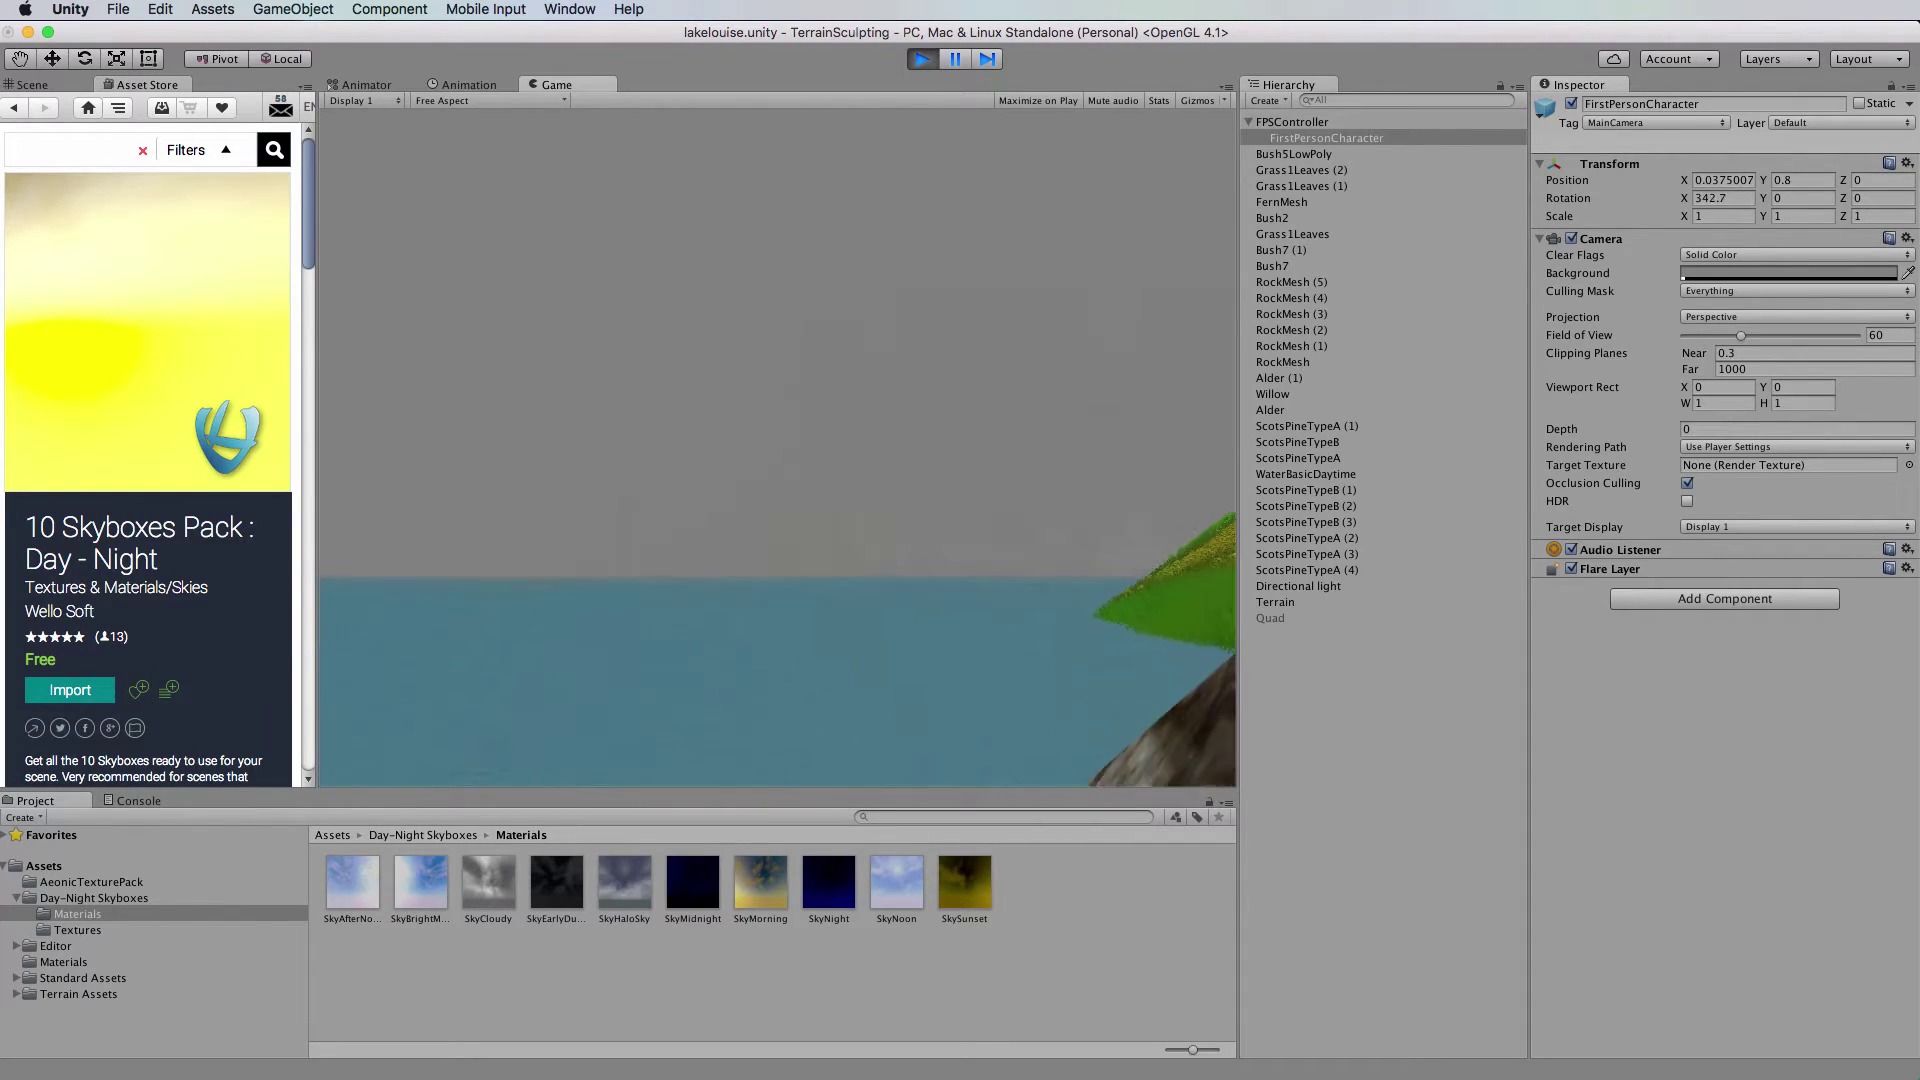
{"action": "key", "text": "w"}
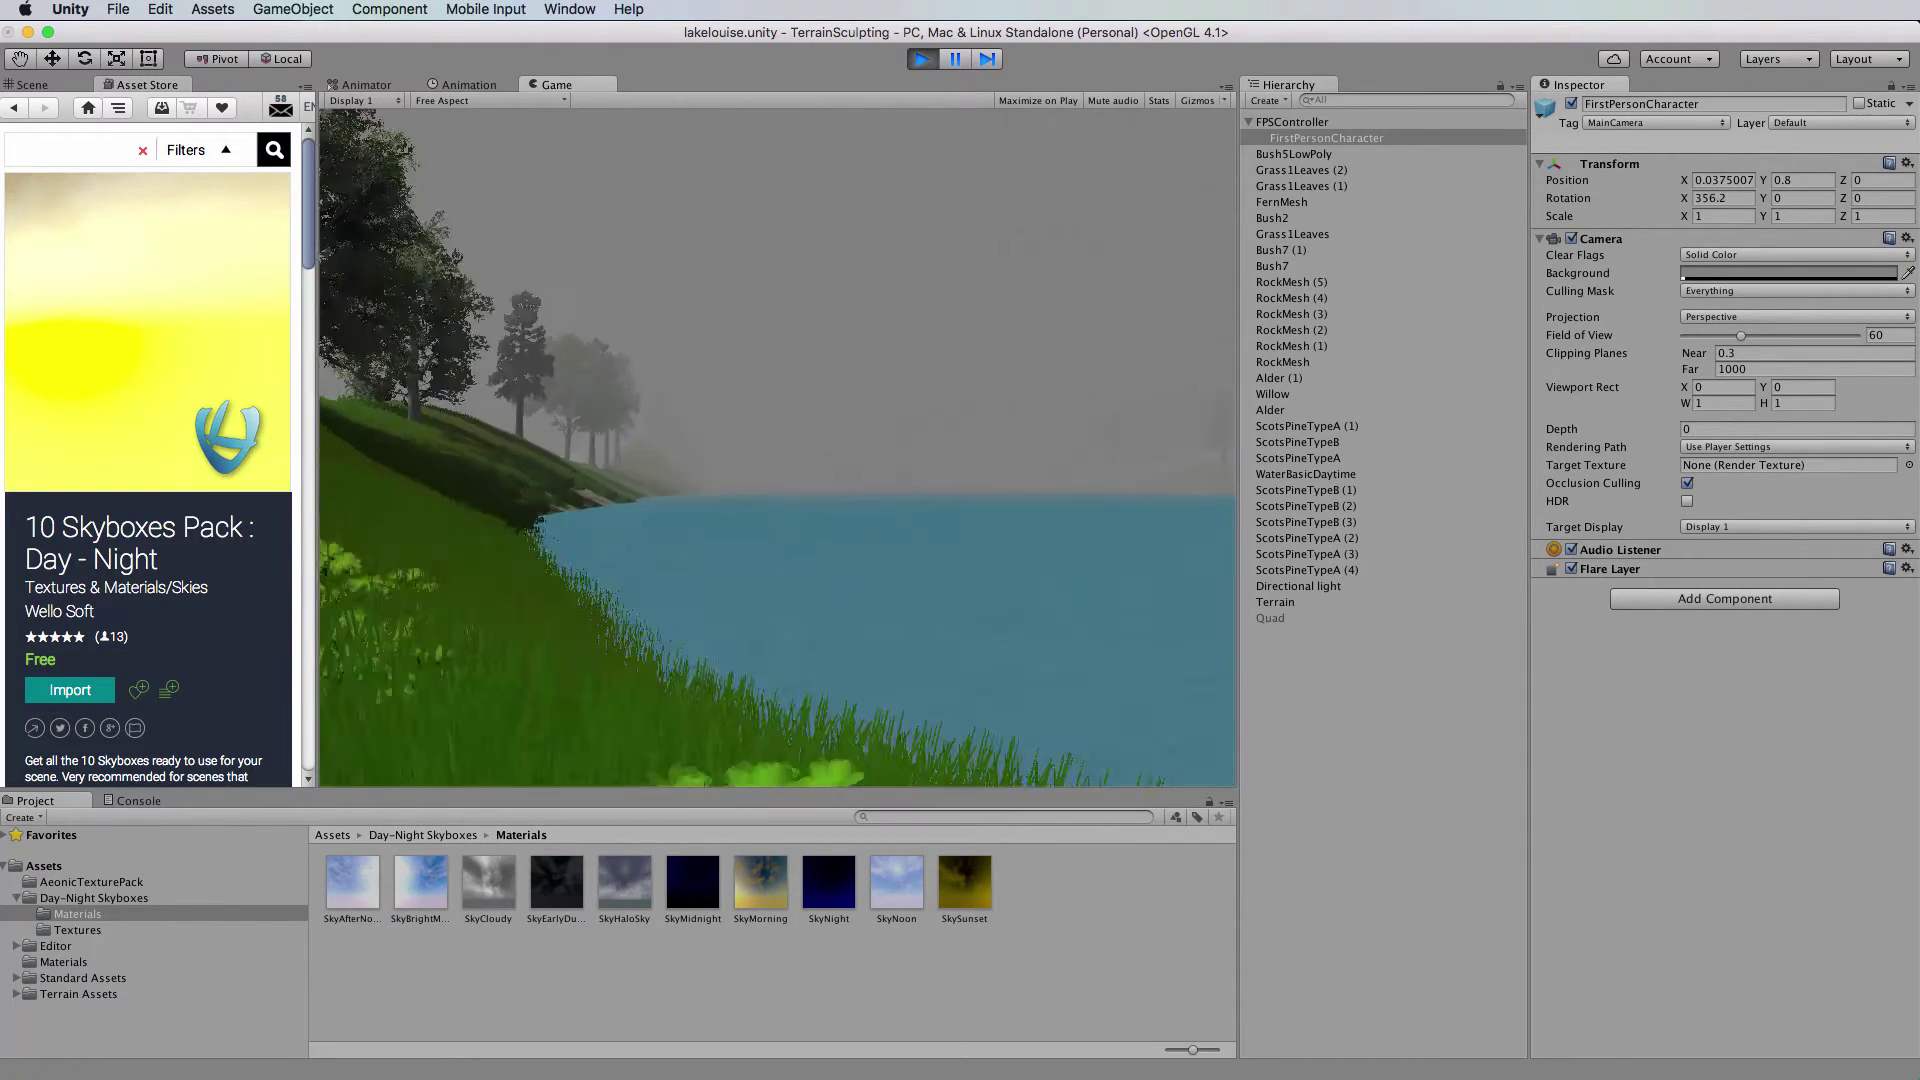
{"action": "key", "text": "w"}
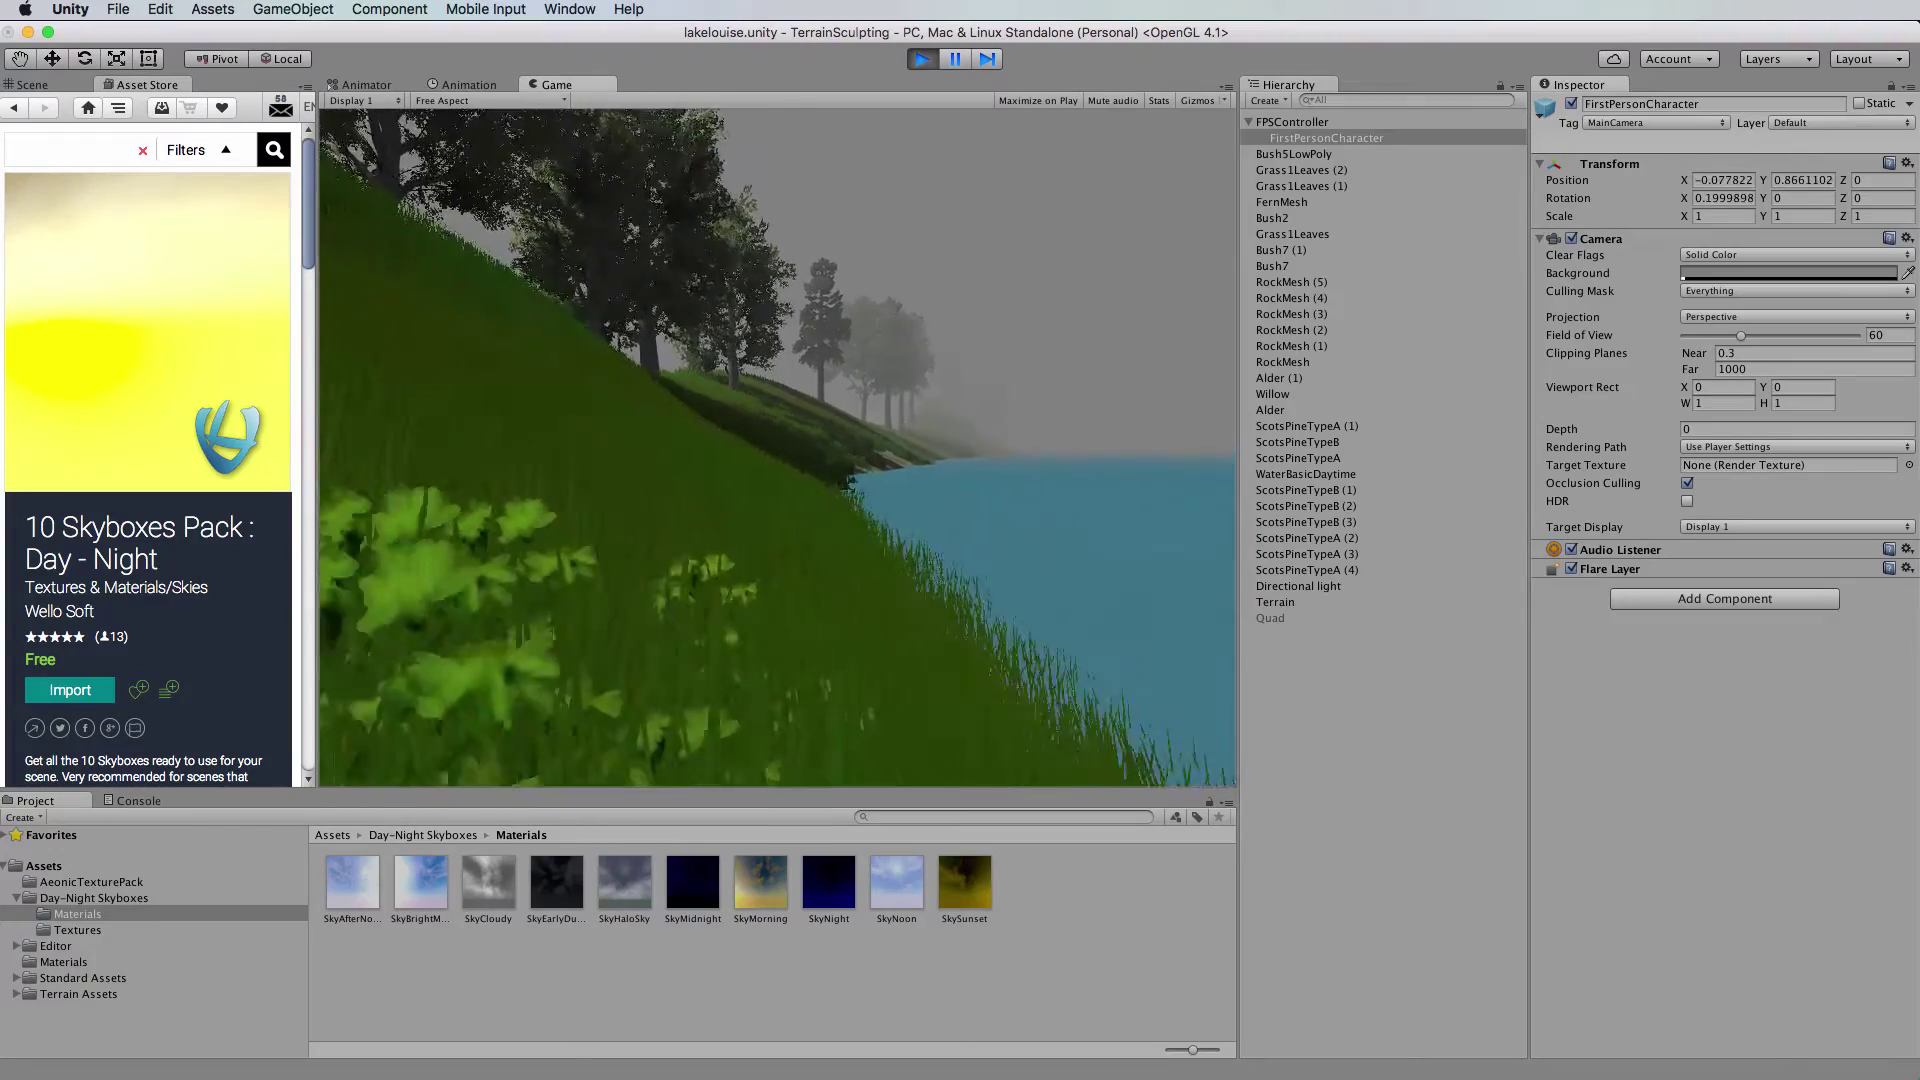
{"action": "key", "text": "w"}
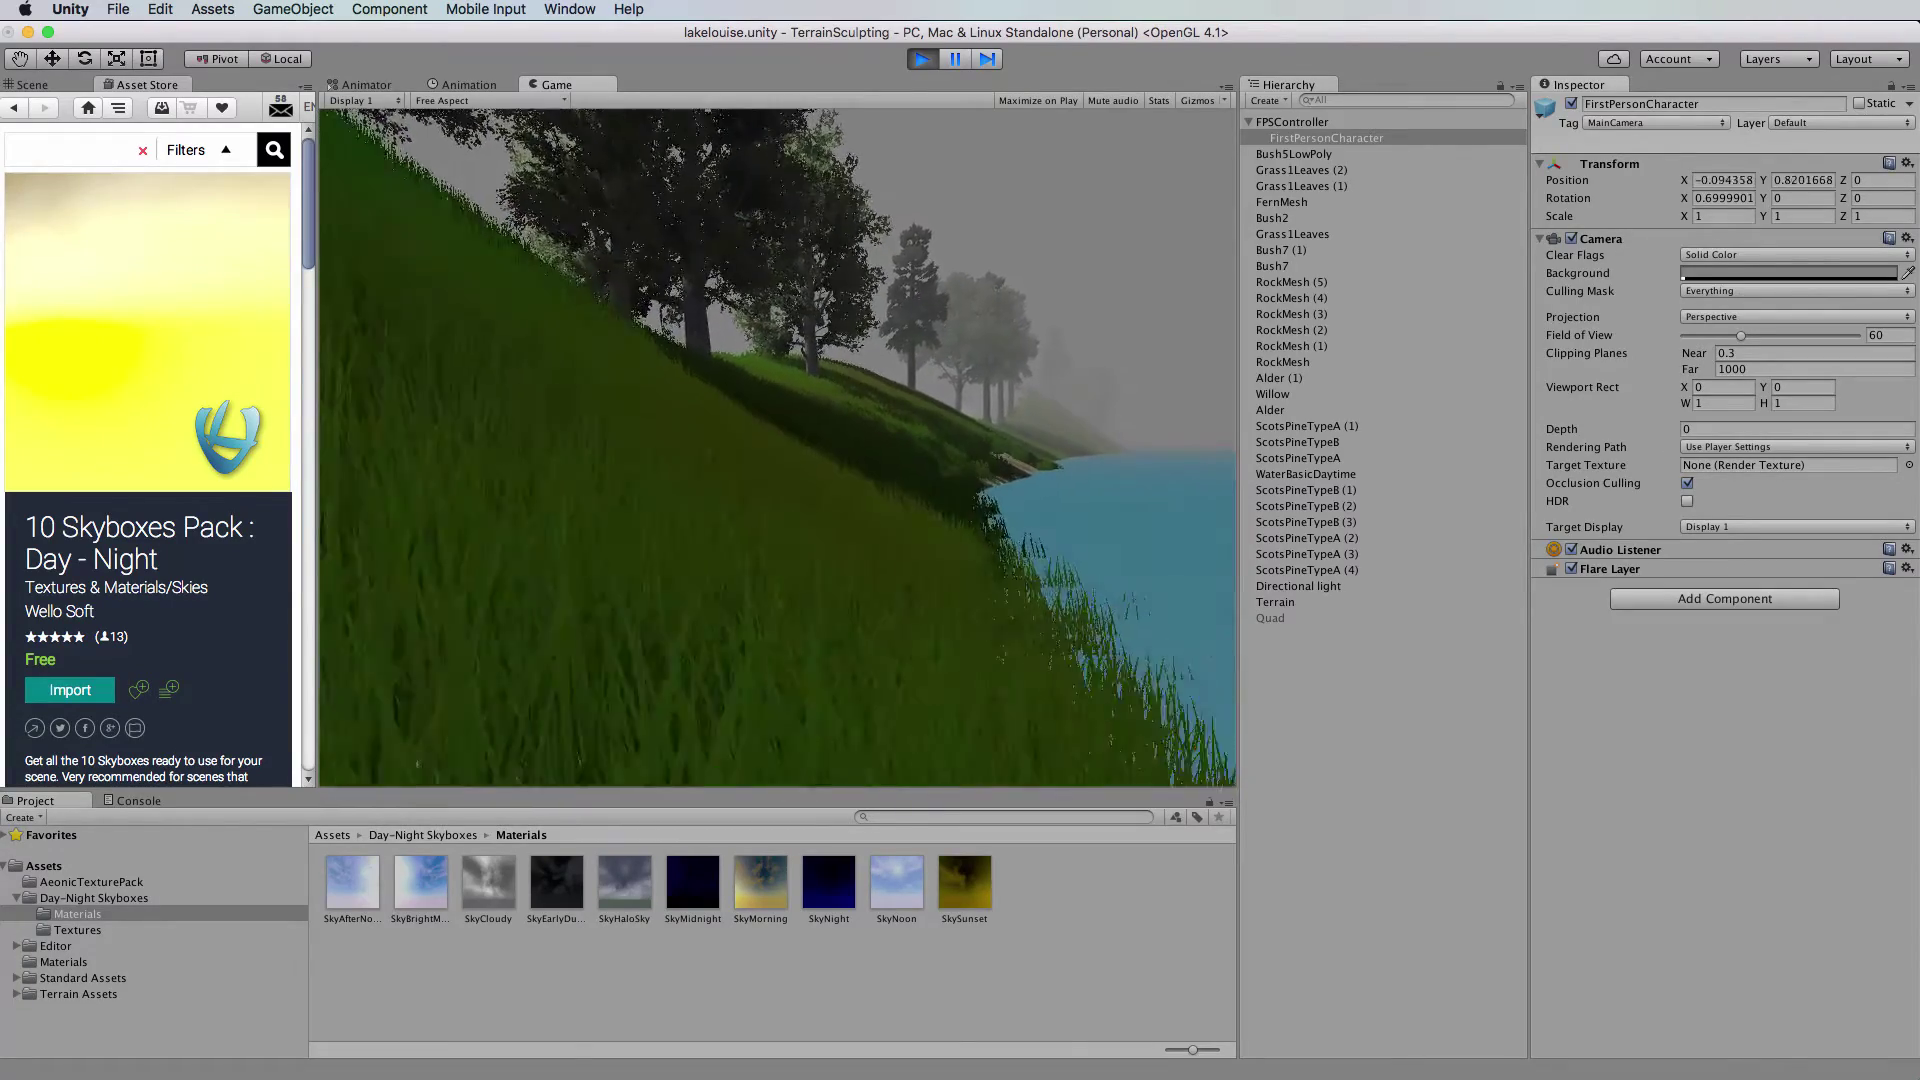
{"action": "key", "text": "w"}
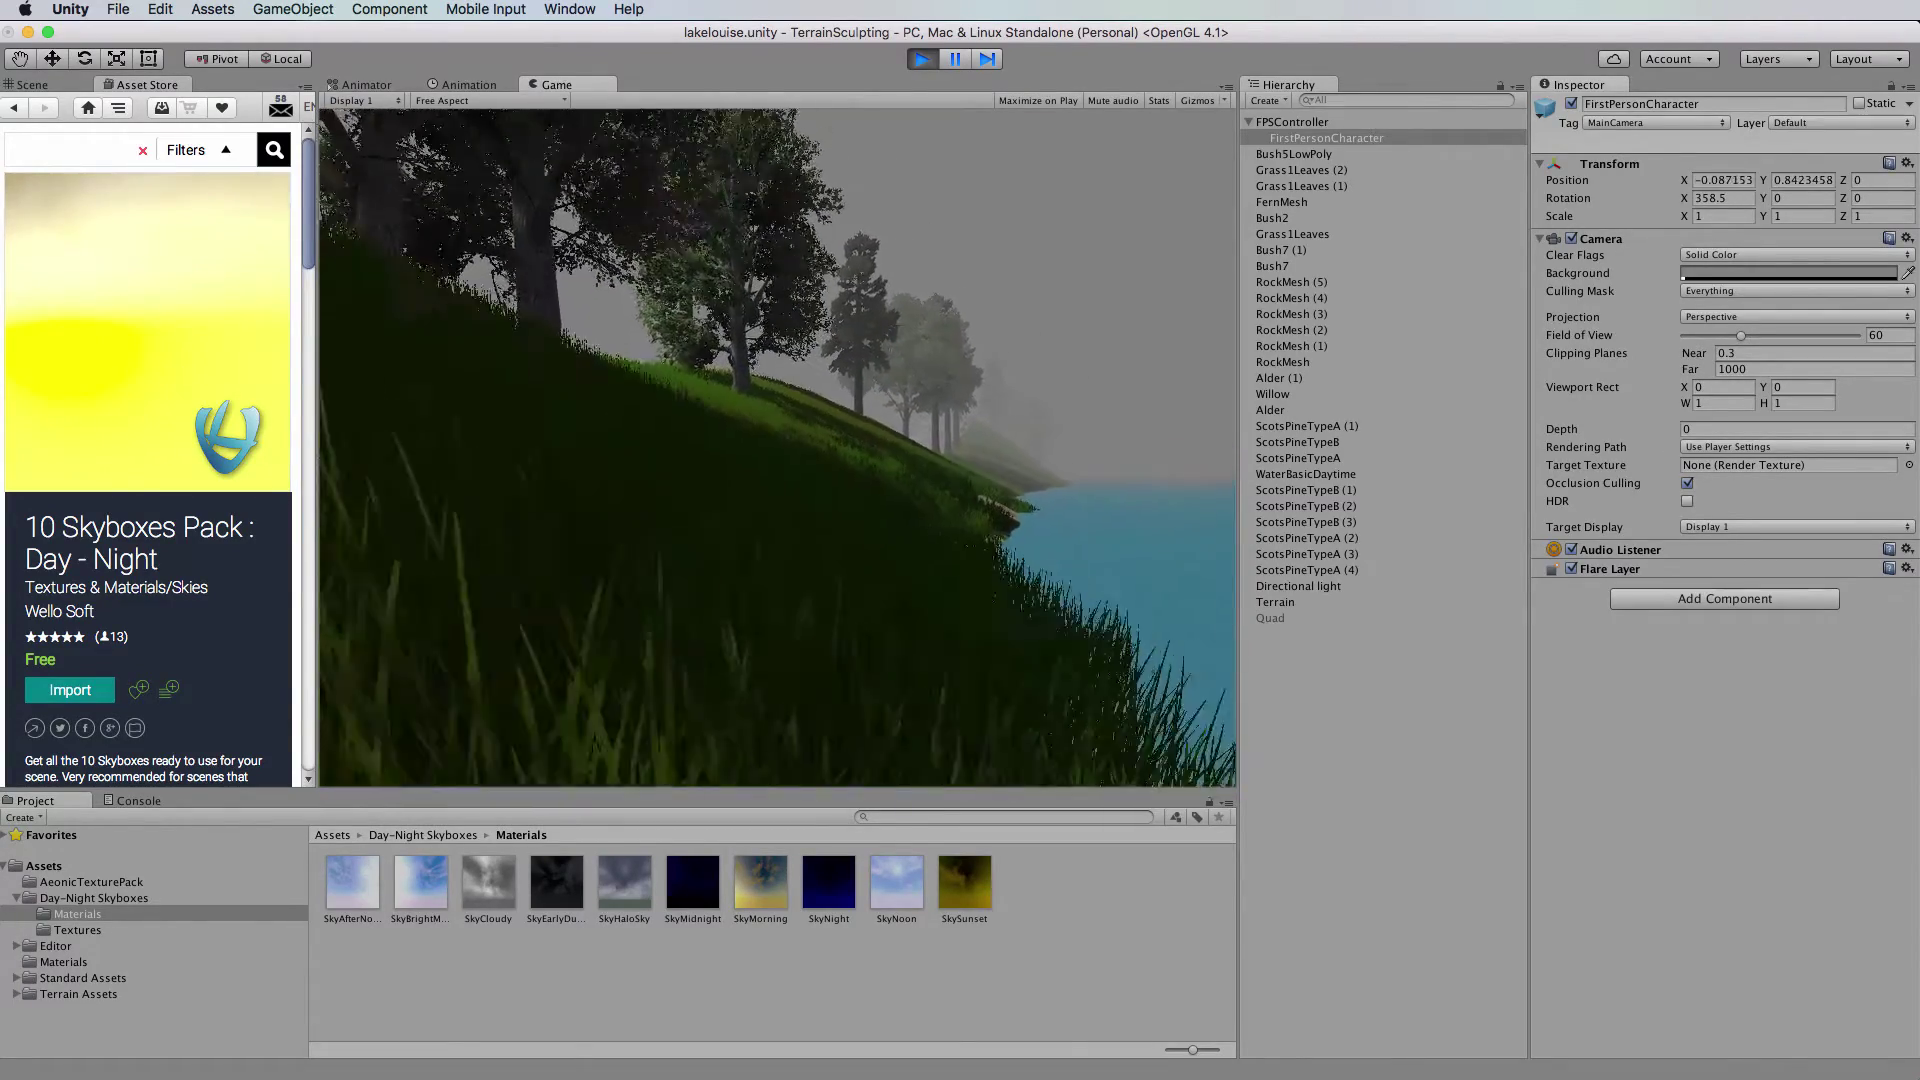
{"action": "key", "text": "w"}
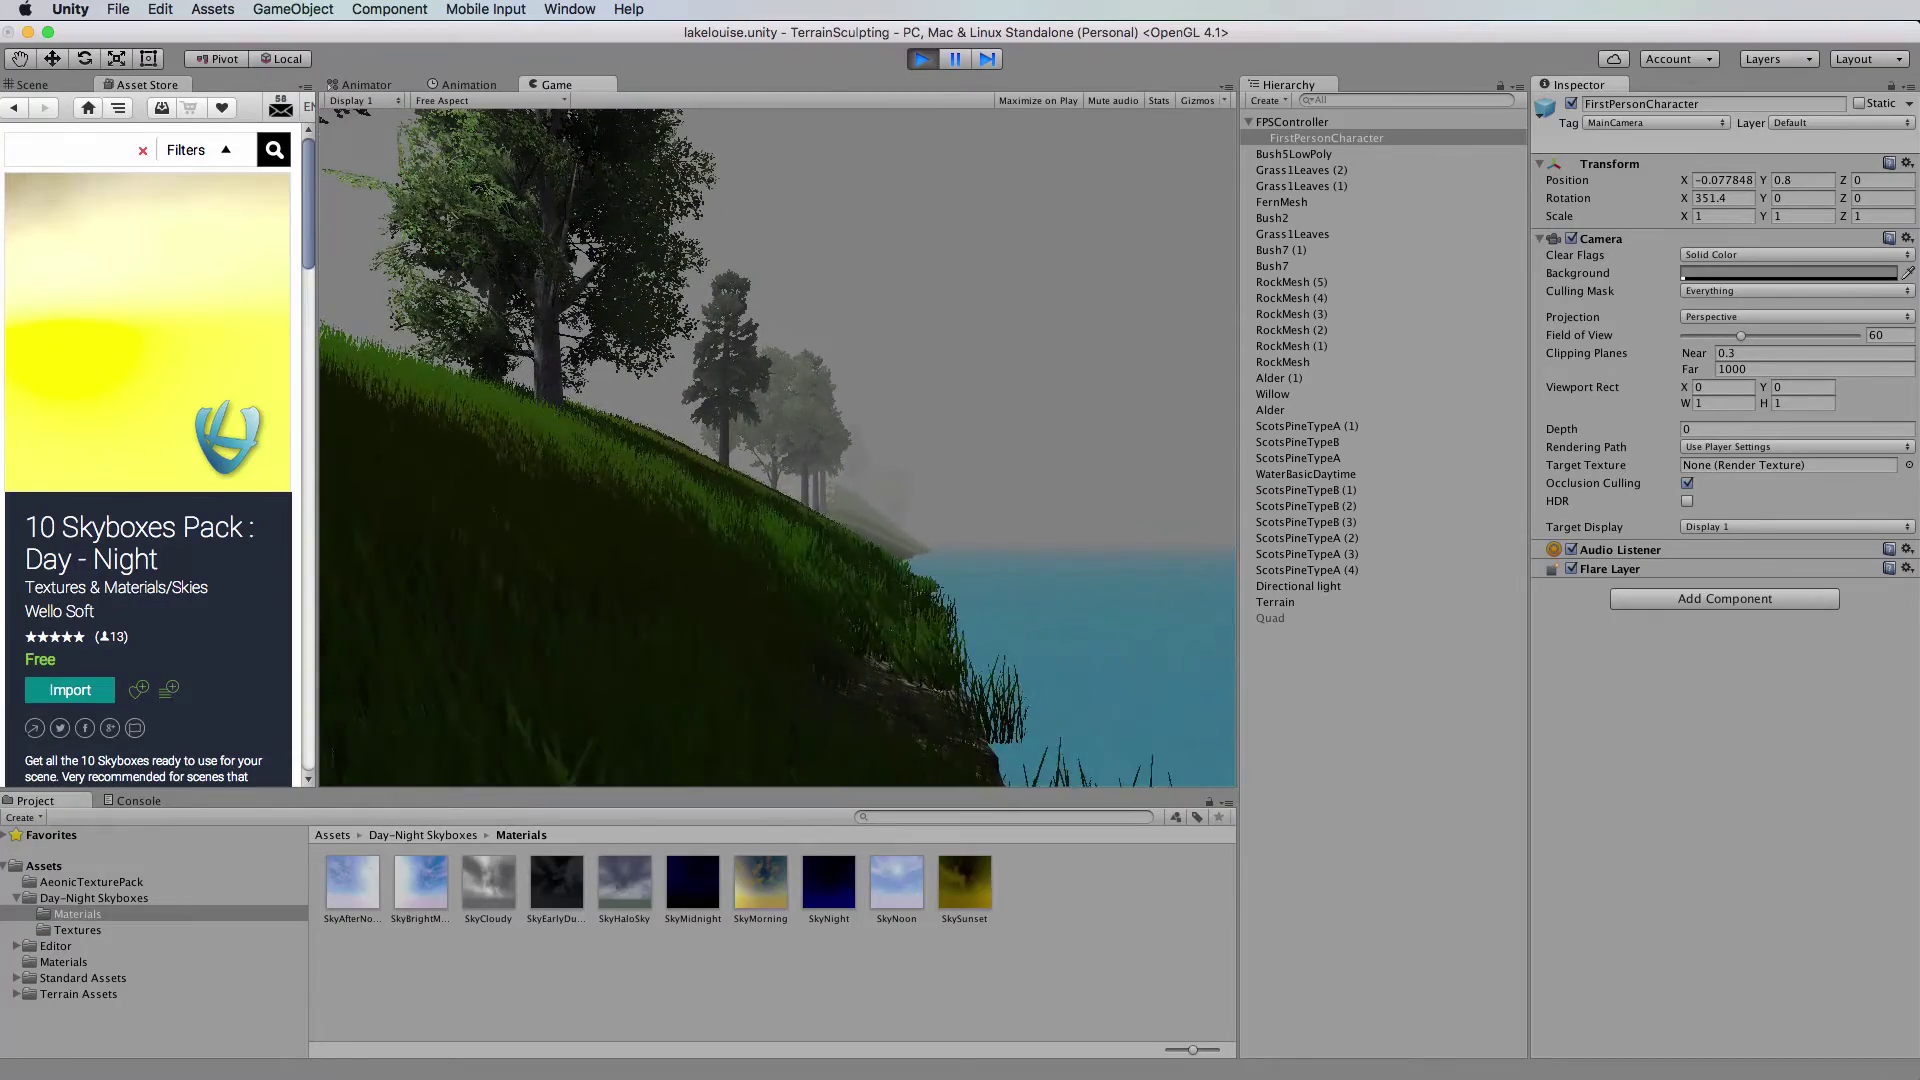
{"action": "key", "text": "w"}
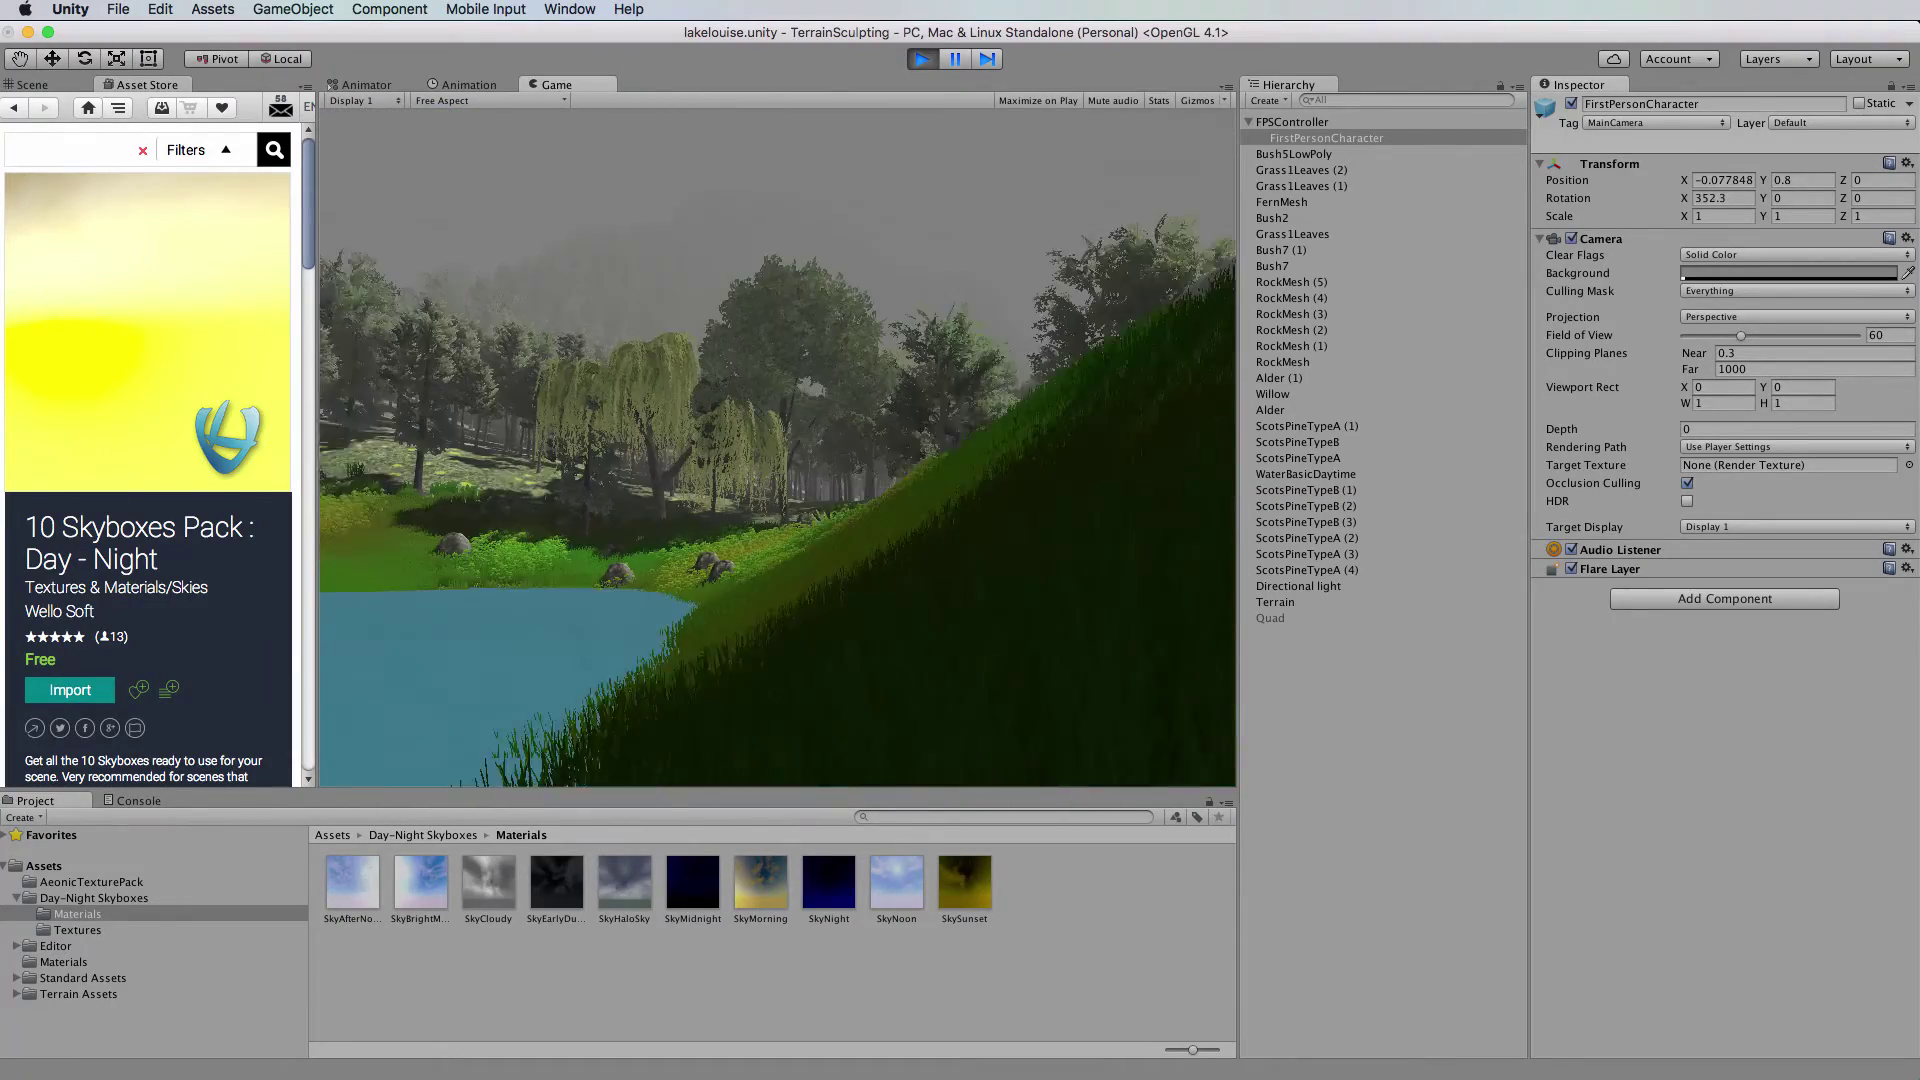
{"action": "key", "text": "w"}
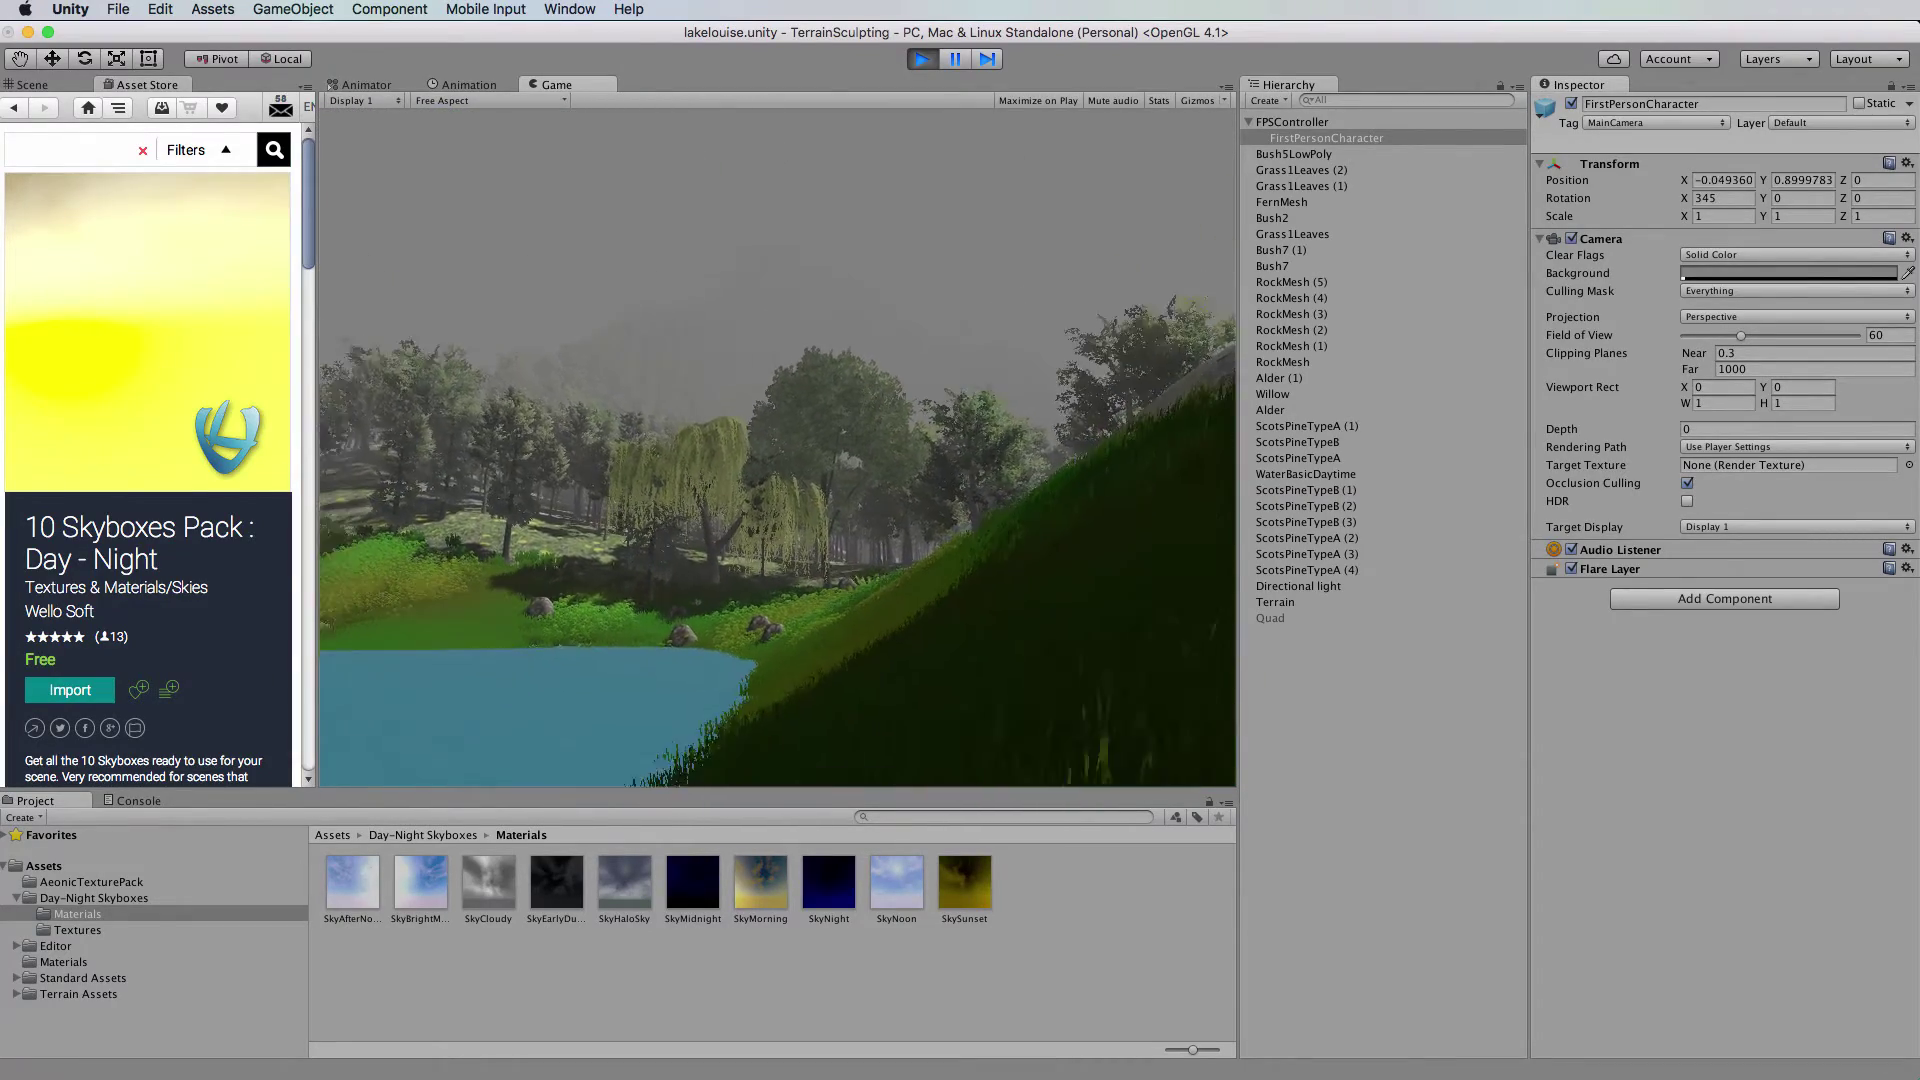
{"action": "key", "text": "w"}
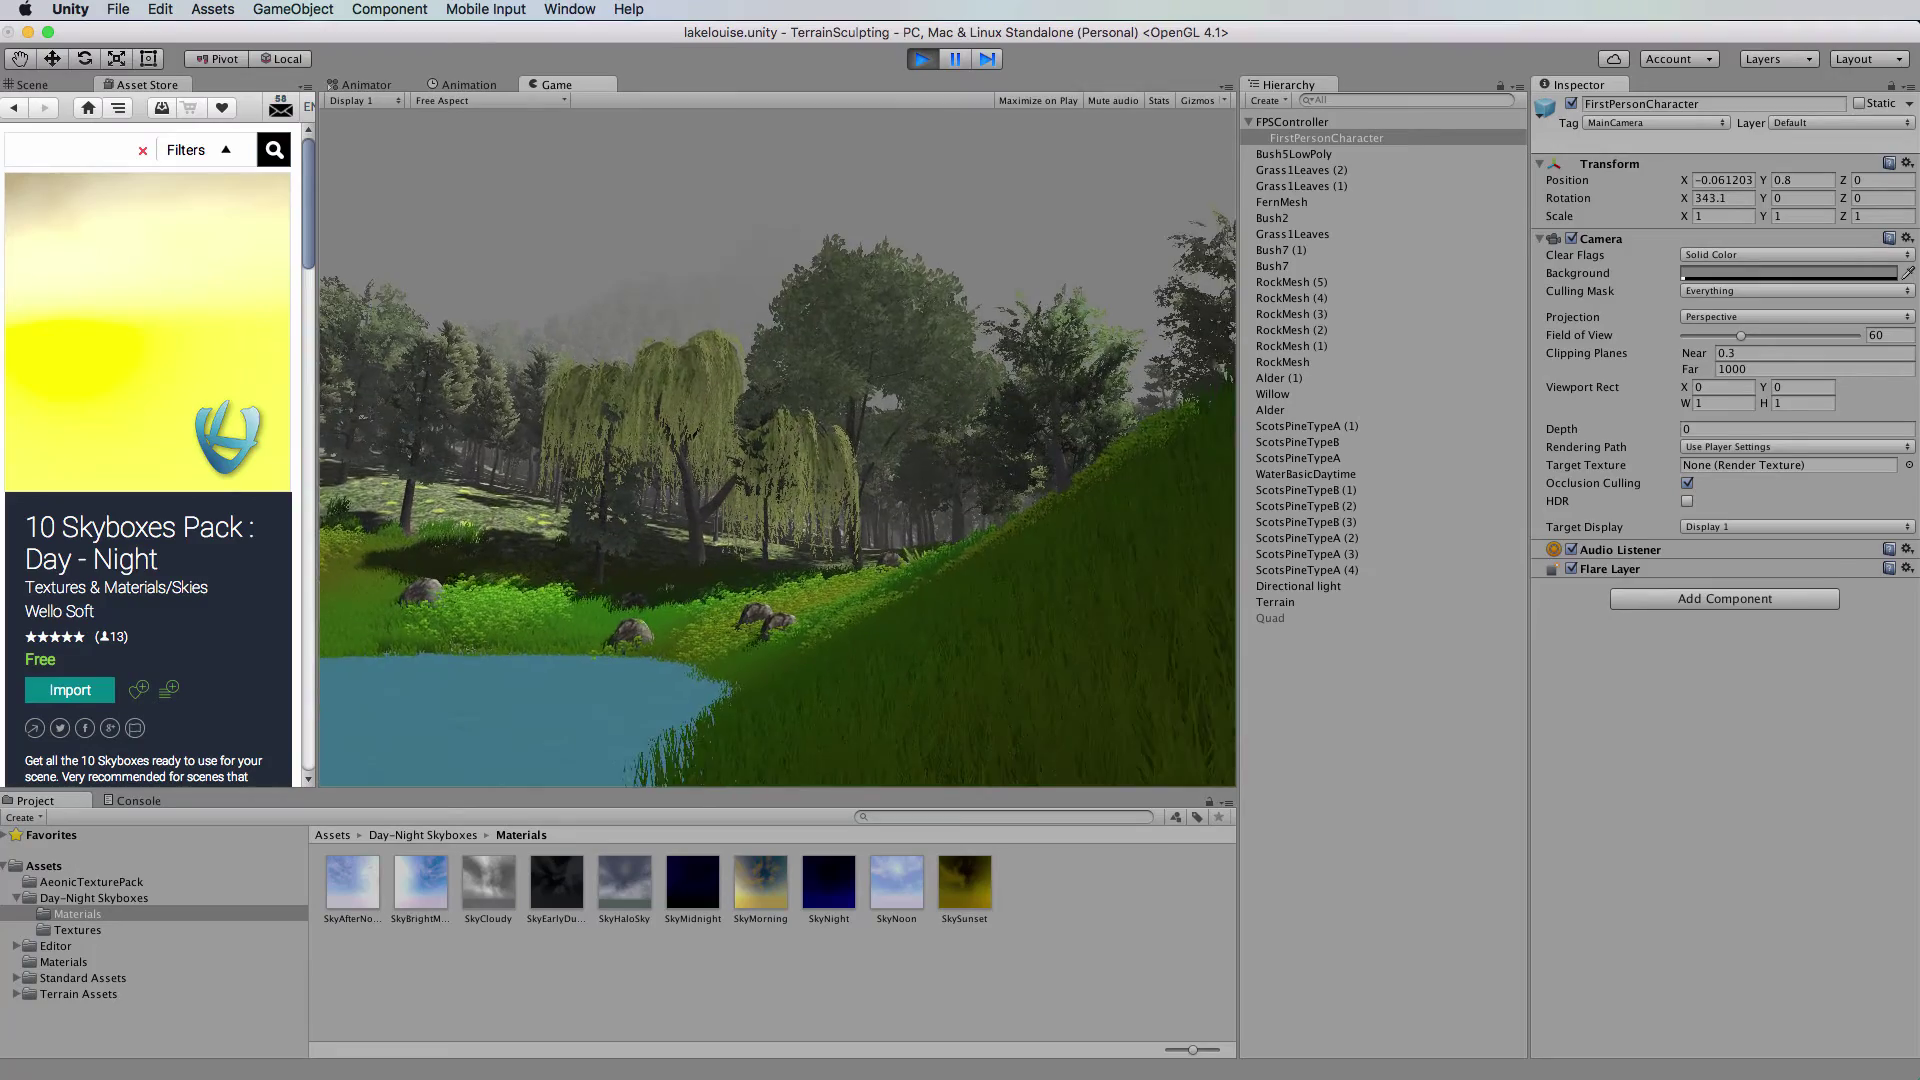
{"action": "key", "text": "w"}
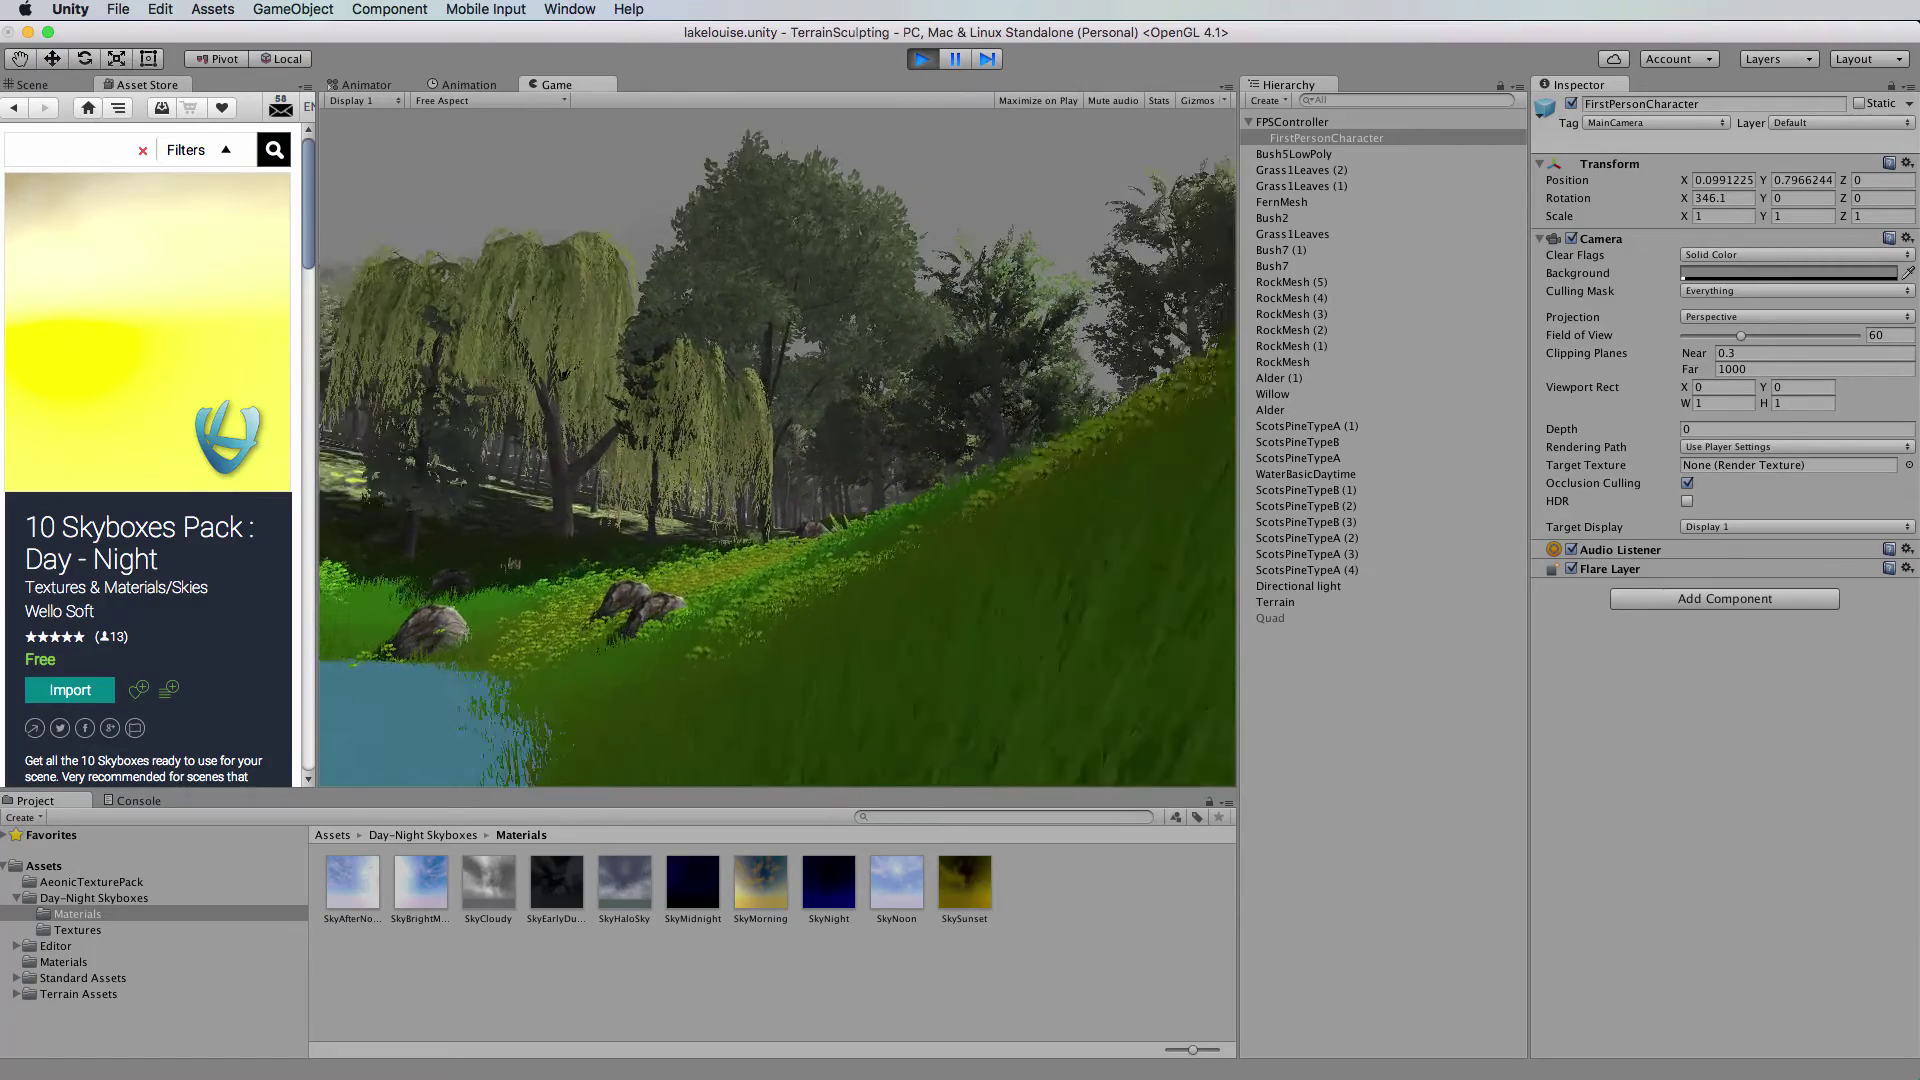
{"action": "key", "text": "w"}
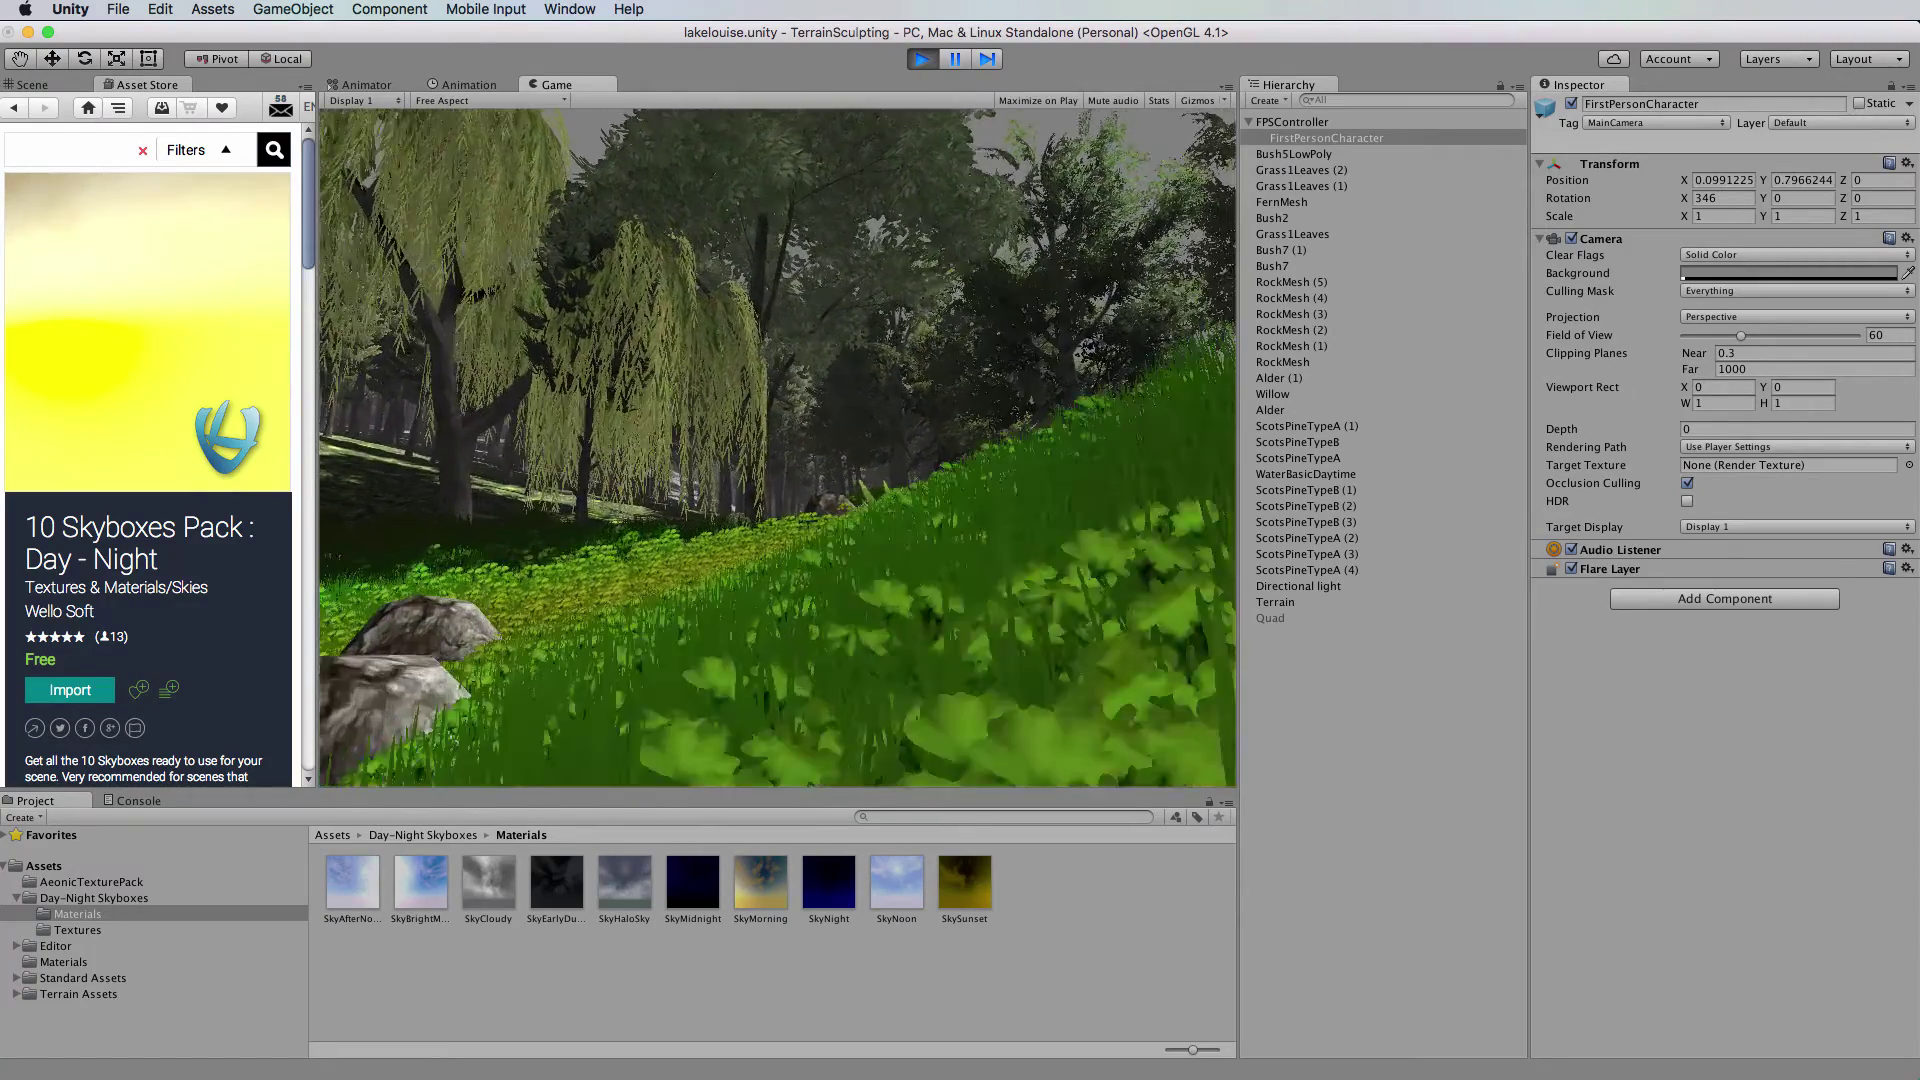
{"action": "key", "text": "w"}
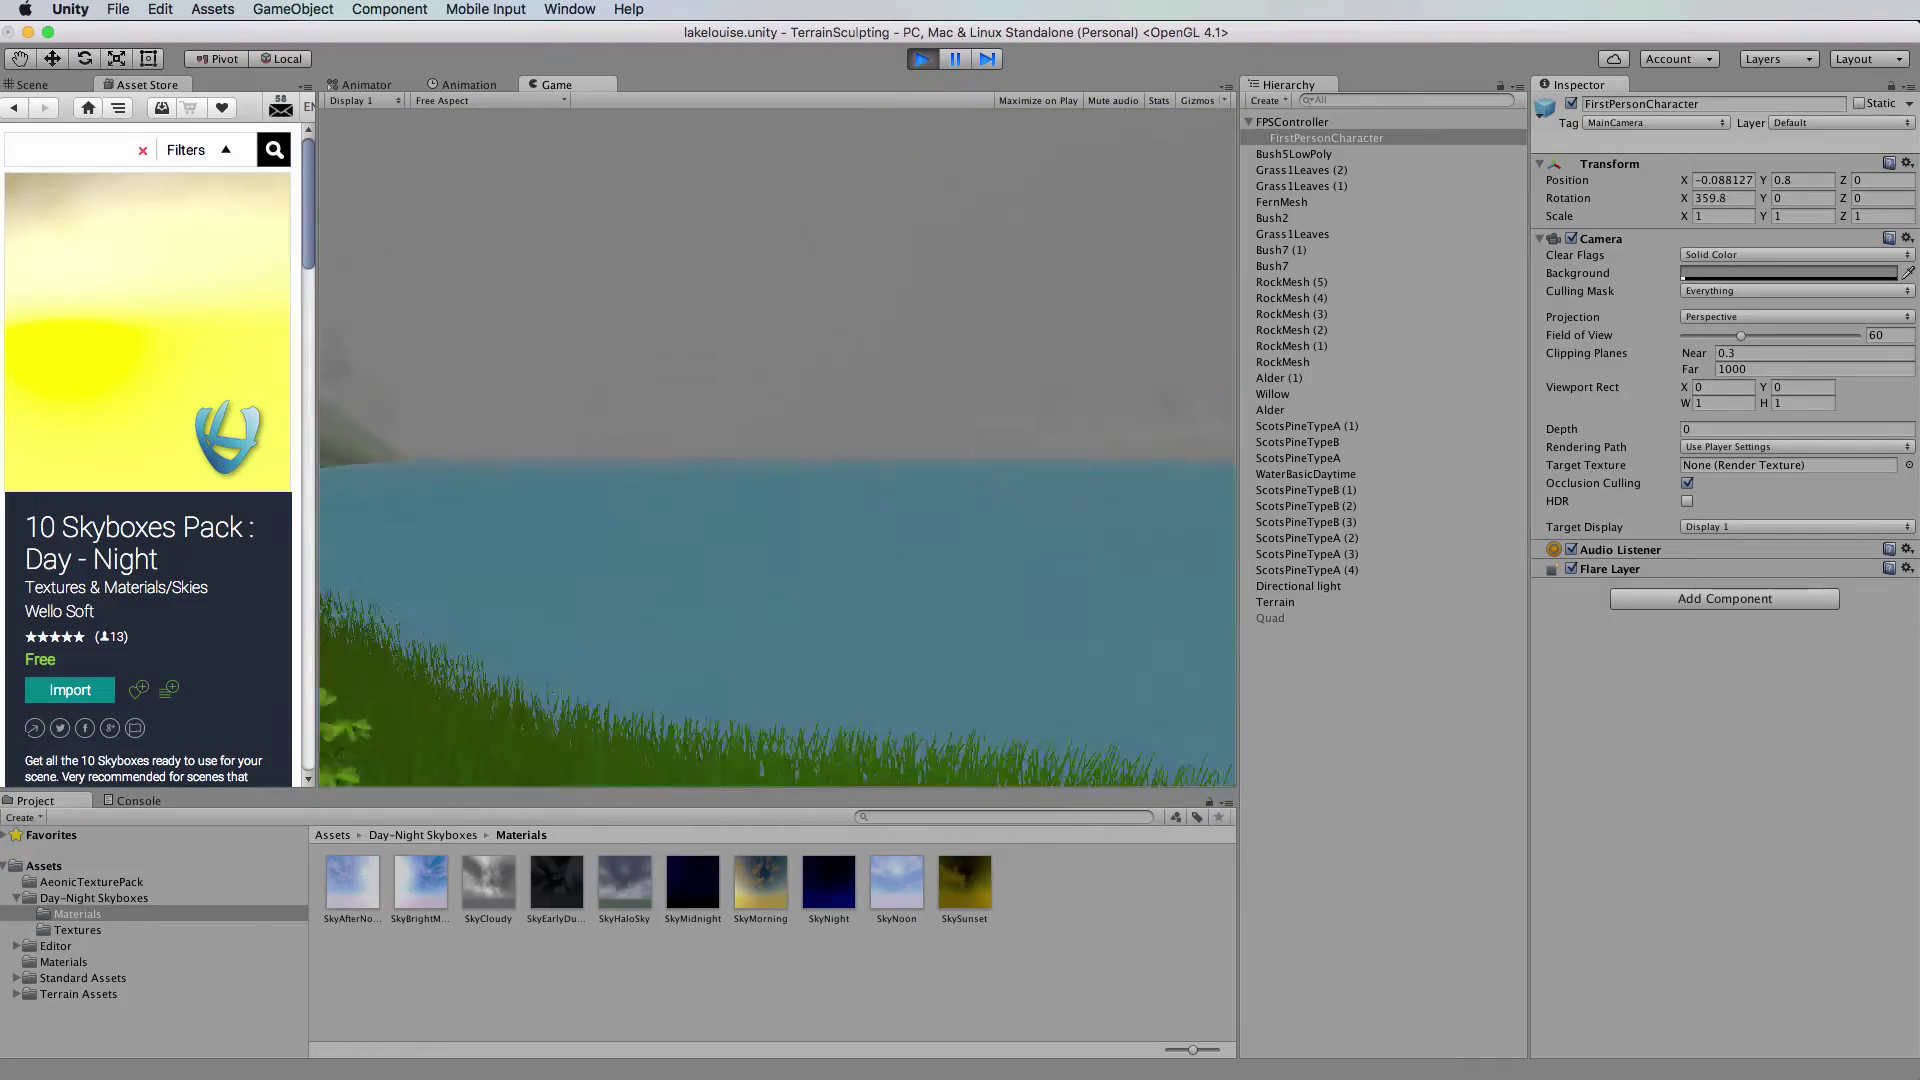
{"action": "key", "text": "w"}
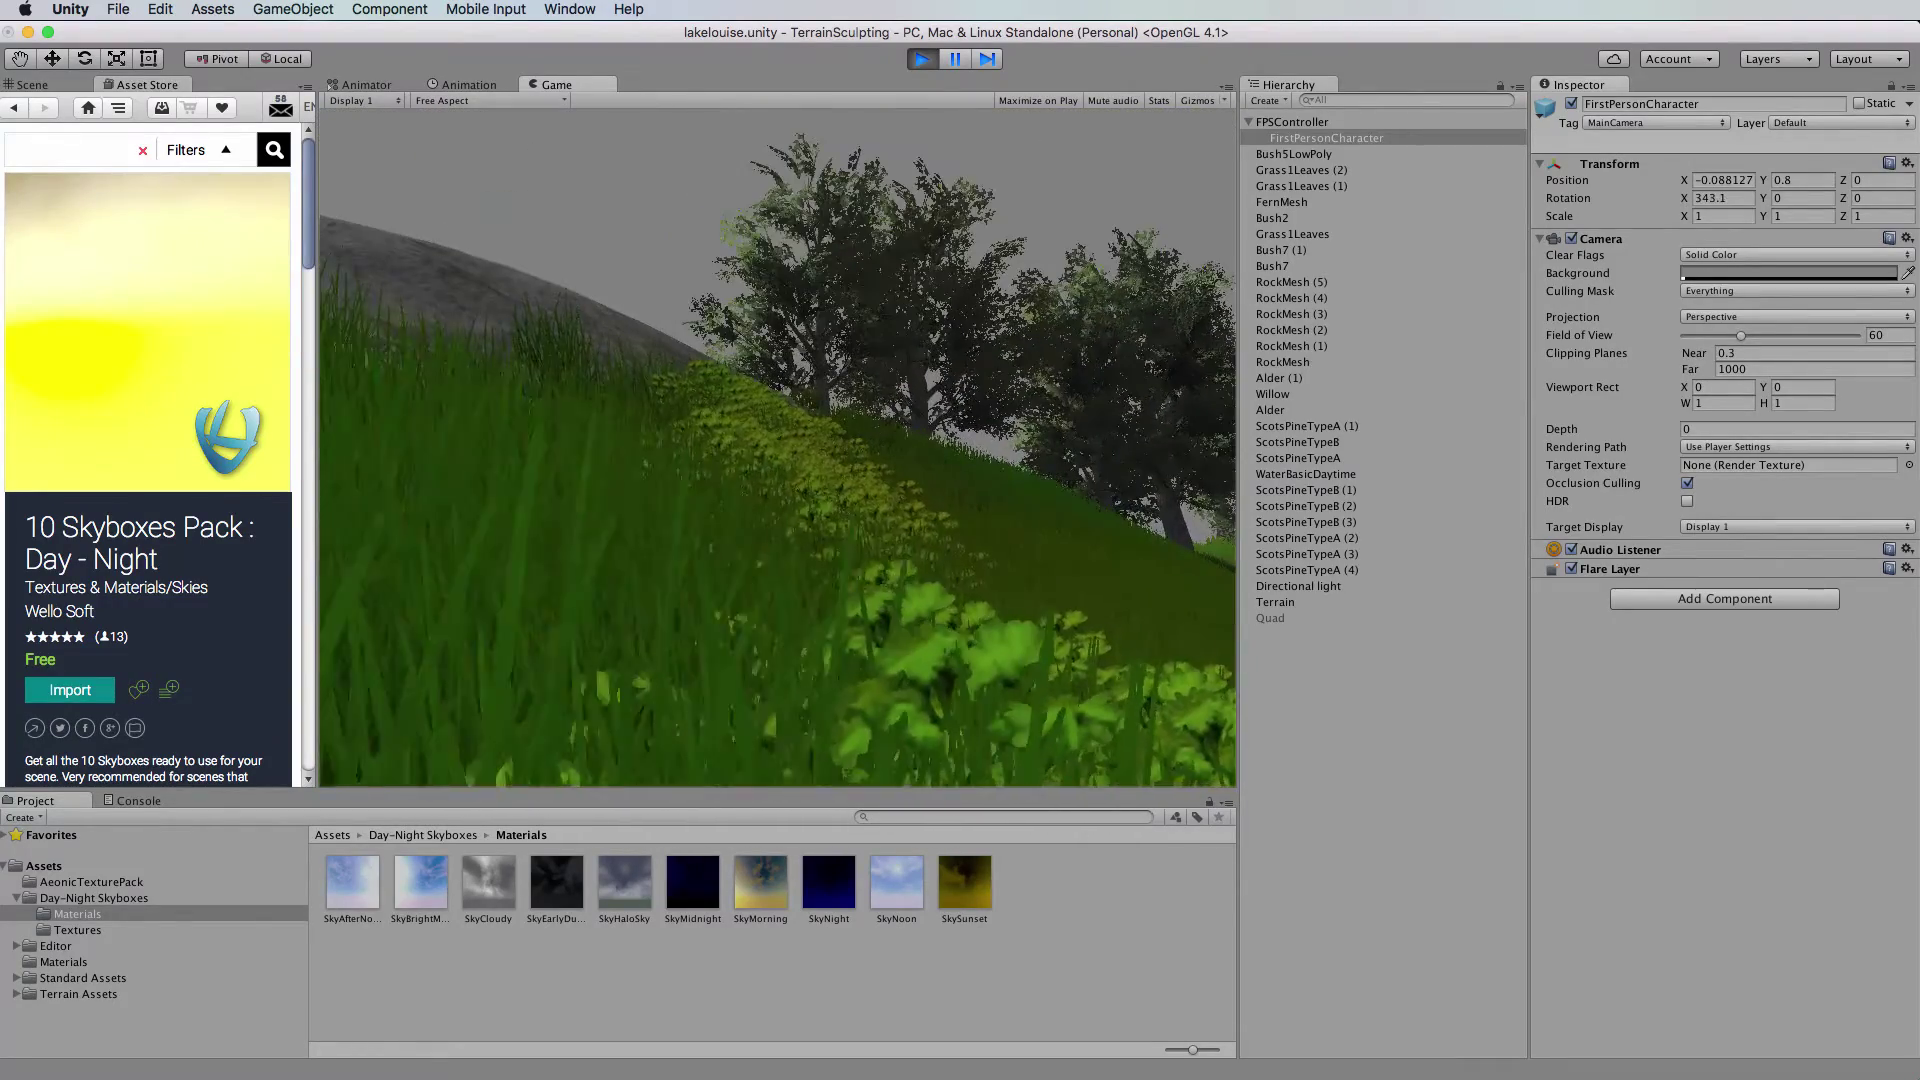
{"action": "key", "text": "w"}
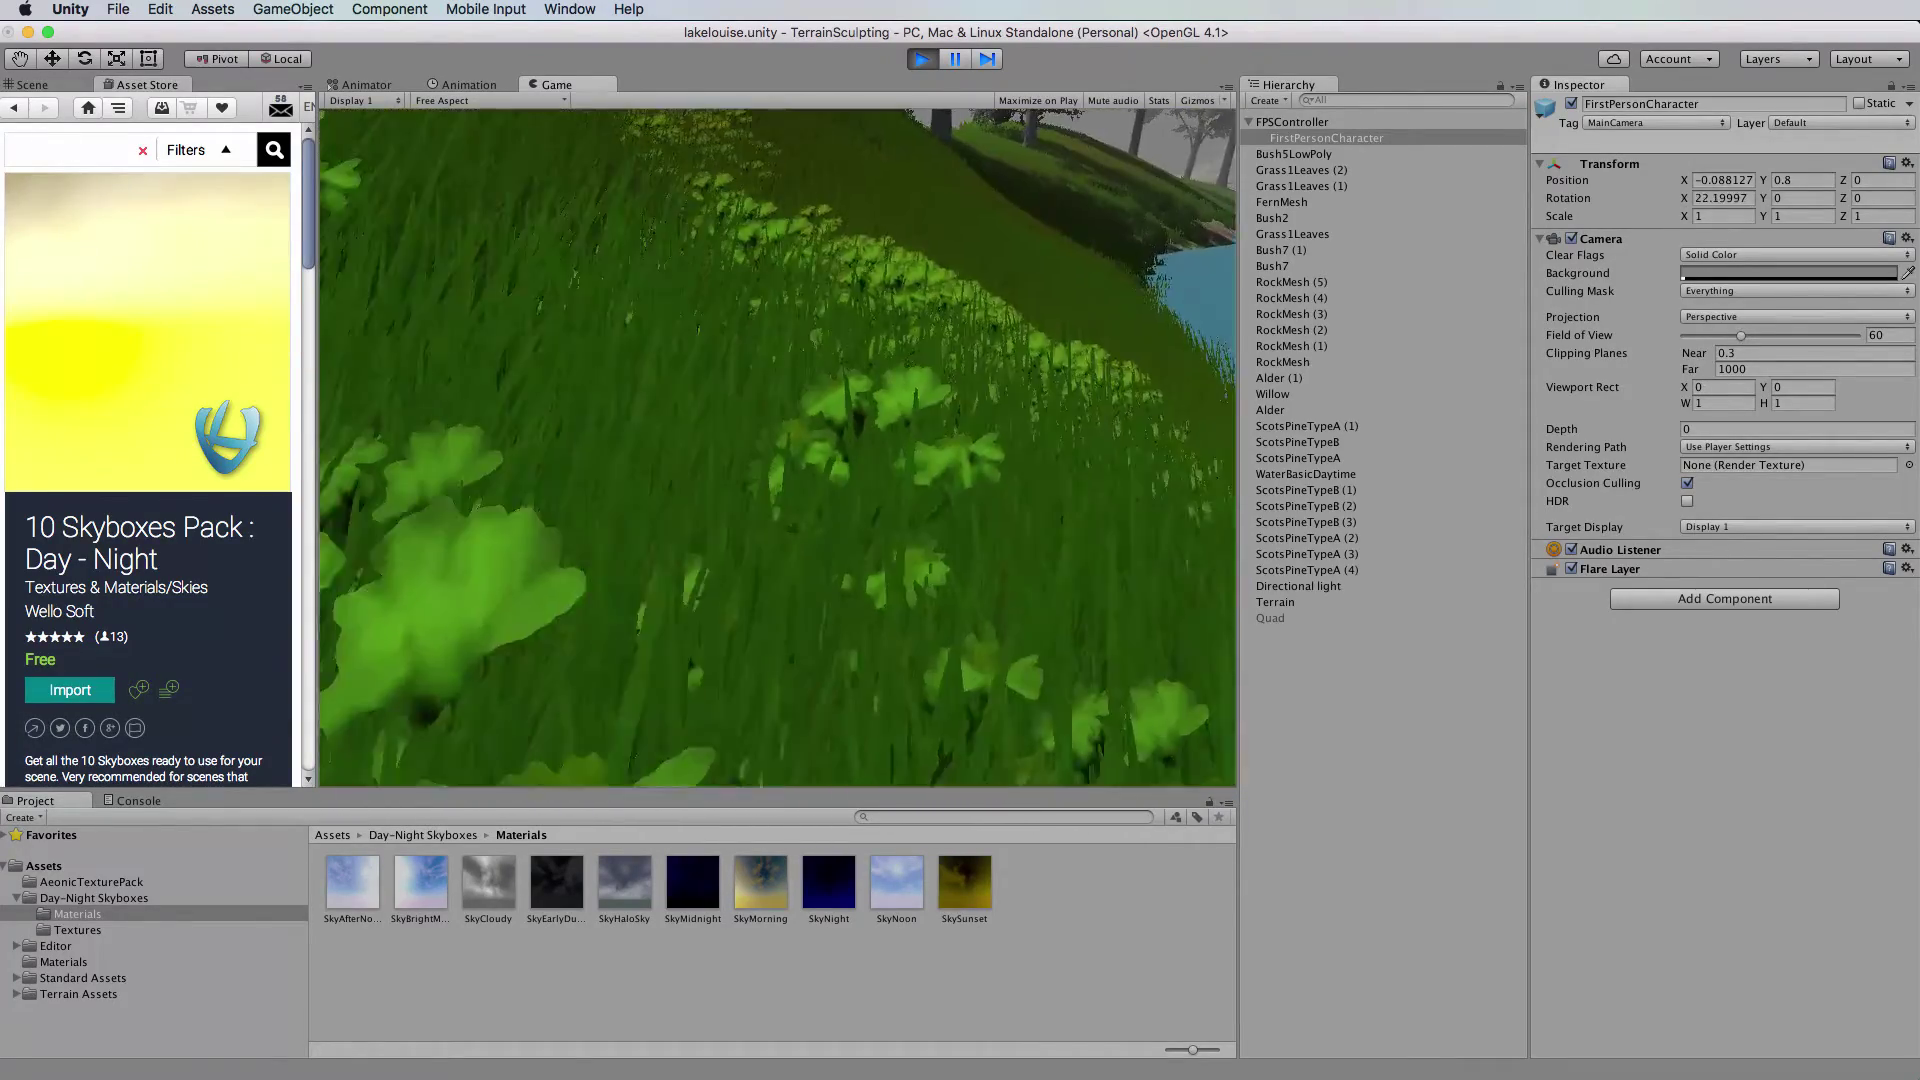
{"action": "key", "text": "w"}
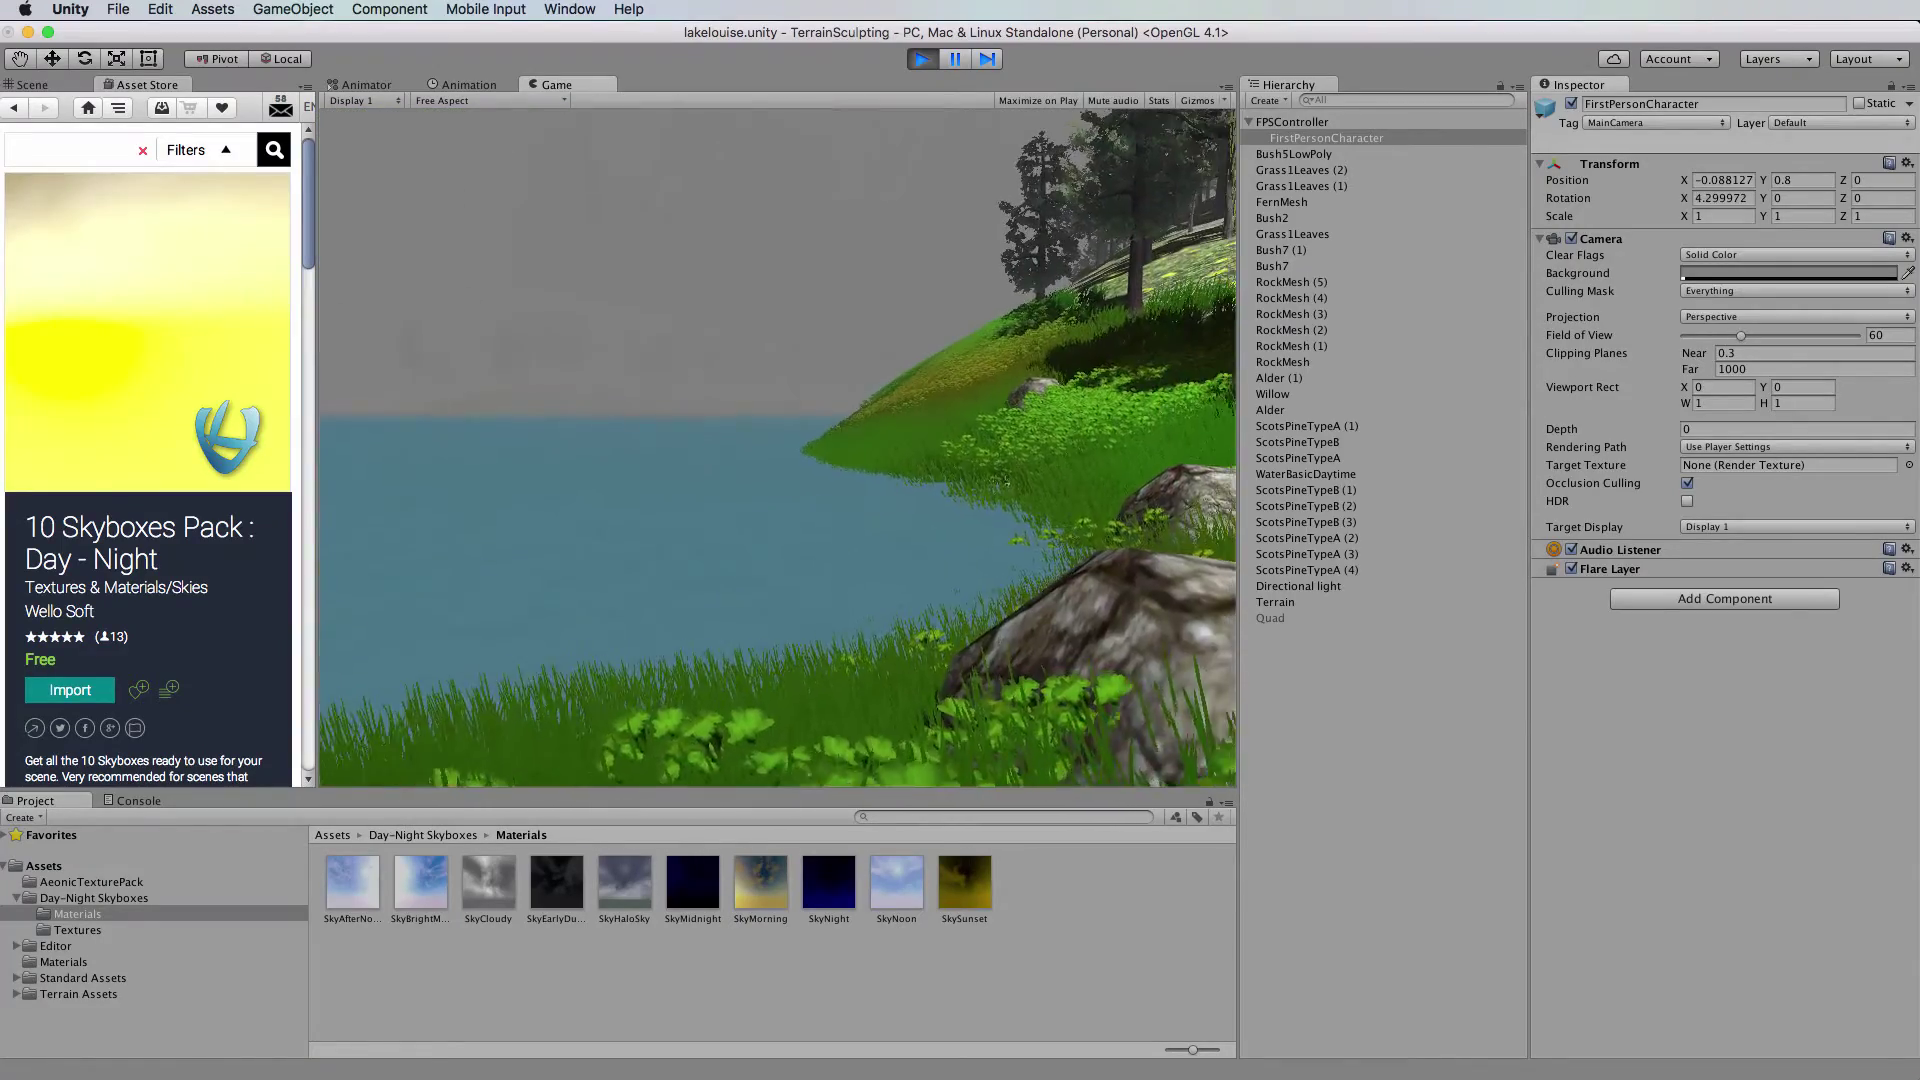
{"action": "key", "text": "w"}
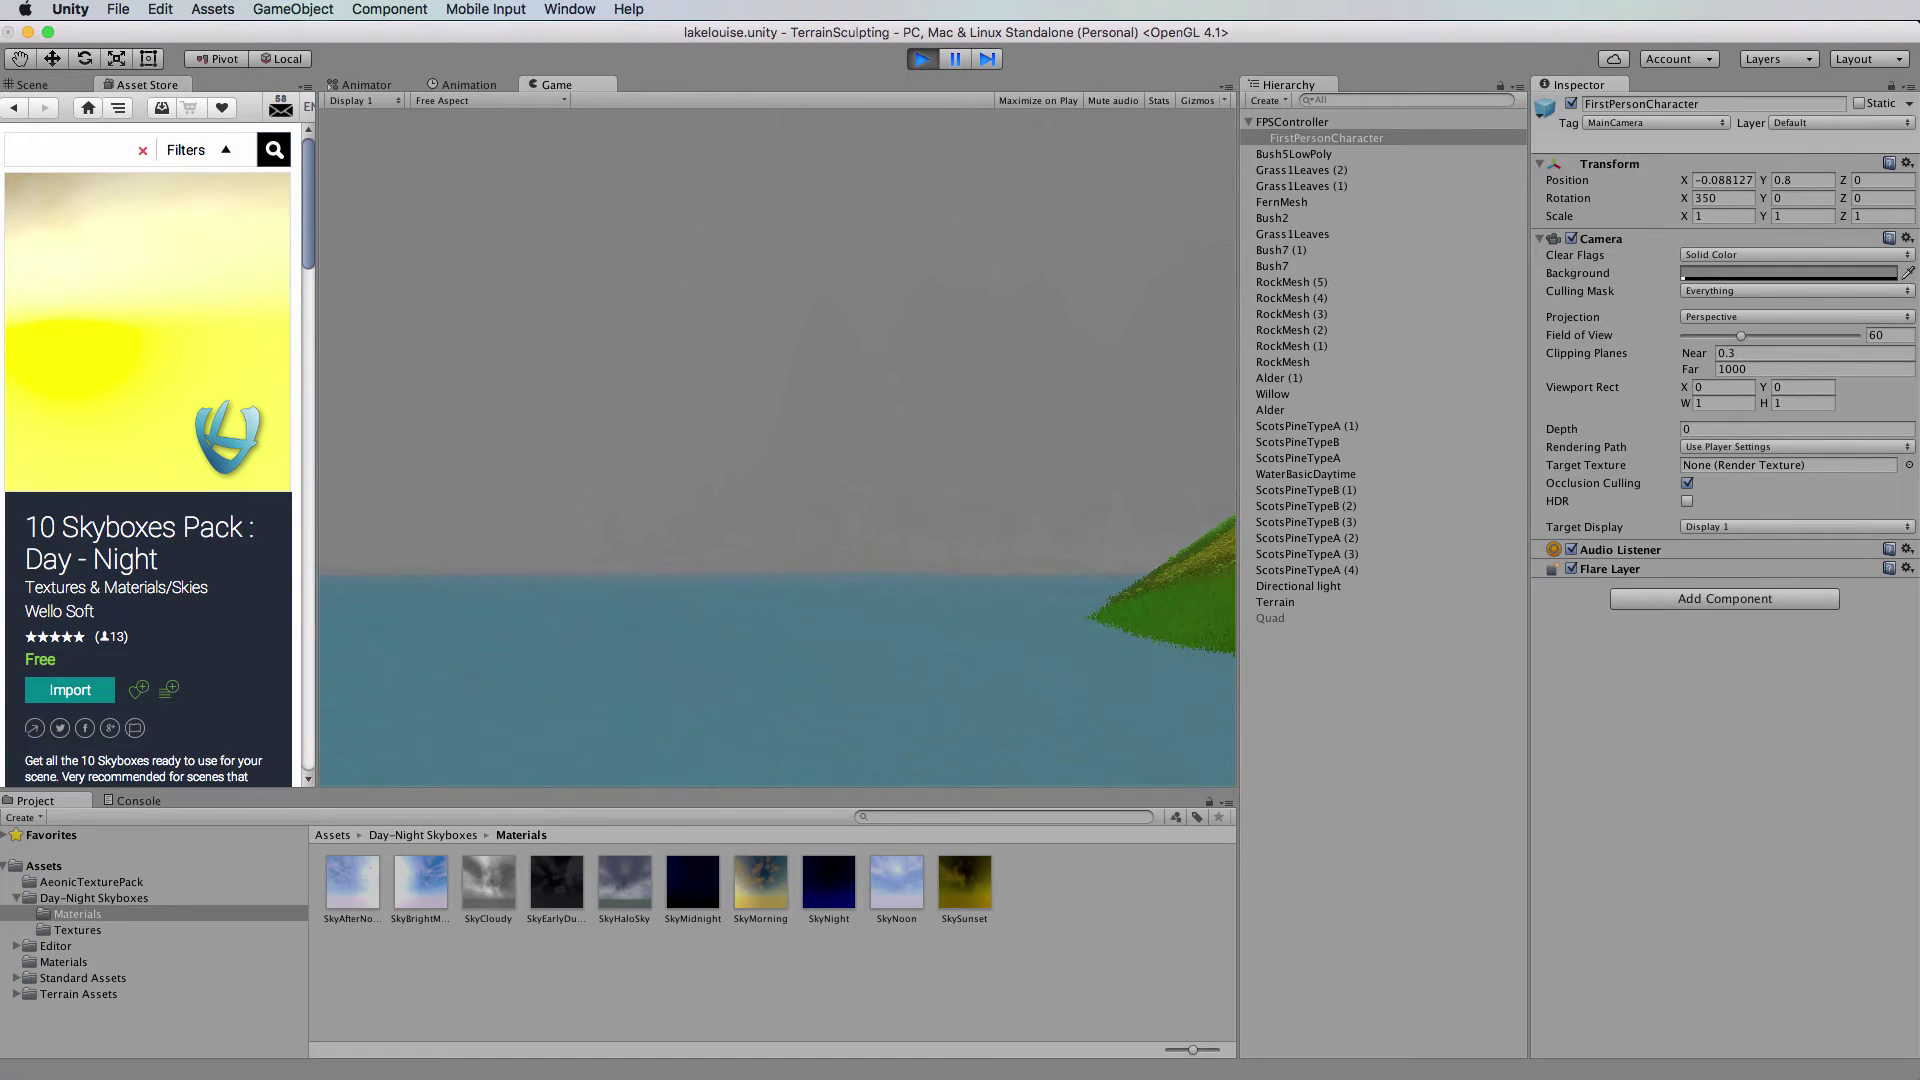
{"action": "key", "text": "w"}
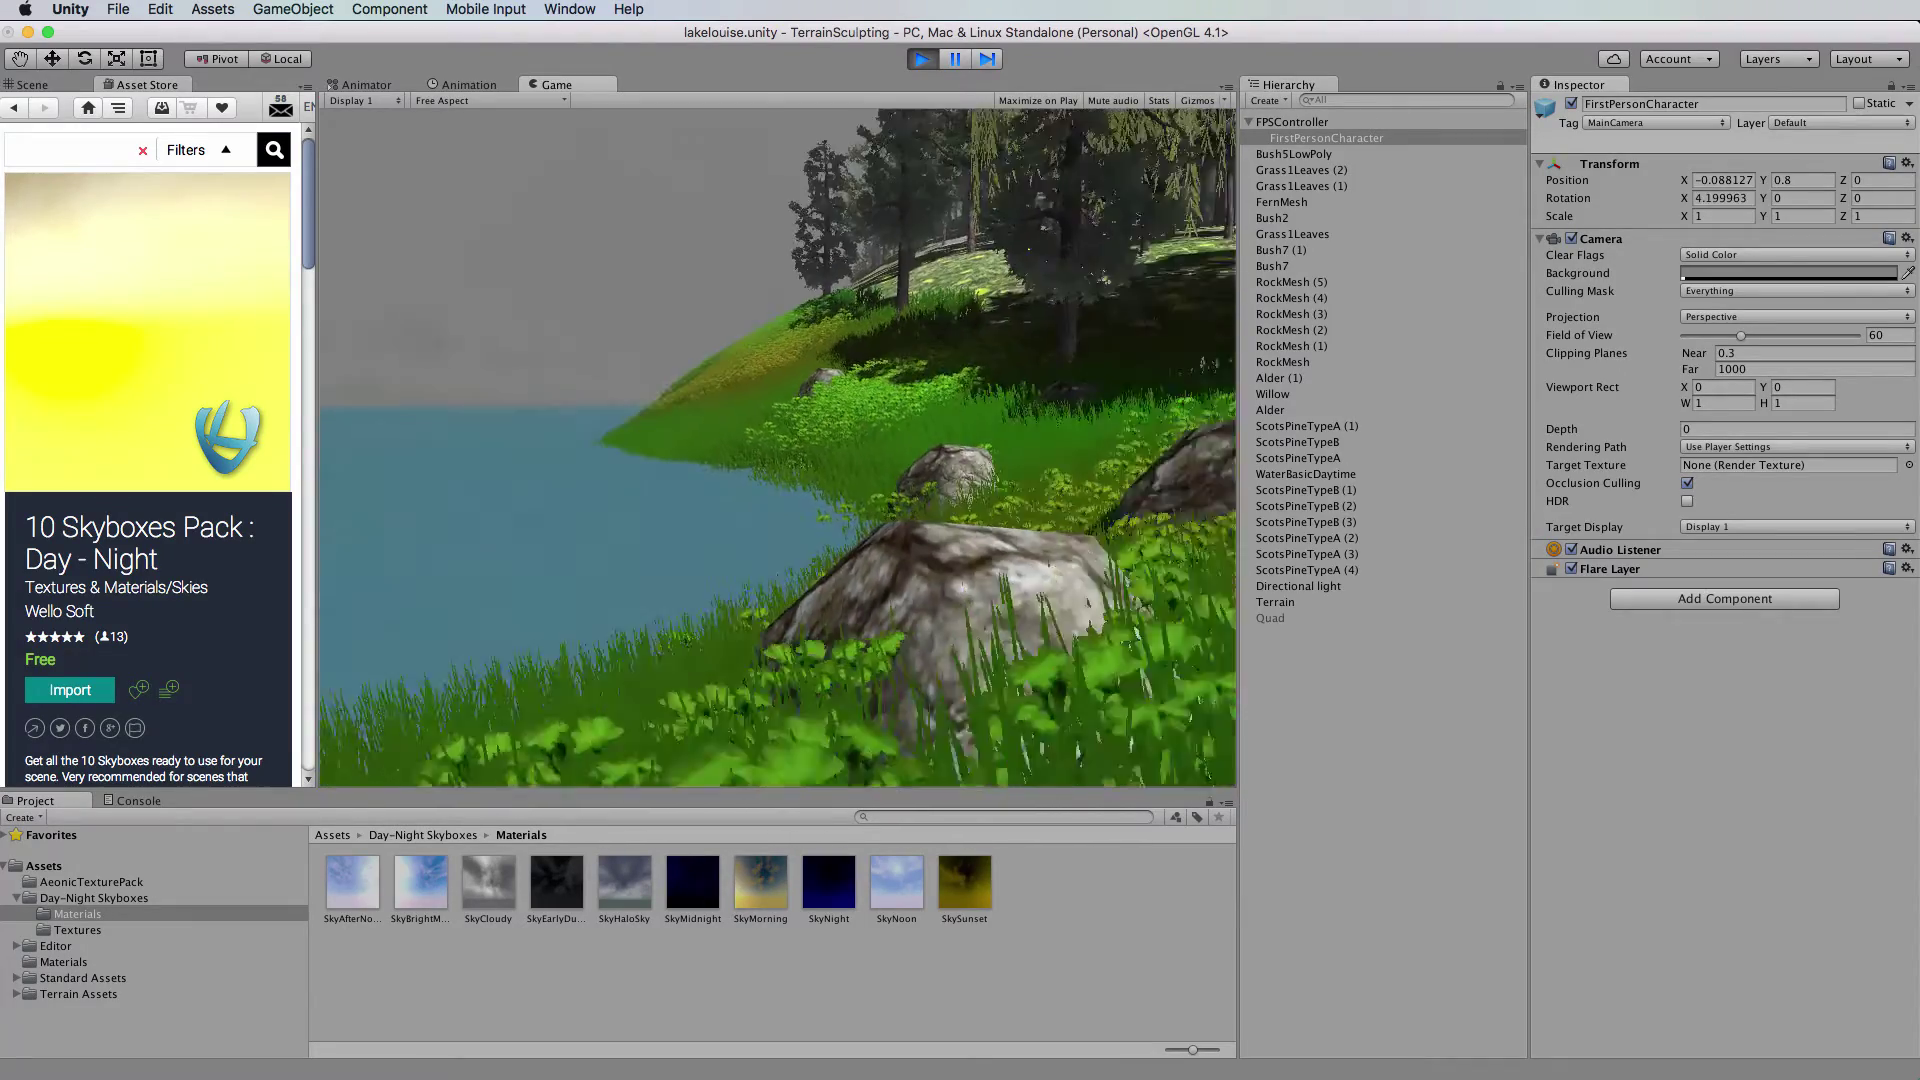
{"action": "key", "text": "w"}
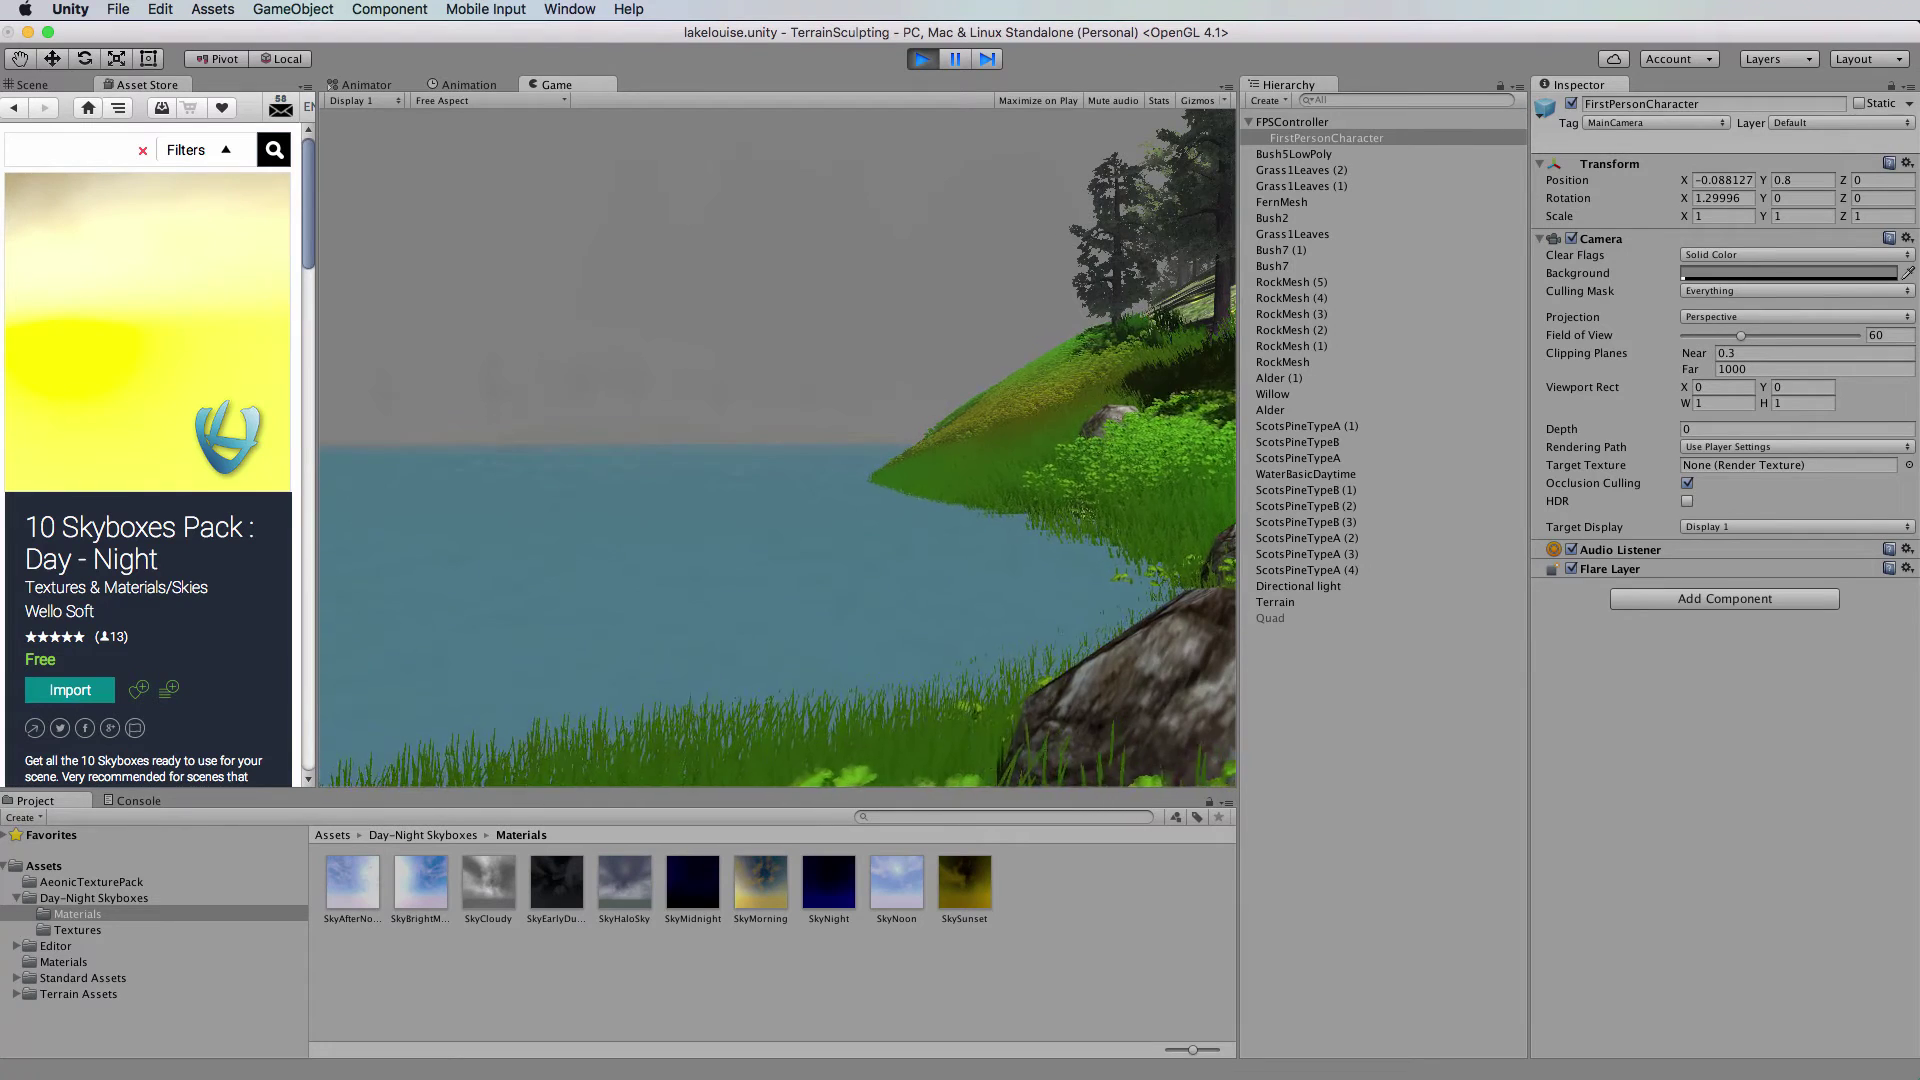
{"action": "key", "text": "Escape"}
{"action": "left_click", "coordinate": [922, 59]}
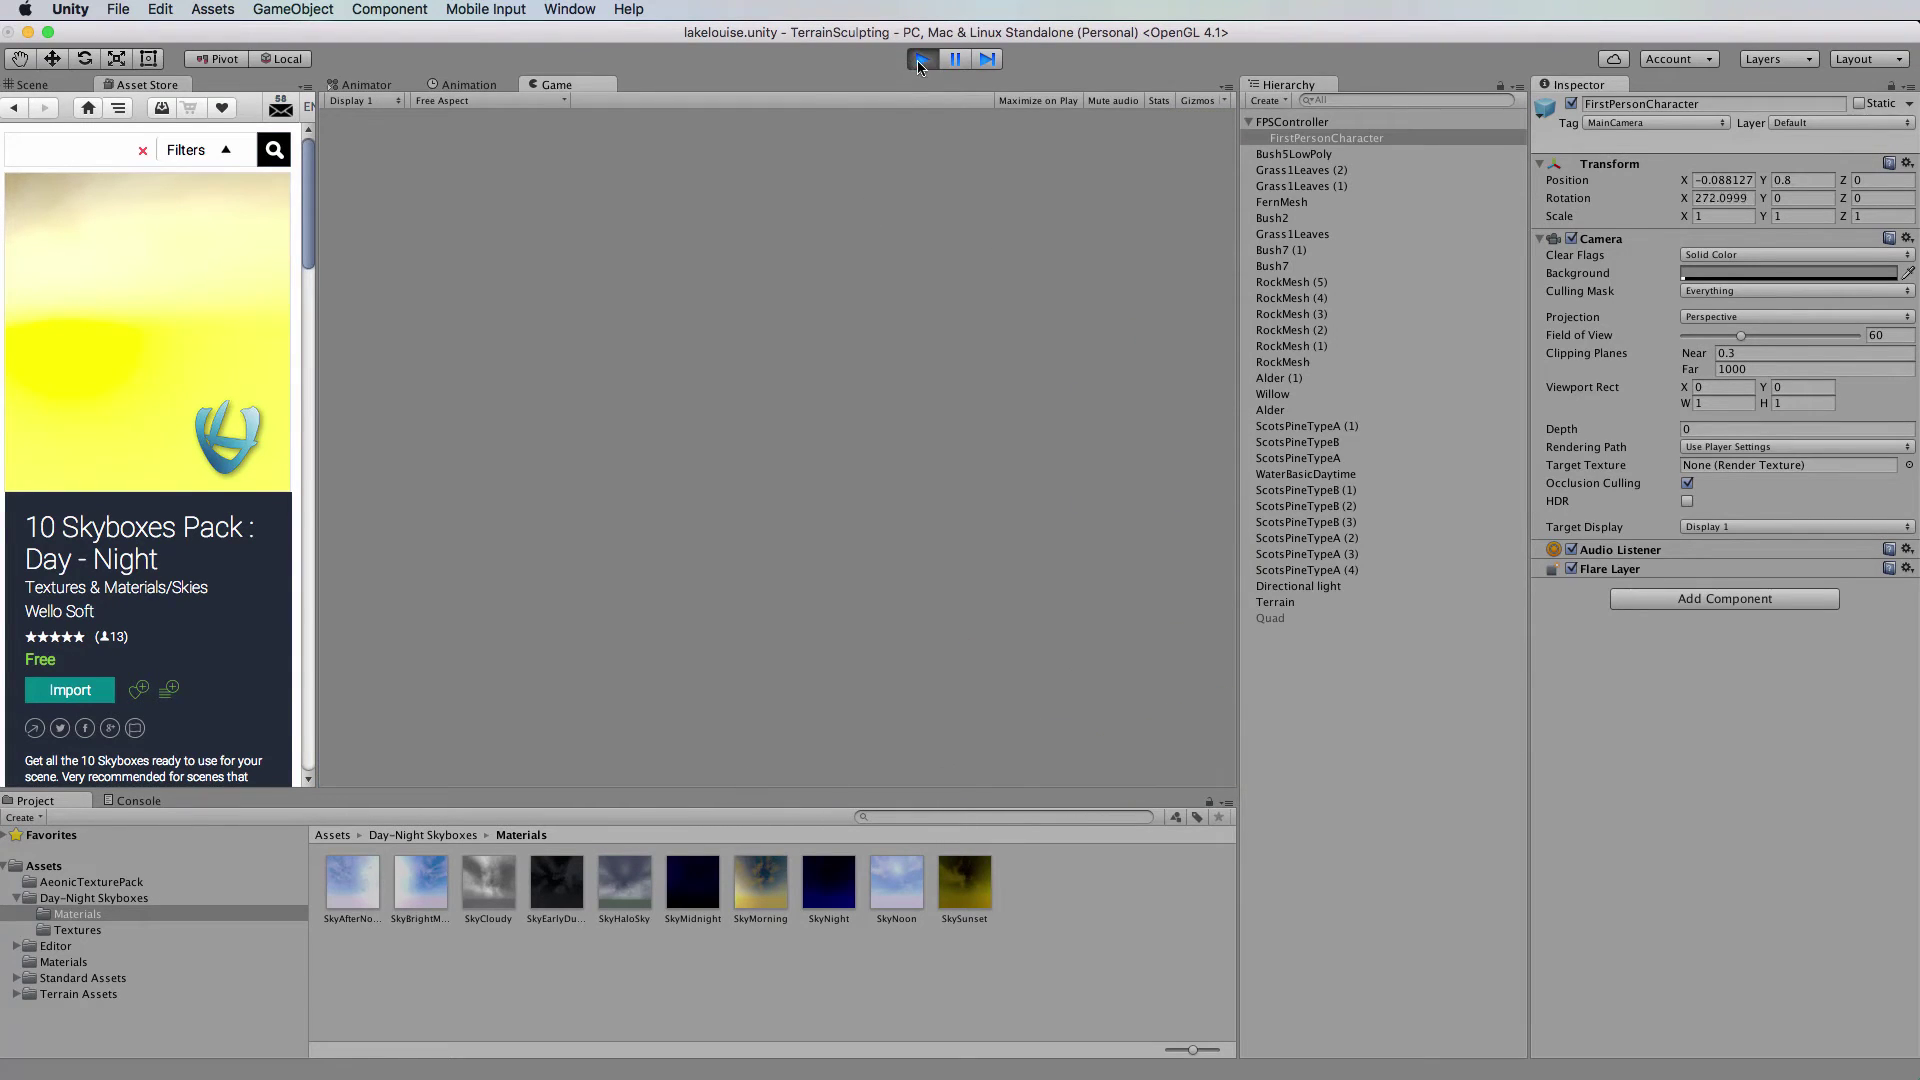
Set the fog density to 0.02 in the scene's Lighting settings and move the Lighting window clear of the Game view.
{"action": "left_click", "coordinate": [575, 9]}
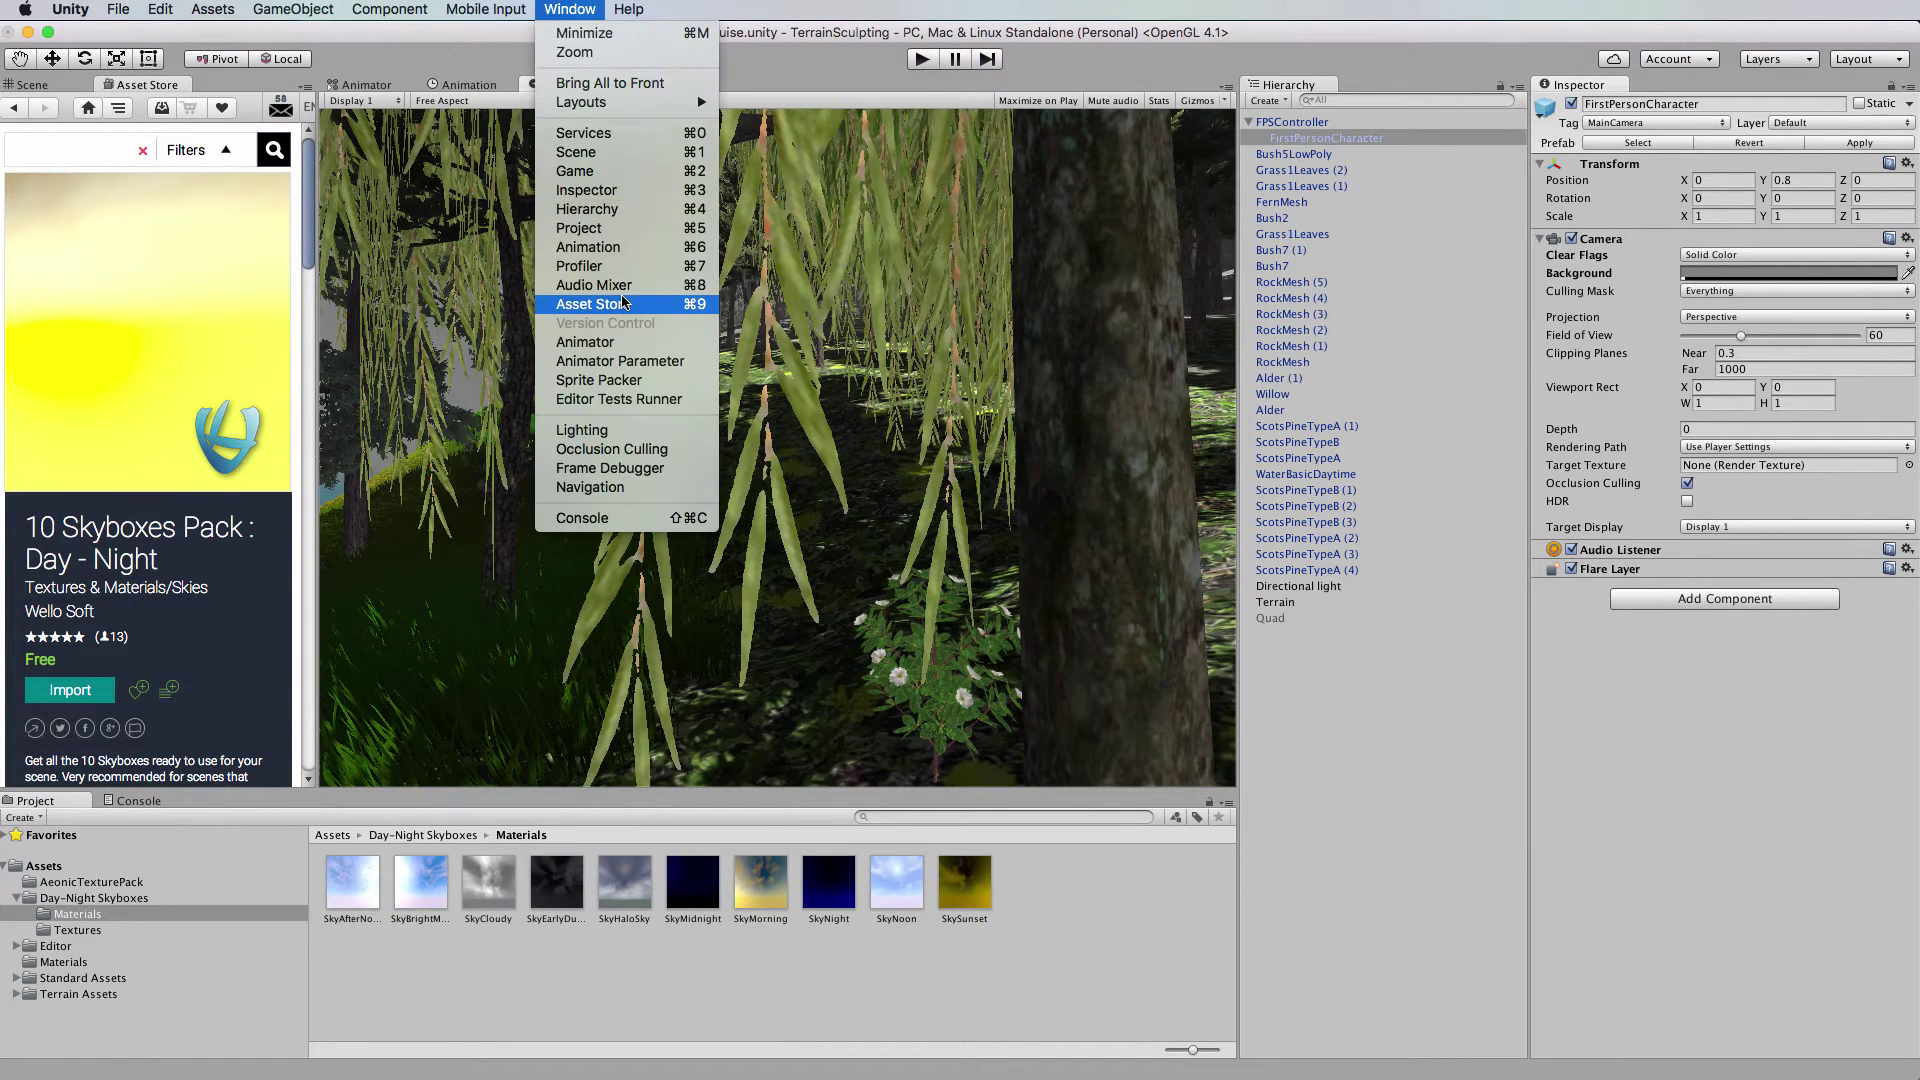
{"action": "left_click", "coordinate": [594, 431]}
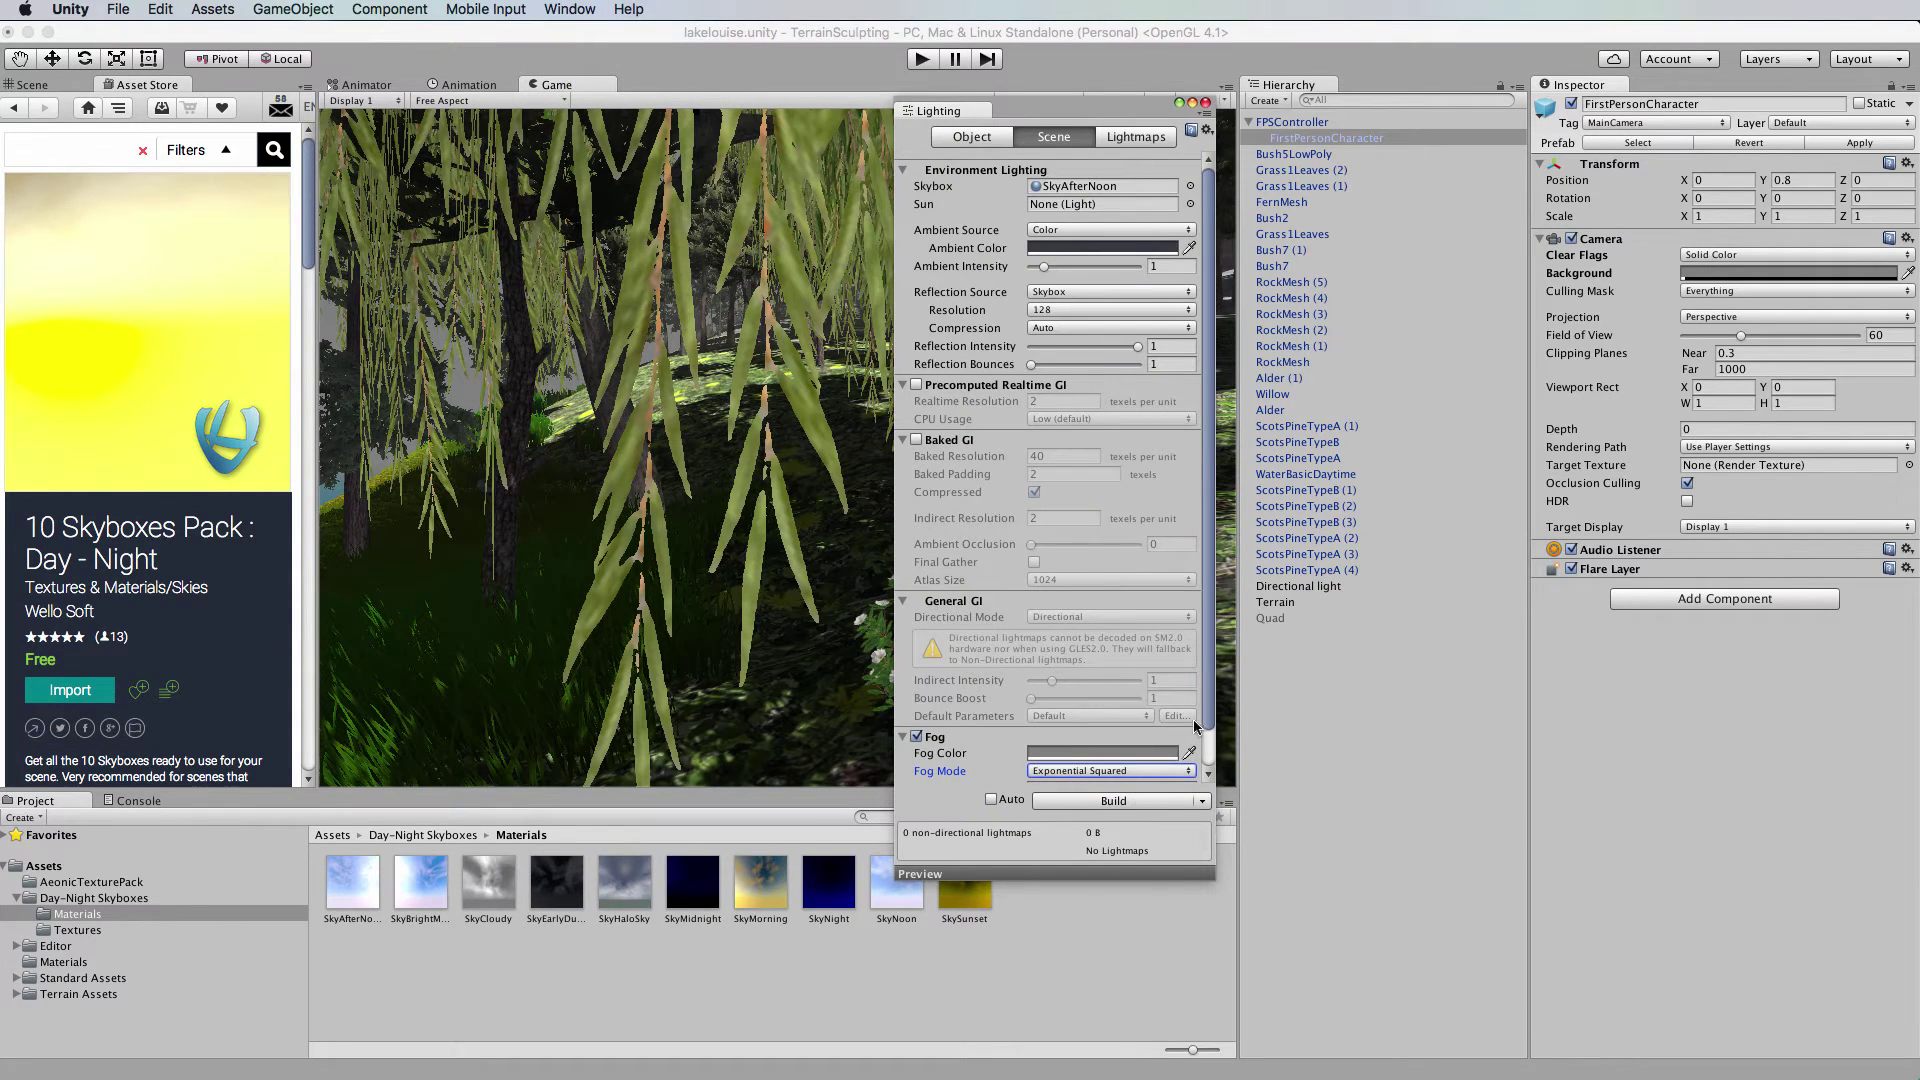
{"action": "left_click_drag", "start_coordinate": [1209, 713], "coordinate": [1210, 755]}
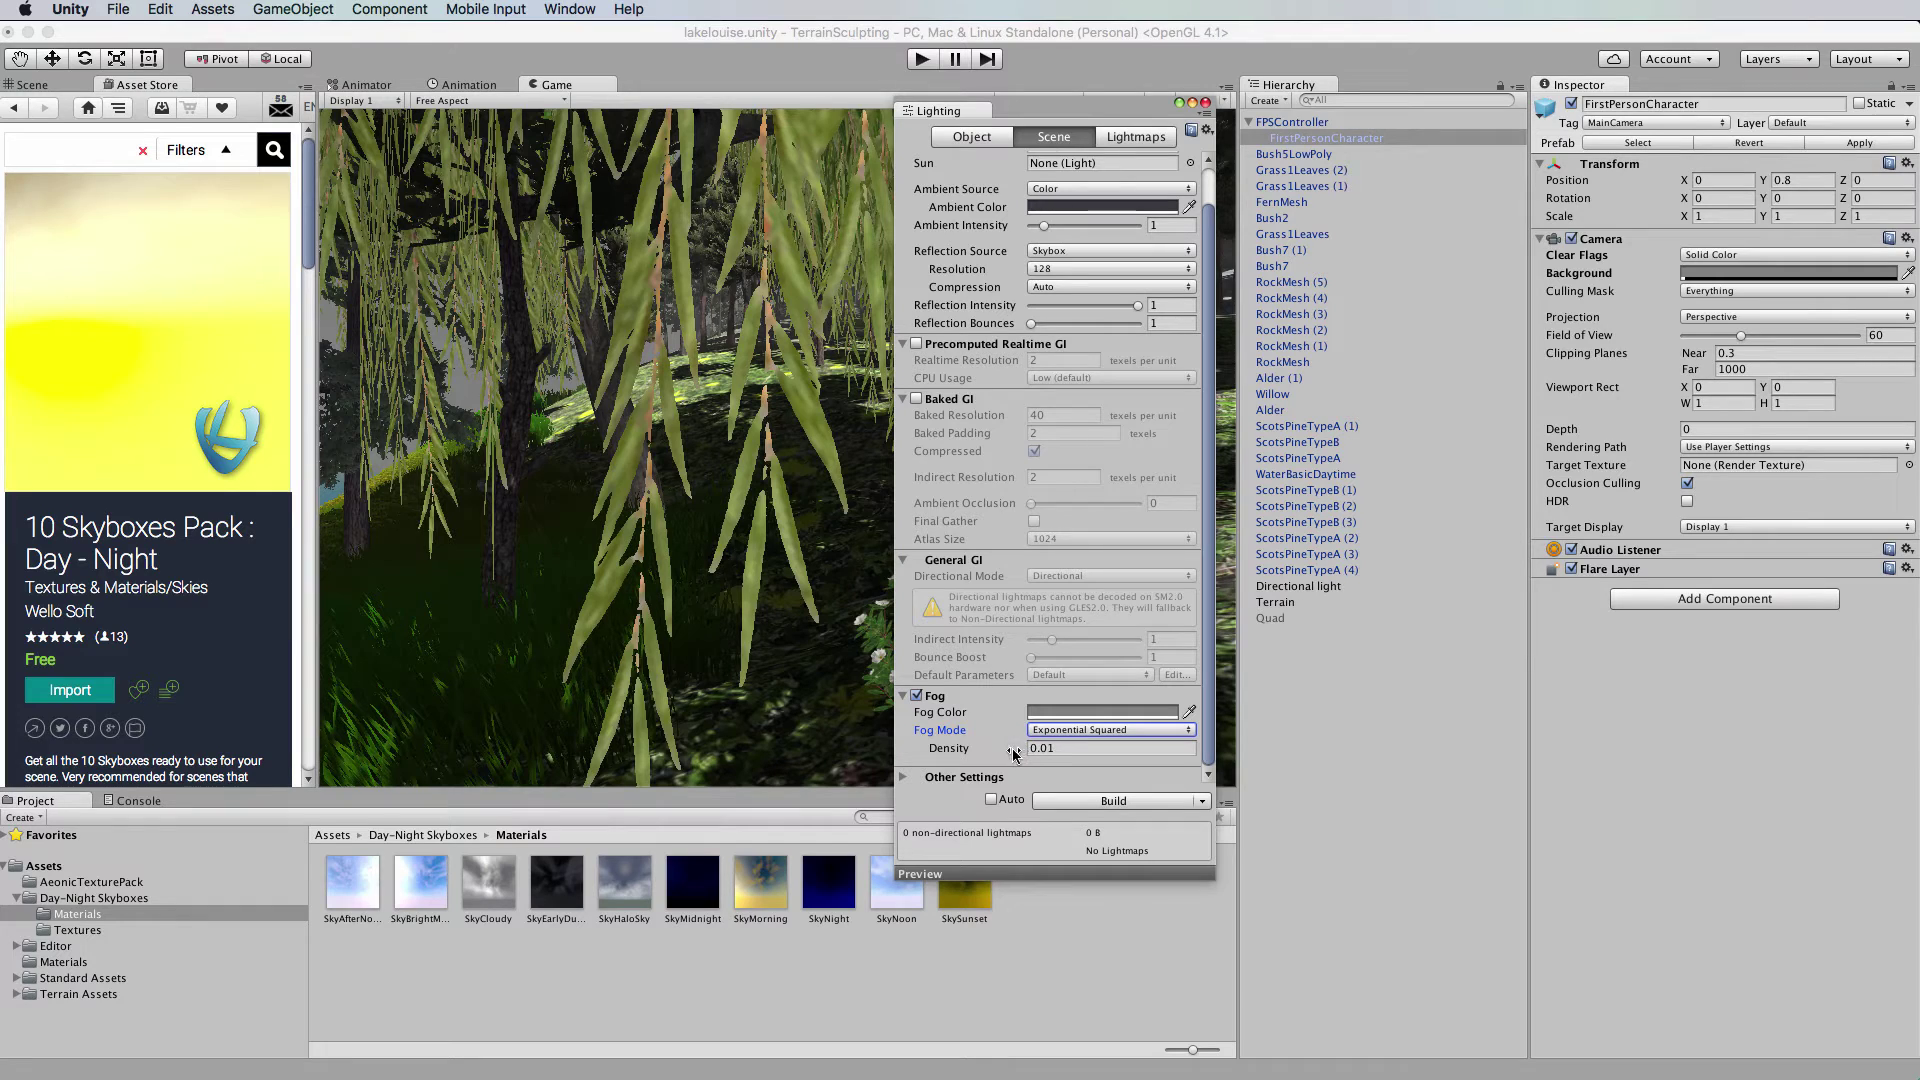
{"action": "left_click", "coordinate": [1057, 748]}
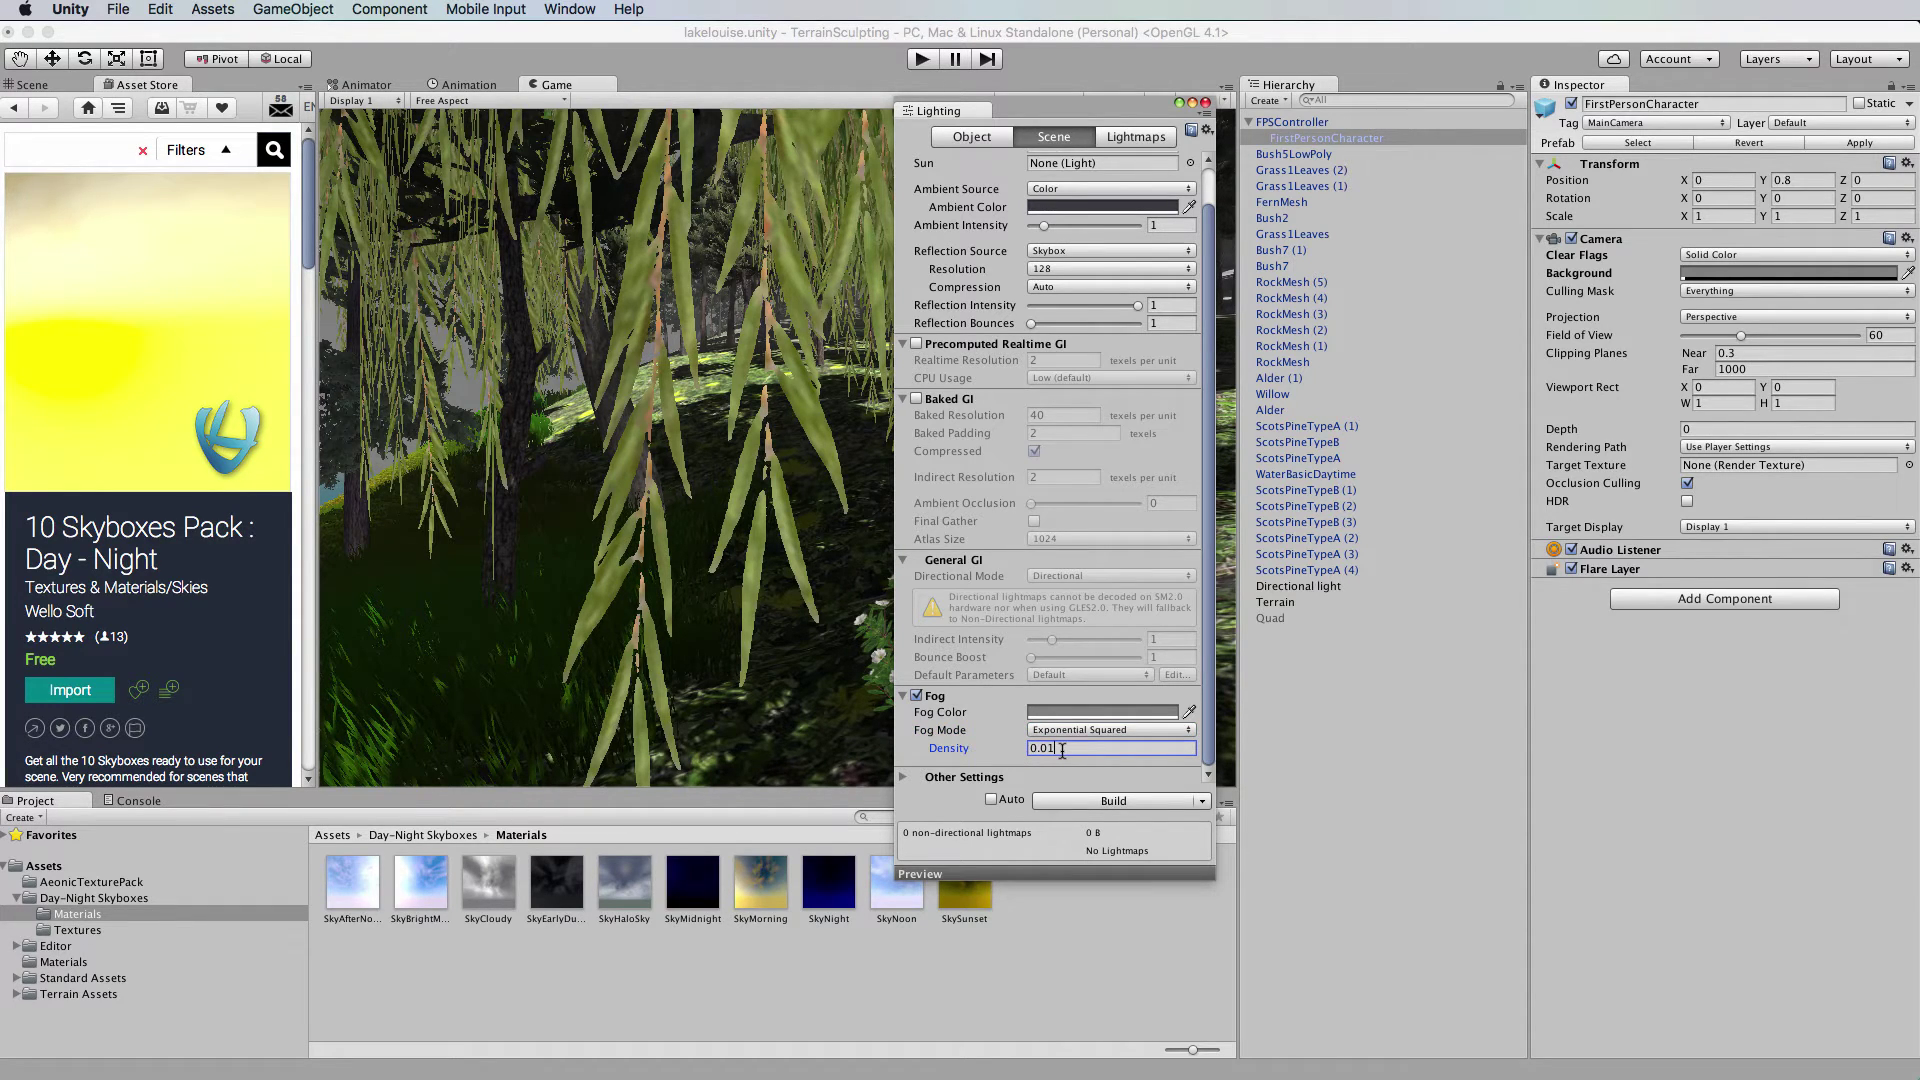
{"action": "key", "text": "BackSpace"}
{"action": "type", "text": "2"}
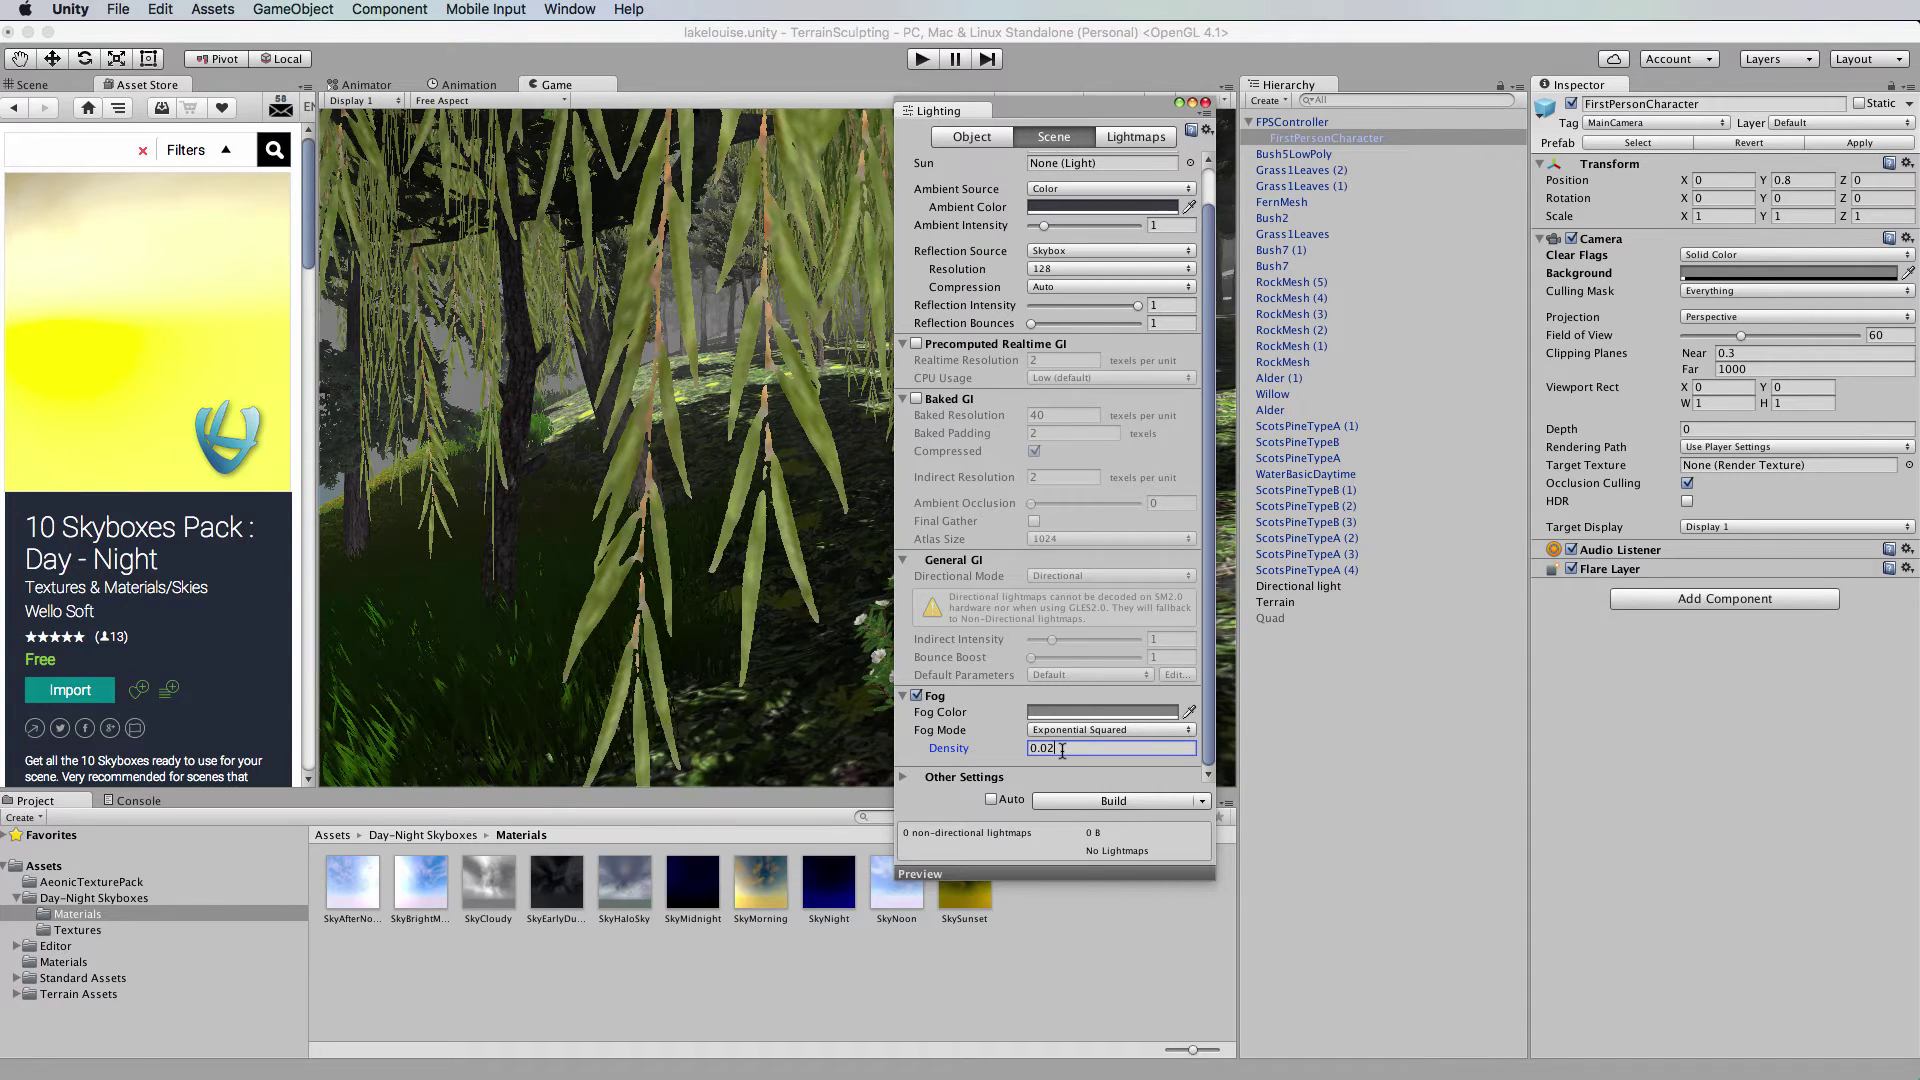
{"action": "left_click_drag", "start_coordinate": [1019, 111], "coordinate": [1389, 186]}
{"action": "left_click", "coordinate": [1145, 72]}
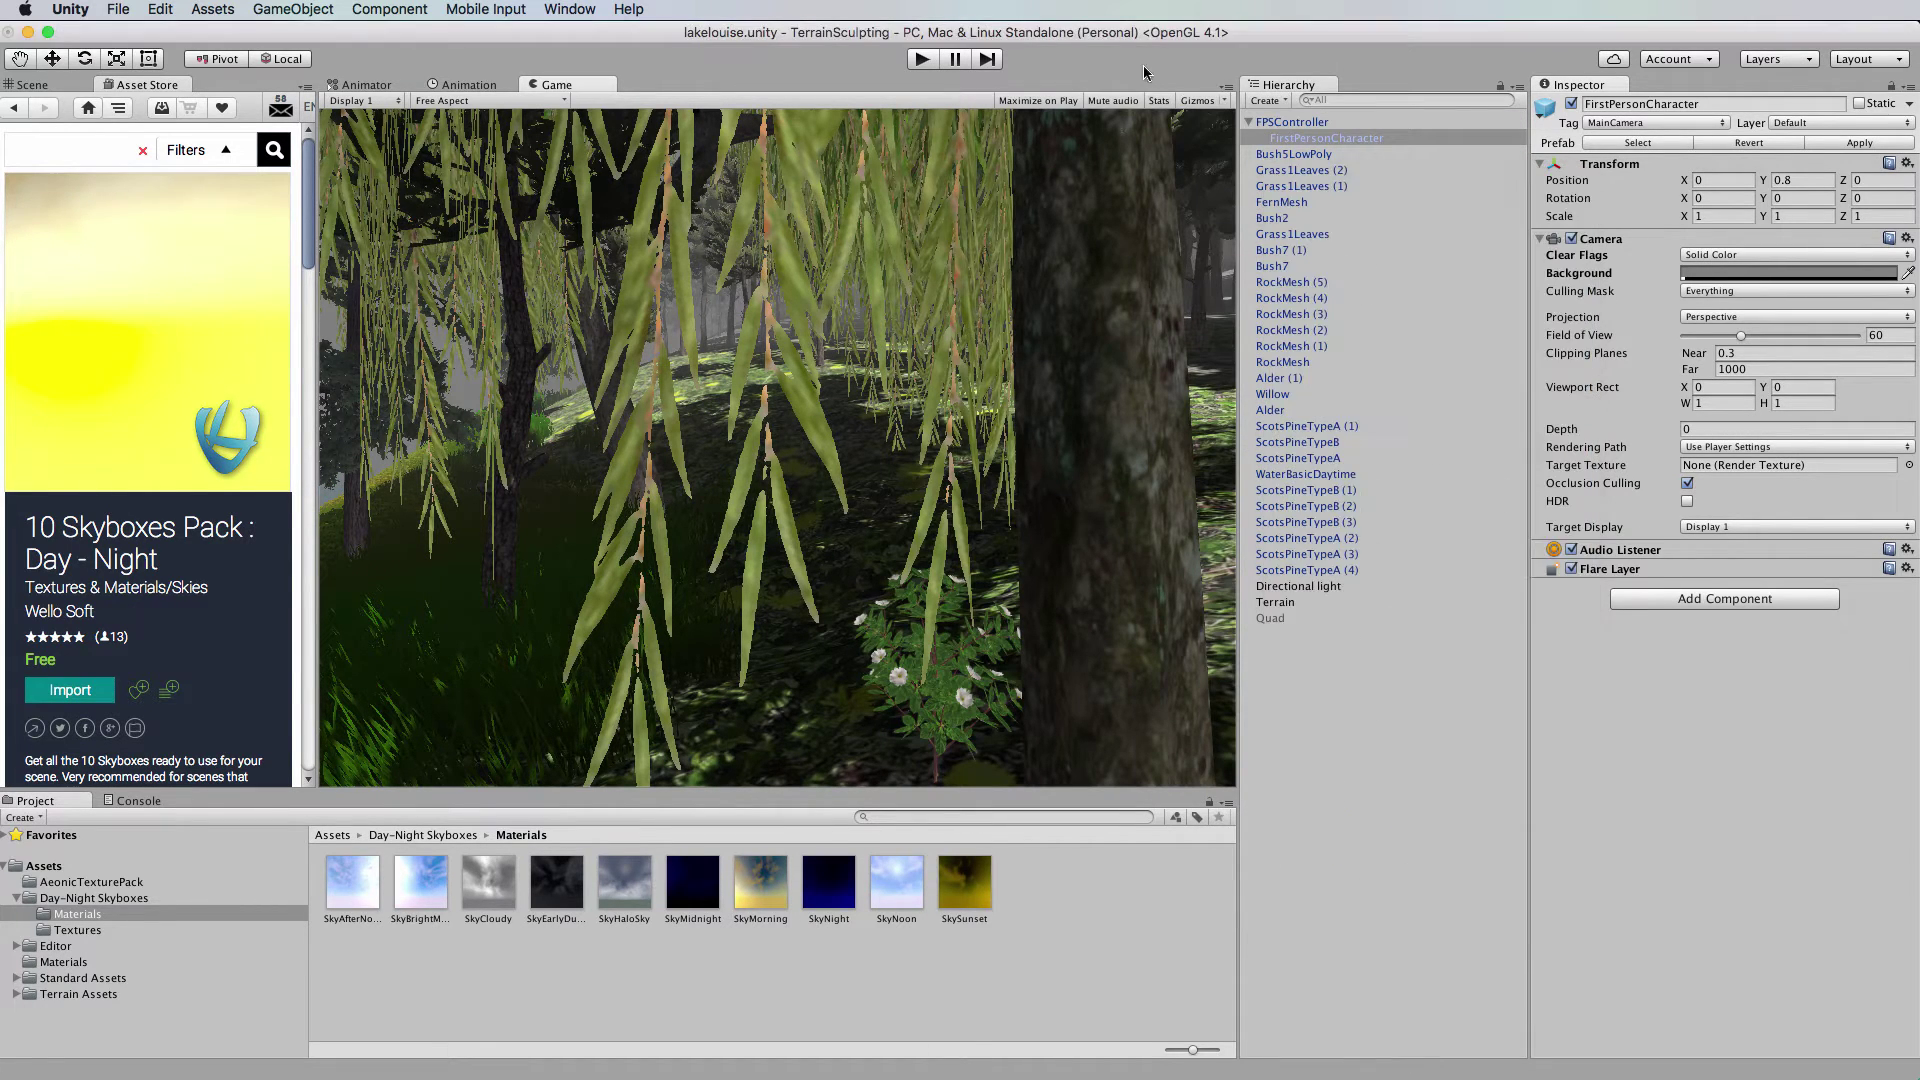
Rotate the FirstPersonCharacter camera to a Y rotation of -57.7 so it faces the lake.
{"action": "left_click", "coordinate": [1317, 139]}
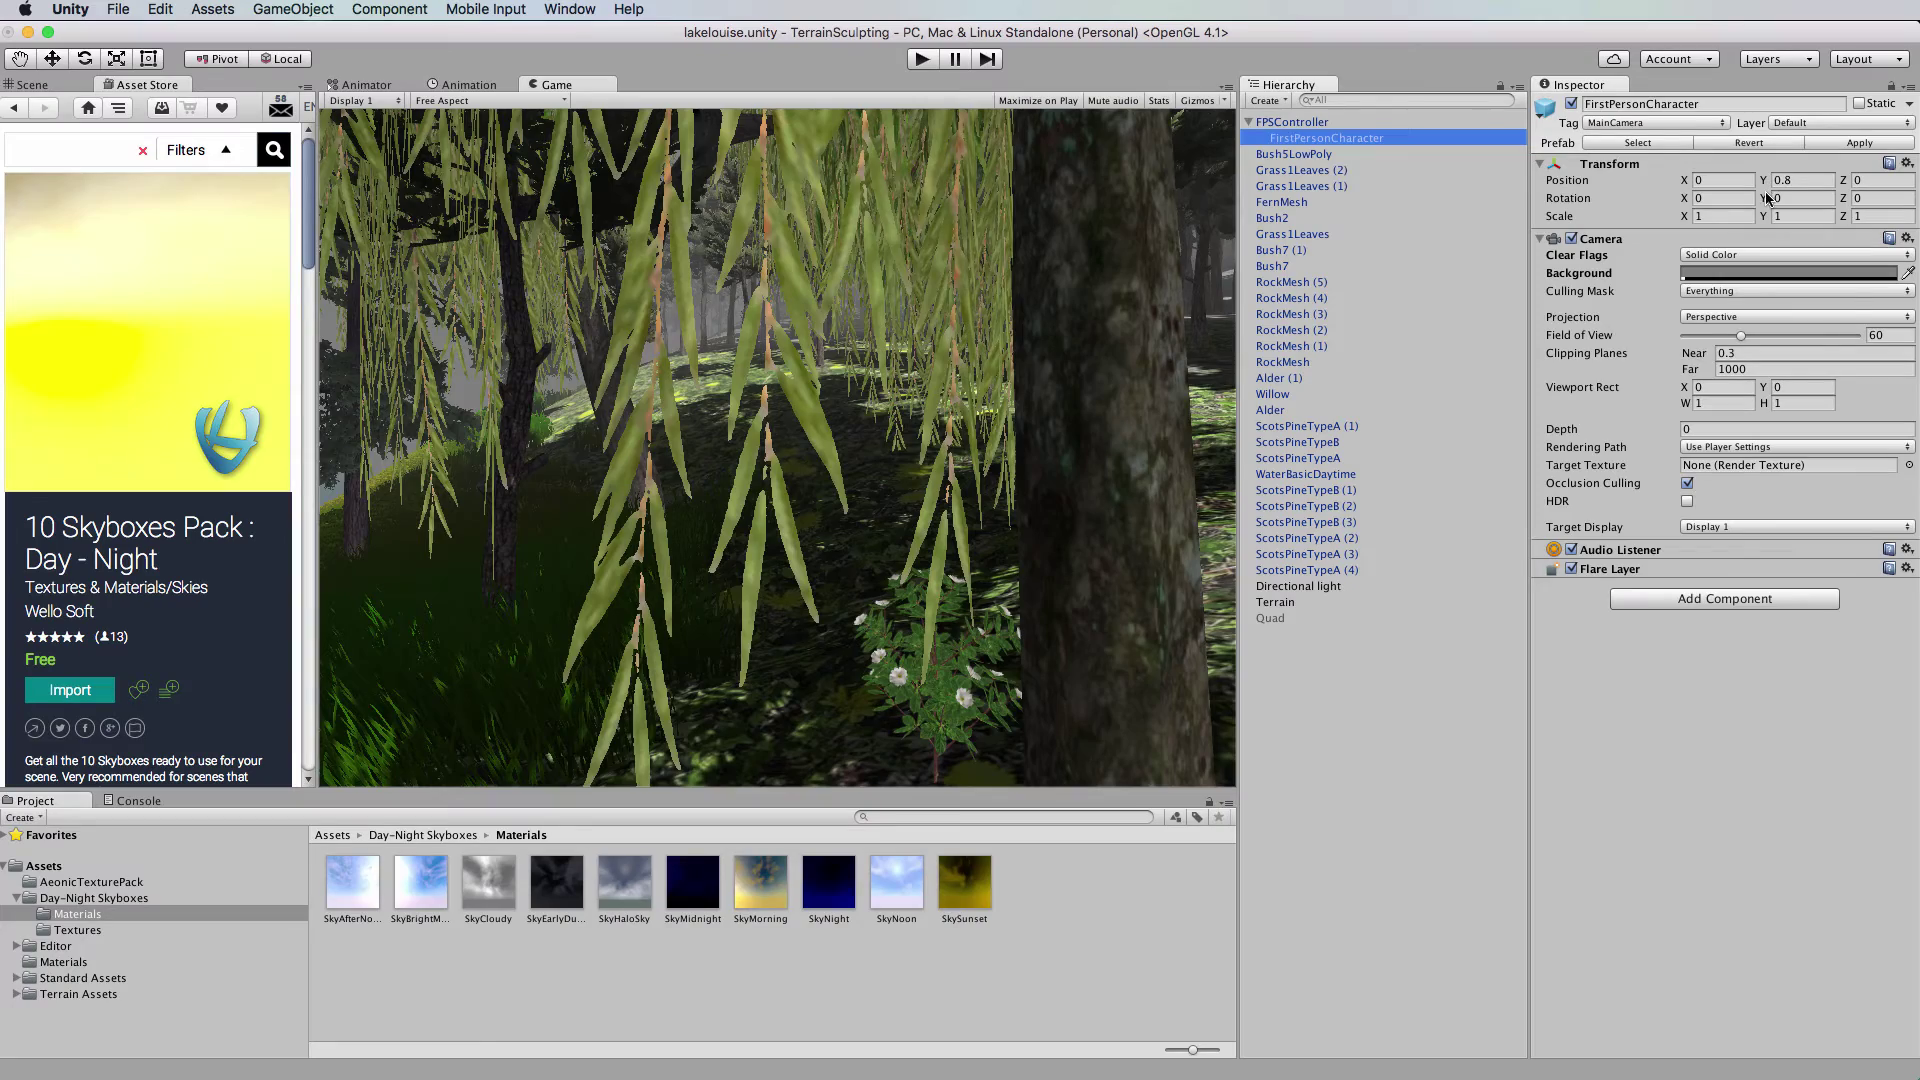
{"action": "left_click_drag", "start_coordinate": [1766, 198], "coordinate": [1462, 241]}
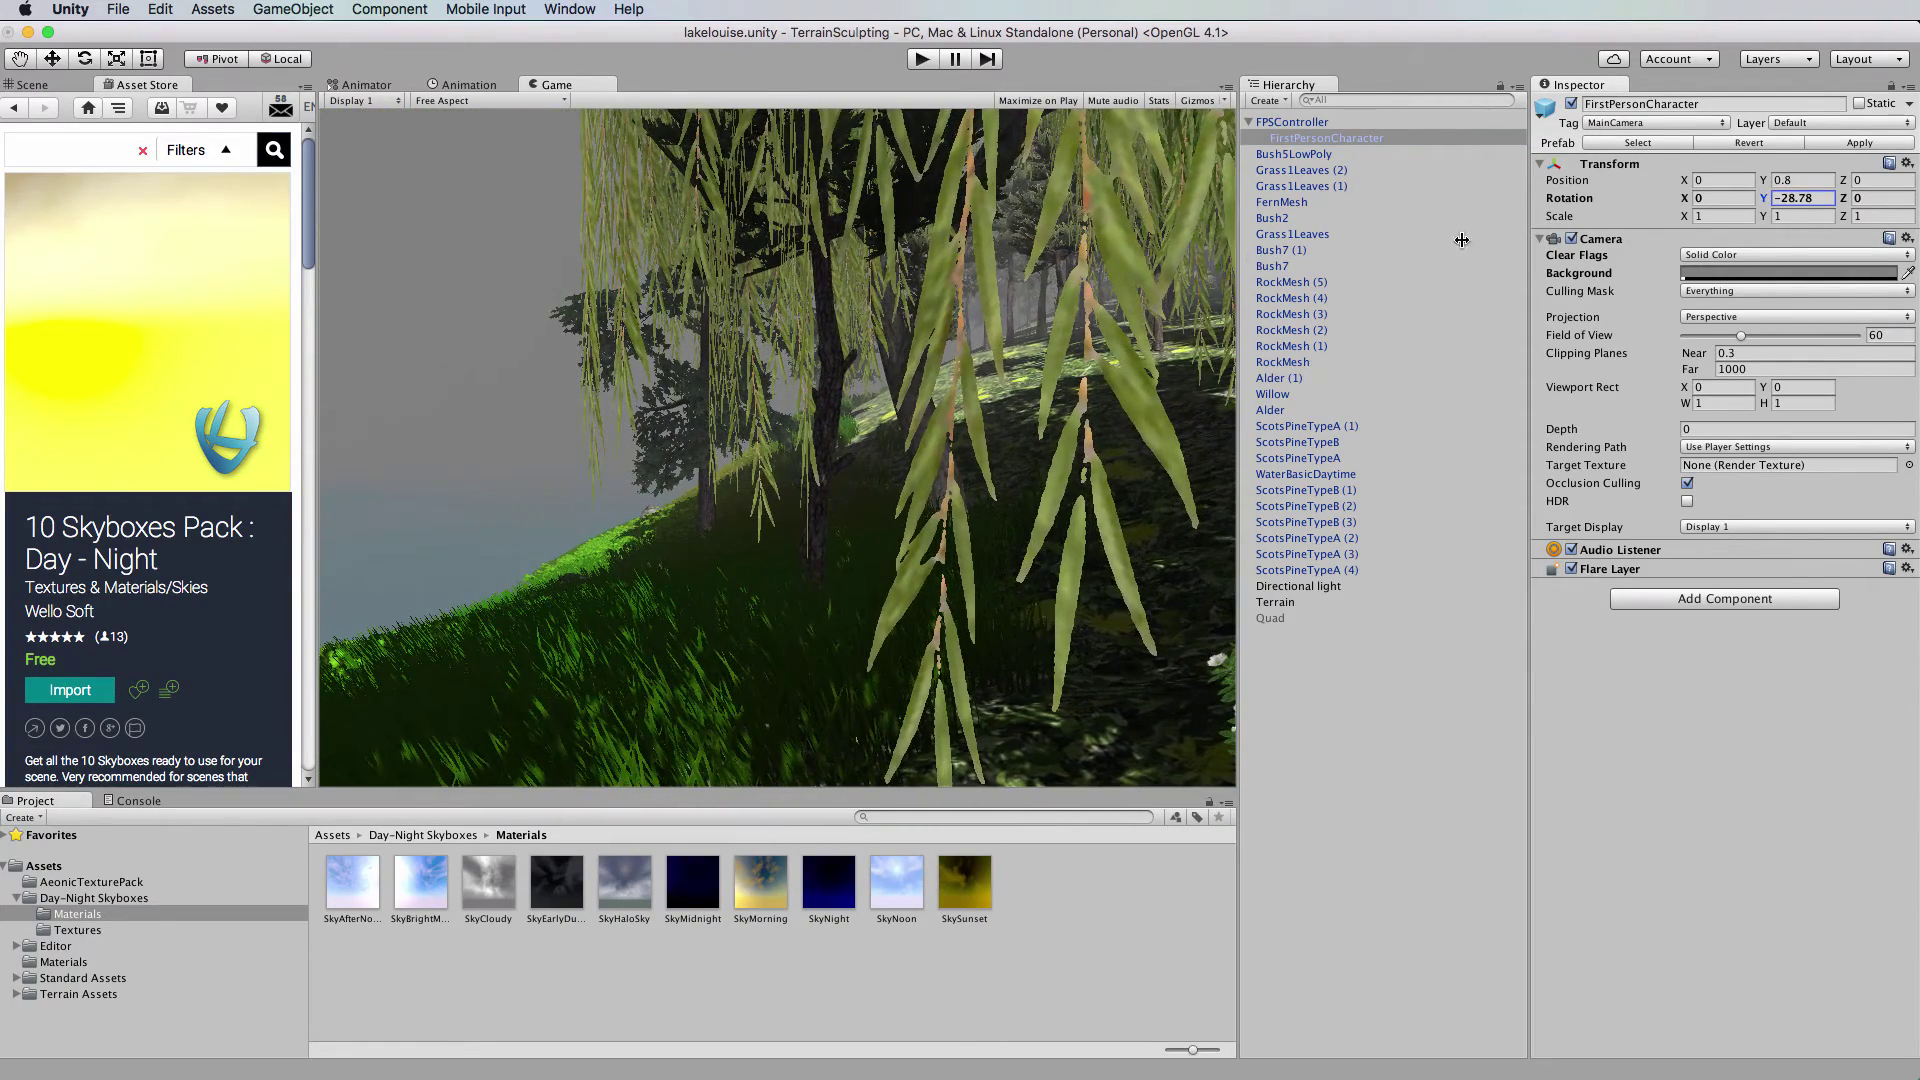
{"action": "left_click_drag", "start_coordinate": [1759, 200], "coordinate": [1456, 210]}
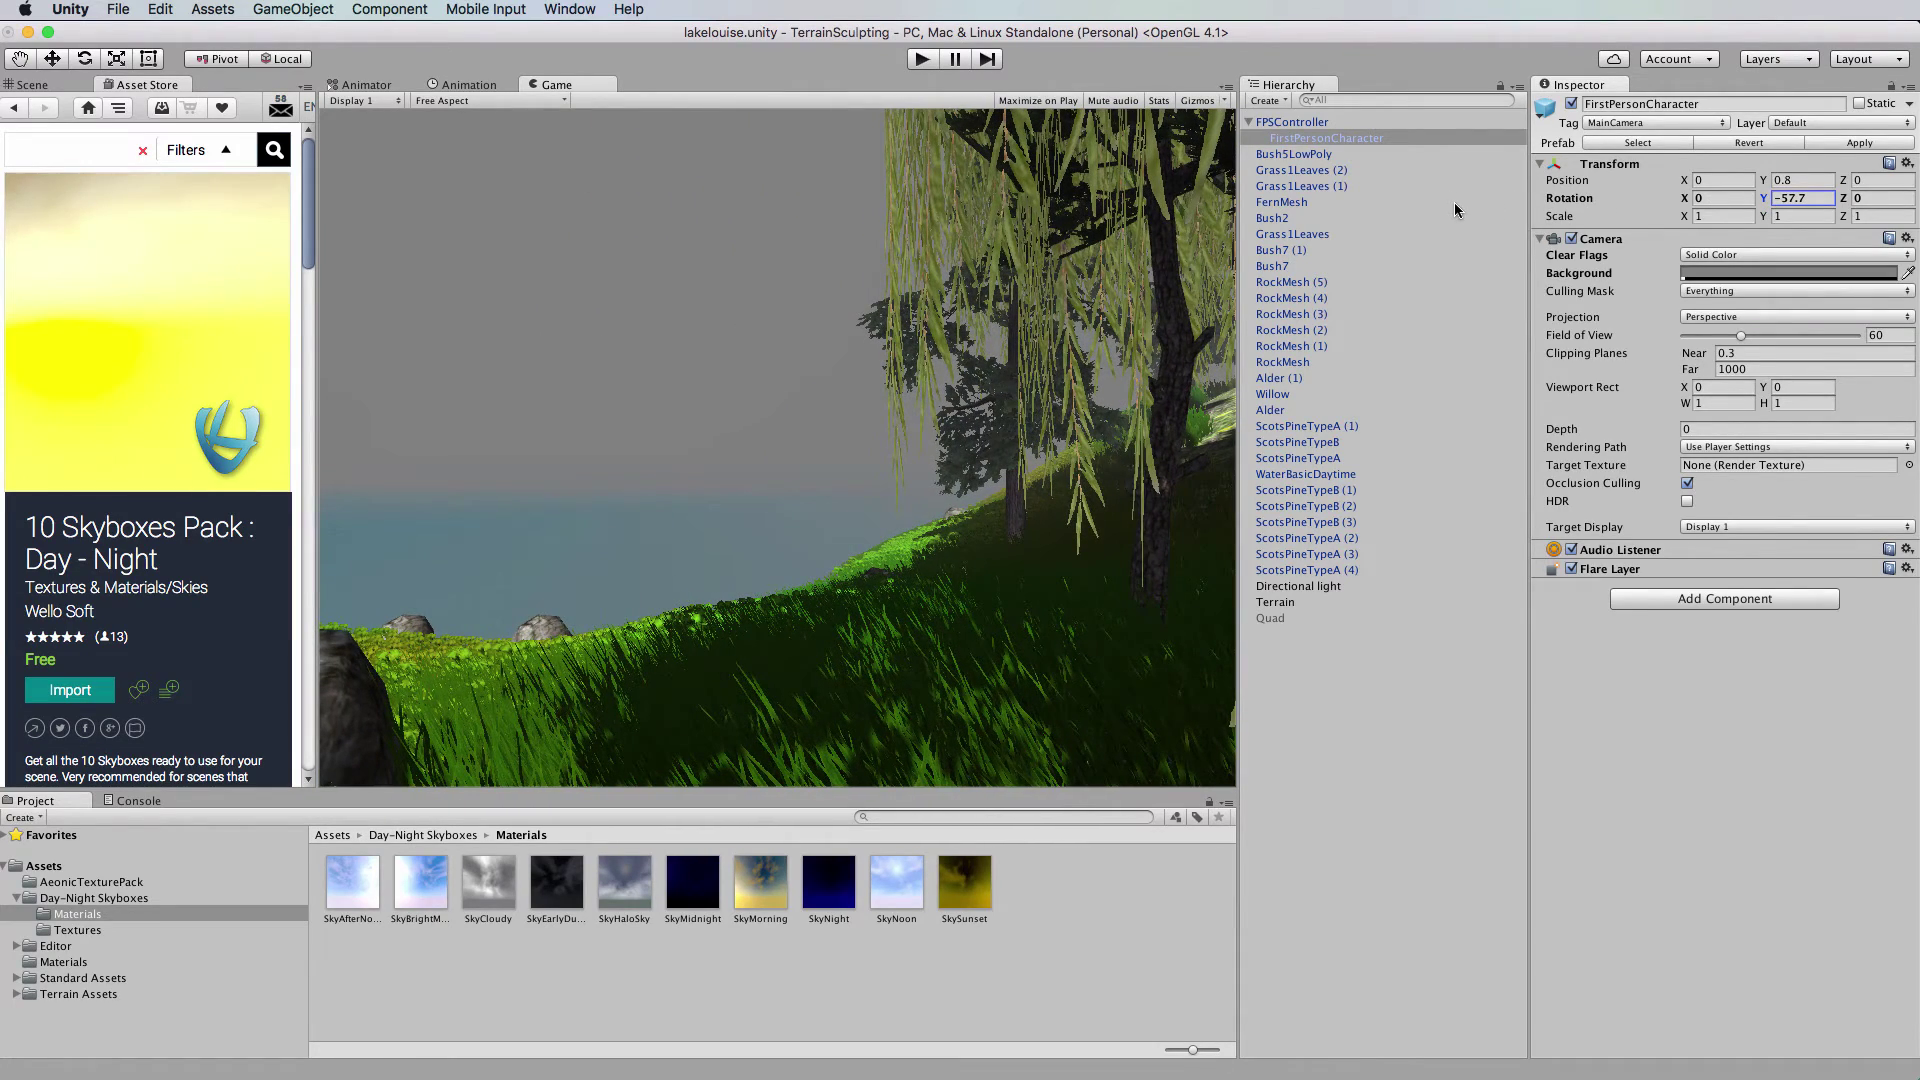
Reopen the scene's Lighting settings and lower the Exponential Squared fog density to 0.
{"action": "left_click", "coordinate": [570, 10]}
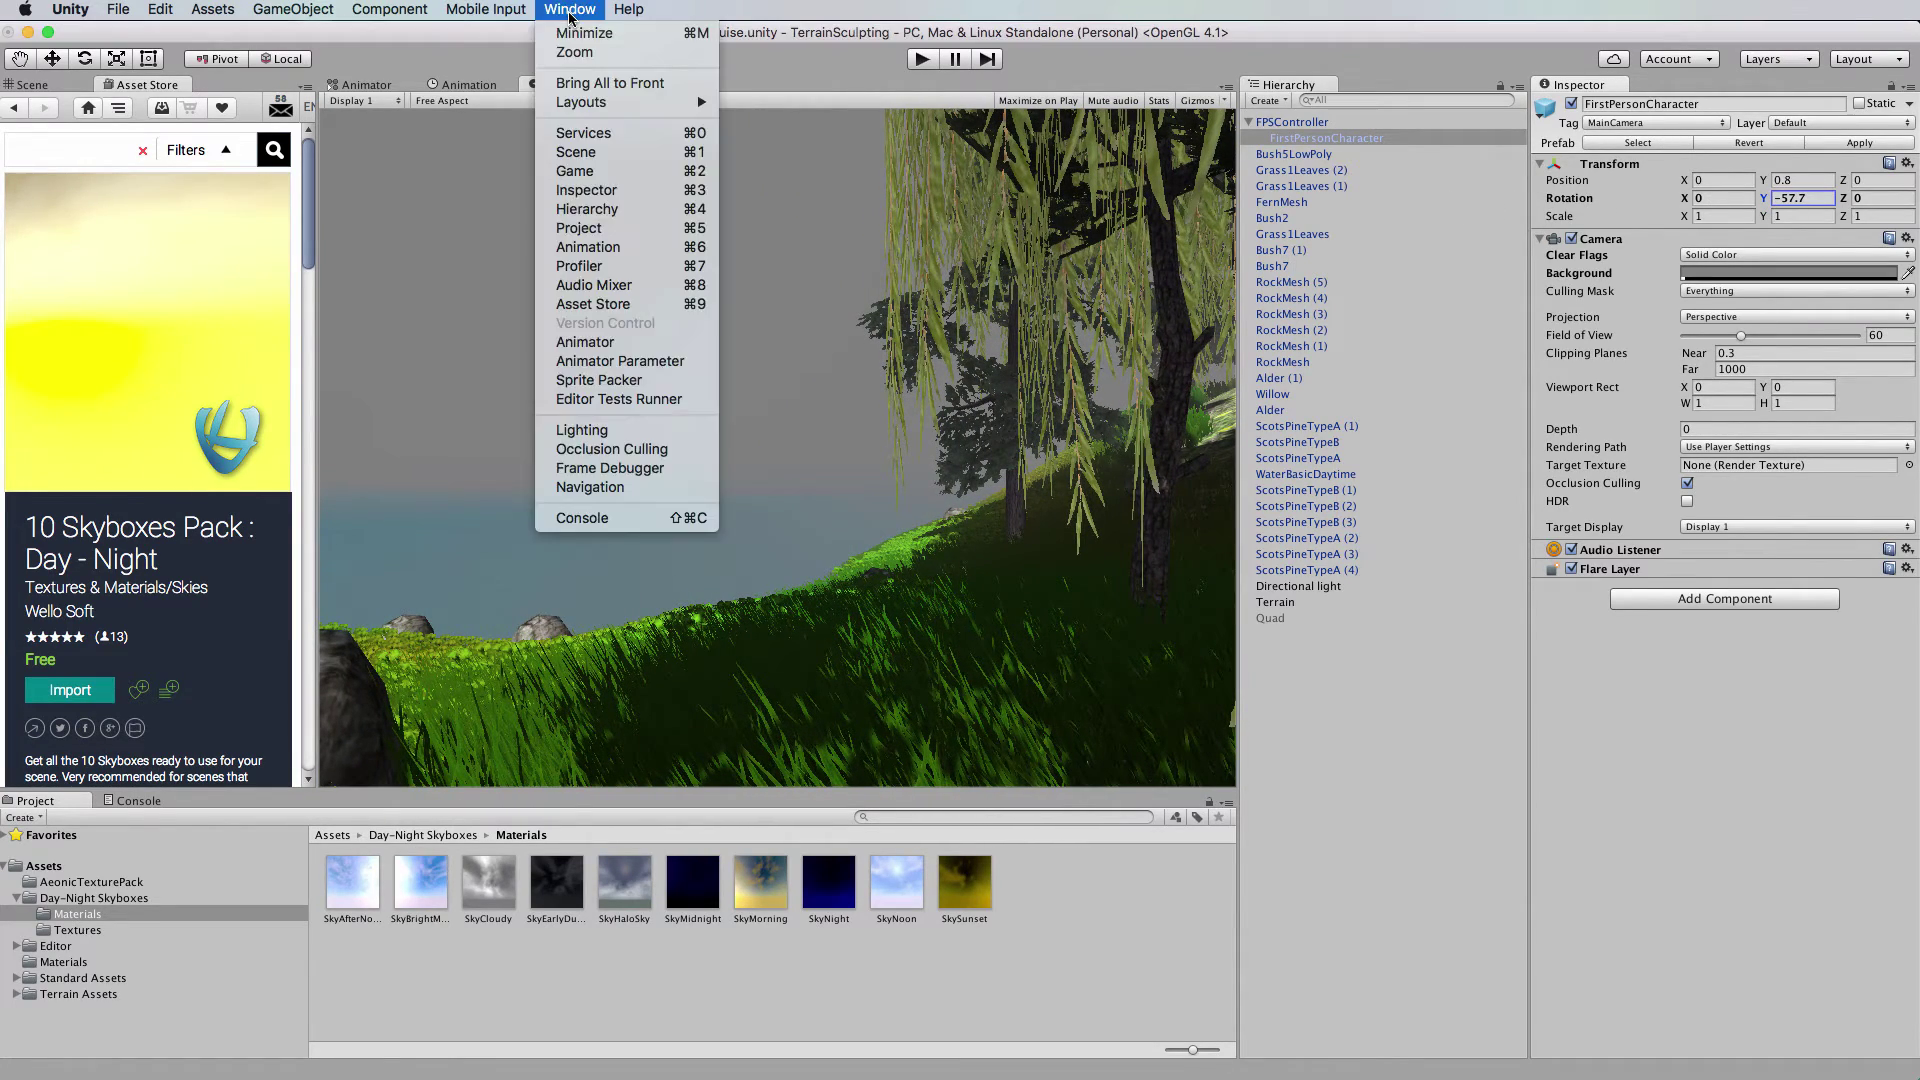
{"action": "left_click", "coordinate": [608, 430]}
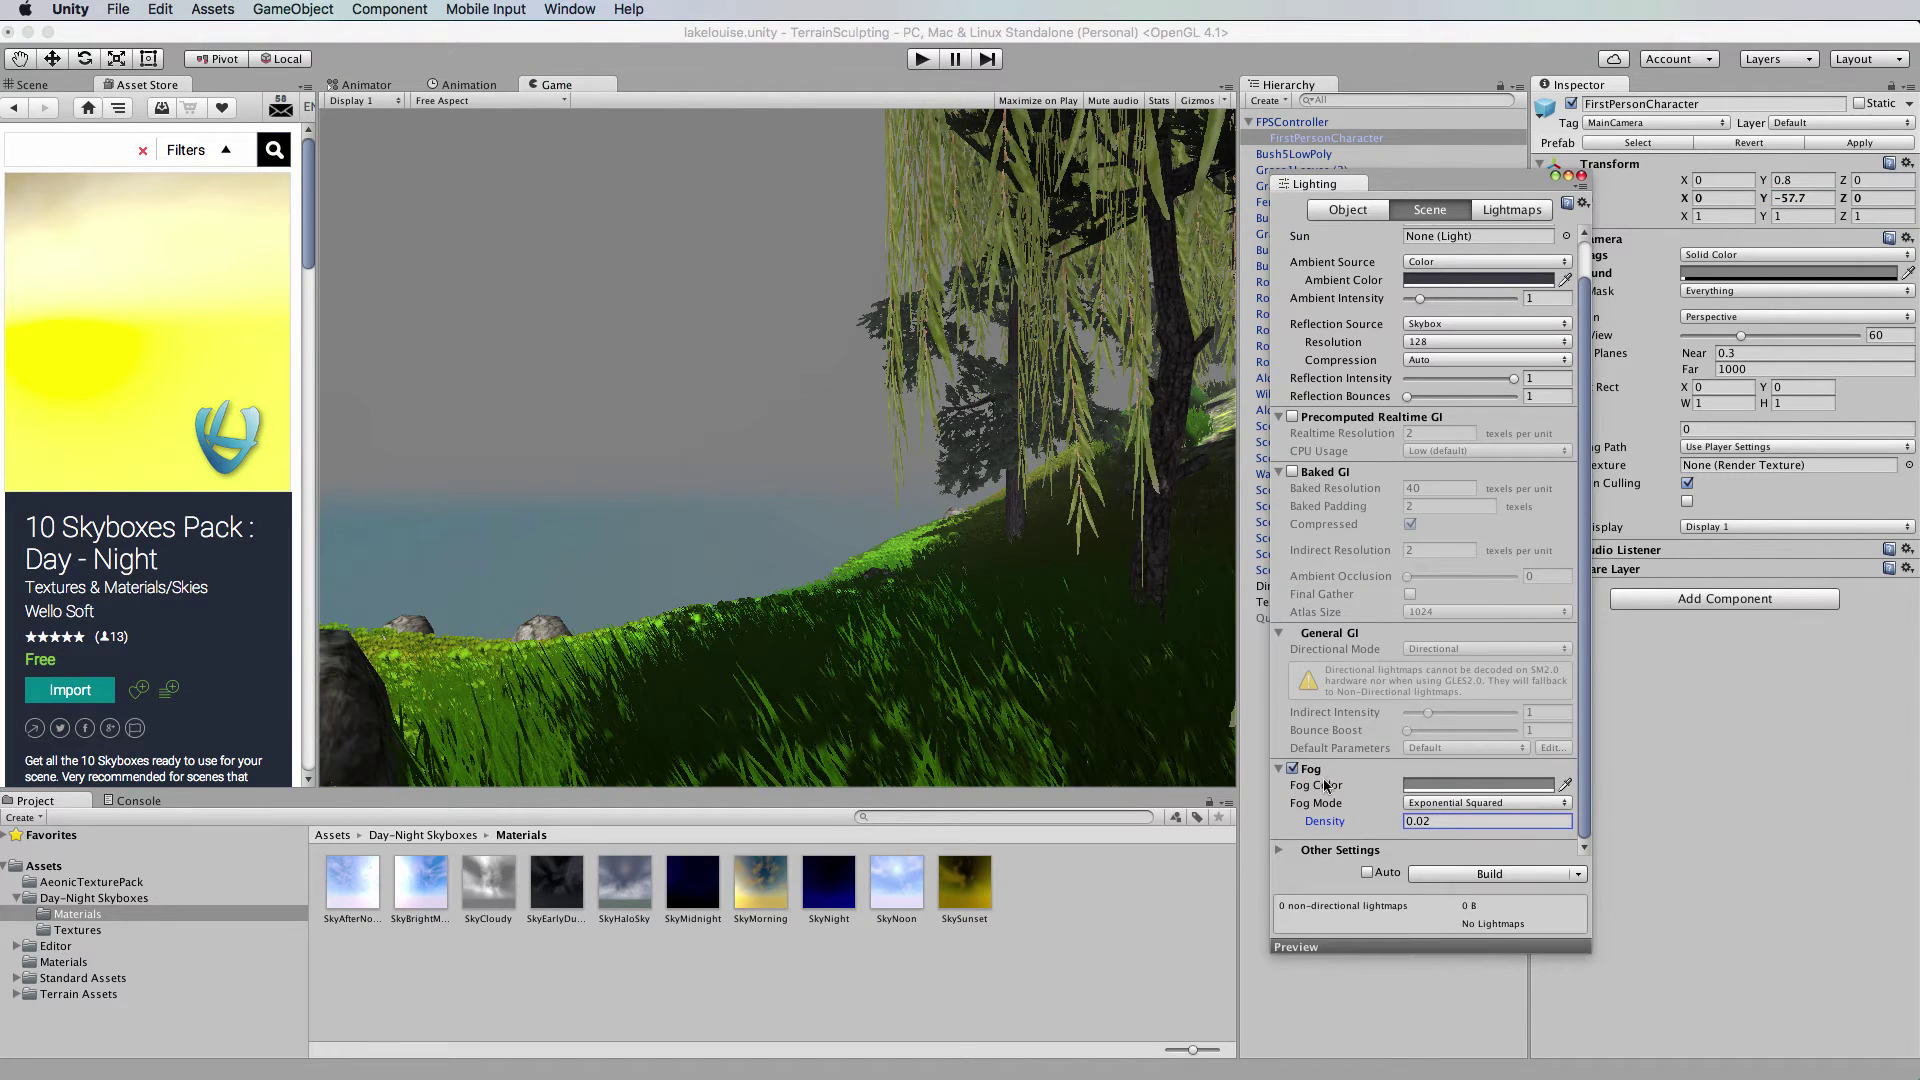
{"action": "mouse_move", "coordinate": [1390, 828]}
{"action": "left_mouse_down"}
{"action": "mouse_move", "coordinate": [1412, 826]}
{"action": "mouse_move", "coordinate": [1384, 826]}
{"action": "left_mouse_up"}
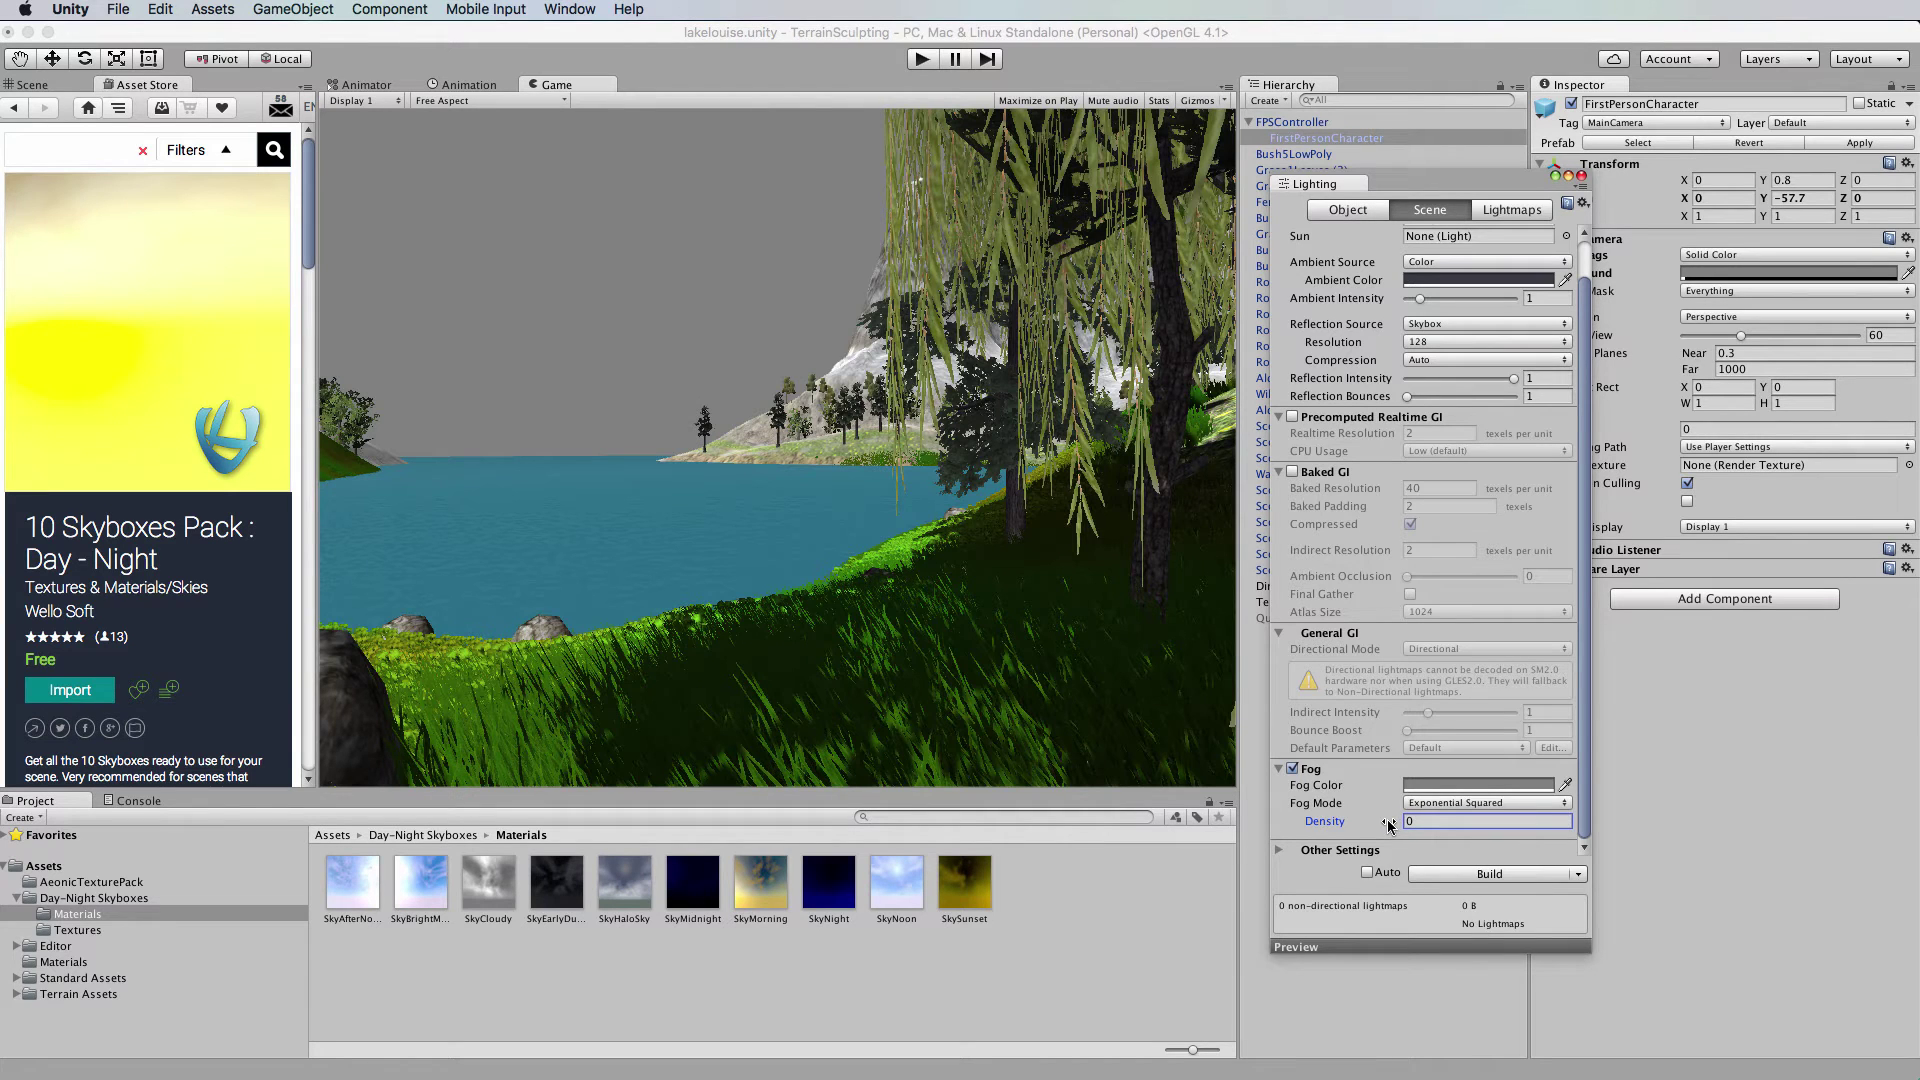
Try the Linear fog mode with its End distance at 302.61 and its Start distance at -162.7.
{"action": "left_click", "coordinate": [1564, 804]}
{"action": "left_click", "coordinate": [1459, 773]}
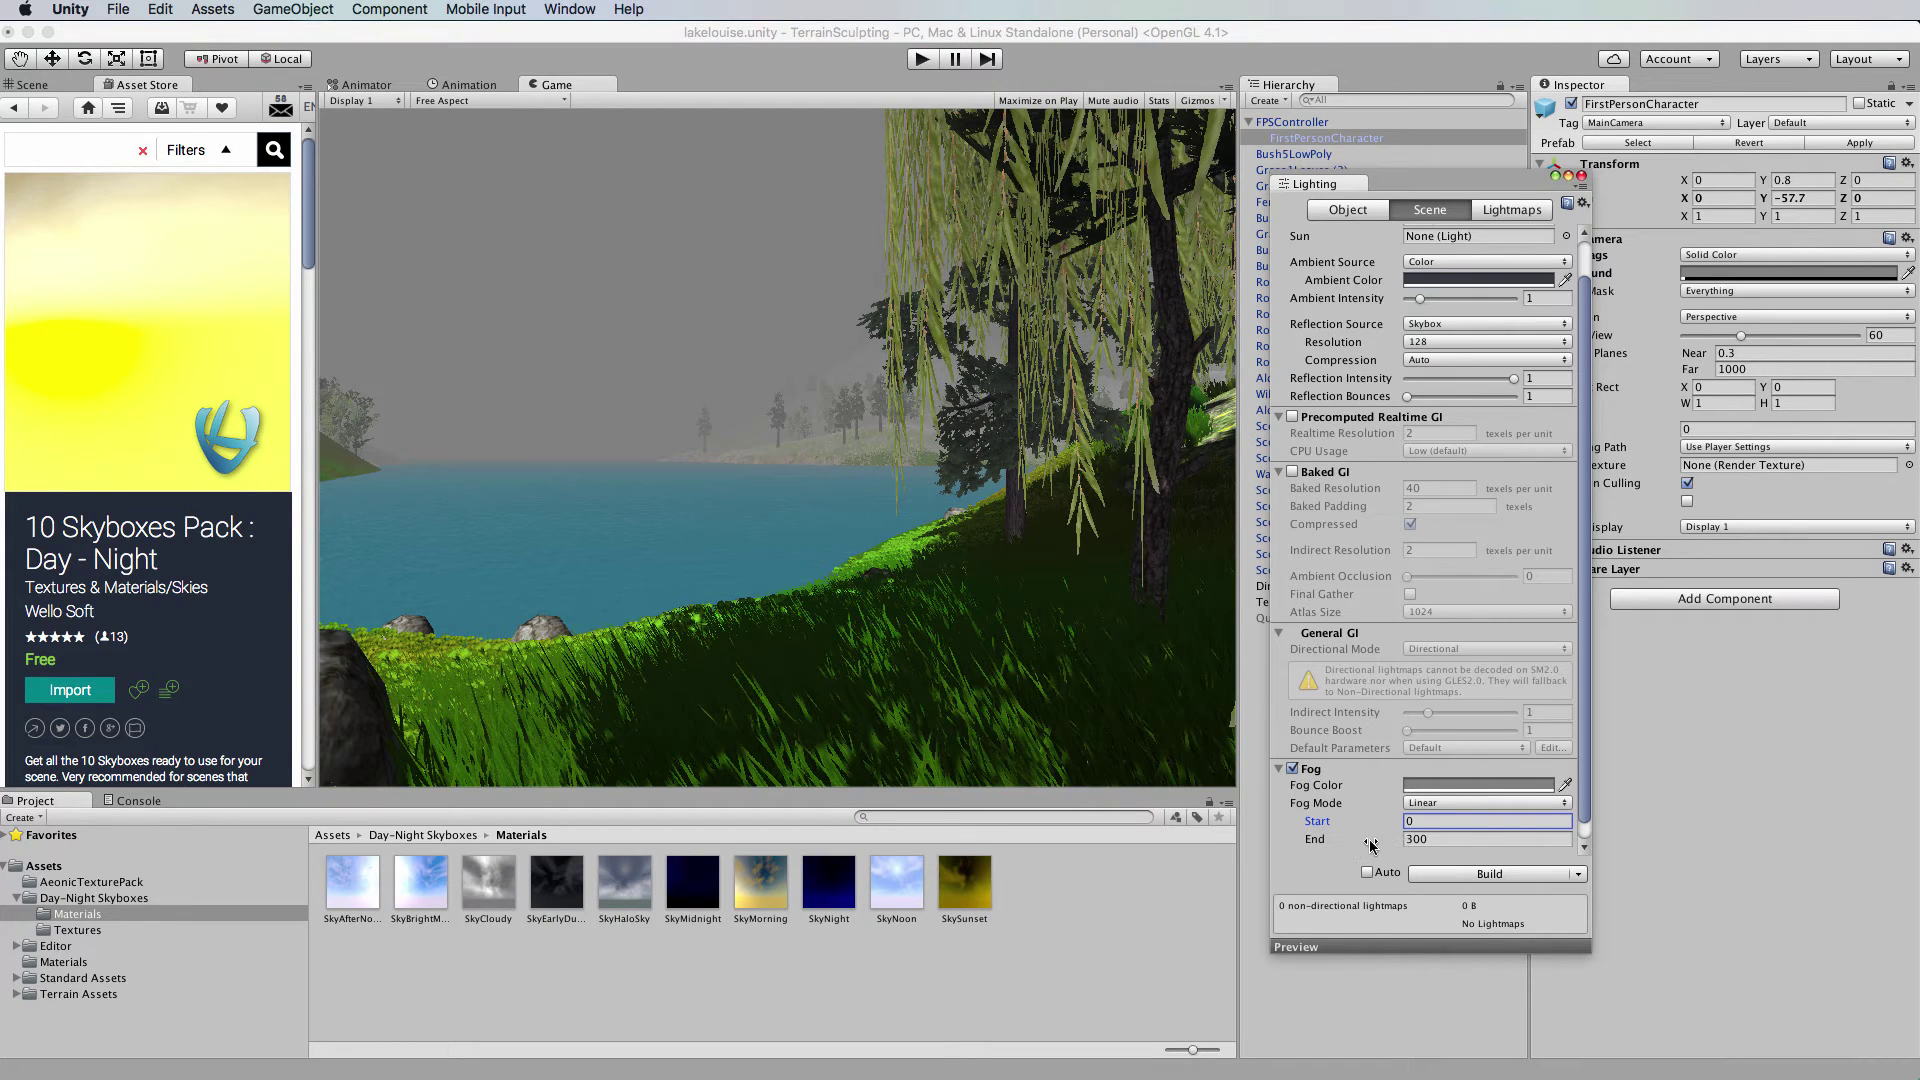
{"action": "left_click_drag", "start_coordinate": [1377, 843], "coordinate": [1493, 840]}
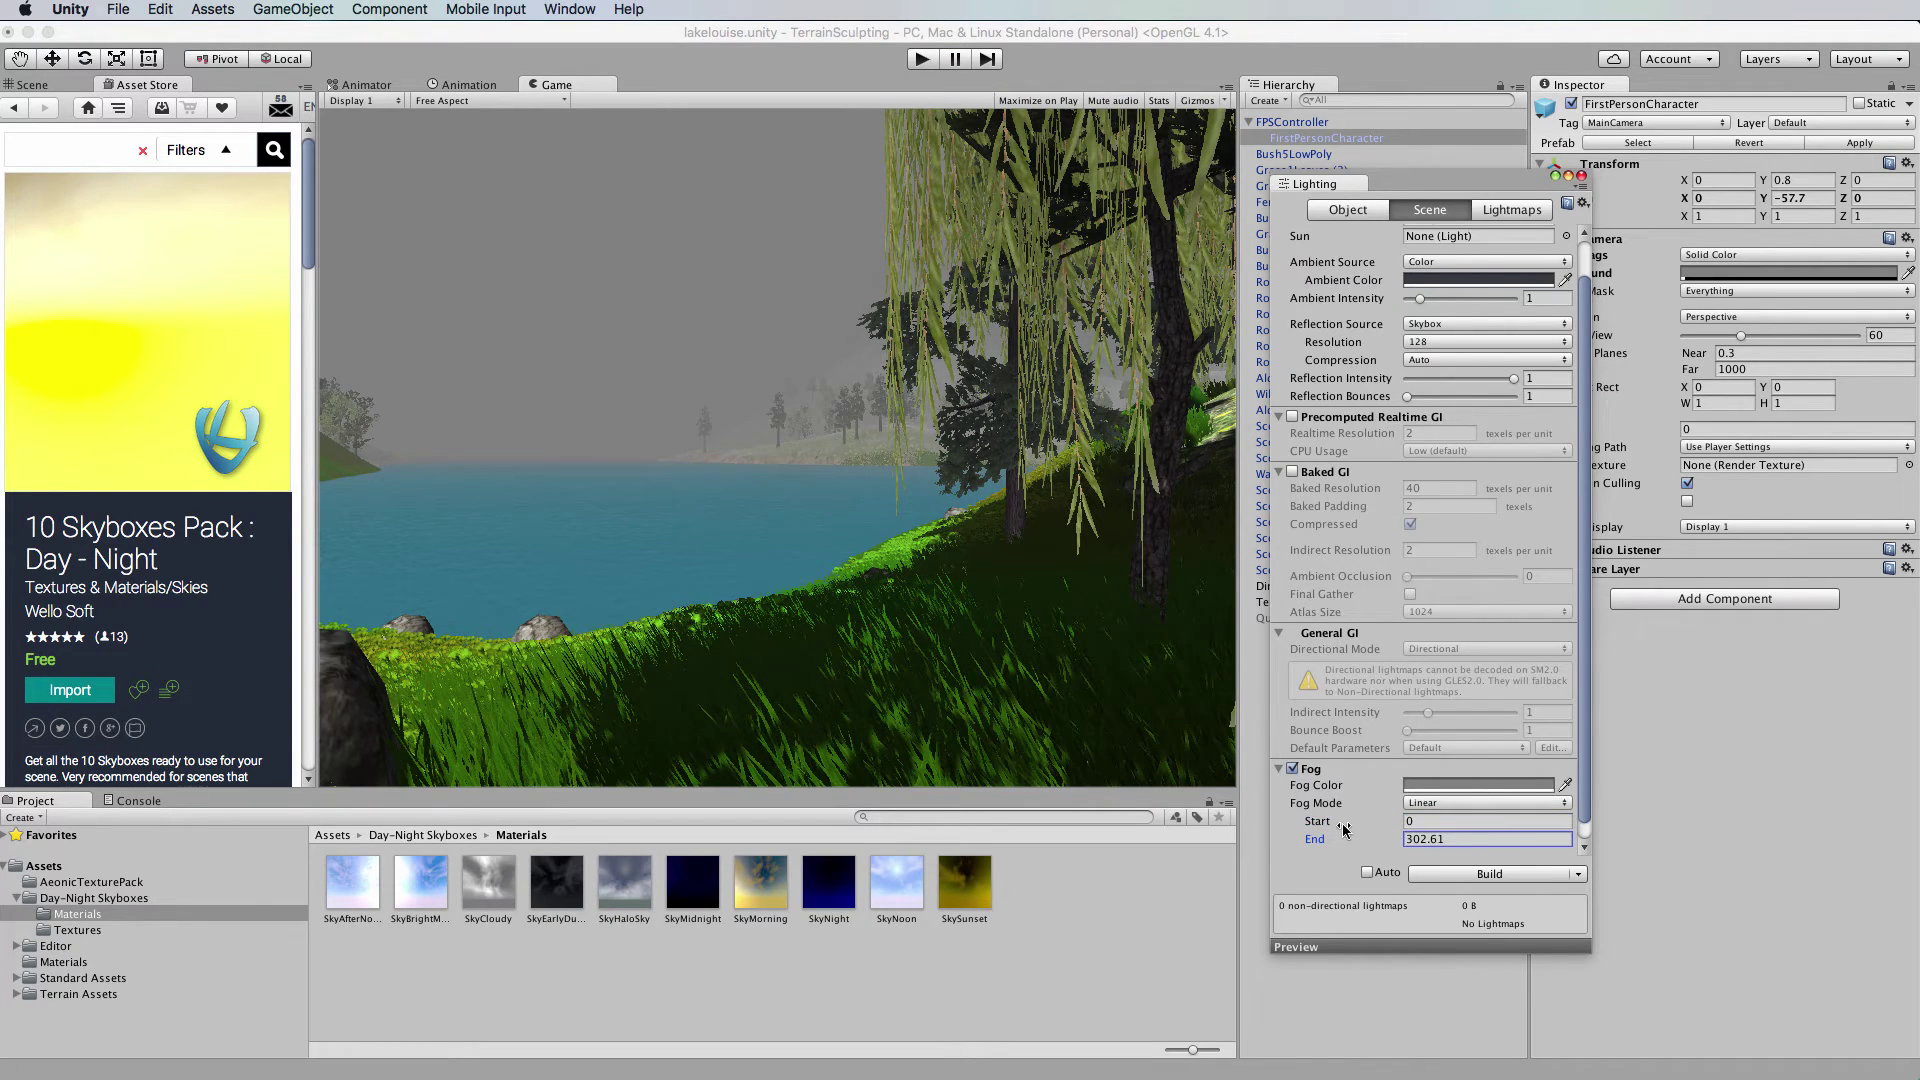
{"action": "left_click_drag", "start_coordinate": [1342, 824], "coordinate": [993, 843]}
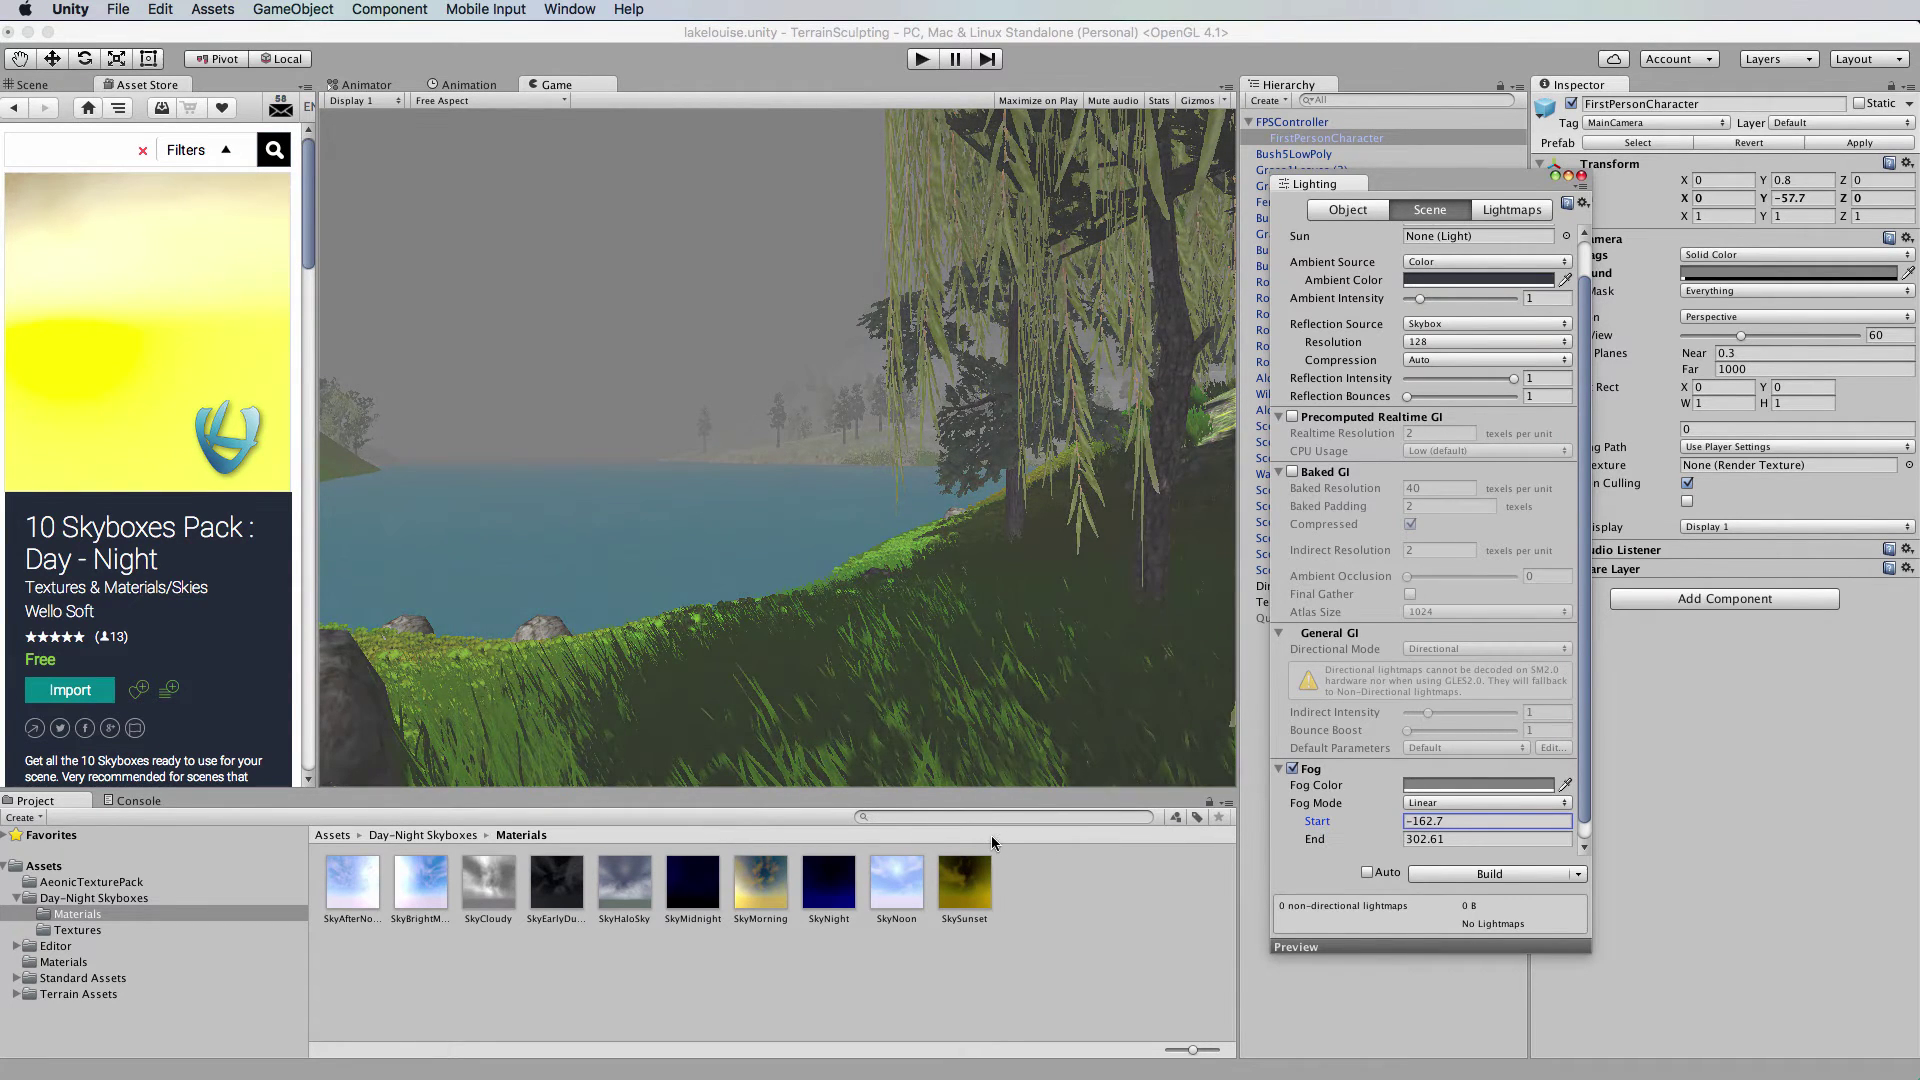
Switch the fog mode to Exponential and raise the density from 0.01 in steps of 0.01 up to 0.04.
{"action": "left_click", "coordinate": [1562, 801]}
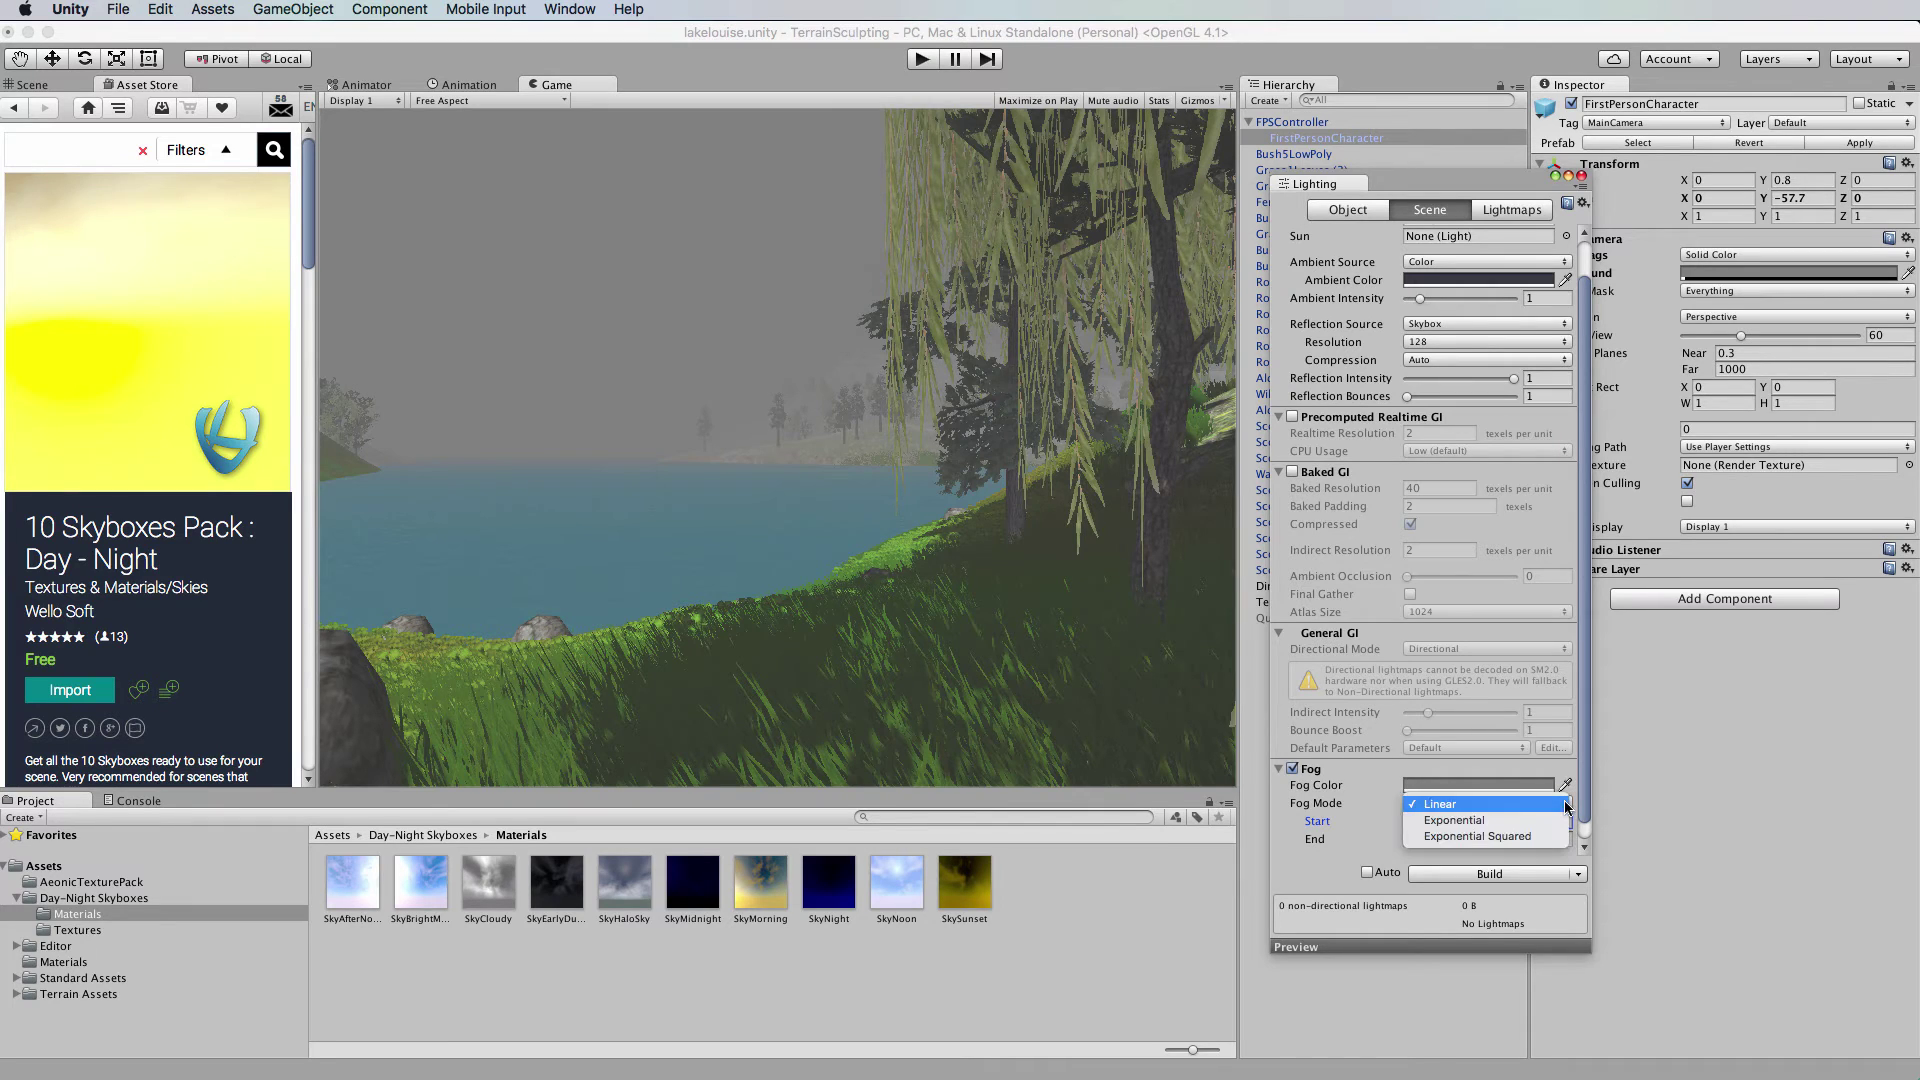
{"action": "left_click", "coordinate": [1487, 822]}
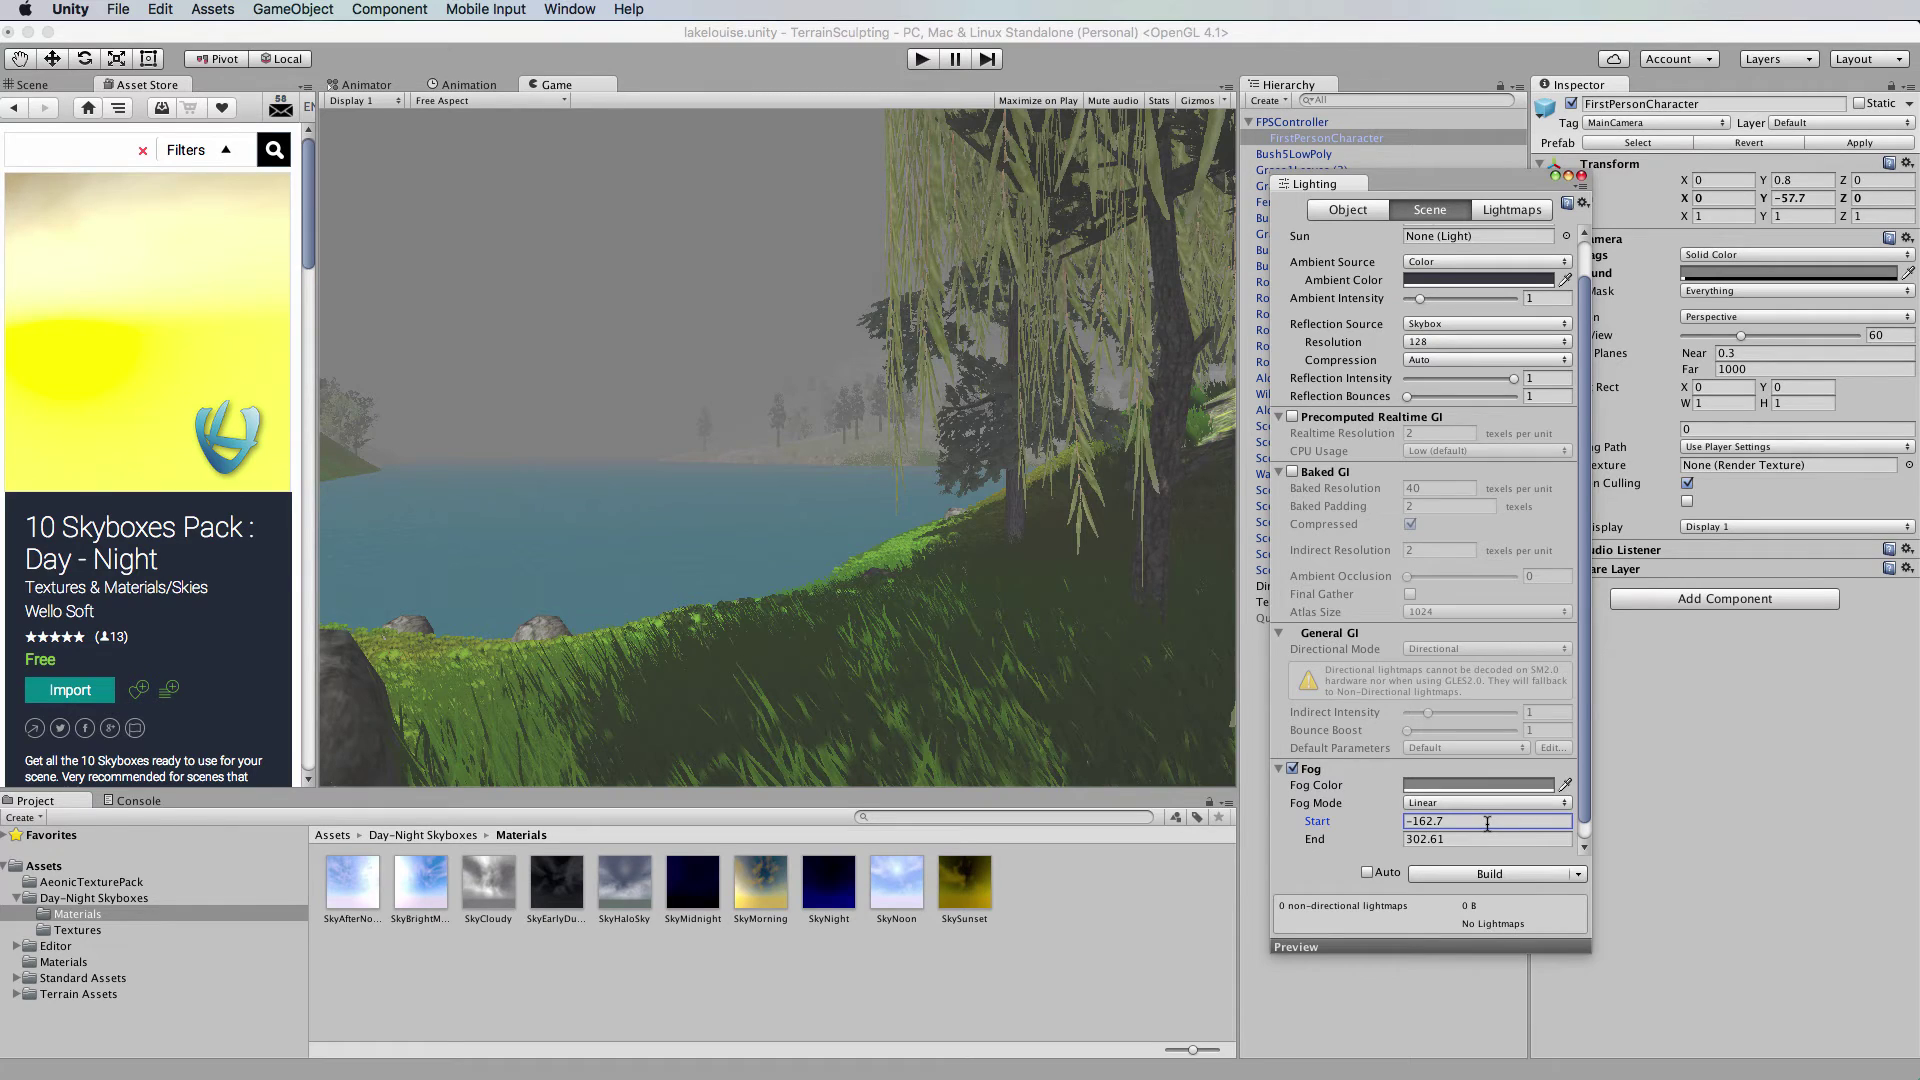
{"action": "left_click_drag", "start_coordinate": [1343, 823], "coordinate": [1357, 824]}
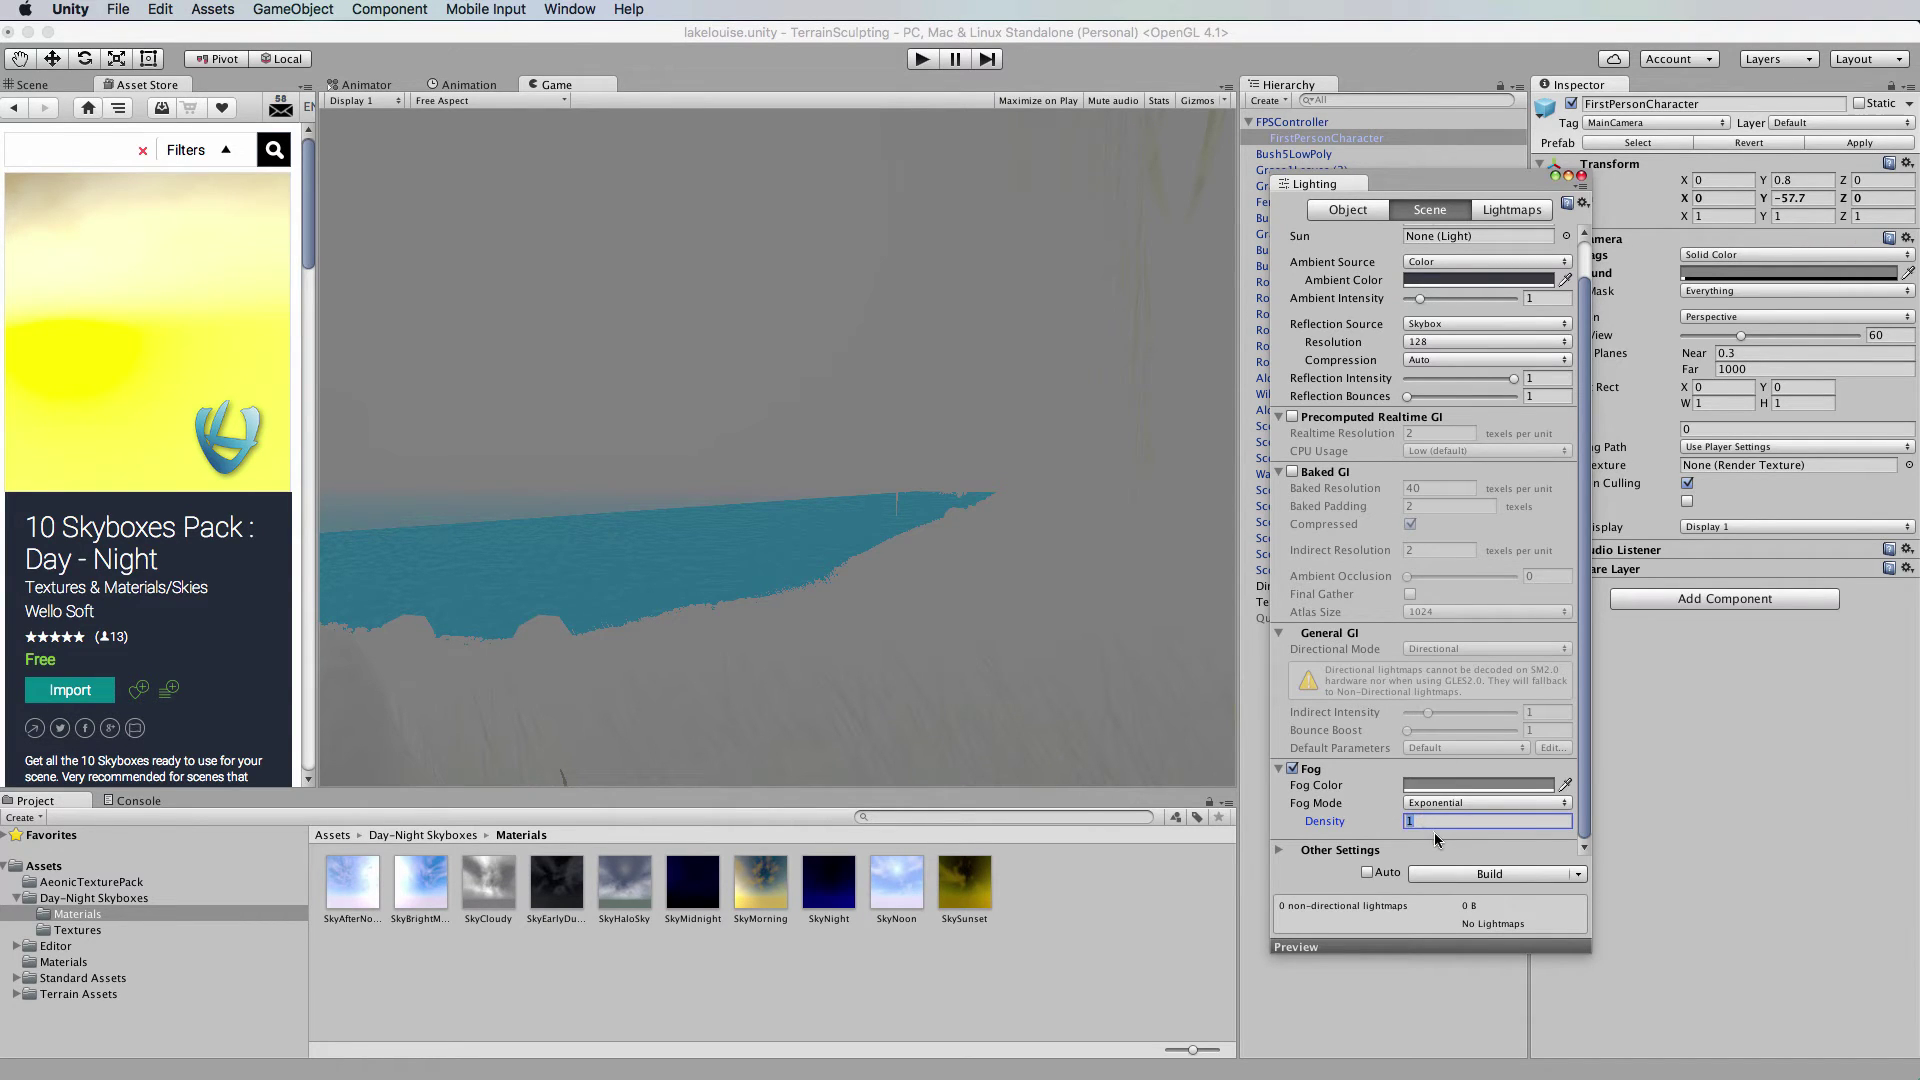
{"action": "type", "text": "0.01"}
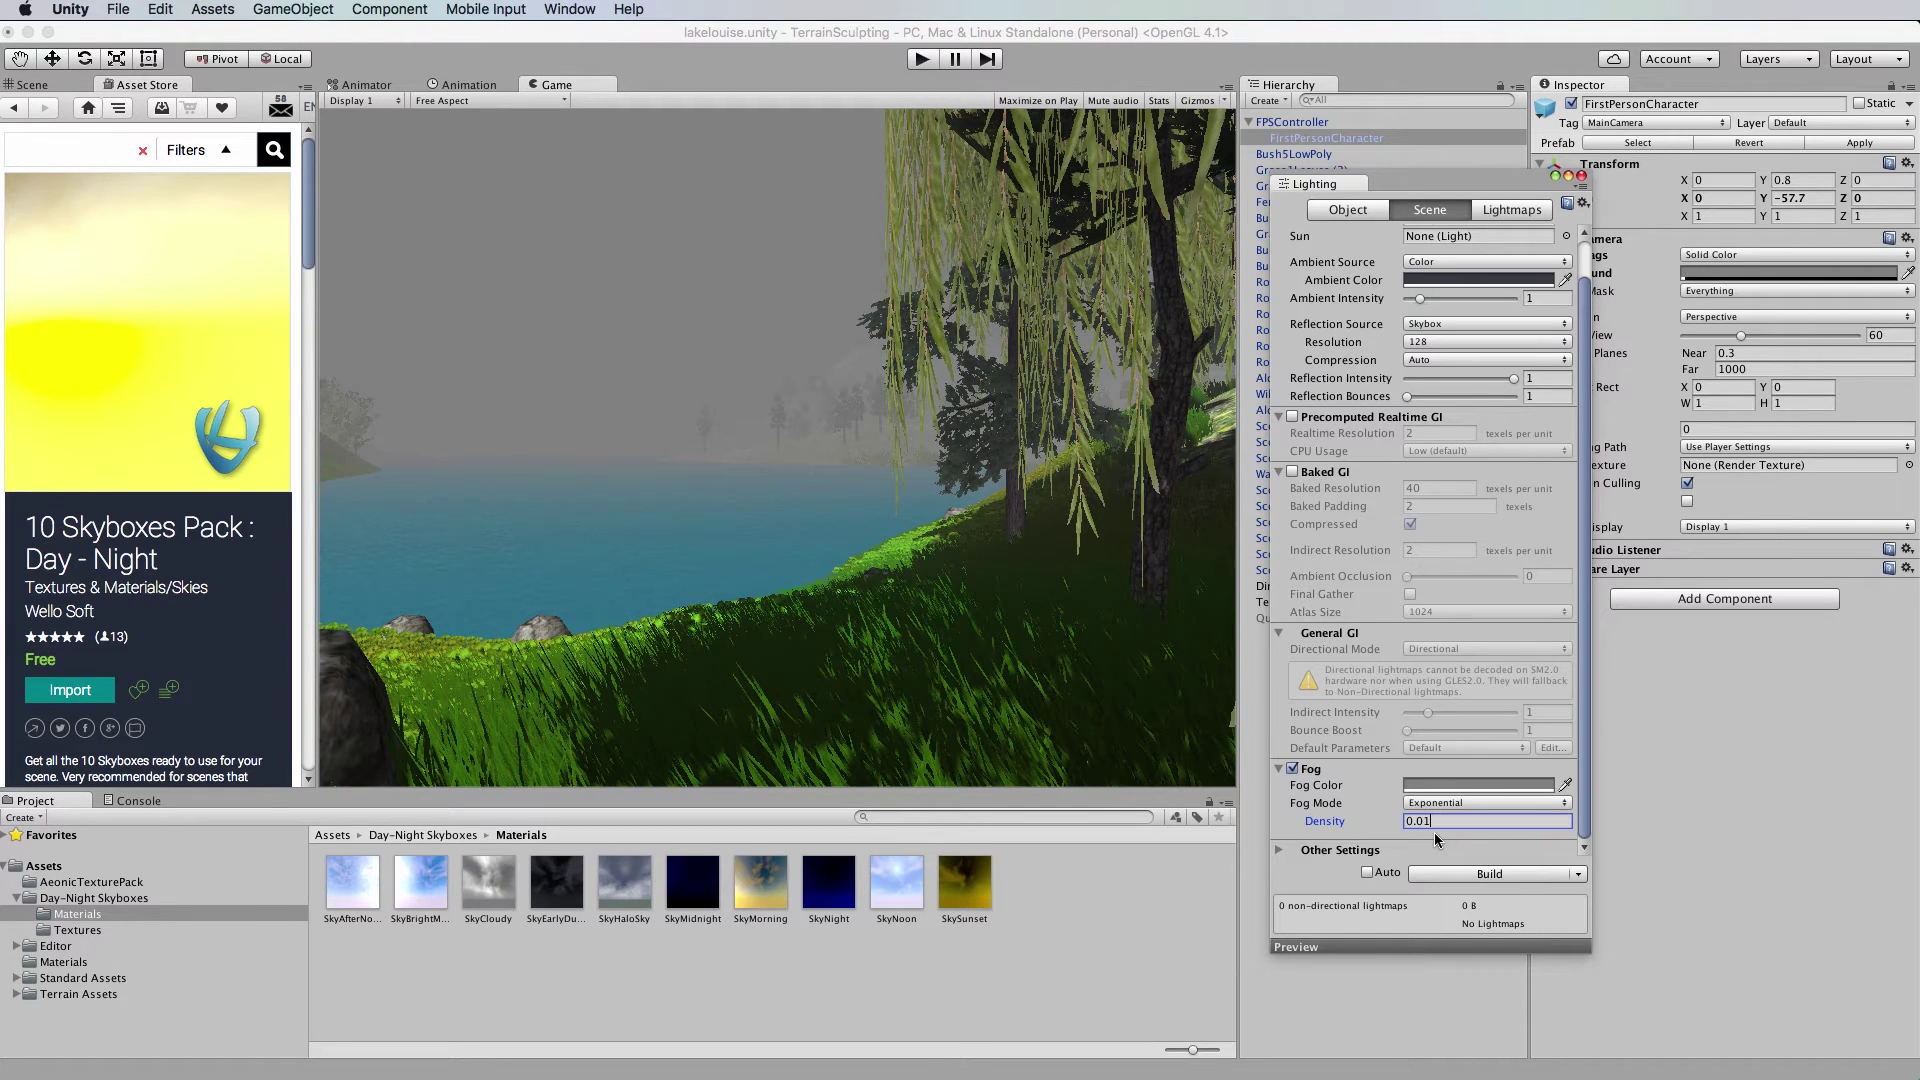
{"action": "key", "text": "BackSpace"}
{"action": "type", "text": "2"}
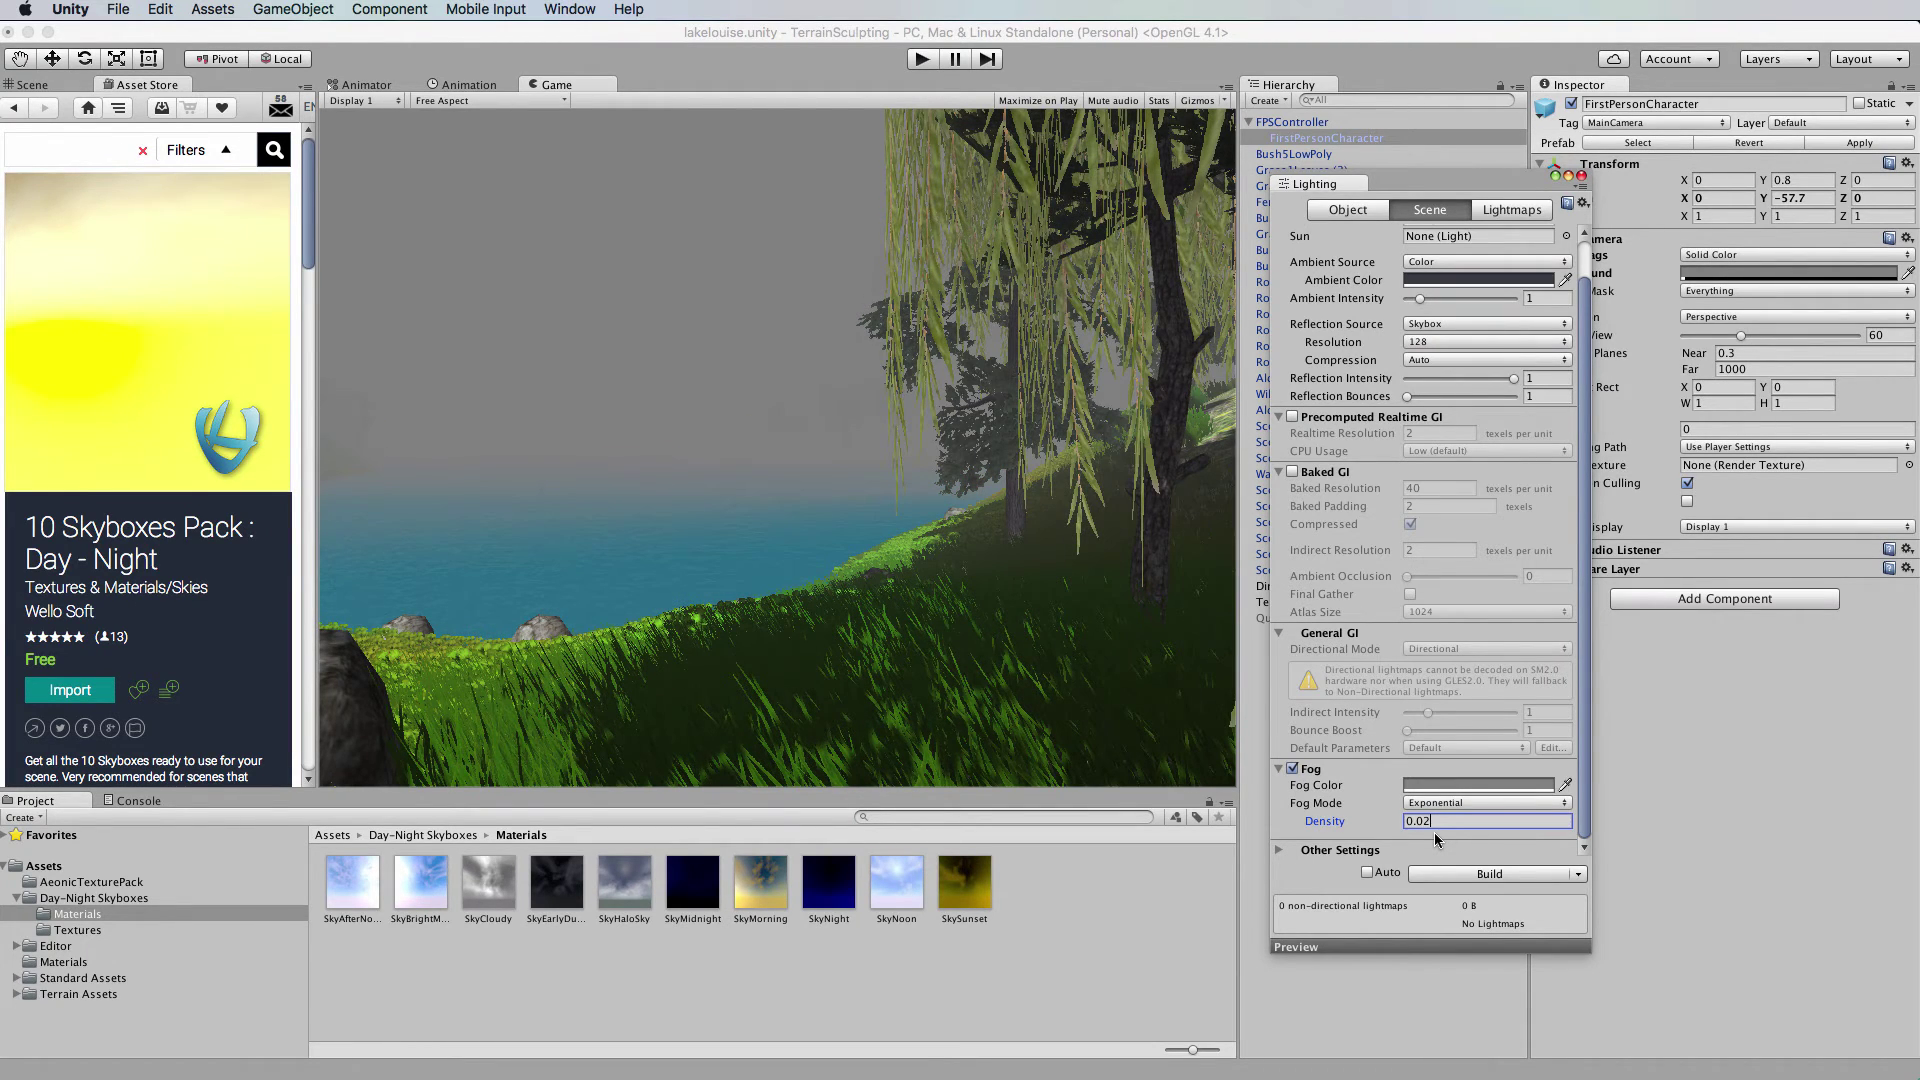
{"action": "key", "text": "BackSpace"}
{"action": "type", "text": "3"}
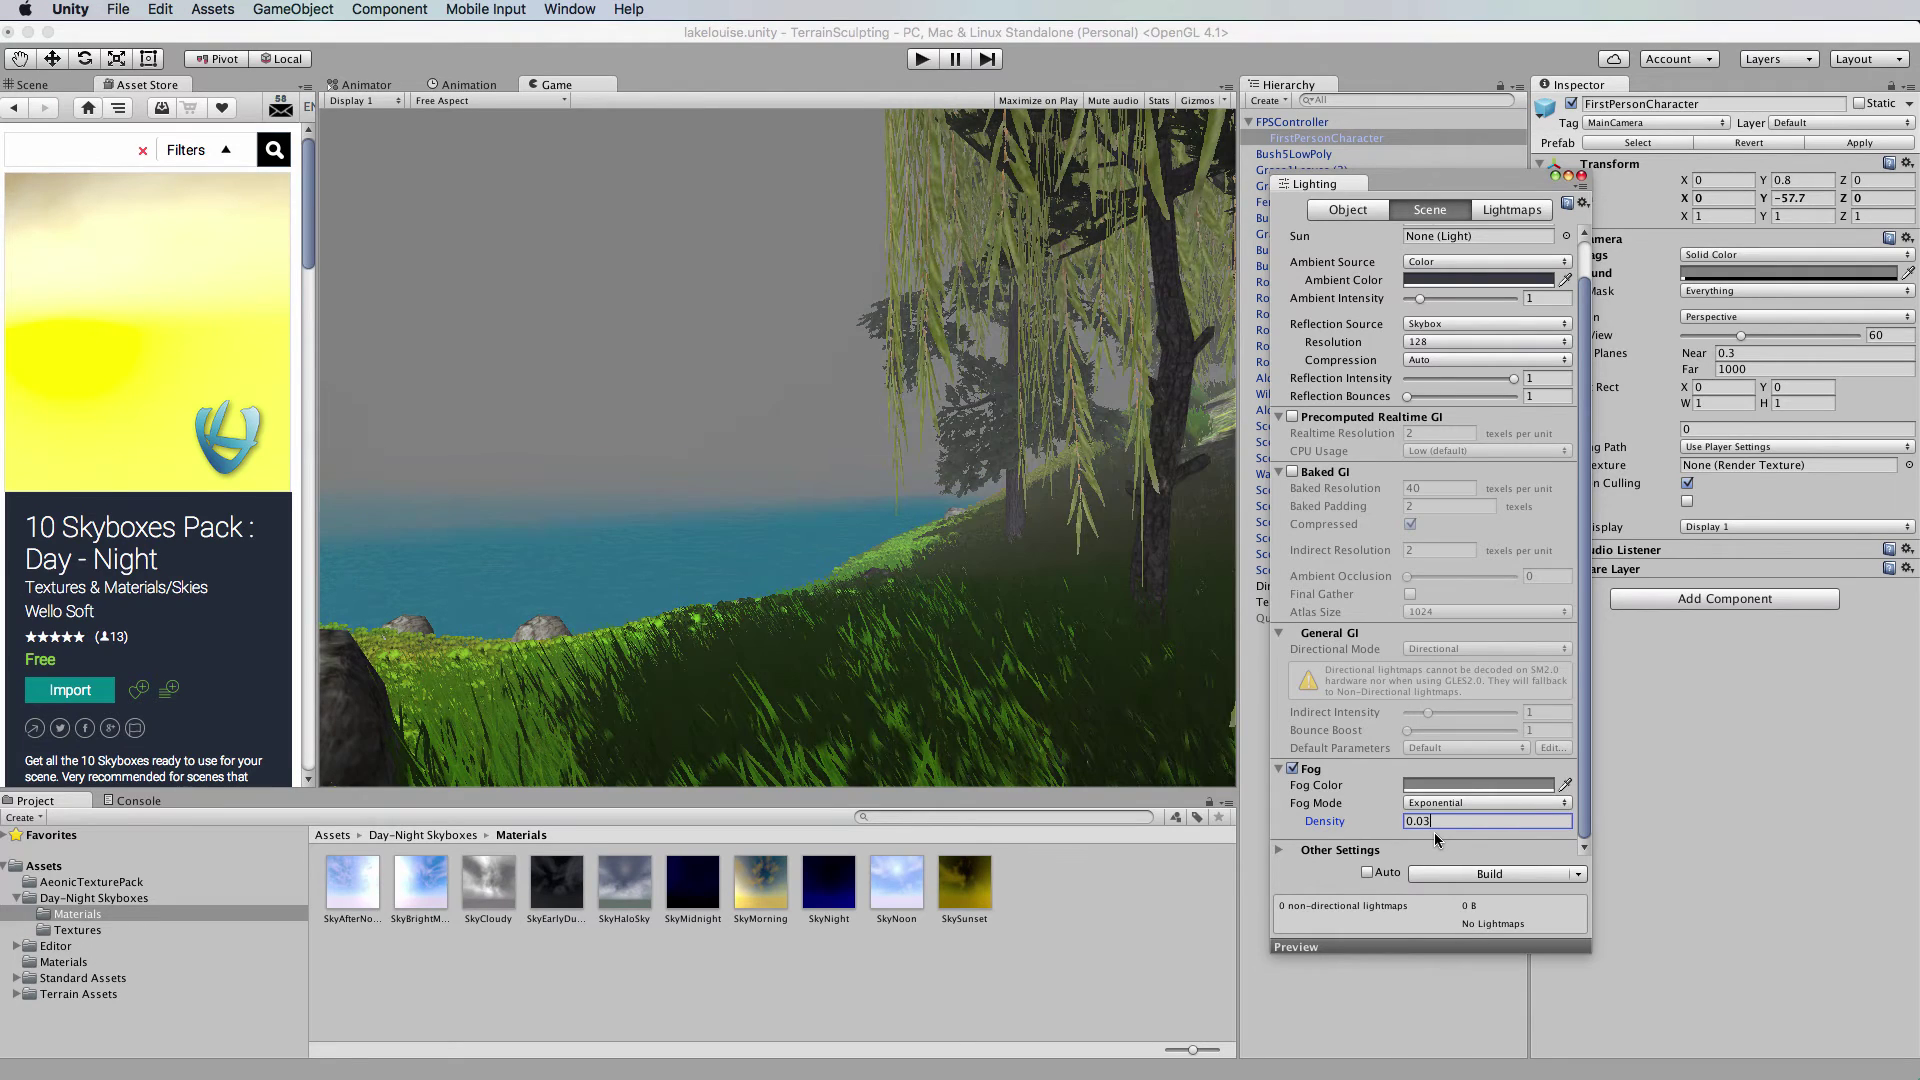
{"action": "key", "text": "BackSpace"}
{"action": "type", "text": "4"}
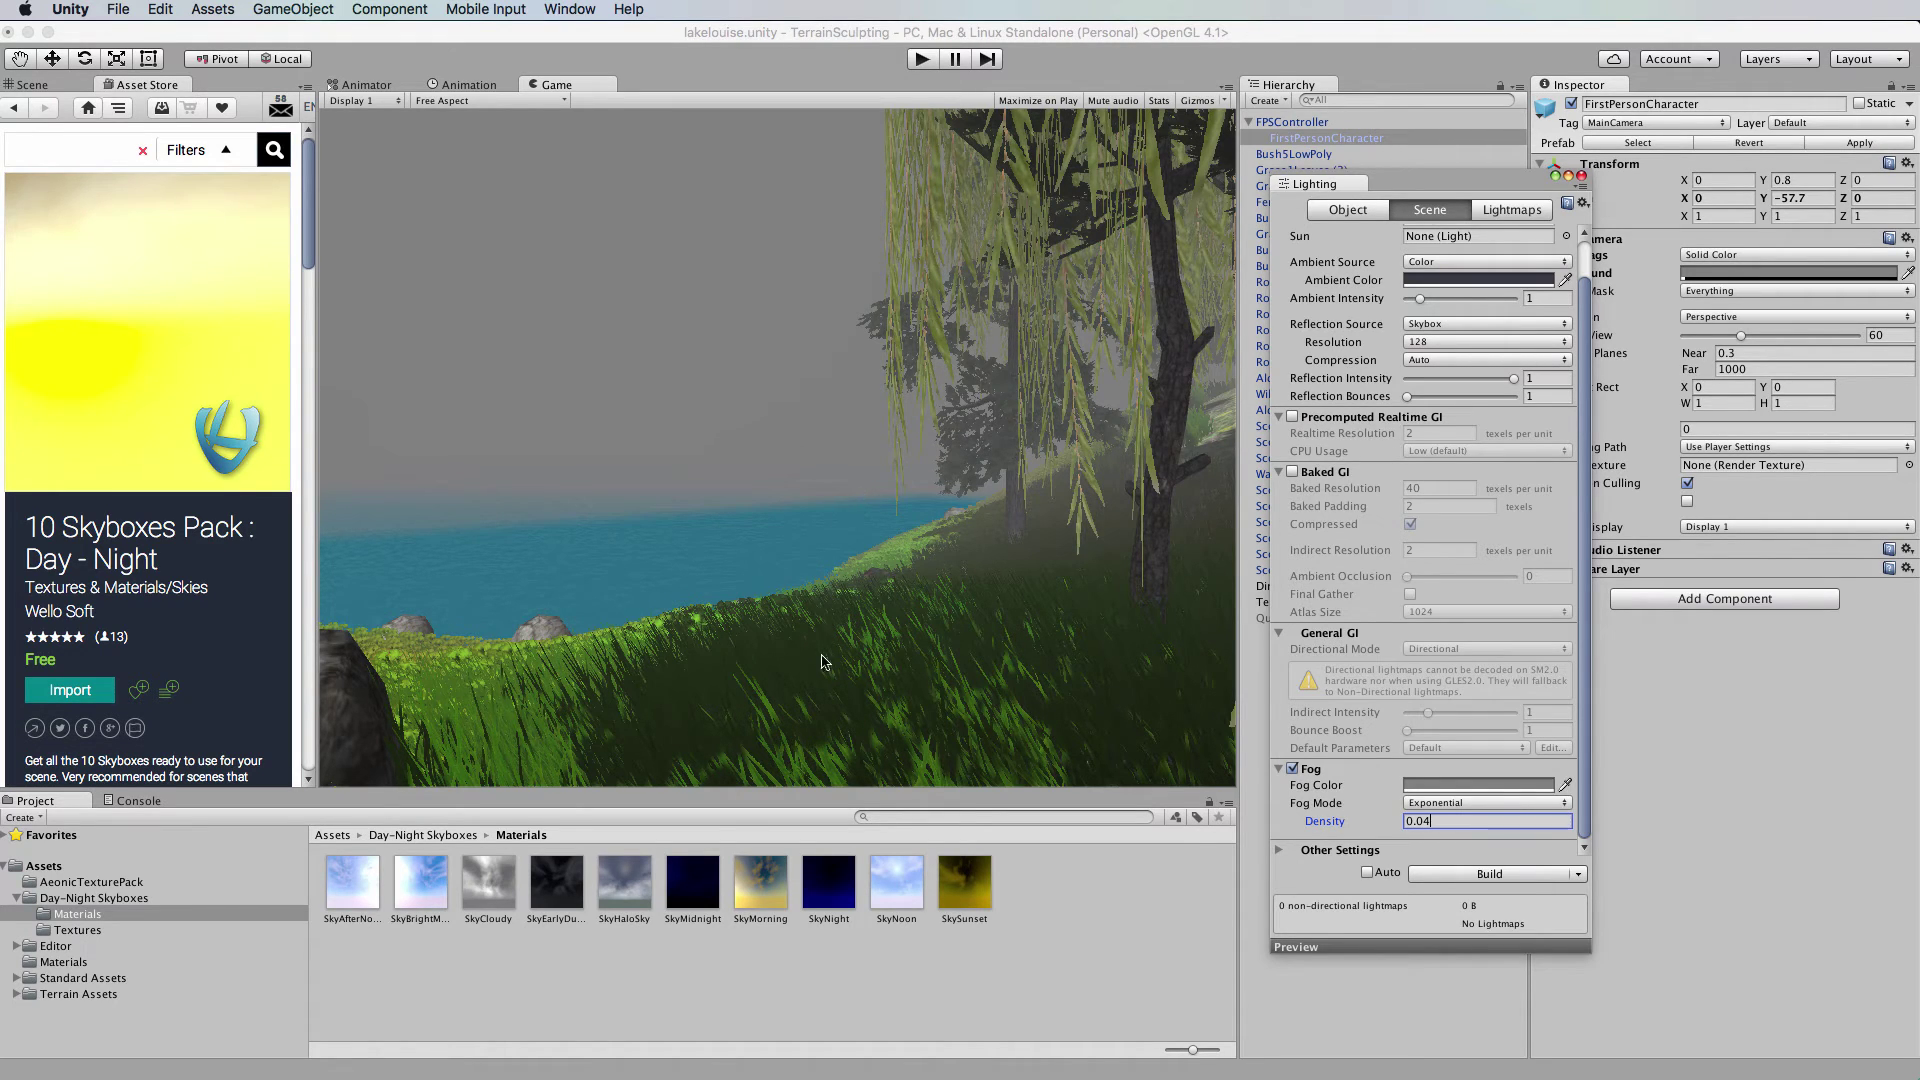
{"action": "left_click", "coordinate": [619, 575]}
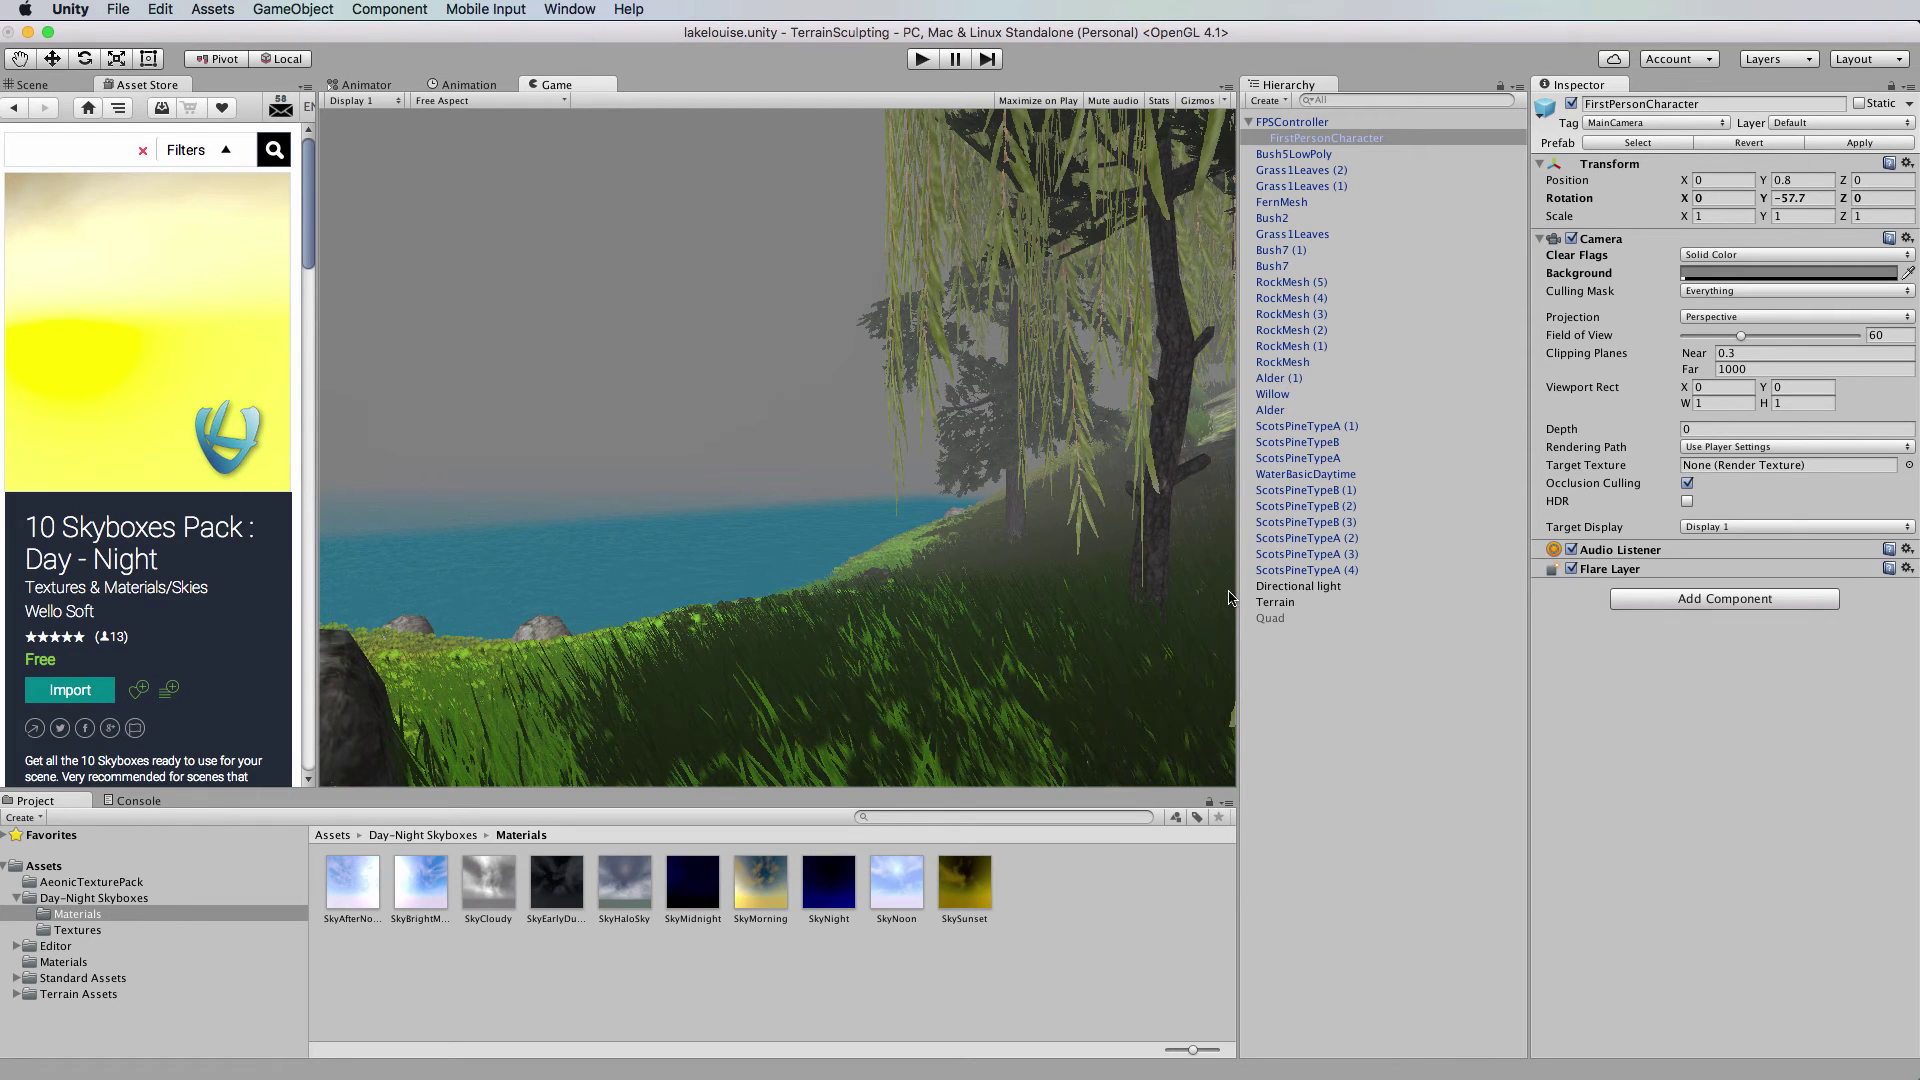
Set the WaterBasicDaytime material's Horizon color to the grey fog colour sampled from the Game view.
{"action": "left_click", "coordinate": [1314, 478]}
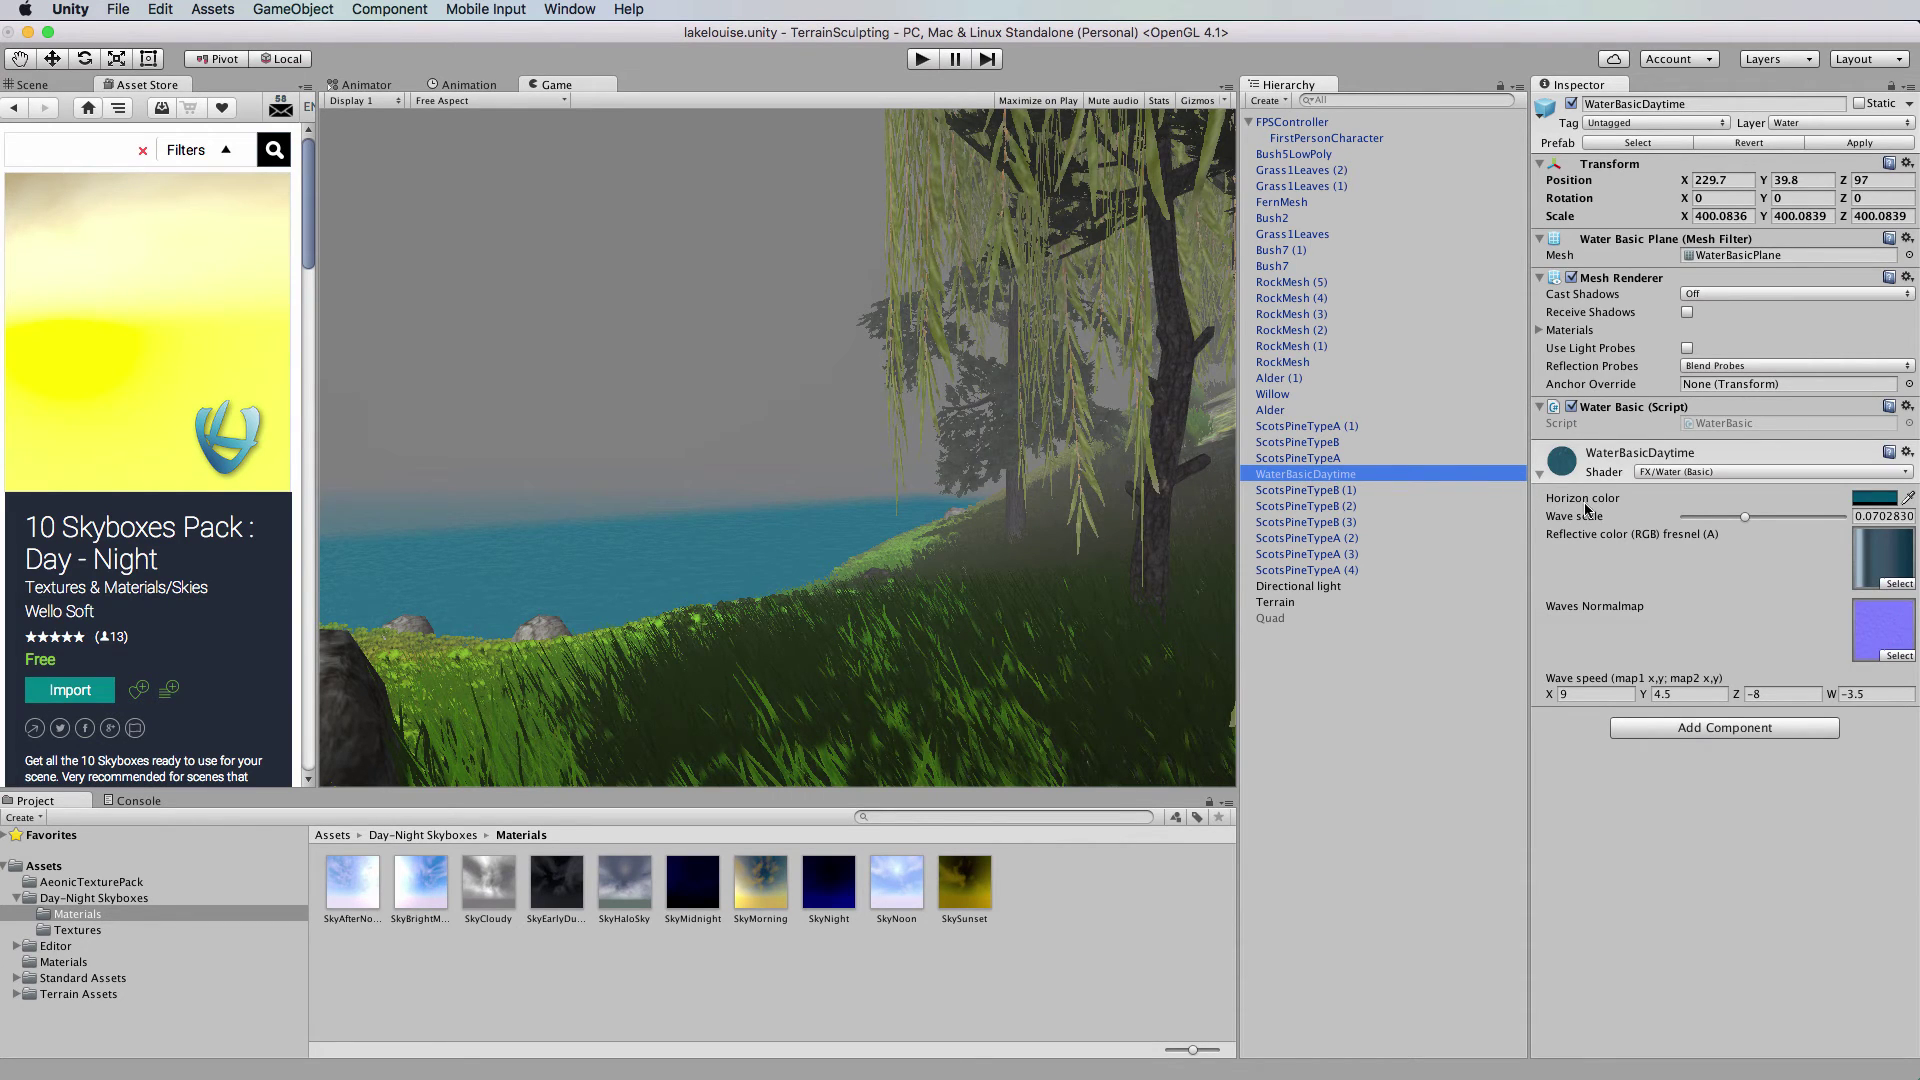
{"action": "left_click", "coordinate": [1908, 497]}
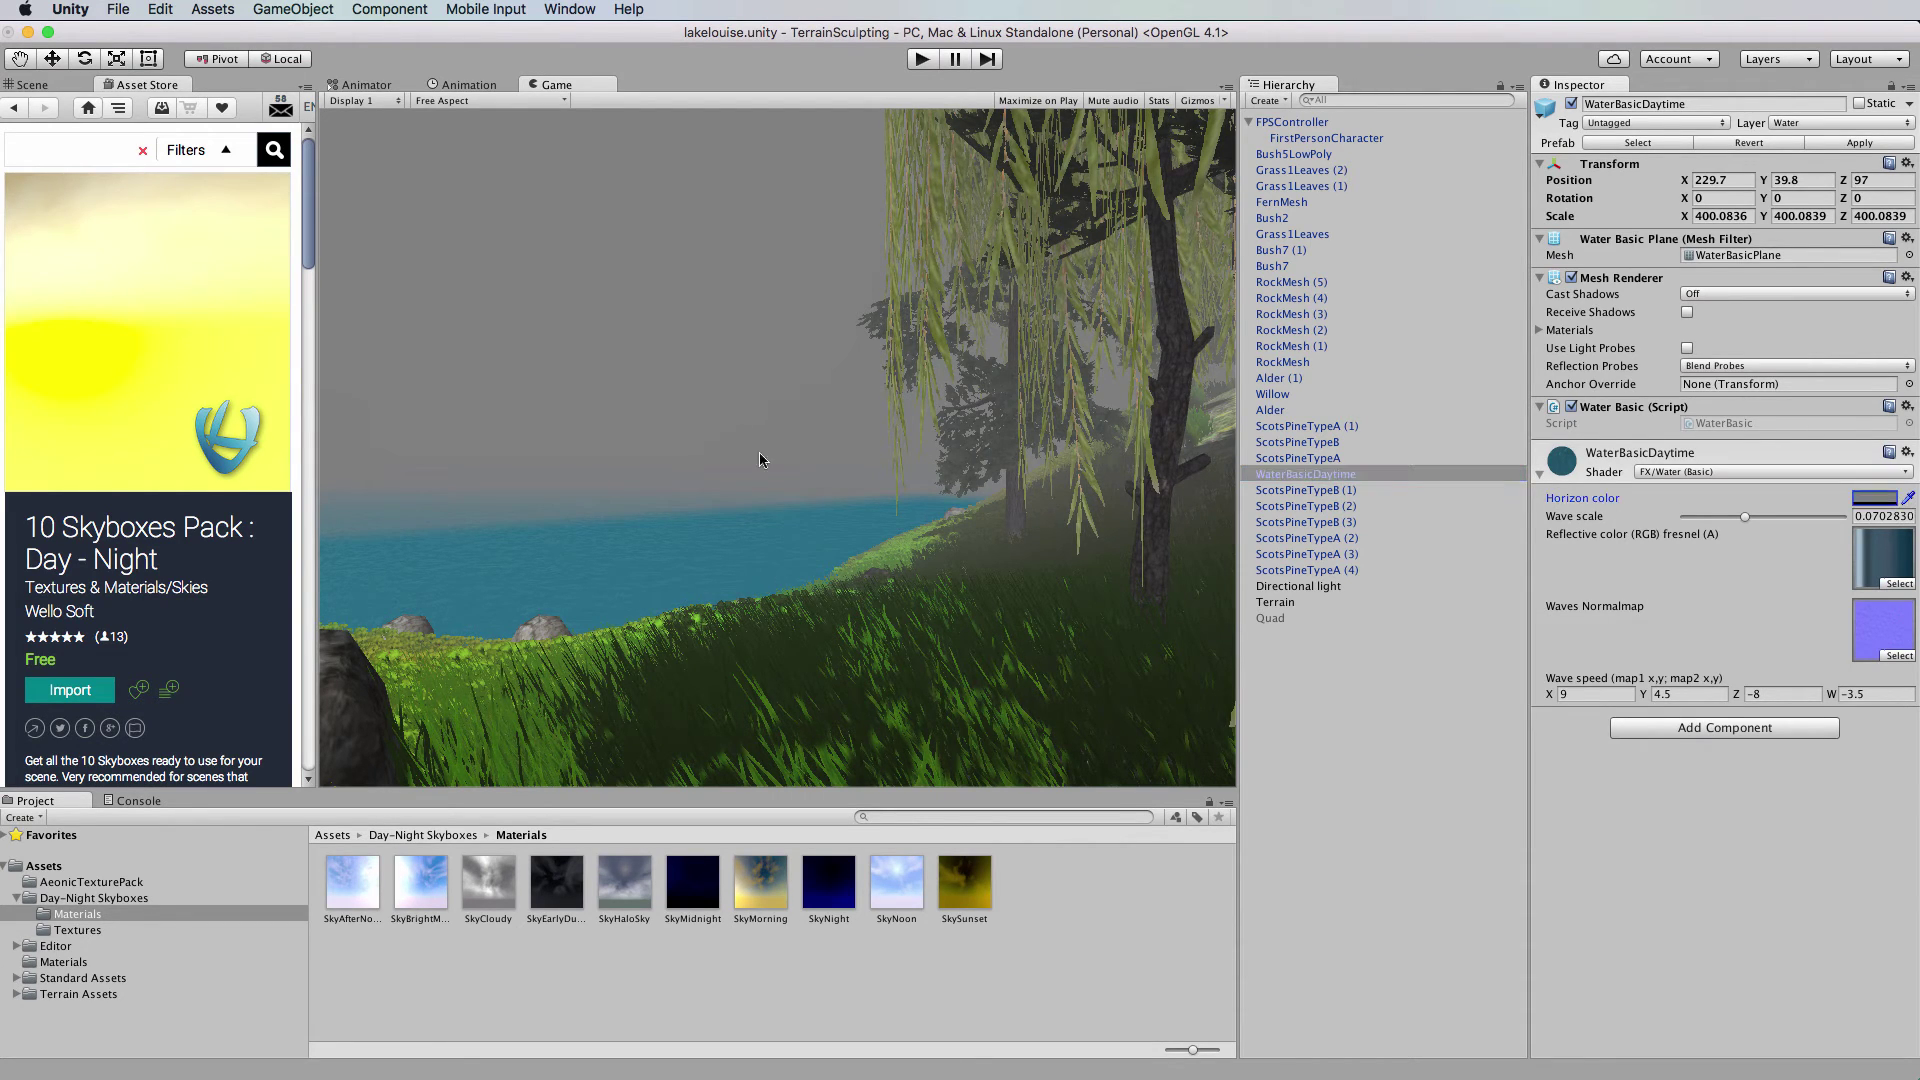
{"action": "left_click", "coordinate": [723, 448]}
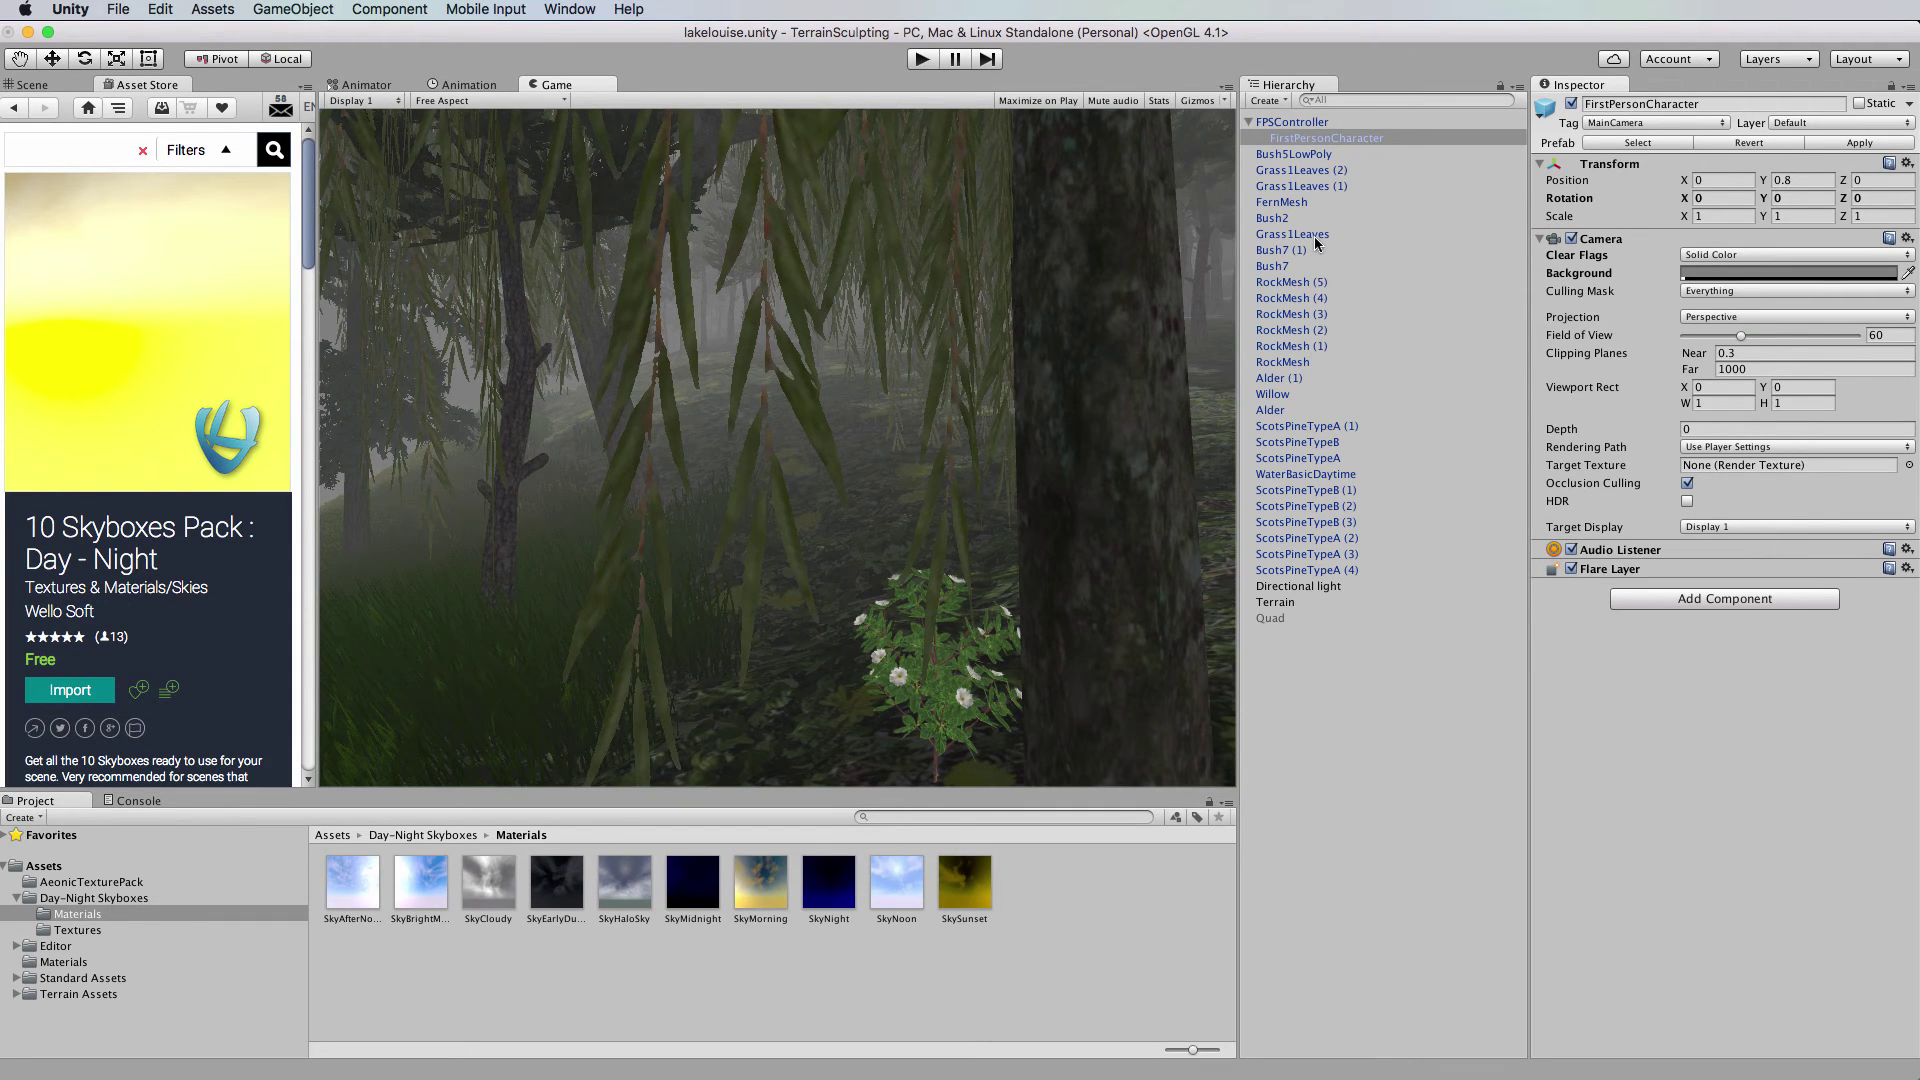
Dim the Directional light to an Intensity of 0.22 and a Bounce Intensity of 0.31.
{"action": "left_click", "coordinate": [1303, 587]}
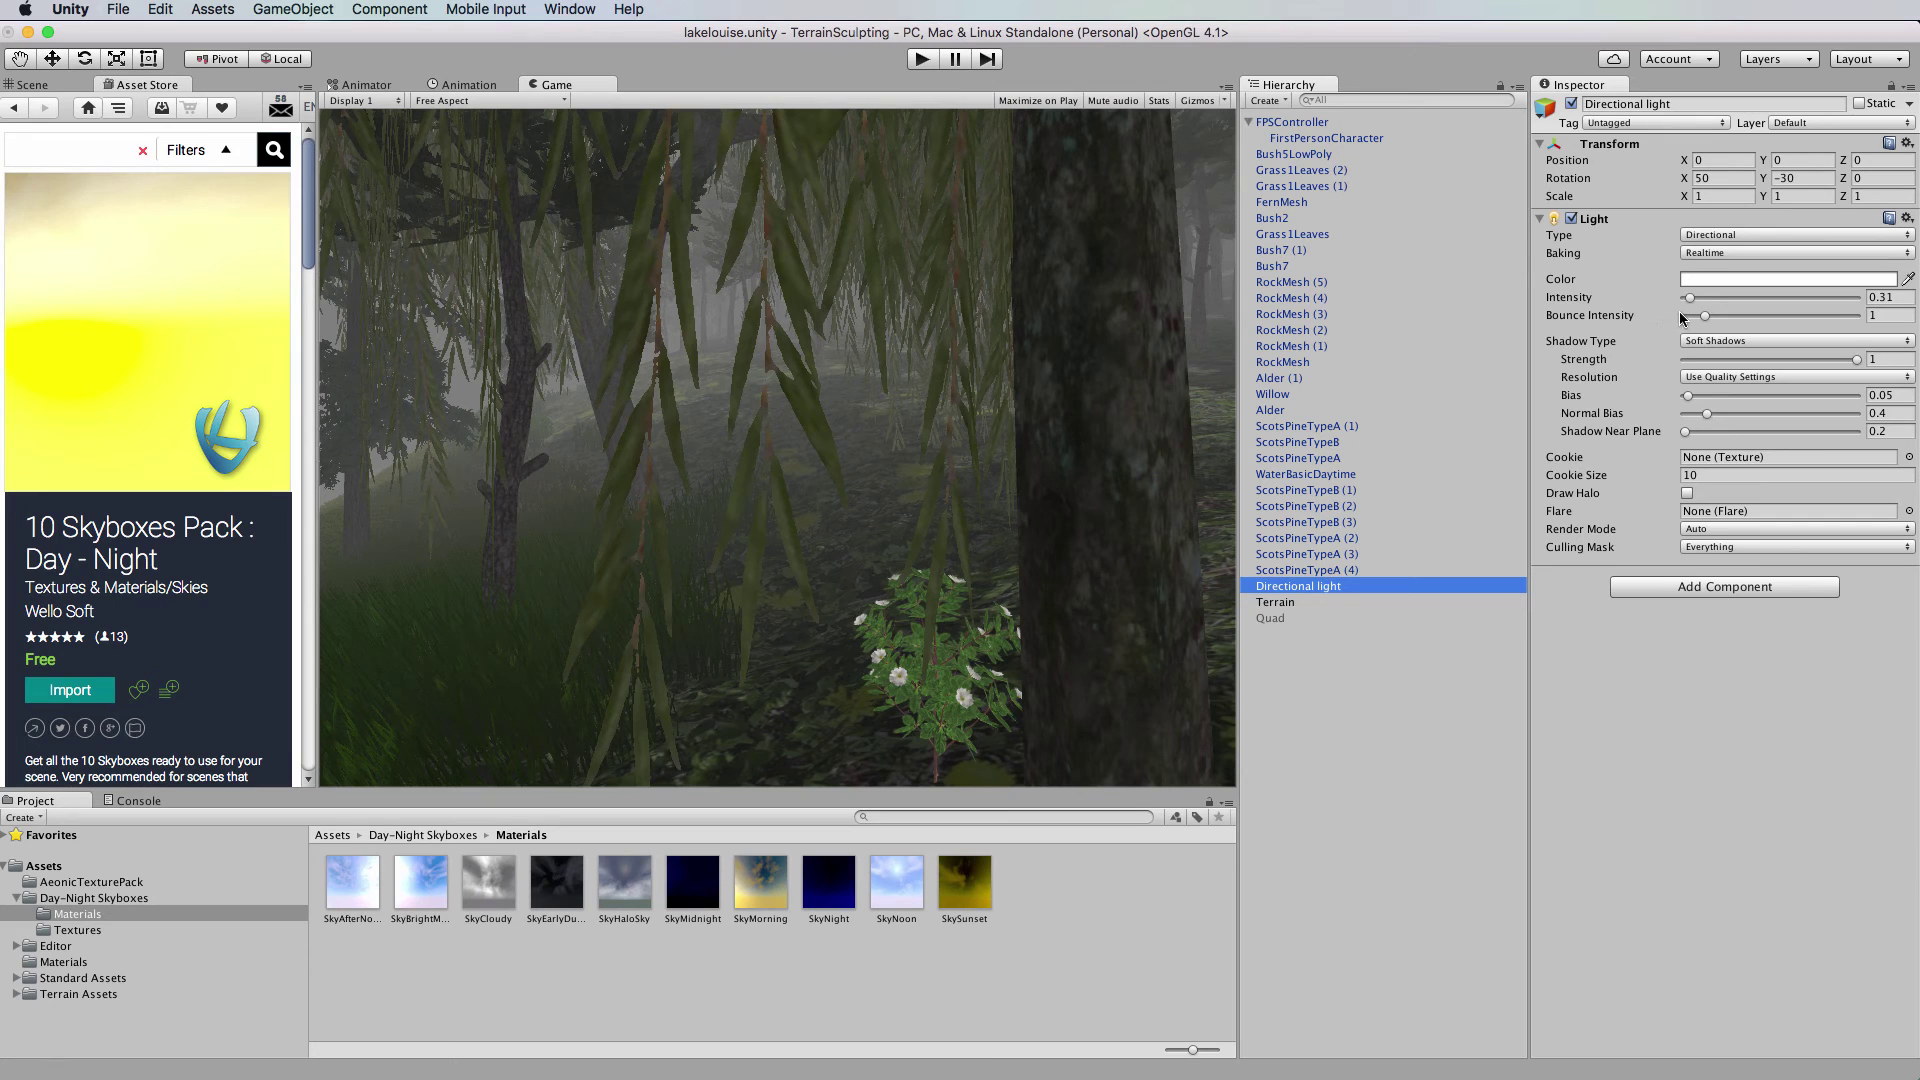
{"action": "mouse_move", "coordinate": [1690, 302]}
{"action": "left_mouse_down"}
{"action": "mouse_move", "coordinate": [1814, 300]}
{"action": "mouse_move", "coordinate": [1679, 296]}
{"action": "left_mouse_up"}
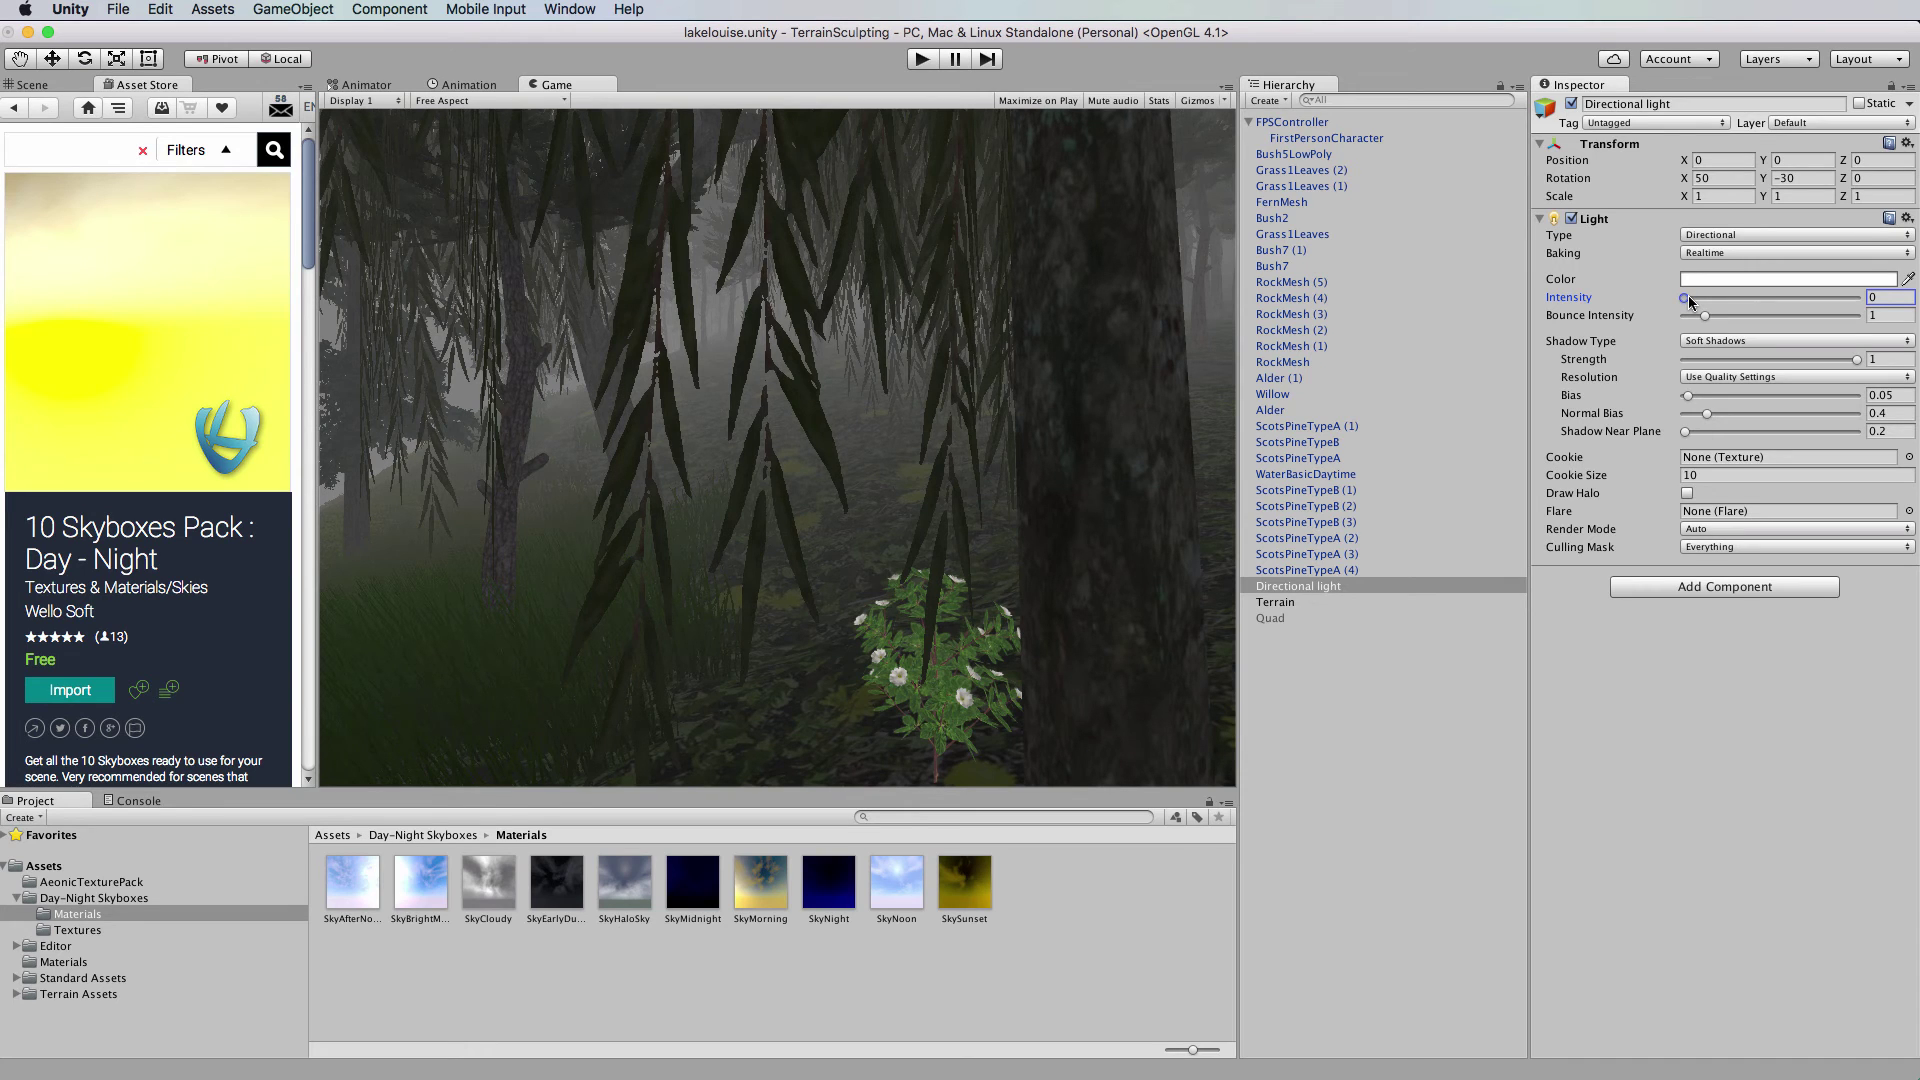
{"action": "left_click_drag", "start_coordinate": [1689, 299], "coordinate": [1689, 299]}
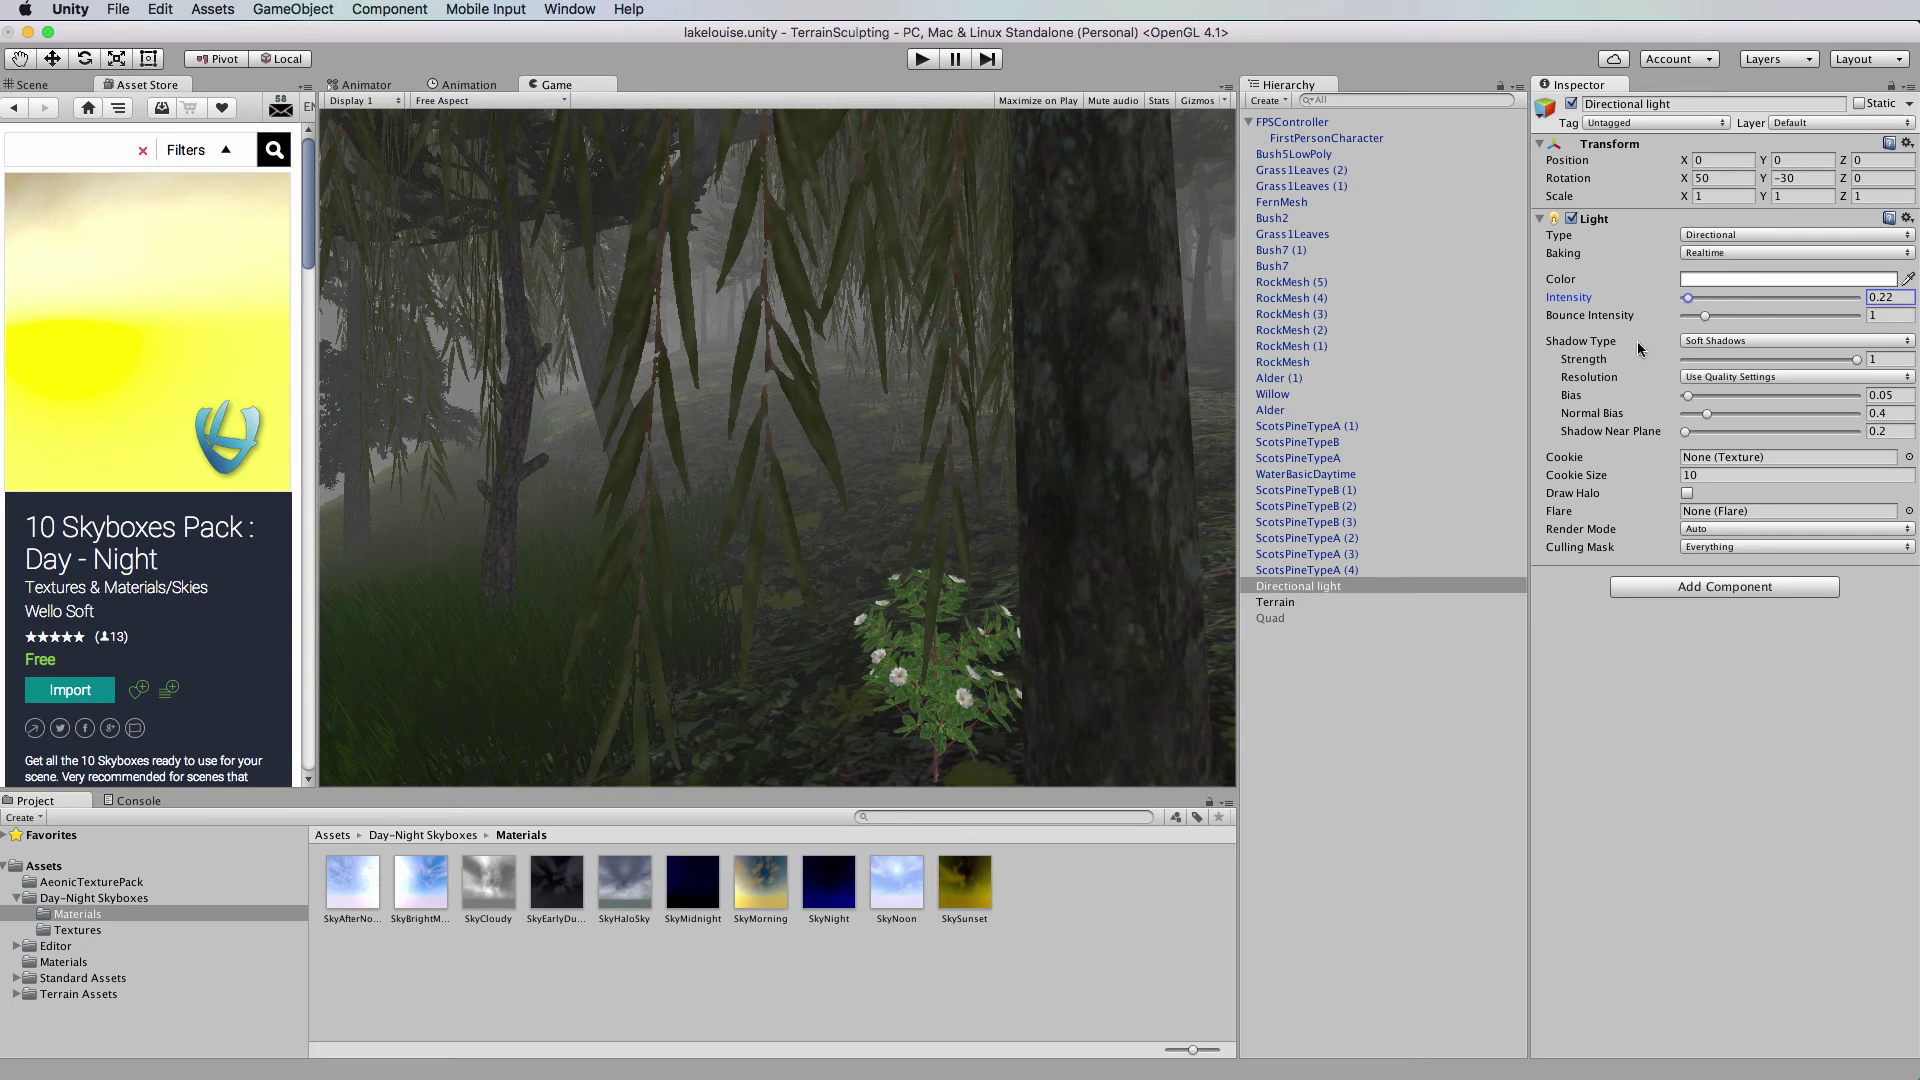
{"action": "left_click_drag", "start_coordinate": [1706, 316], "coordinate": [1690, 316]}
Run the game and walk along the lakeside slope to examine the fog, grey water and dimmed light.
{"action": "left_click", "coordinate": [923, 59]}
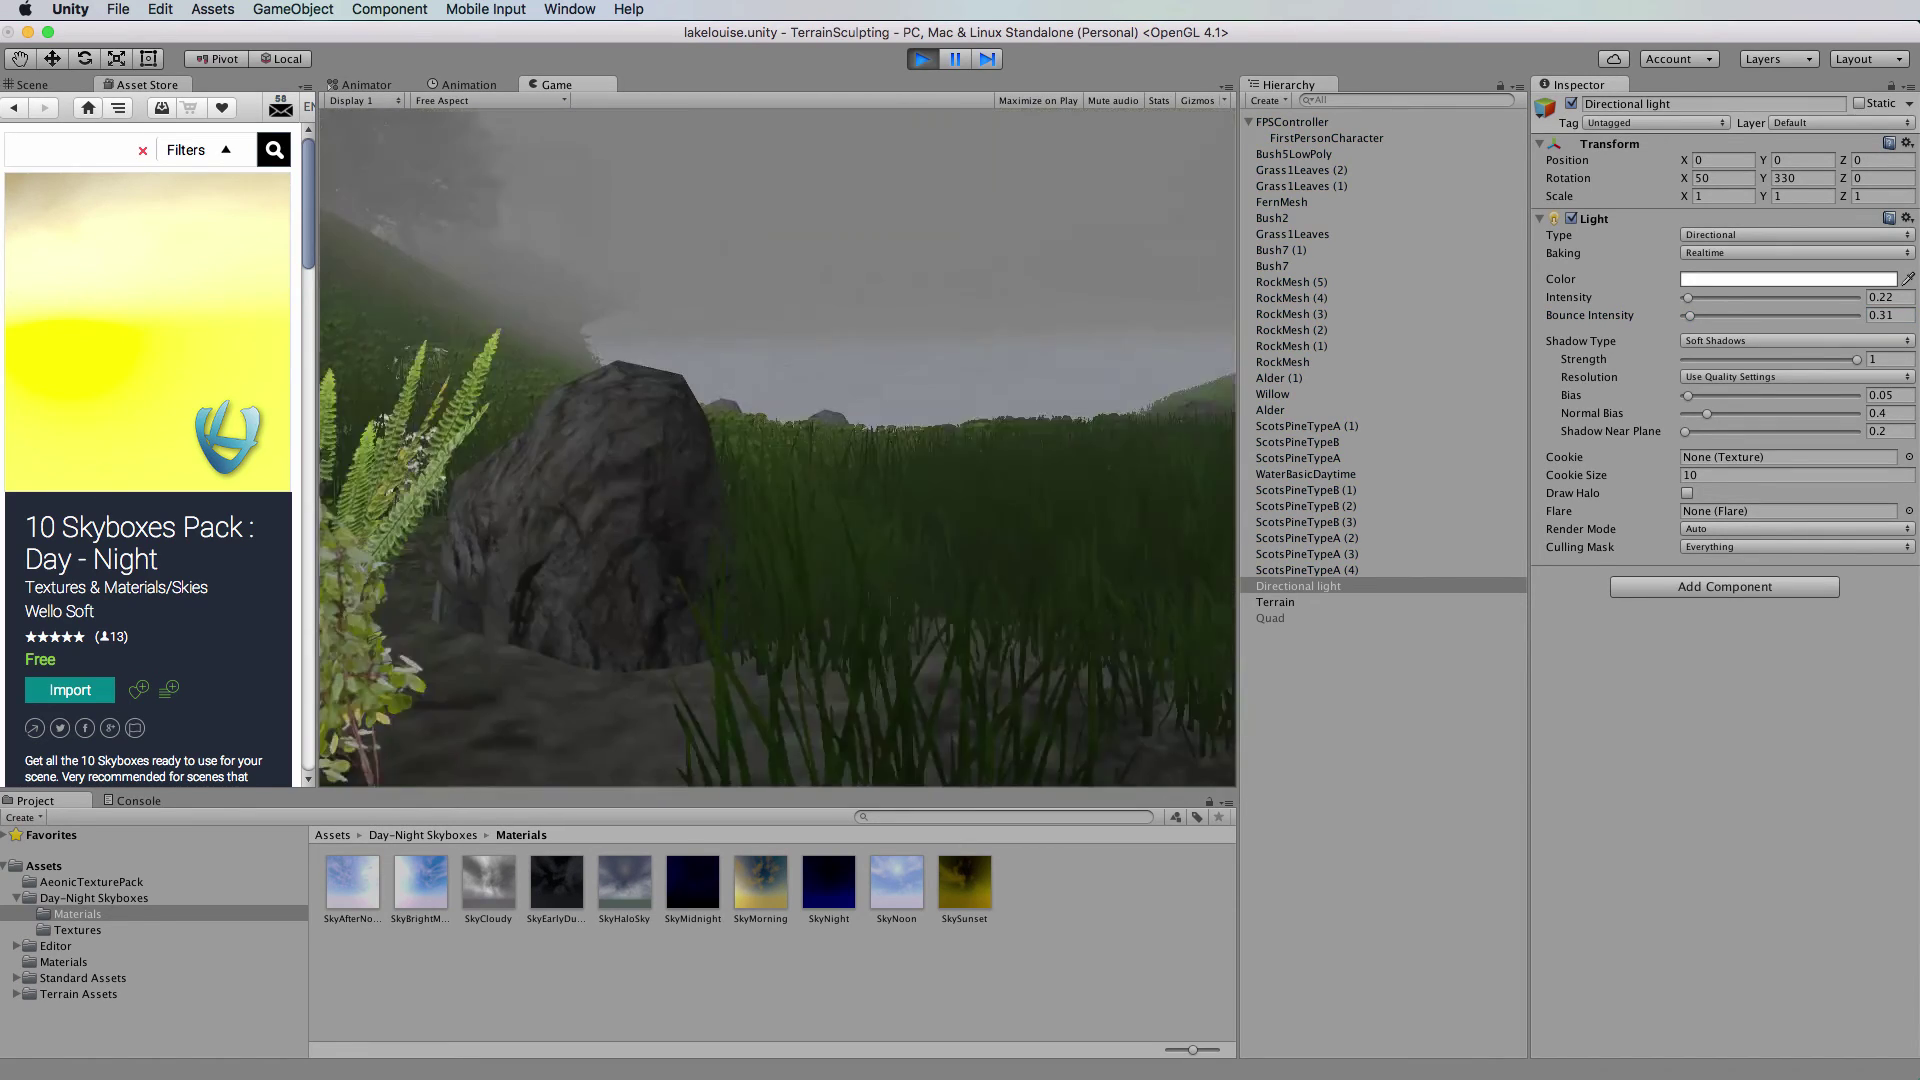
{"action": "key", "text": "w"}
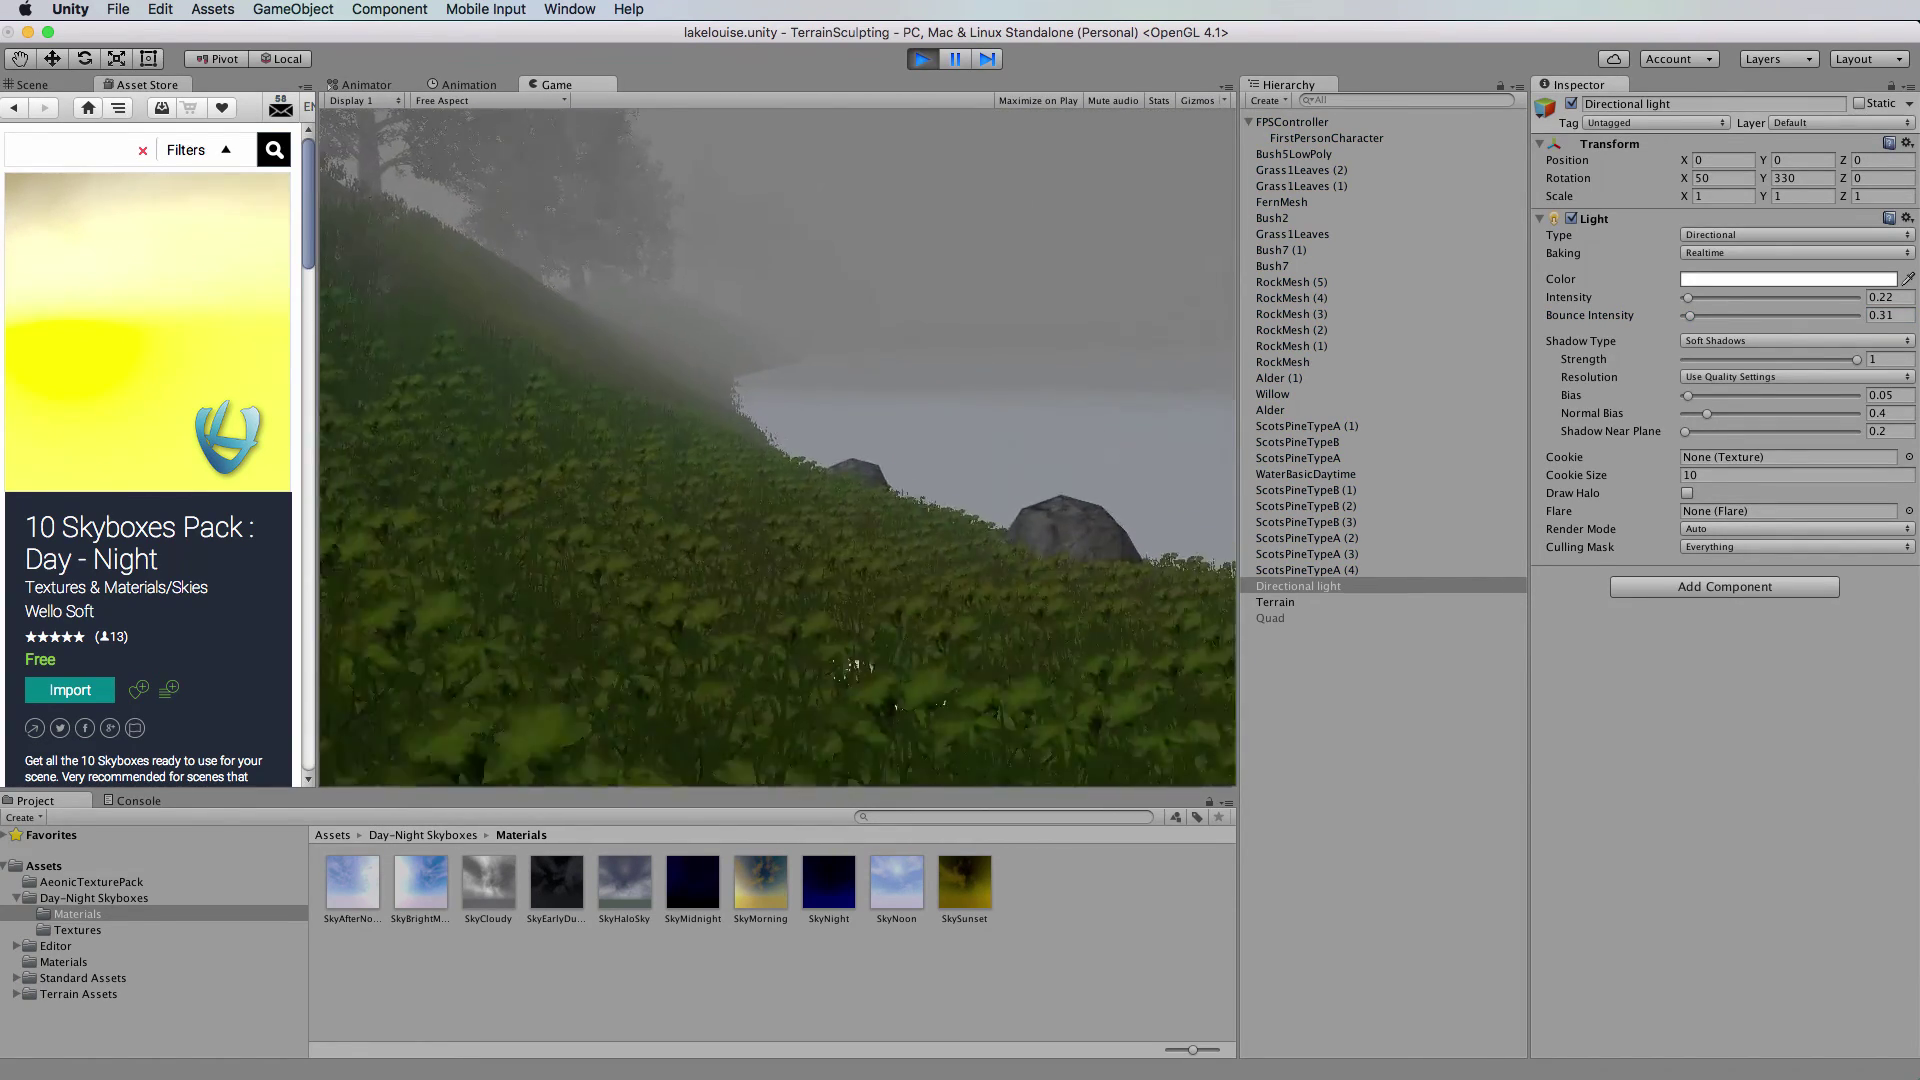